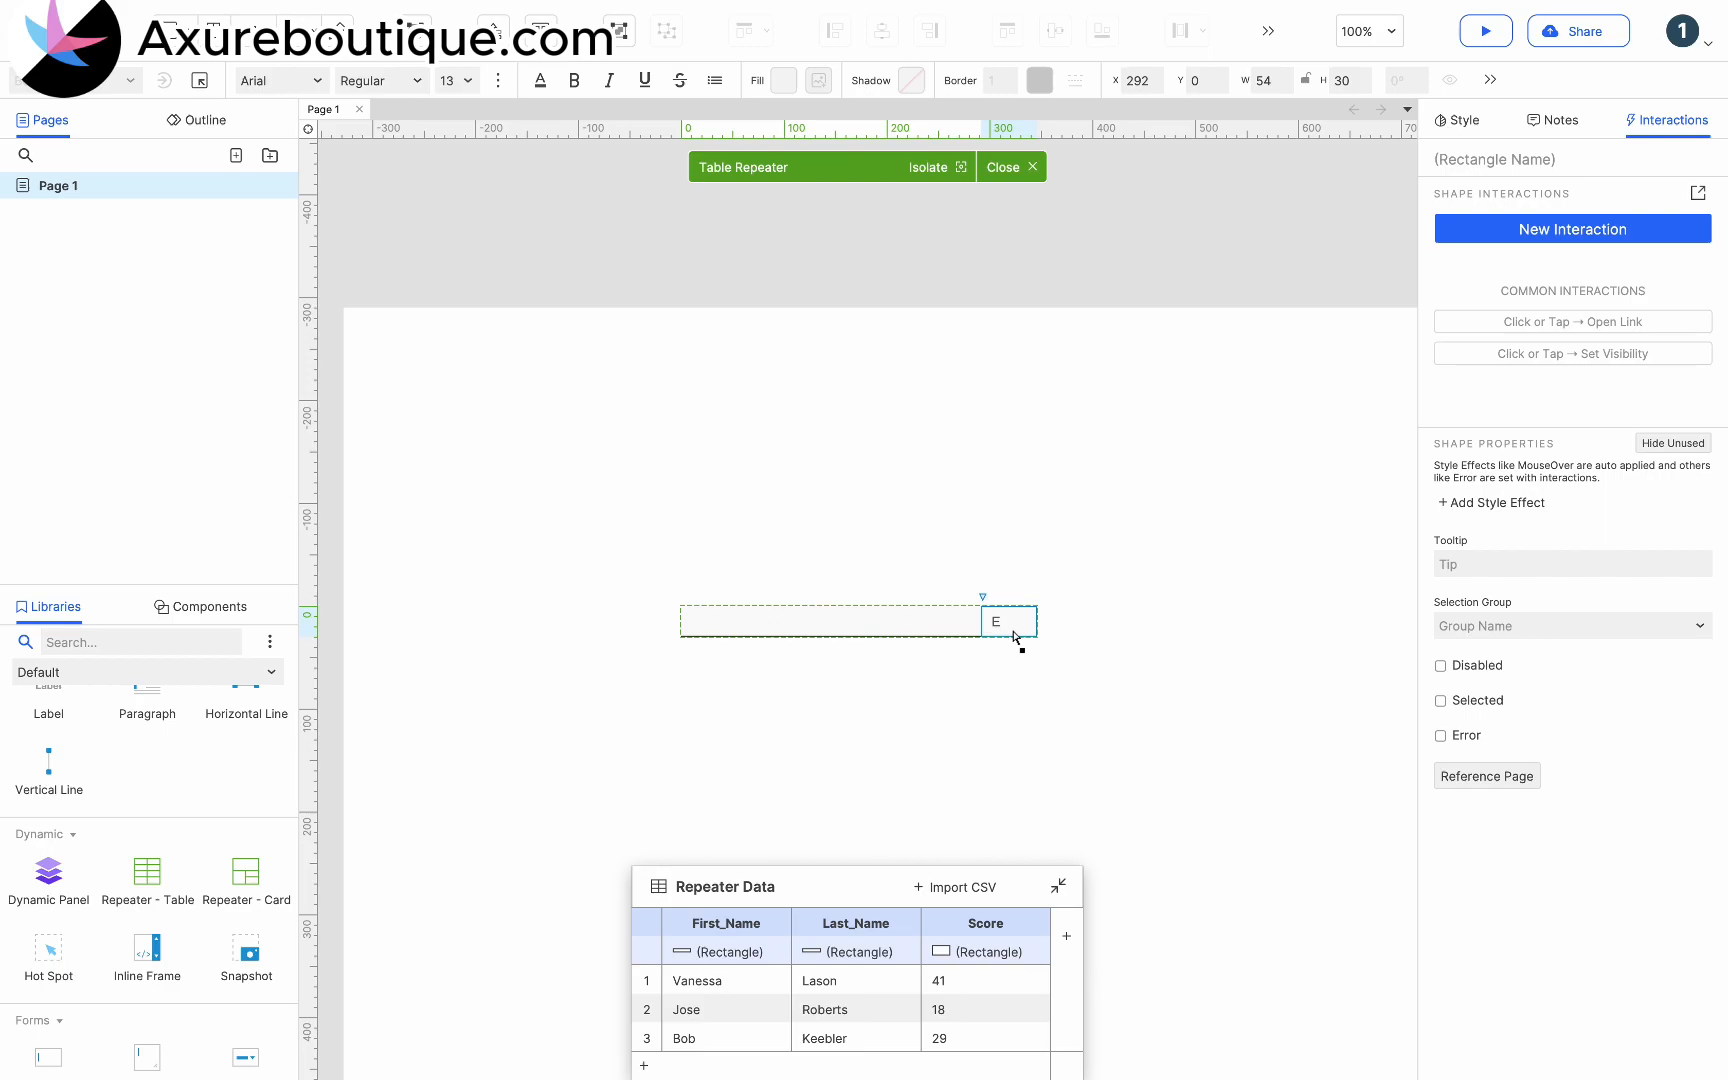
Step: Label the cell at the end of the repeater row Edit and widen it to 60
{"action": "left_click", "coordinate": [1073, 647]}
{"action": "left_click", "coordinate": [1024, 624]}
{"action": "left_click_drag", "start_coordinate": [1036, 622], "coordinate": [1043, 622]}
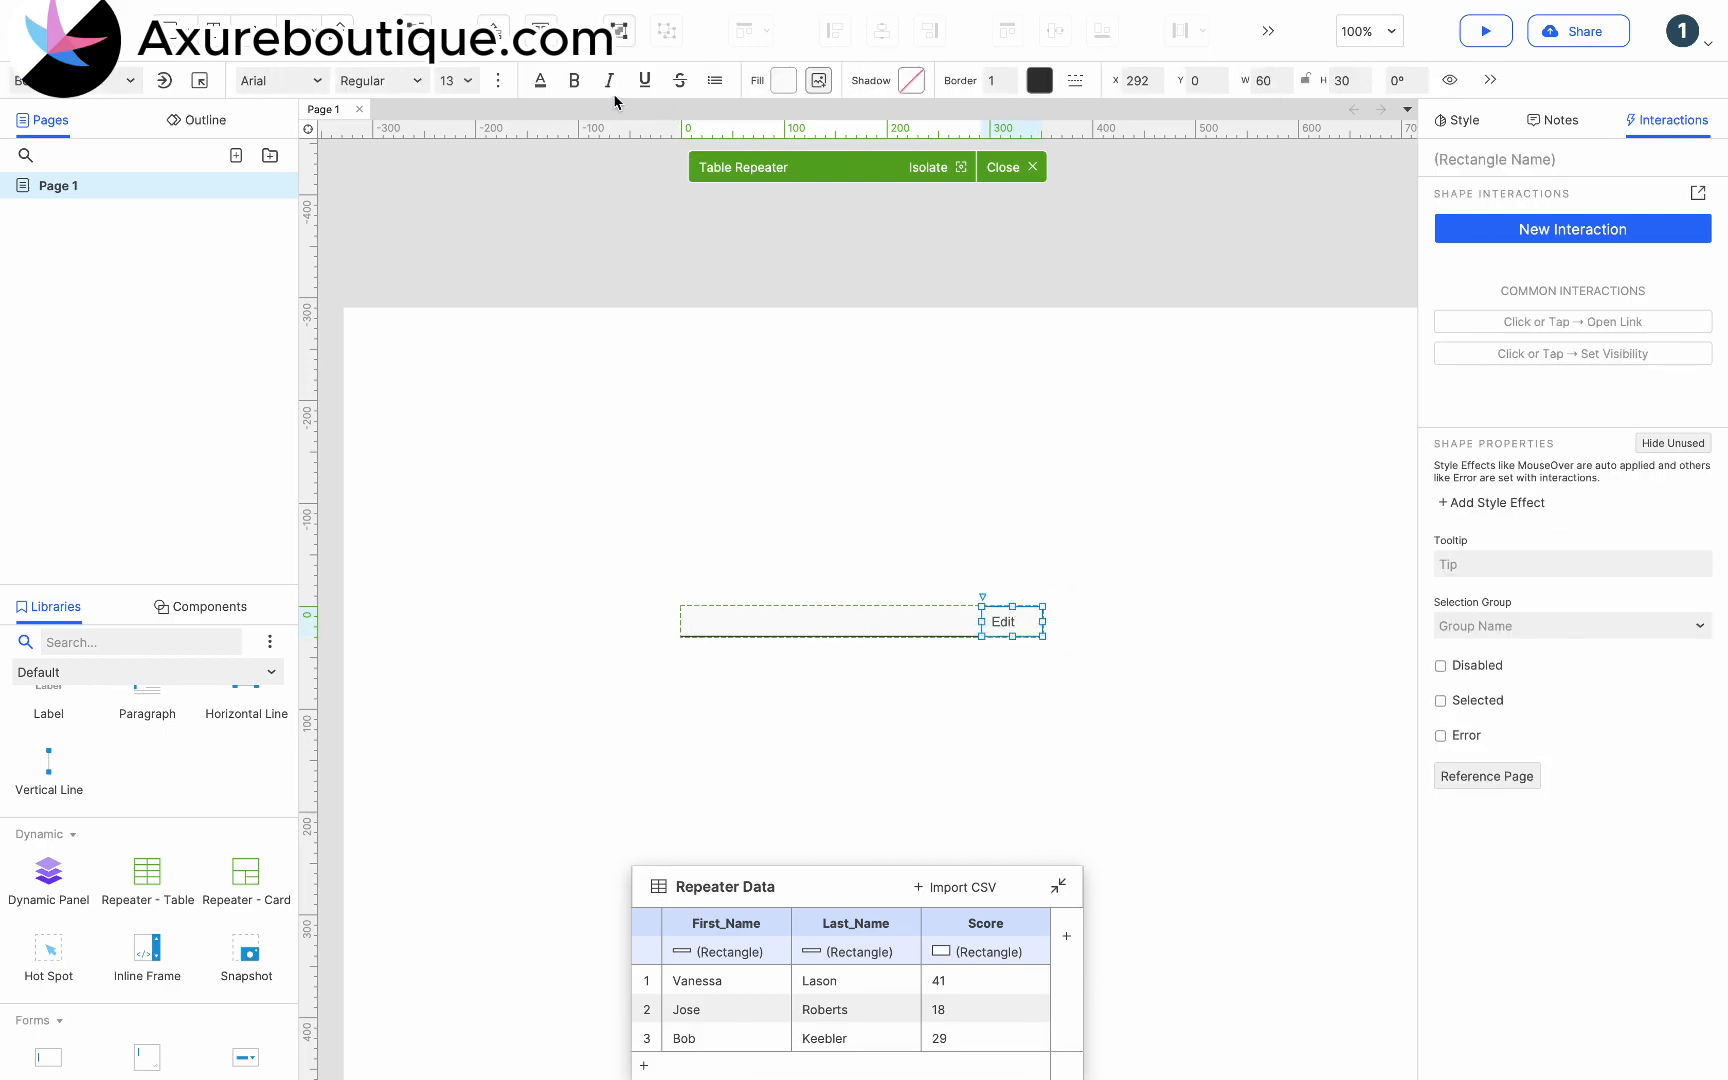
Step: Colour the Edit cell's text blue (#0175D3), centre it, and finish editing the repeater row
{"action": "left_click", "coordinate": [543, 87]}
{"action": "left_click", "coordinate": [554, 483]}
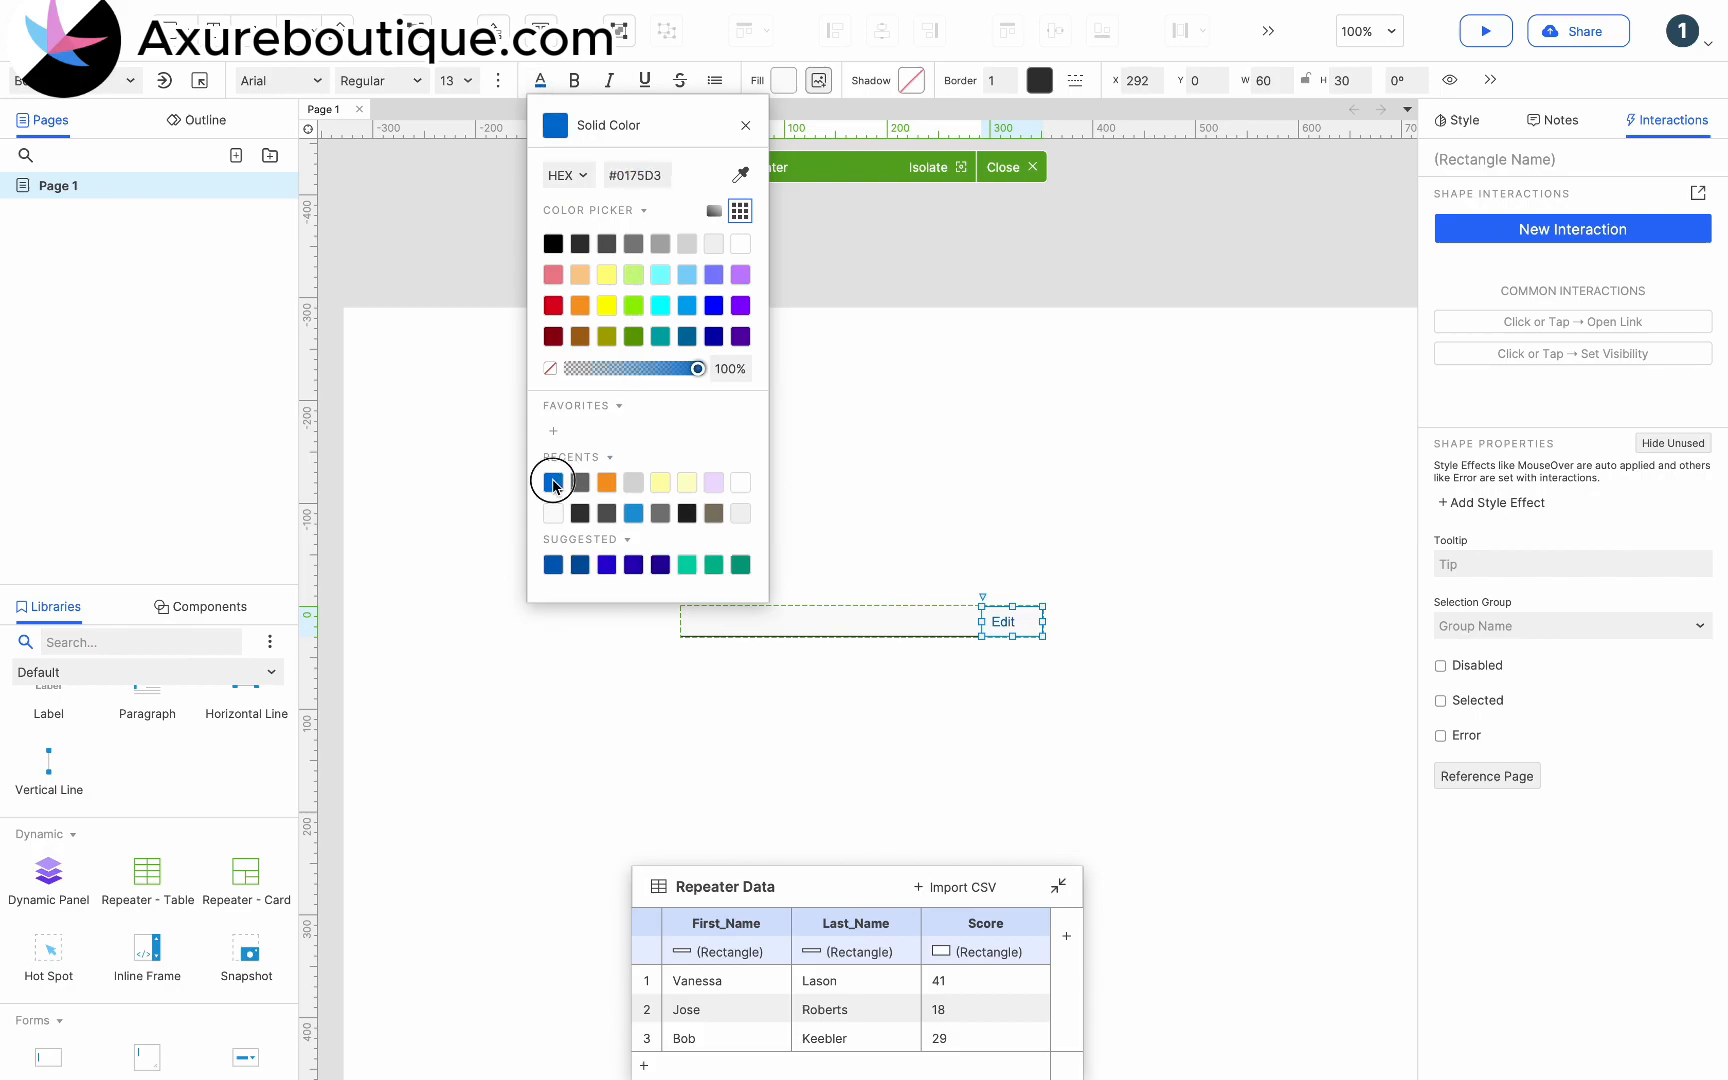
{"action": "left_click", "coordinate": [1488, 80]}
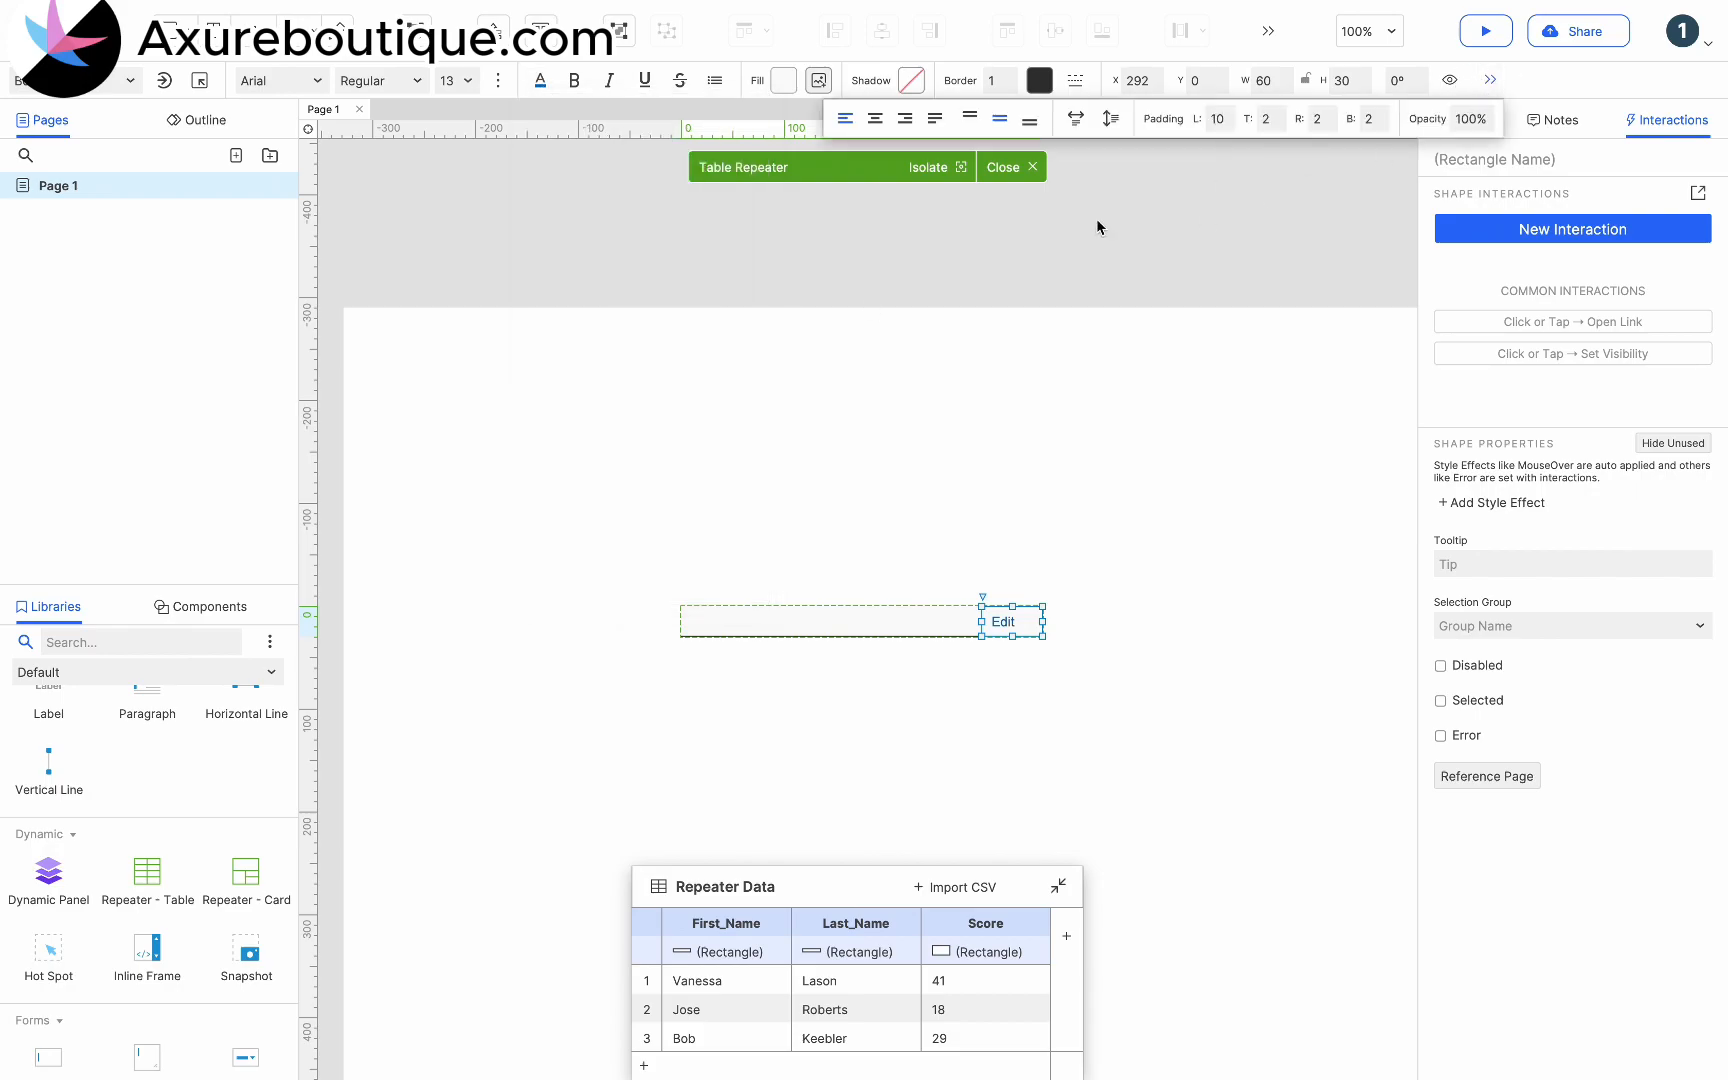
{"action": "double_click", "coordinate": [941, 448]}
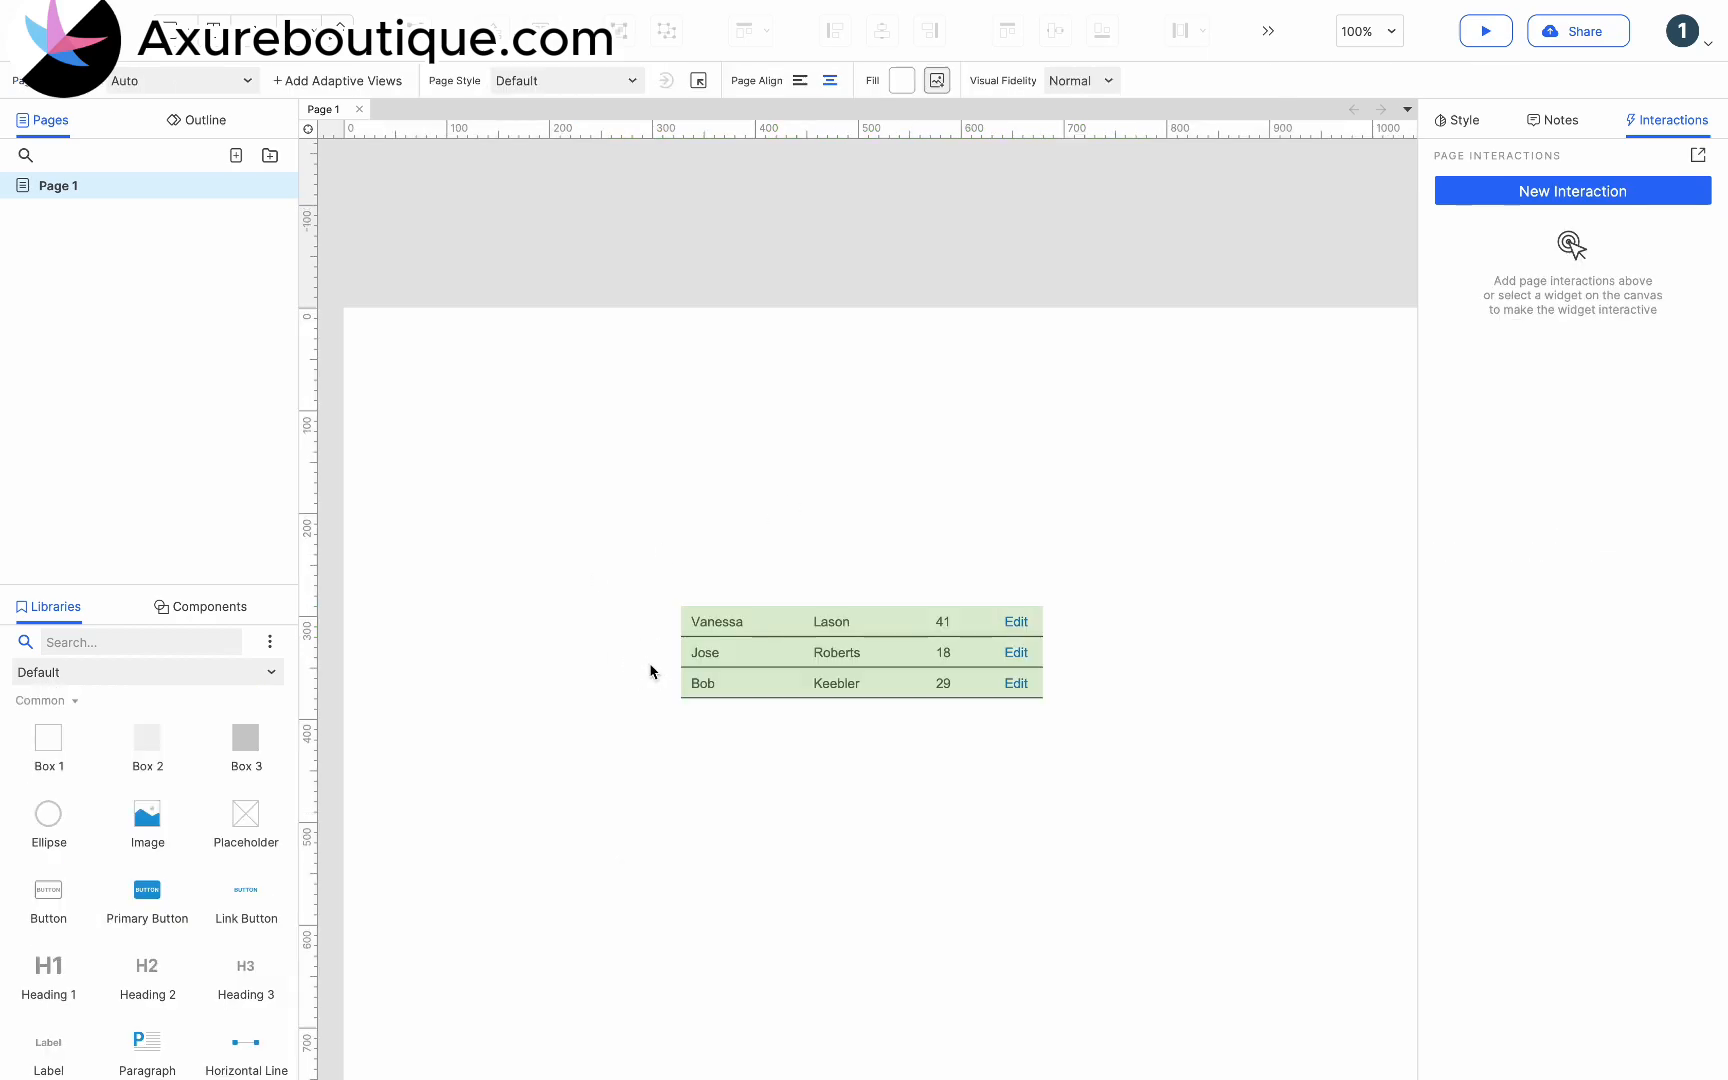
Step: Place a Box 2 header, 115 by 30, above the repeater's first column and label it First Name
{"action": "left_click_drag", "start_coordinate": [130, 746], "coordinate": [694, 425]}
{"action": "left_click_drag", "start_coordinate": [987, 433], "coordinate": [798, 591]}
{"action": "double_click", "coordinate": [746, 592]}
{"action": "type", "text": "First Name"}
Step: Create the second column's header box, 92 wide, and label it Last Name
{"action": "left_click", "coordinate": [782, 549]}
{"action": "double_click", "coordinate": [800, 595]}
{"action": "type", "text": "Last Name"}
{"action": "key", "text": "Escape"}
Step: Align the First Name header's text to the left
{"action": "left_click", "coordinate": [760, 590]}
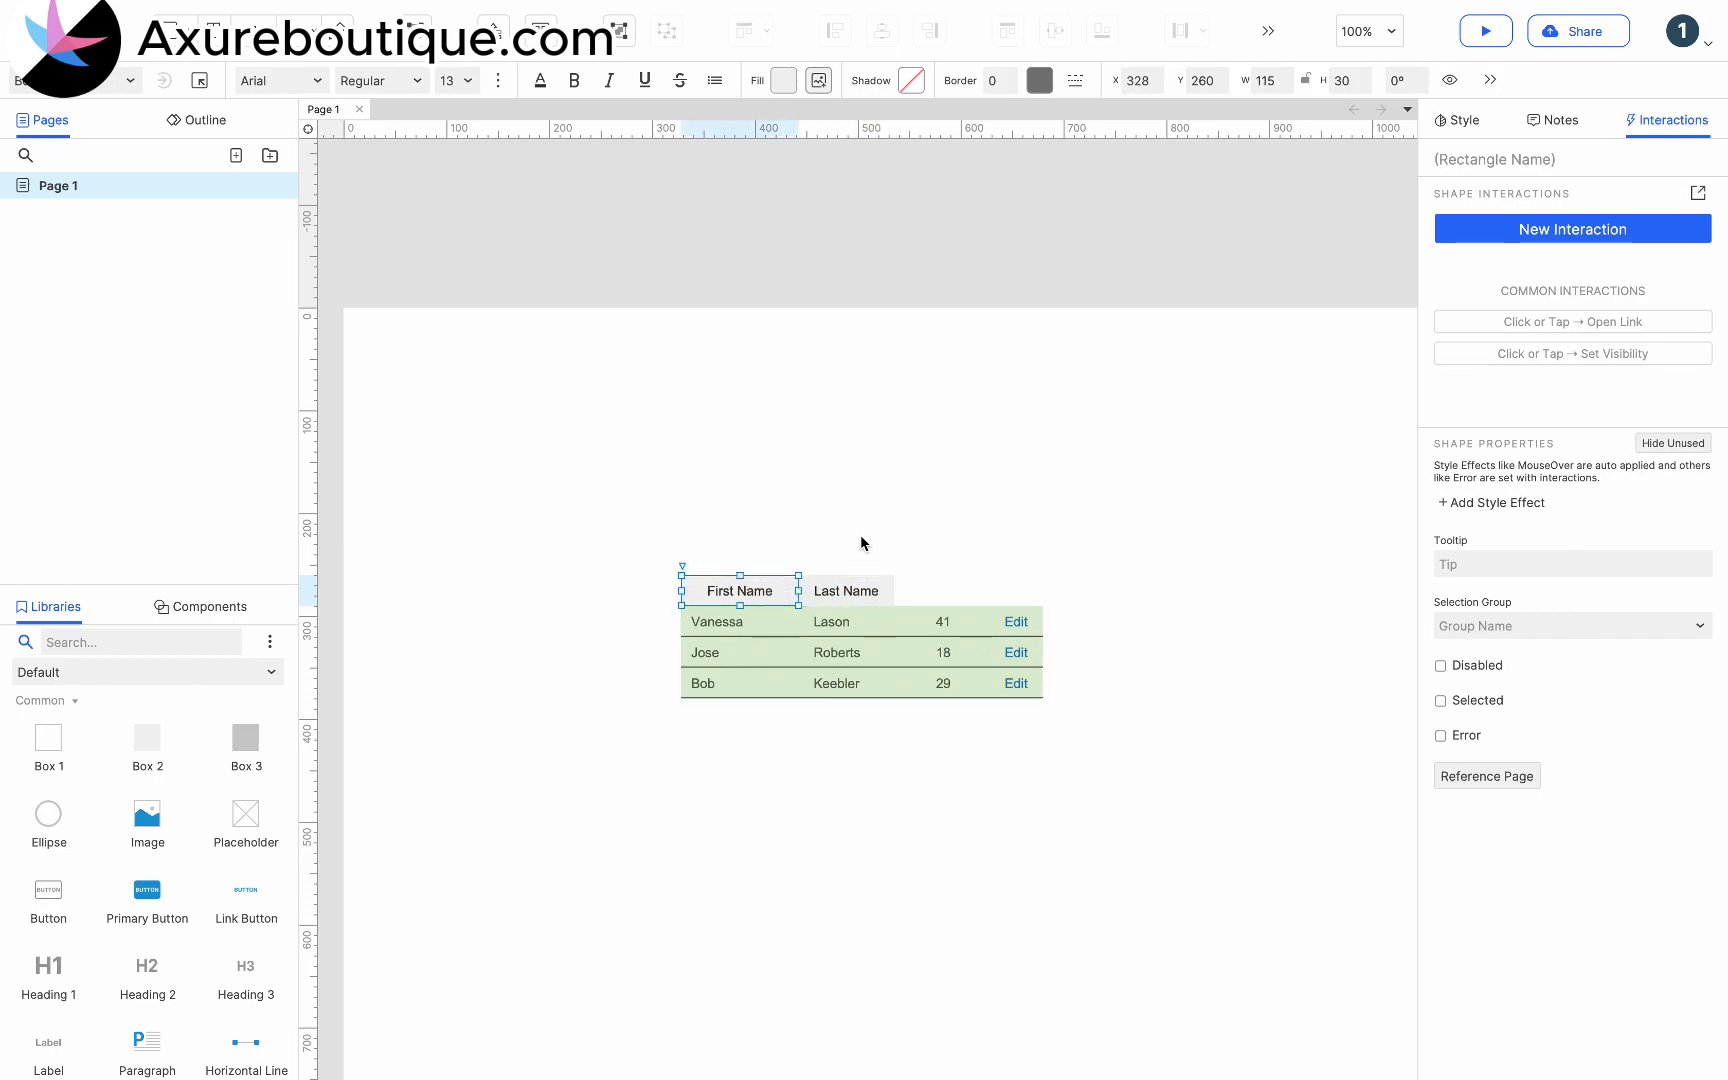
{"action": "left_click", "coordinate": [1490, 80]}
{"action": "left_click", "coordinate": [845, 118]}
Step: Duplicate the Last Name header over the third column and label the copy Score
{"action": "left_click", "coordinate": [844, 590]}
{"action": "key", "text": "super+d"}
{"action": "left_click_drag", "start_coordinate": [845, 600], "coordinate": [938, 589]}
{"action": "double_click", "coordinate": [938, 589]}
{"action": "type", "text": "Score"}
Step: Set the First Name header's left padding to 9
{"action": "left_click", "coordinate": [790, 585]}
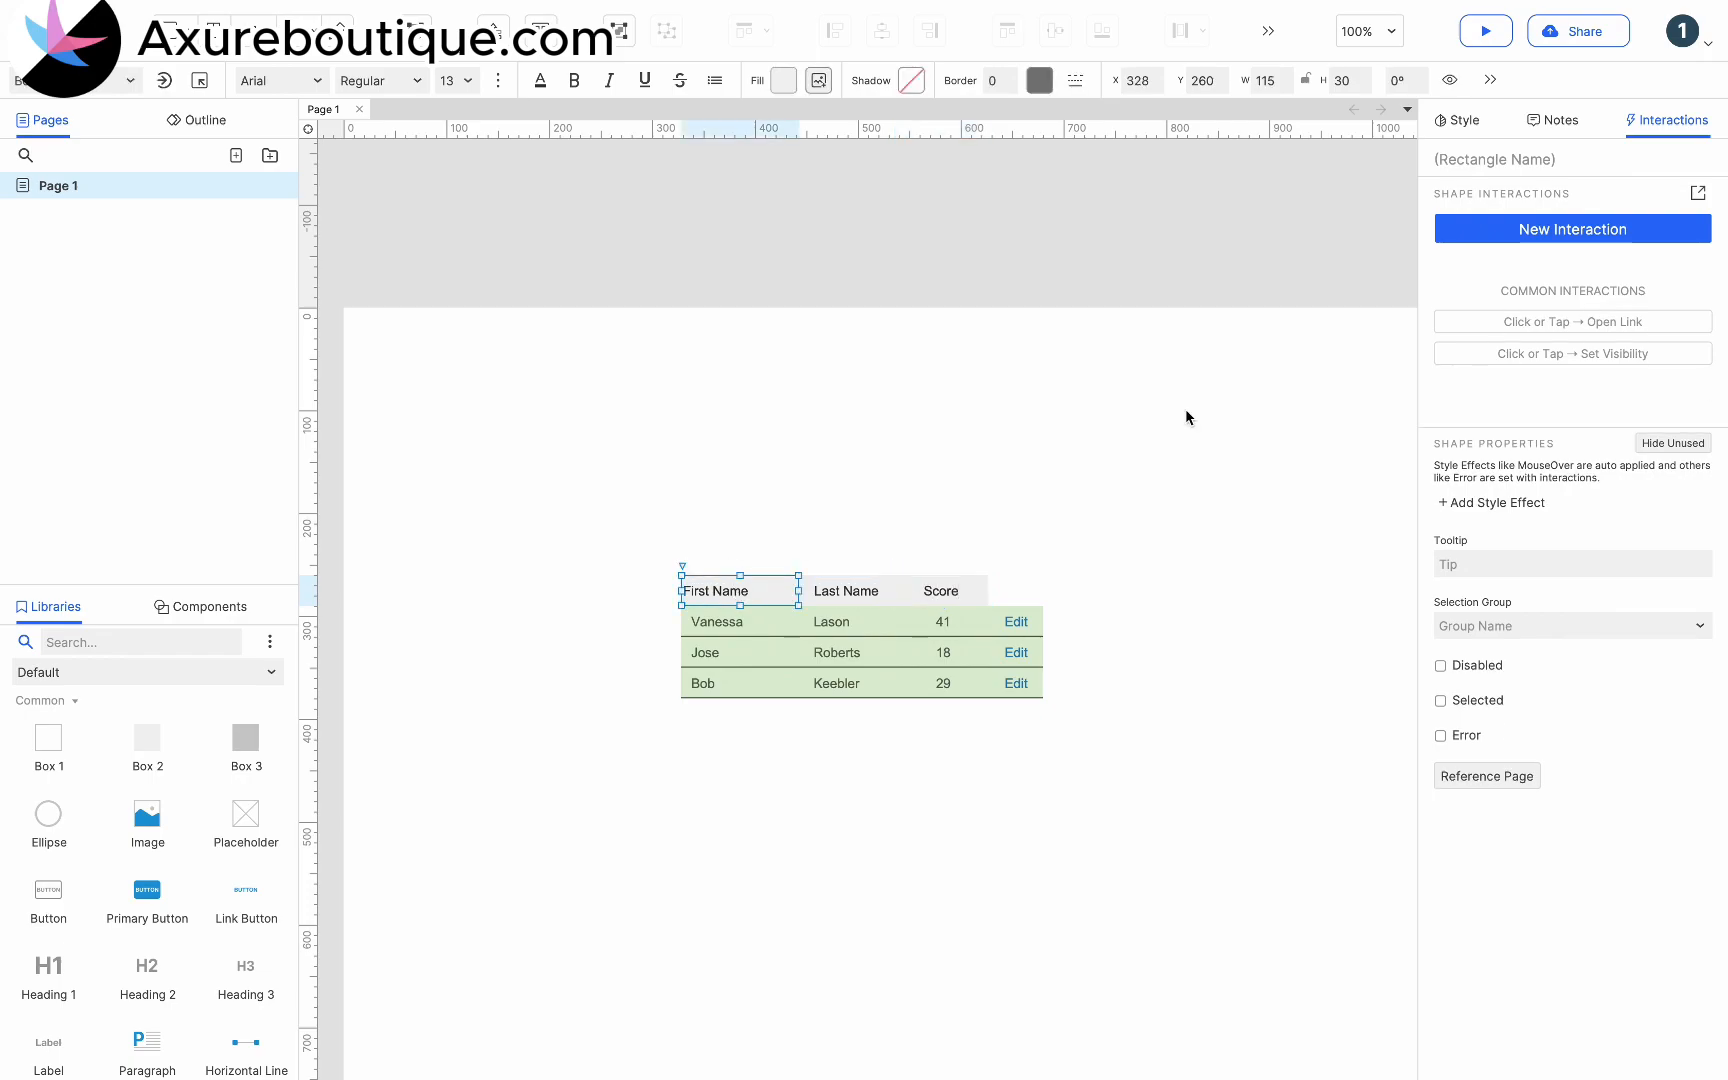
{"action": "left_click", "coordinate": [1458, 120]}
{"action": "left_click", "coordinate": [1510, 1024]}
{"action": "left_click", "coordinate": [1510, 1024]}
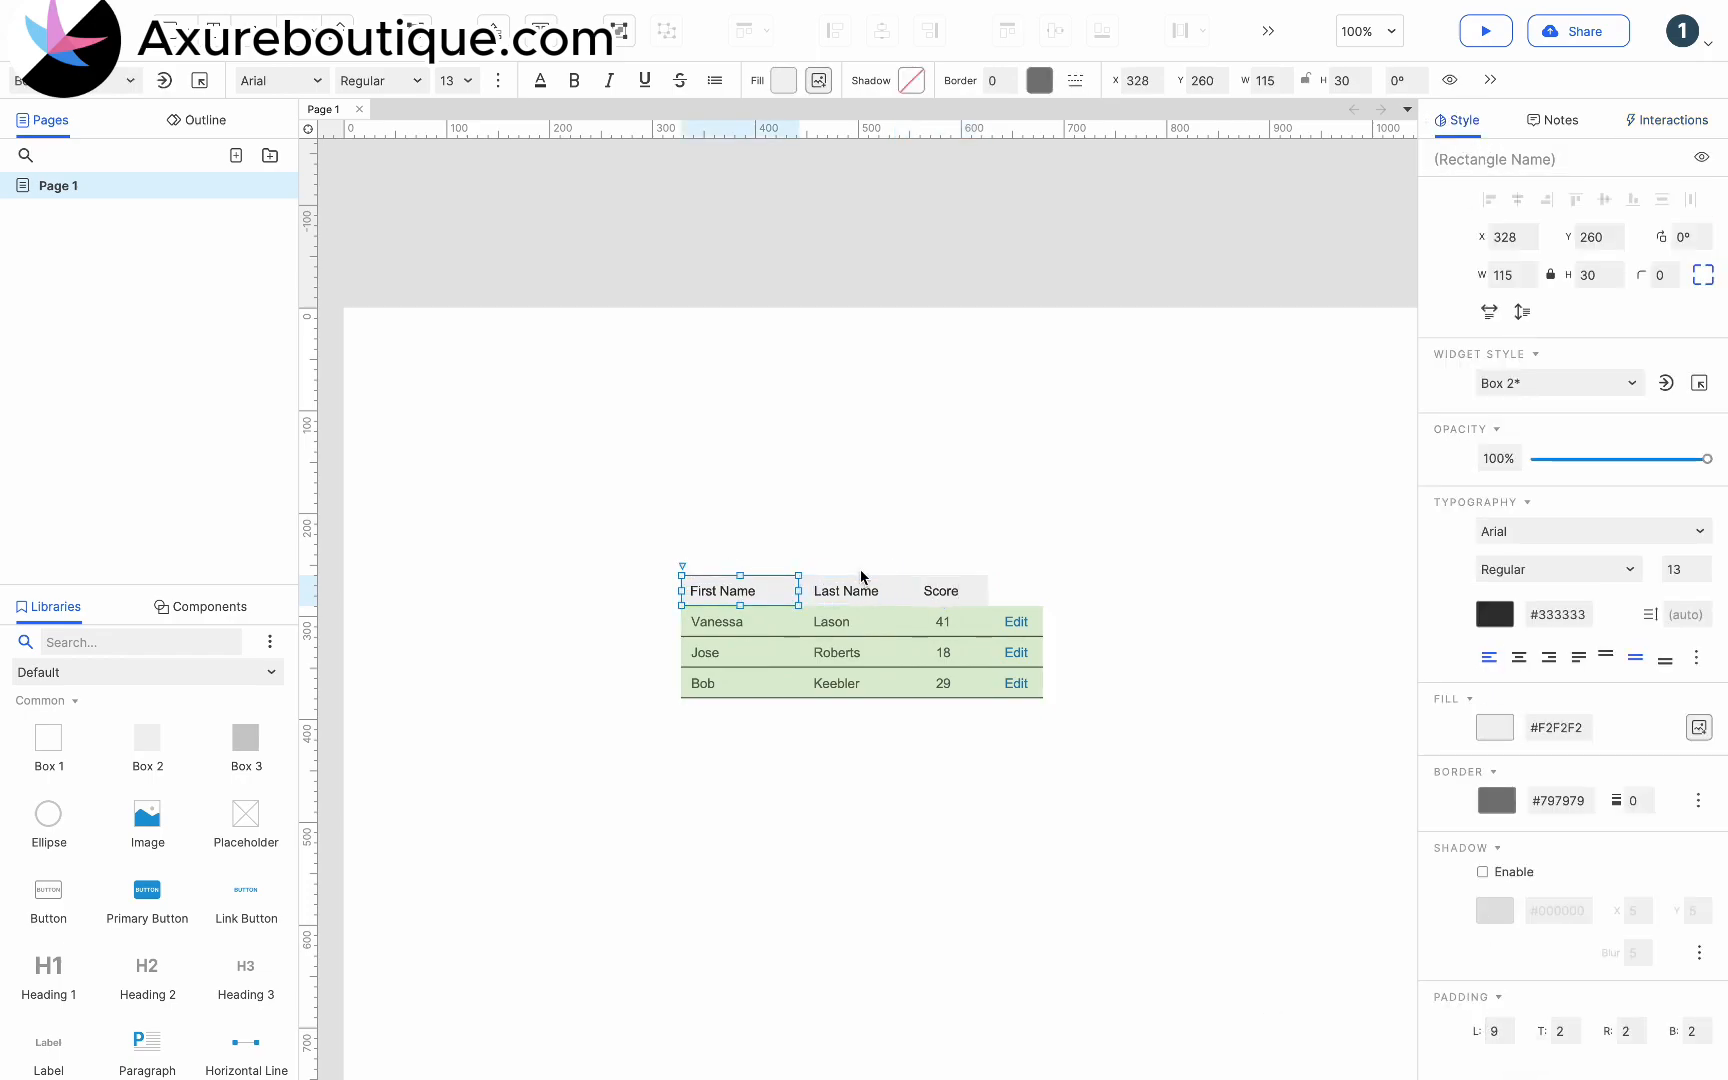
Step: Set the Last Name header's left padding to 7 and align its text to the left
{"action": "left_click", "coordinate": [858, 586]}
{"action": "left_click", "coordinate": [1510, 1024]}
{"action": "left_click", "coordinate": [1510, 1024]}
{"action": "left_click", "coordinate": [1510, 1024]}
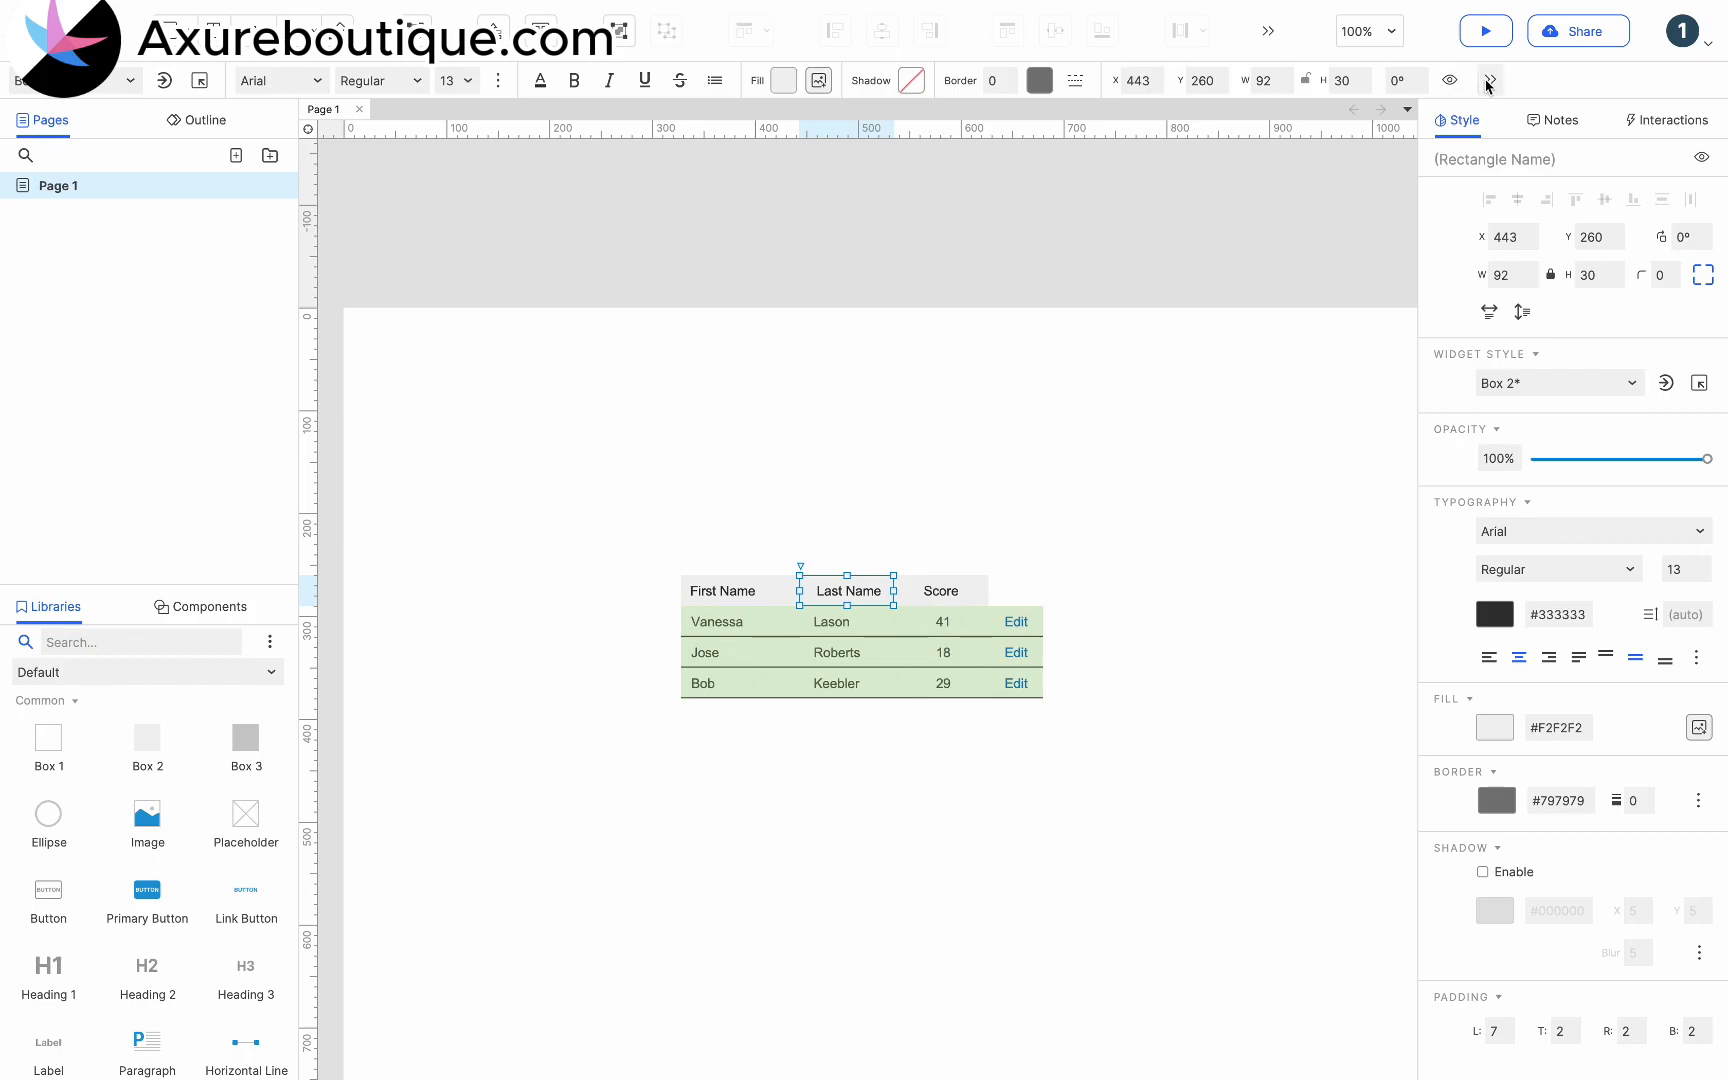
{"action": "left_click", "coordinate": [1490, 79]}
{"action": "left_click", "coordinate": [846, 121]}
{"action": "mouse_move", "coordinate": [800, 591]}
{"action": "left_mouse_down"}
{"action": "mouse_move", "coordinate": [816, 591]}
{"action": "mouse_move", "coordinate": [802, 590]}
{"action": "left_mouse_up"}
{"action": "left_click", "coordinate": [783, 591]}
{"action": "left_click", "coordinate": [822, 597]}
Step: Copy the Score header over the Edit column, label it Action, and narrow it to 53
{"action": "left_click", "coordinate": [929, 597]}
{"action": "left_click_drag", "start_coordinate": [960, 590], "coordinate": [1044, 590], "text": "alt"}
{"action": "double_click", "coordinate": [1046, 589]}
{"action": "type", "text": "Ac"}
{"action": "key", "text": "Escape"}
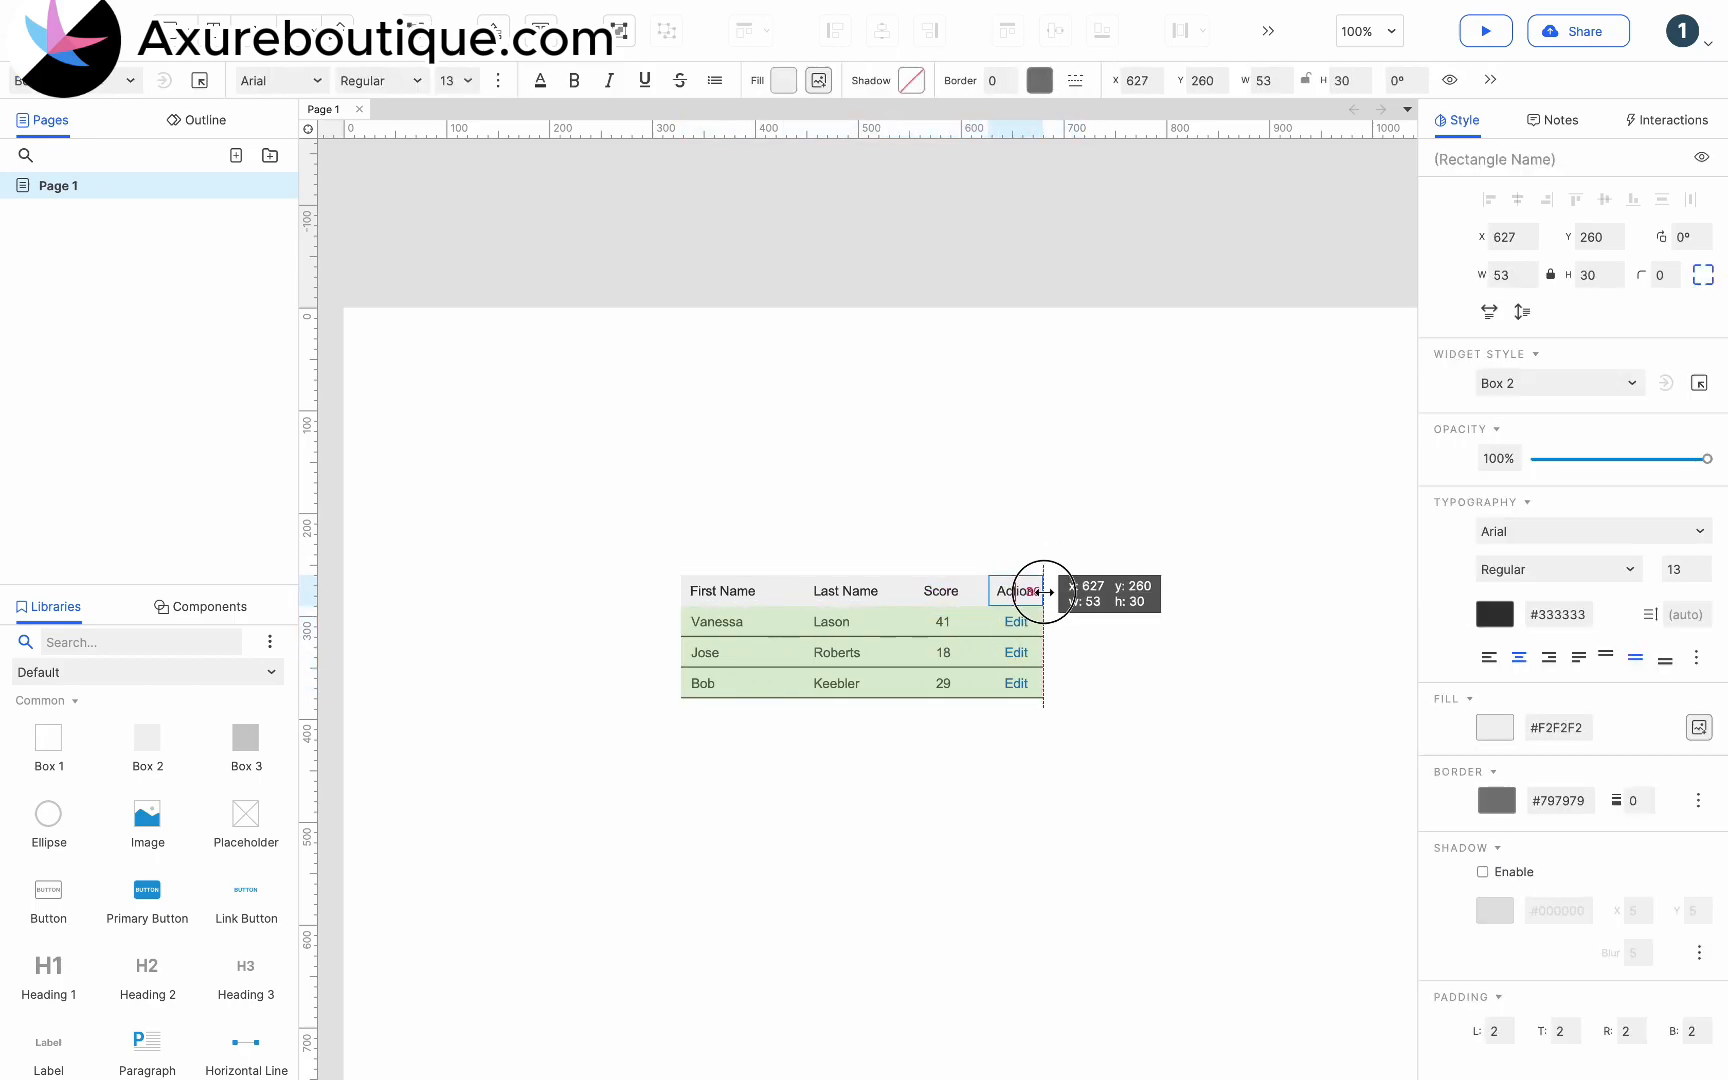
{"action": "left_click", "coordinate": [1112, 620]}
Step: Add a Box 2 below the table as a dialog background with a Heading 3 reading Edit in its upper-left corner
{"action": "left_click_drag", "start_coordinate": [147, 737], "coordinate": [674, 752]}
{"action": "left_click_drag", "start_coordinate": [245, 965], "coordinate": [716, 775]}
{"action": "double_click", "coordinate": [716, 775]}
{"action": "type", "text": "E"}
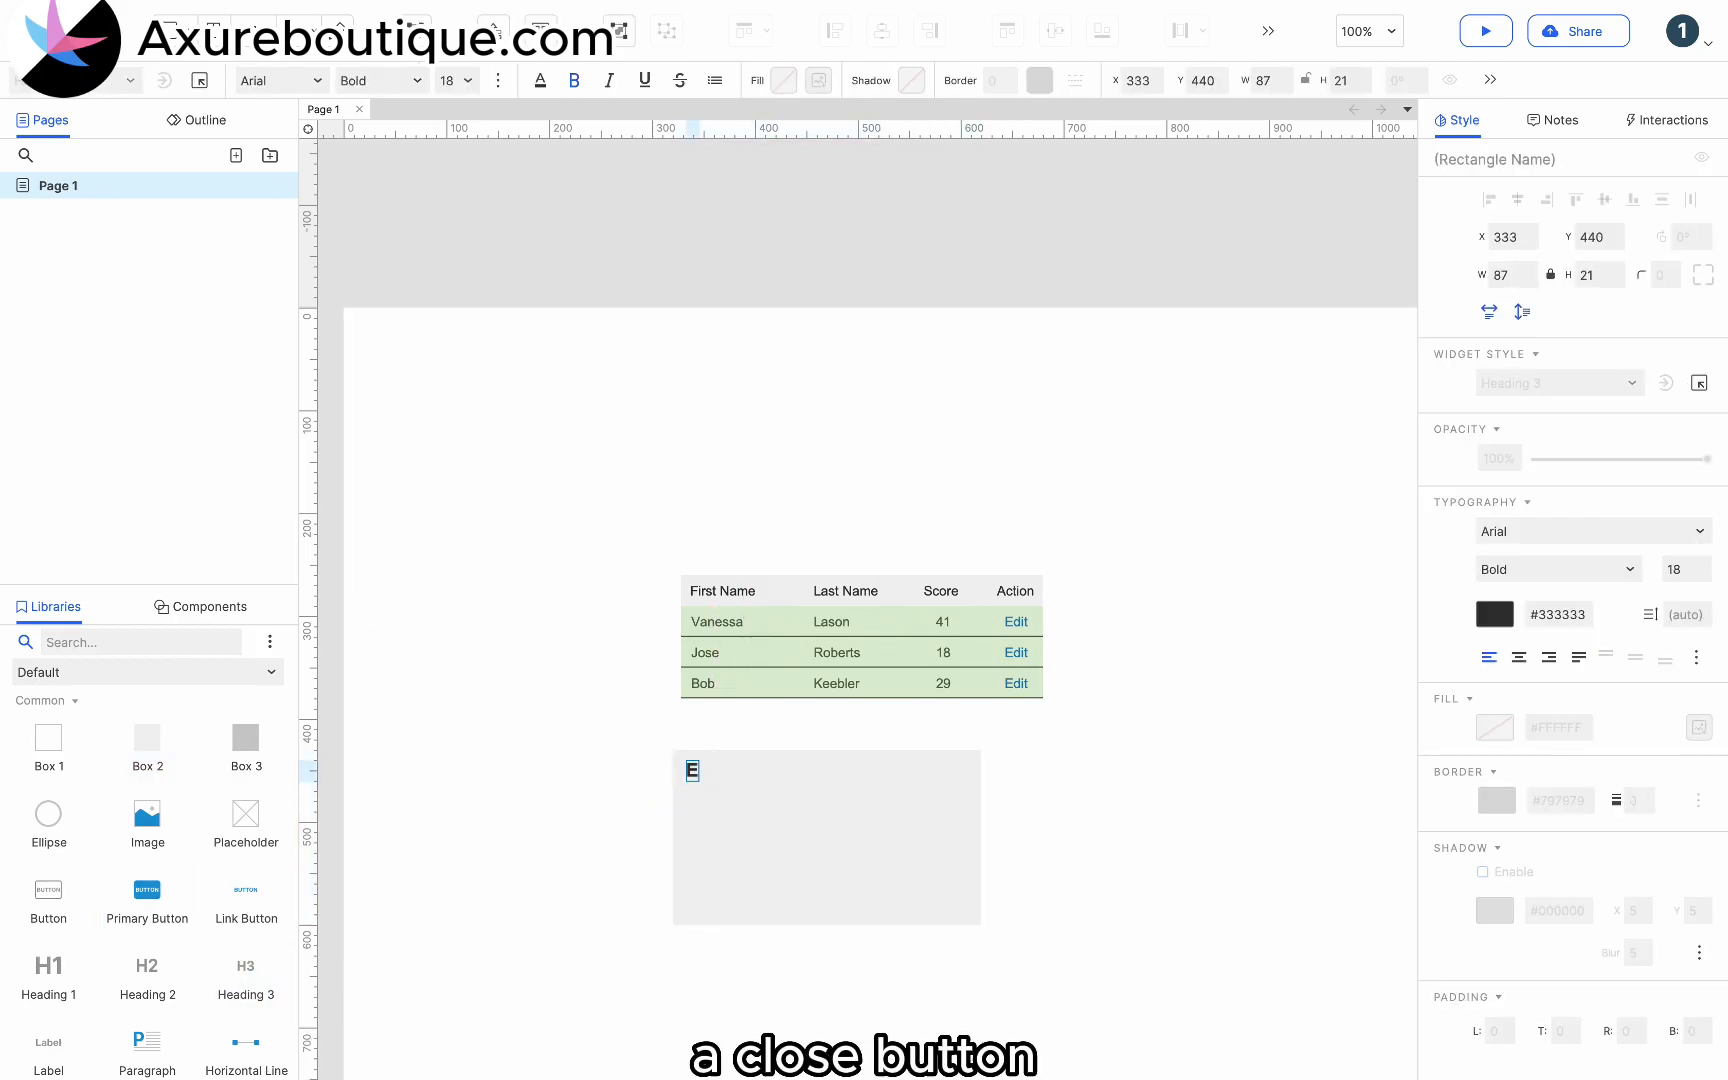
{"action": "key", "text": "Escape"}
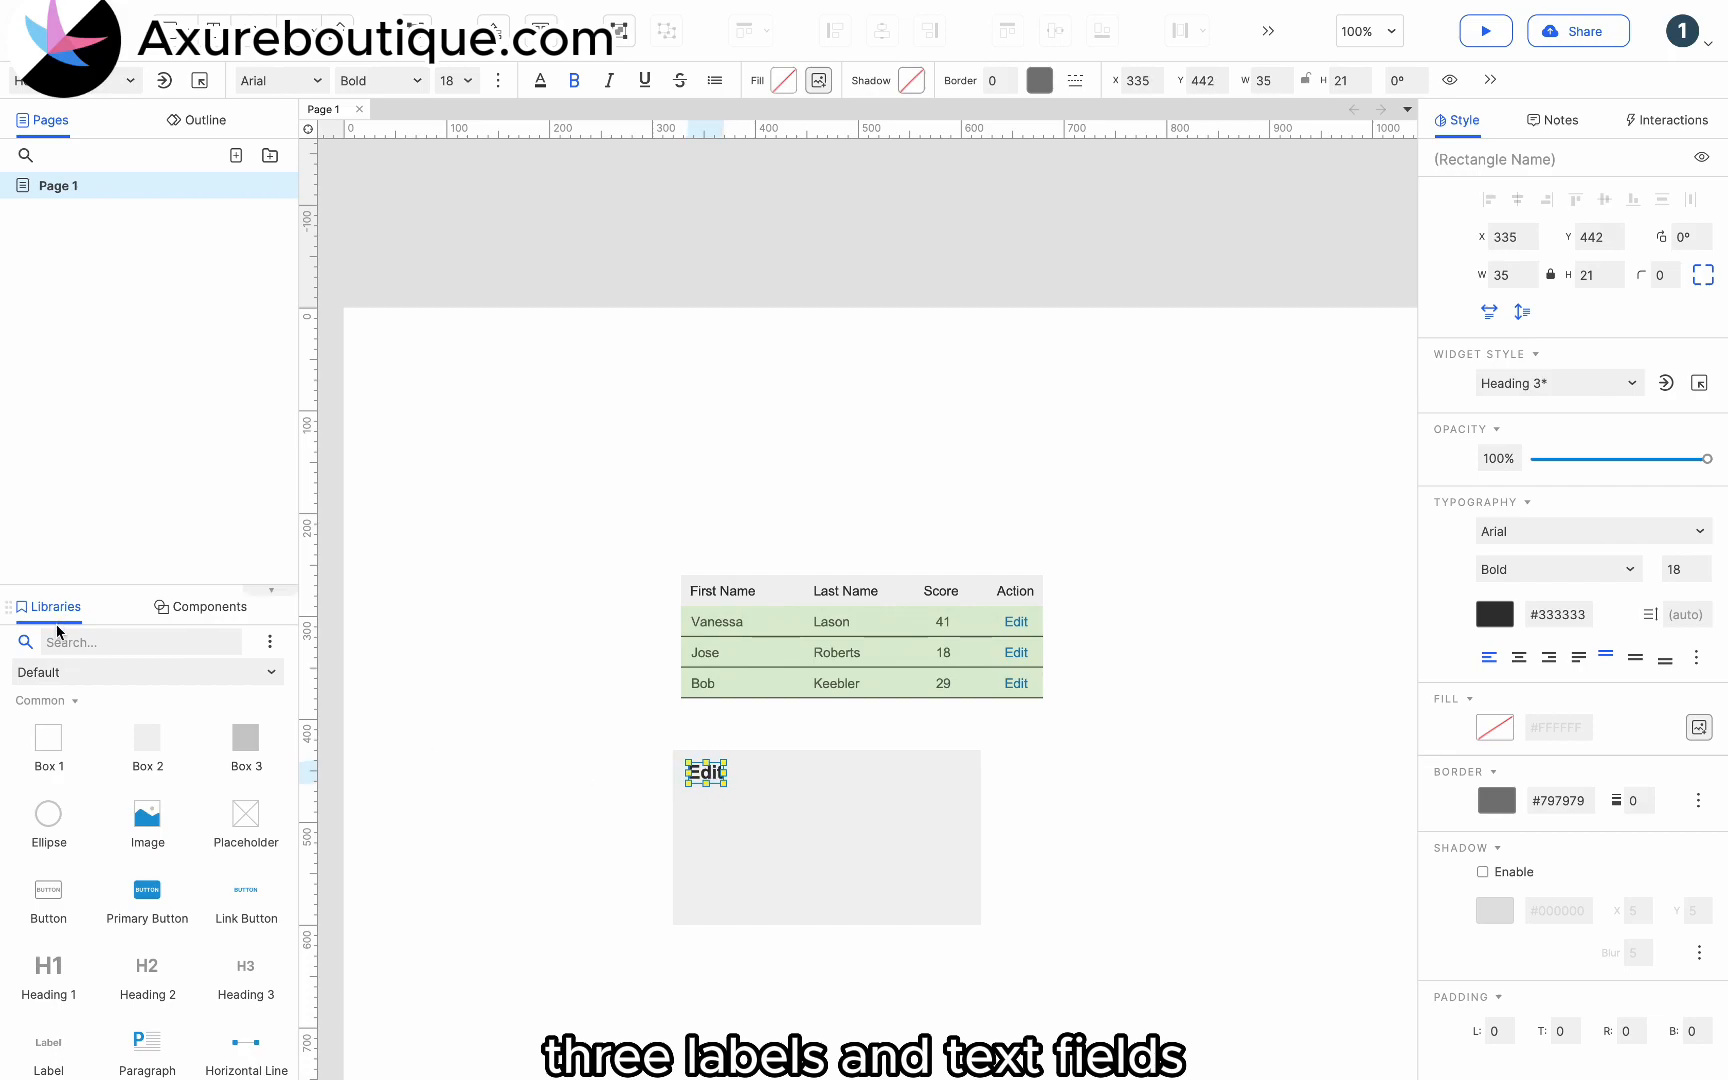
Step: Search all libraries for Close and place the close icon in the dialog's upper-right corner
{"action": "left_click", "coordinate": [70, 672]}
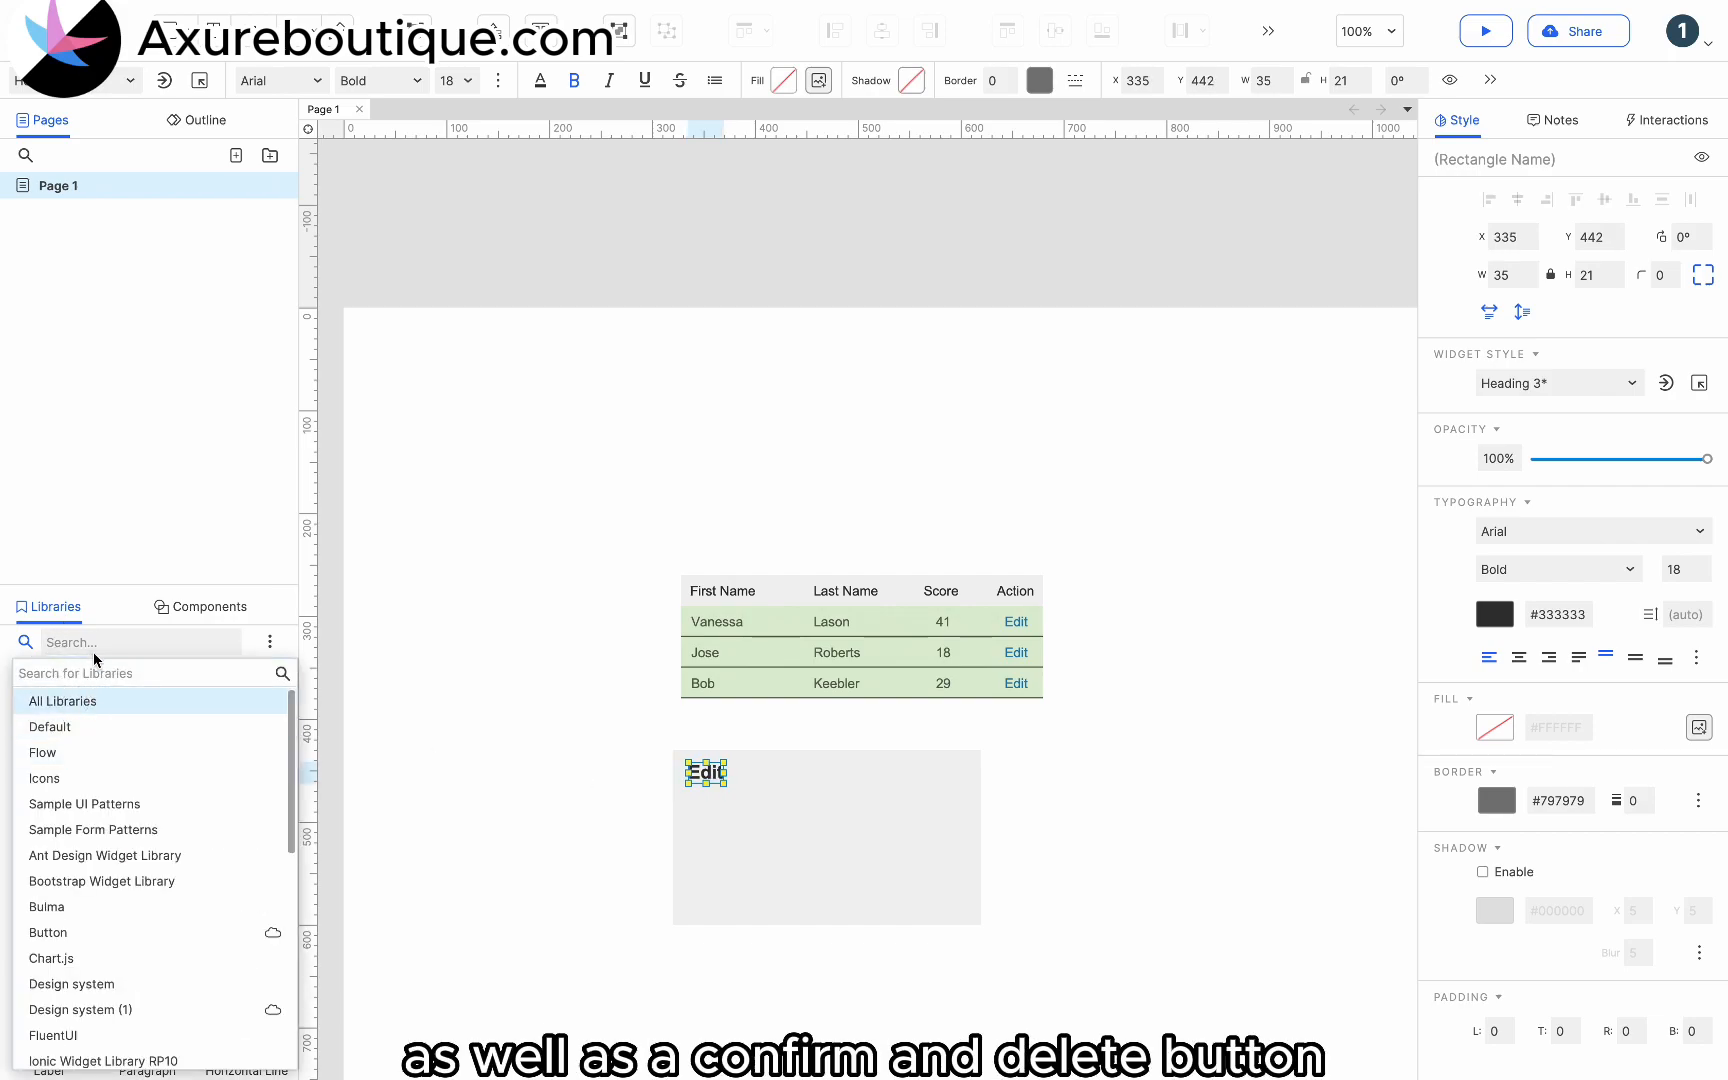
{"action": "left_click", "coordinate": [62, 701]}
{"action": "left_click", "coordinate": [85, 642]}
{"action": "type", "text": "Close"}
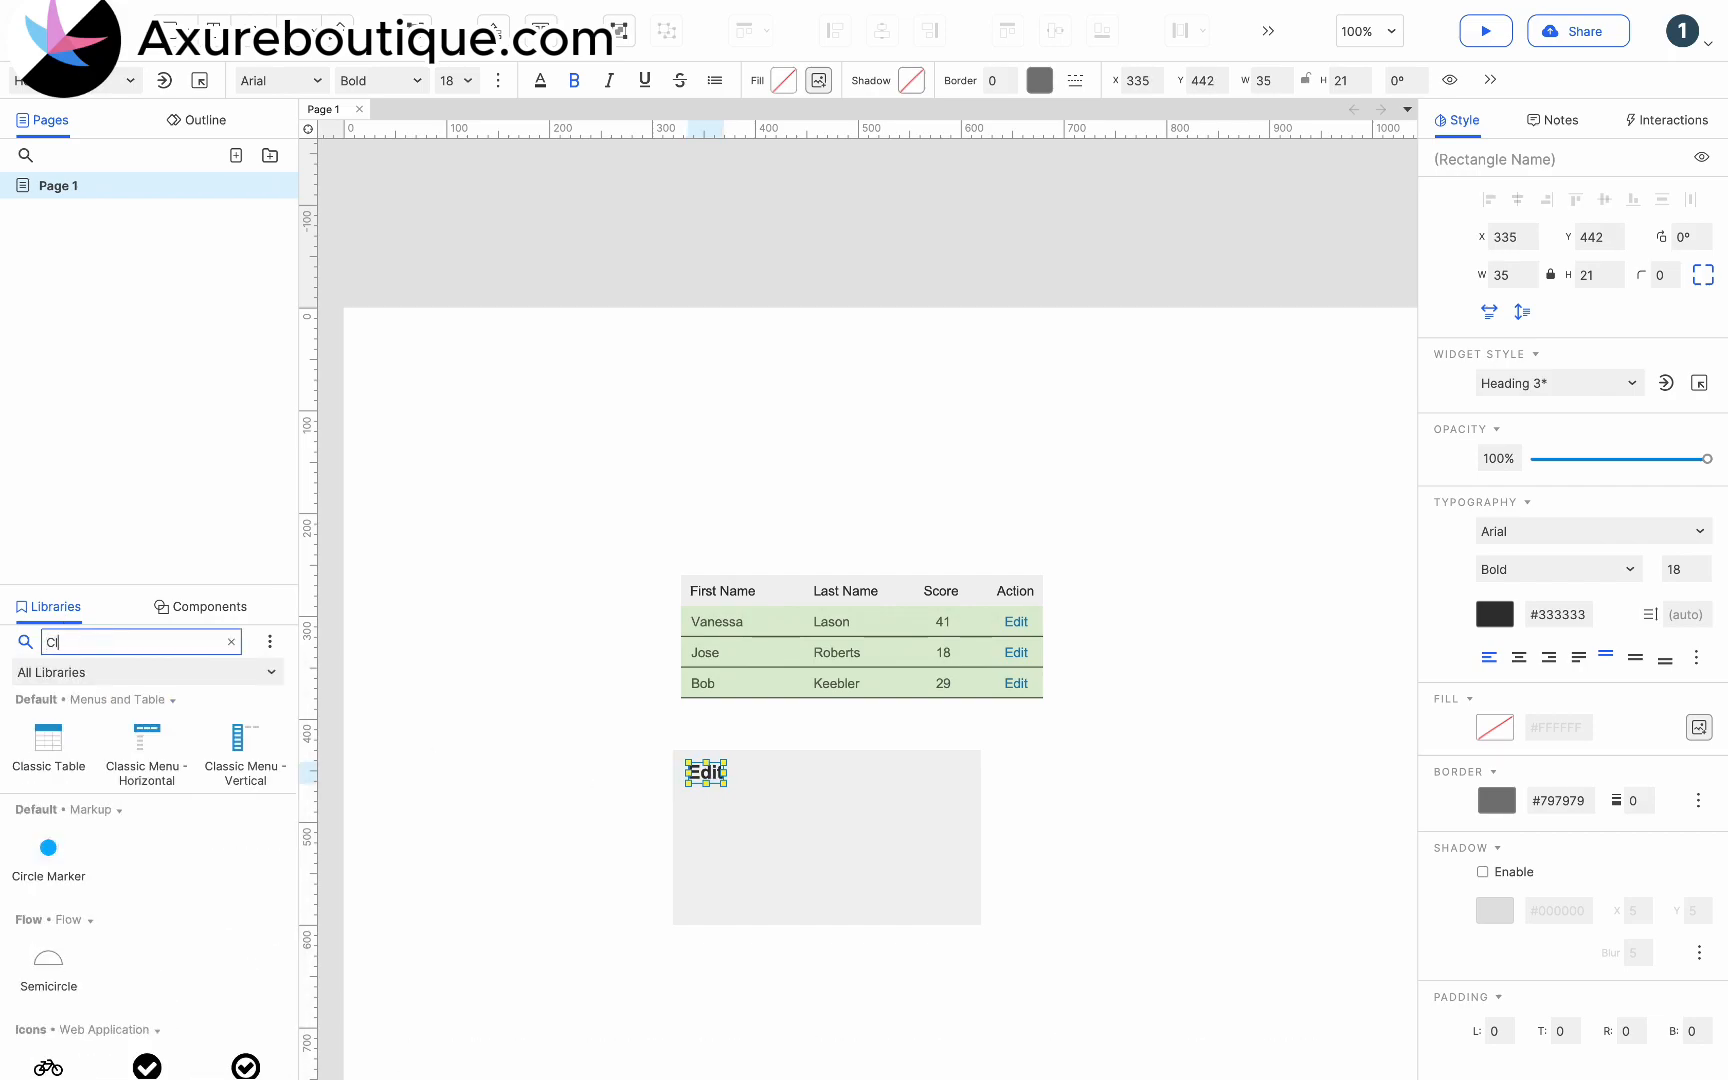
{"action": "left_click_drag", "start_coordinate": [48, 855], "coordinate": [950, 761]}
Step: Return to the full Default library and add a label reading First Name under the Edit heading
{"action": "left_click", "coordinate": [75, 672]}
{"action": "left_click", "coordinate": [78, 726]}
{"action": "left_click", "coordinate": [108, 643]}
{"action": "key", "text": "super+a"}
{"action": "key", "text": "BackSpace"}
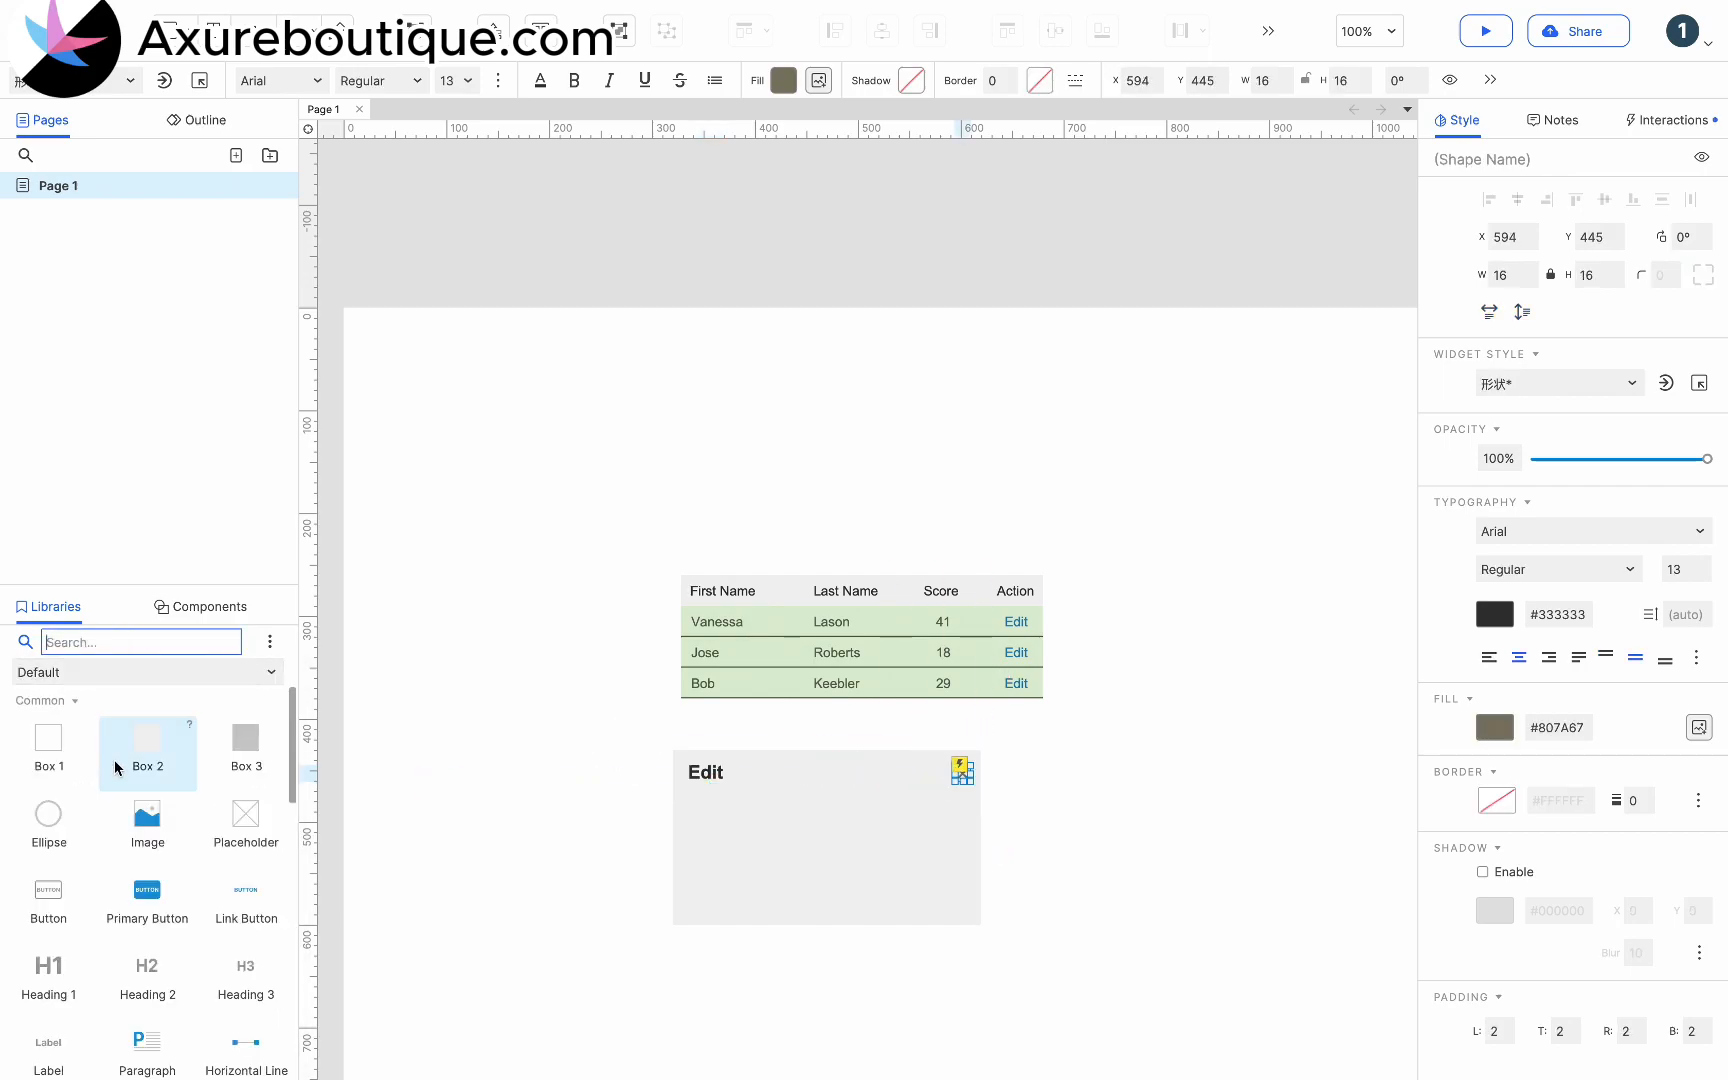
{"action": "scroll", "coordinate": [112, 860], "scroll_direction": "down", "scroll_amount": 2}
{"action": "left_click_drag", "start_coordinate": [58, 950], "coordinate": [689, 799]}
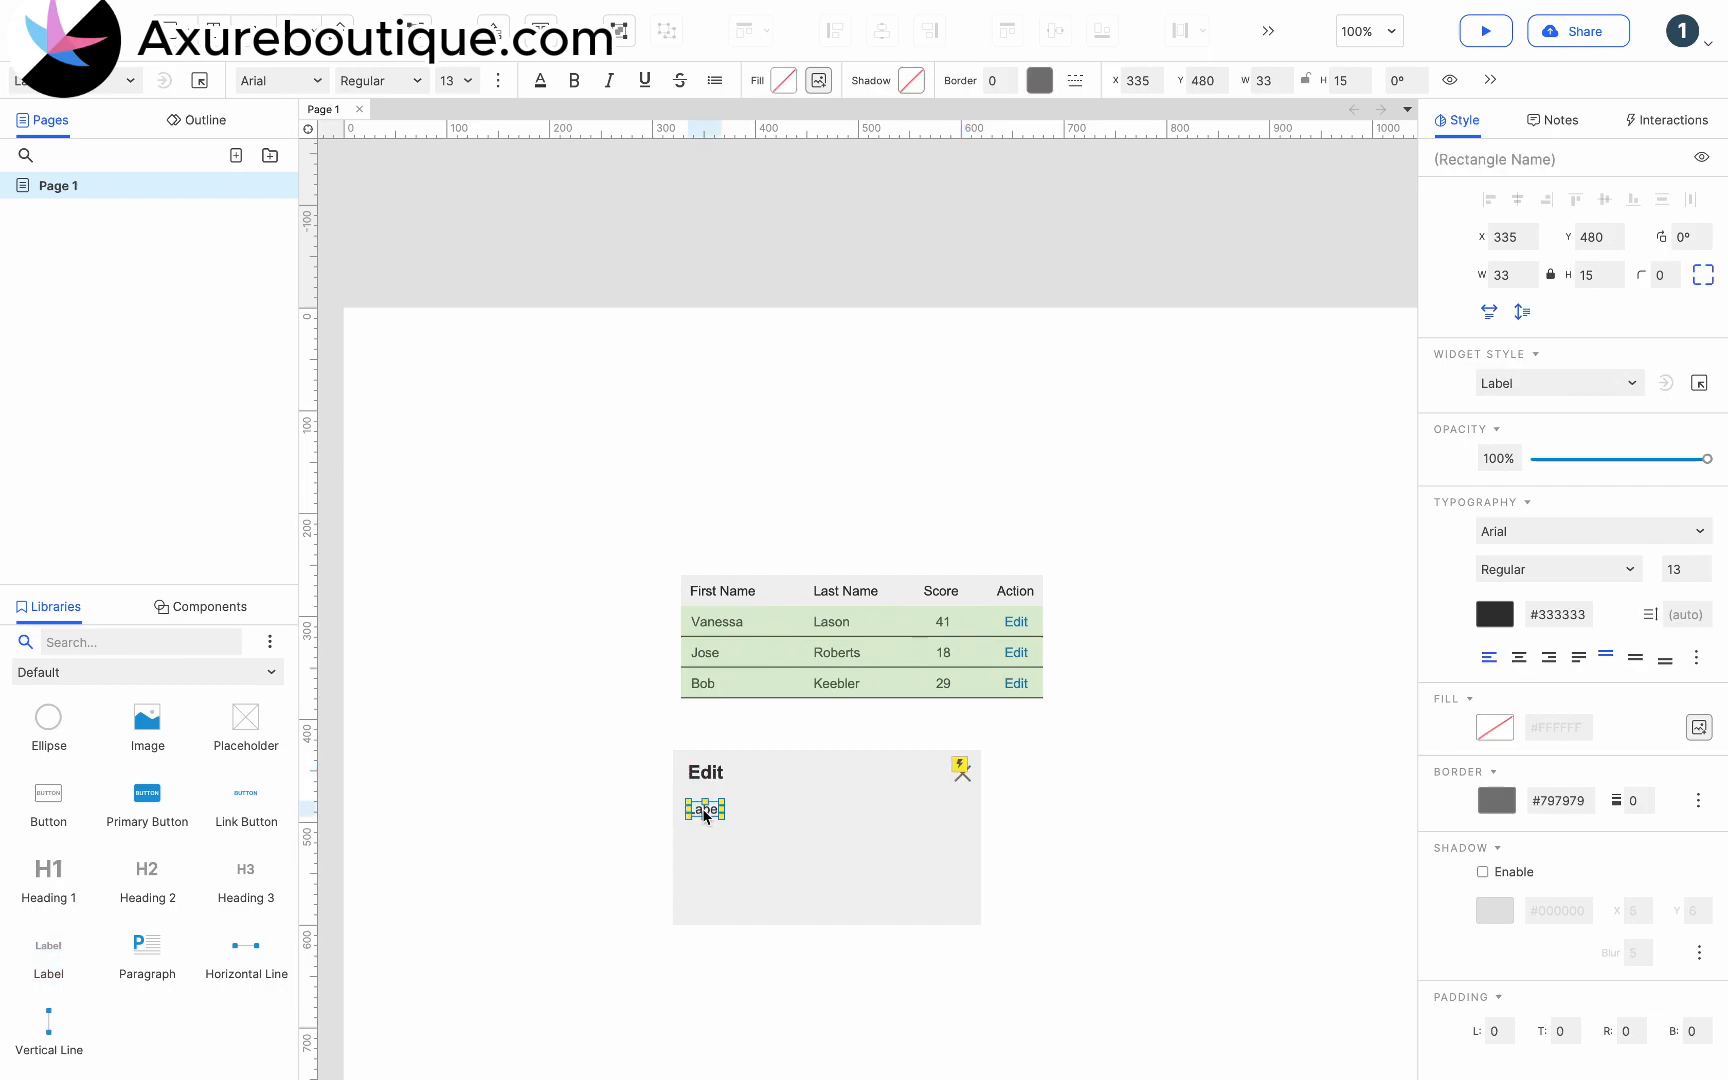
{"action": "double_click", "coordinate": [705, 812]}
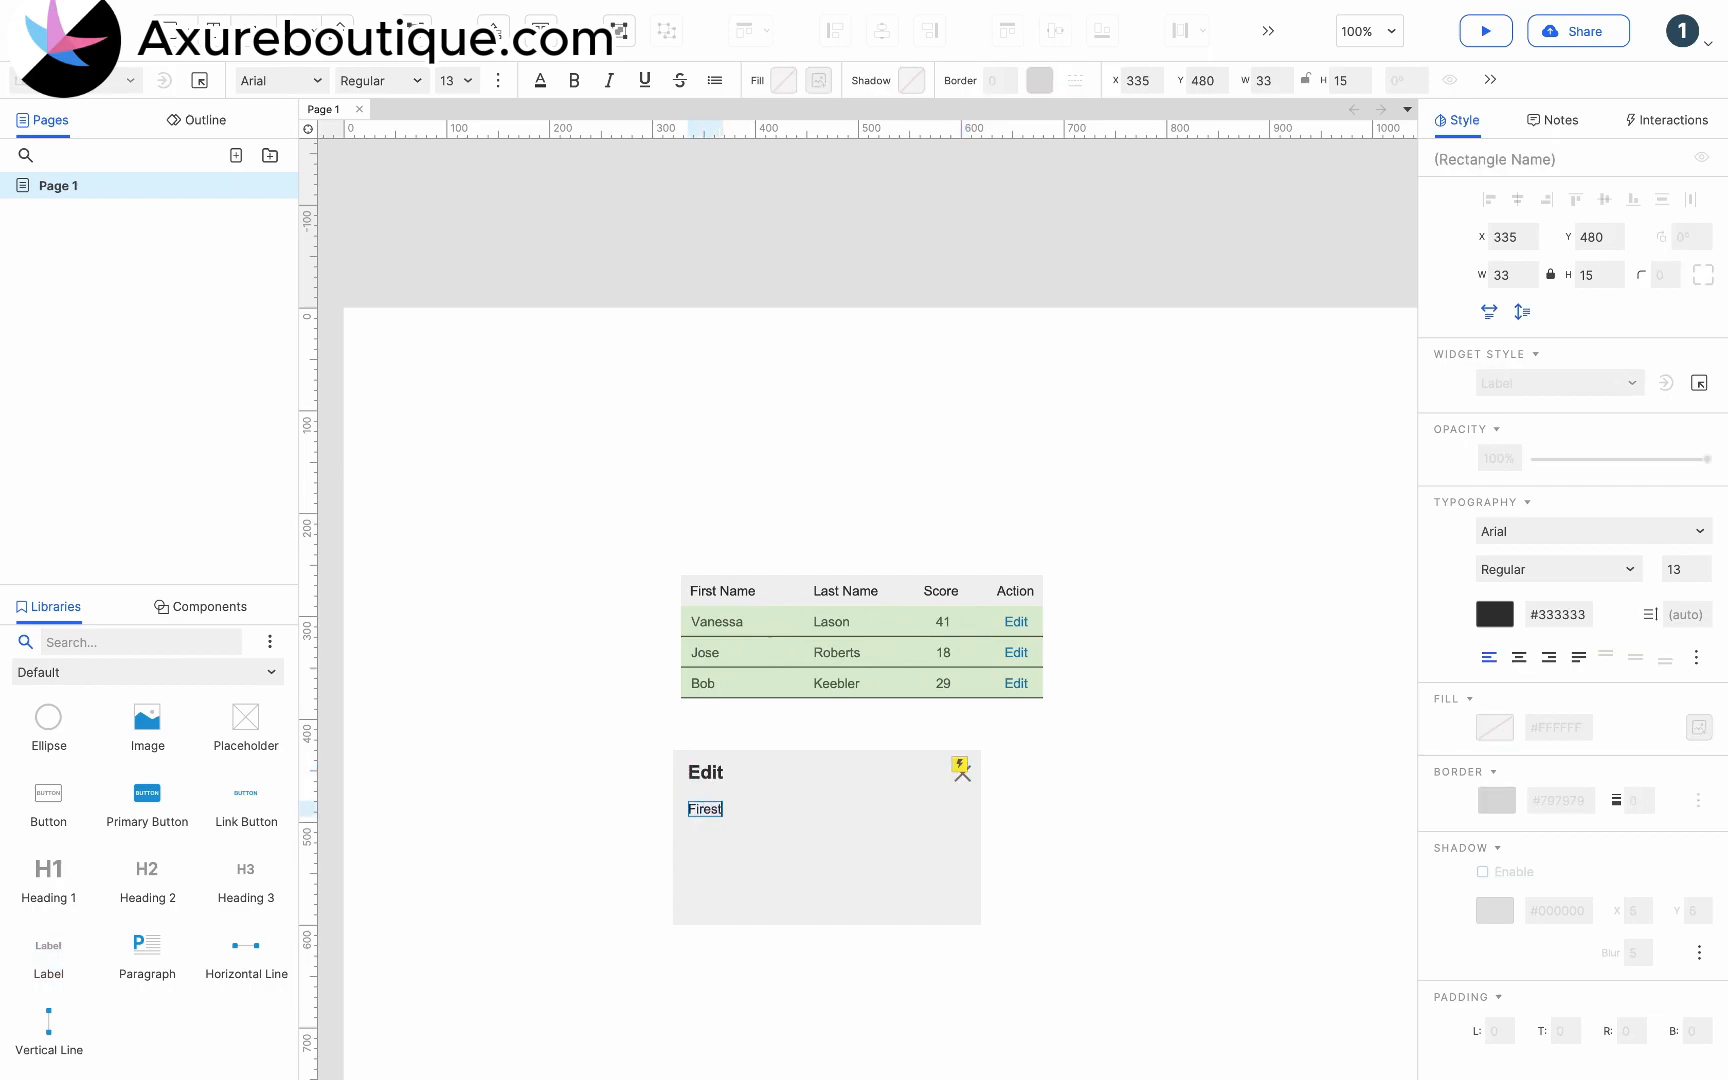
{"action": "type", "text": "First Name"}
{"action": "left_click", "coordinate": [772, 876]}
Step: Extend the dialog box downward and add a text field, 275 by 29, below the First Name label
{"action": "left_click_drag", "start_coordinate": [827, 924], "coordinate": [827, 1026]}
{"action": "scroll", "coordinate": [58, 850], "scroll_direction": "down", "scroll_amount": 5}
{"action": "left_click_drag", "start_coordinate": [52, 977], "coordinate": [680, 823]}
{"action": "left_click_drag", "start_coordinate": [893, 835], "coordinate": [970, 835]}
{"action": "left_click_drag", "start_coordinate": [829, 851], "coordinate": [830, 855]}
Step: Copy the First Name label and its text field below the originals and rename the copied label Last Name
{"action": "left_click", "coordinate": [707, 811], "text": "shift"}
{"action": "left_click_drag", "start_coordinate": [707, 811], "coordinate": [709, 931]}
{"action": "double_click", "coordinate": [705, 873]}
{"action": "type", "text": "Last"}
{"action": "left_click", "coordinate": [725, 843]}
Step: Duplicate the Last Name label and field below the originals and rename the new label Score
{"action": "left_click", "coordinate": [735, 873]}
{"action": "left_click", "coordinate": [737, 897], "text": "shift"}
{"action": "key", "text": "super+d"}
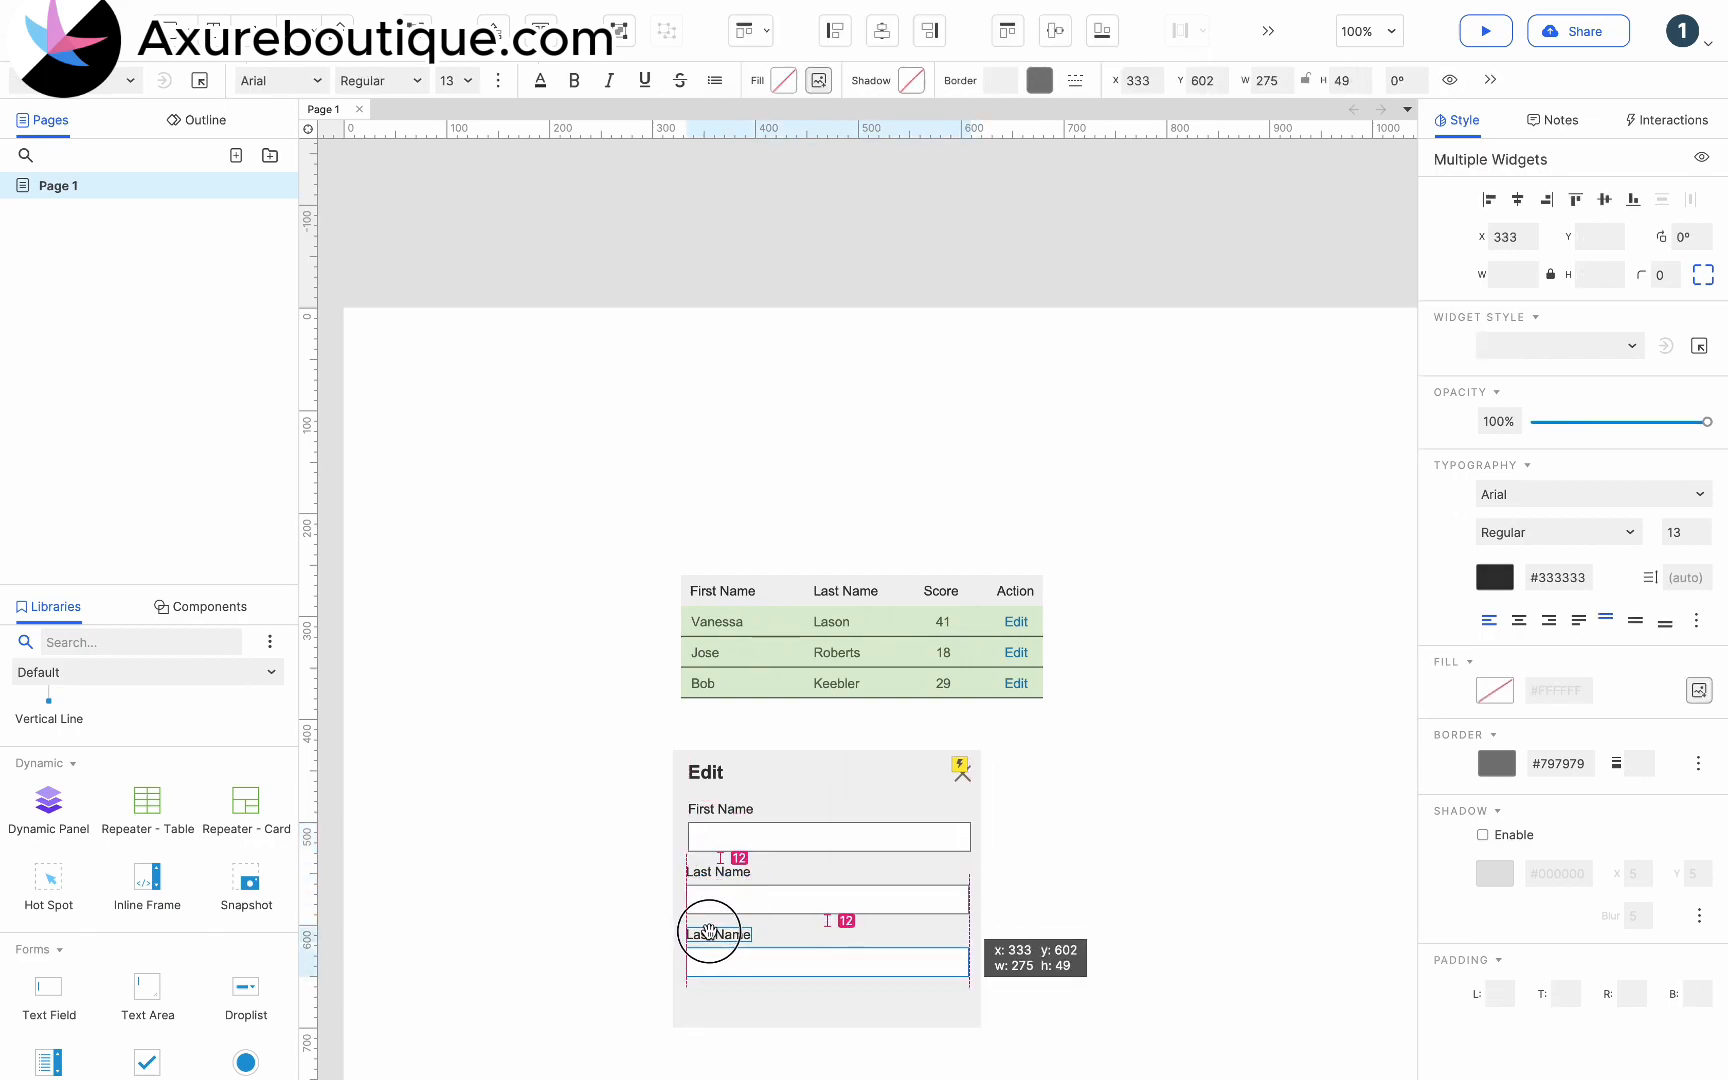
{"action": "double_click", "coordinate": [709, 933]}
{"action": "type", "text": "Score"}
{"action": "left_click", "coordinate": [740, 997]}
Step: Add a Primary Button labelled Confirm at the dialog's lower right and extend the dialog box to 283 high
{"action": "scroll", "coordinate": [250, 957], "scroll_direction": "down", "scroll_amount": 2}
{"action": "scroll", "coordinate": [262, 949], "scroll_direction": "up", "scroll_amount": 6}
{"action": "left_click_drag", "start_coordinate": [147, 893], "coordinate": [900, 1017]}
{"action": "double_click", "coordinate": [926, 1000]}
{"action": "type", "text": "Confirm"}
{"action": "left_click", "coordinate": [910, 970]}
{"action": "left_click_drag", "start_coordinate": [918, 1002], "coordinate": [829, 1040]}
{"action": "left_click", "coordinate": [830, 1024]}
Step: Add a Button labelled Cancel beside Confirm and nudge it slightly to the left
{"action": "left_click_drag", "start_coordinate": [48, 895], "coordinate": [815, 1026]}
{"action": "double_click", "coordinate": [856, 1010]}
{"action": "type", "text": "Cancel"}
{"action": "left_click", "coordinate": [1047, 961]}
{"action": "left_click", "coordinate": [872, 1000]}
{"action": "key", "text": "Left"}
{"action": "key", "text": "Left"}
{"action": "key", "text": "Left"}
{"action": "left_click", "coordinate": [1052, 889]}
Step: Widen the dialog's background box on both sides to about 317
{"action": "scroll", "coordinate": [1051, 896], "scroll_direction": "down", "scroll_amount": 3}
{"action": "left_click", "coordinate": [733, 643]}
{"action": "left_click", "coordinate": [723, 654]}
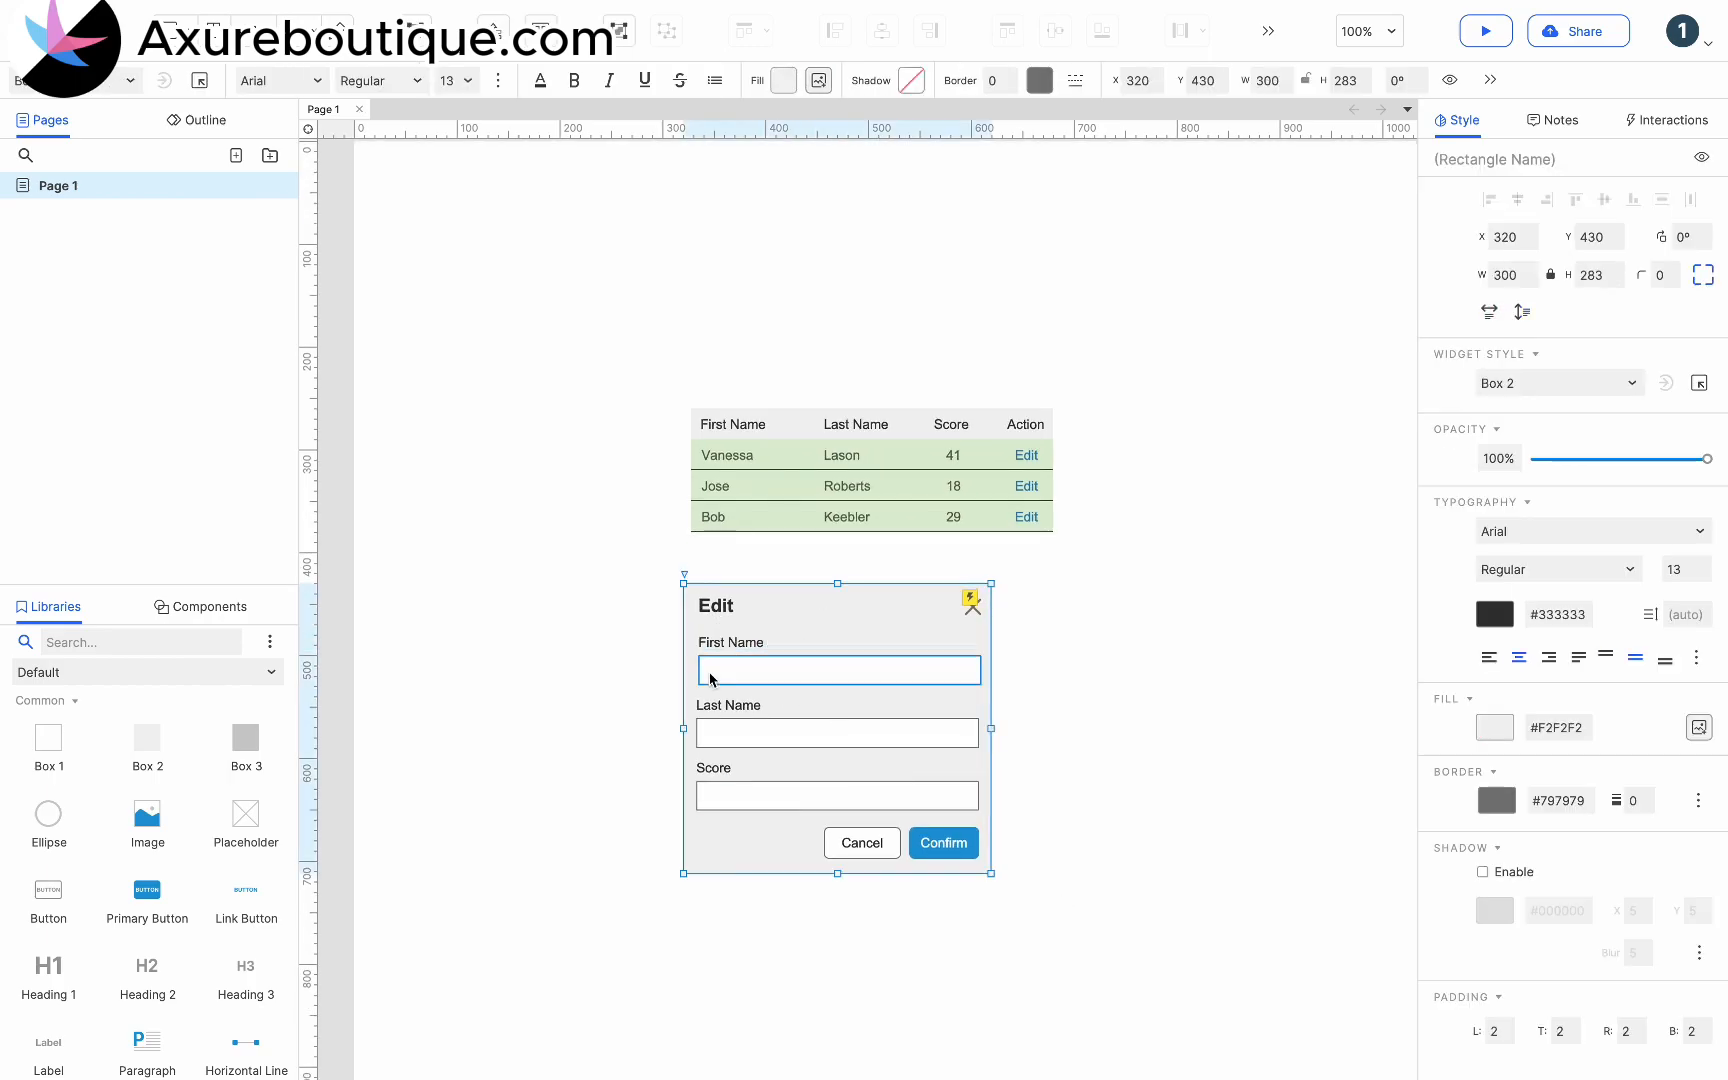
{"action": "left_click_drag", "start_coordinate": [685, 730], "coordinate": [676, 728]}
{"action": "left_click_drag", "start_coordinate": [994, 728], "coordinate": [1000, 728]}
Step: Convert the complete edit dialog into a dynamic panel
{"action": "left_click_drag", "start_coordinate": [1082, 565], "coordinate": [641, 980]}
{"action": "right_click", "coordinate": [911, 679]}
{"action": "left_click", "coordinate": [986, 1018]}
Step: Pin the dynamic panel to the middle centre of the browser and set it hidden
{"action": "right_click", "coordinate": [829, 673]}
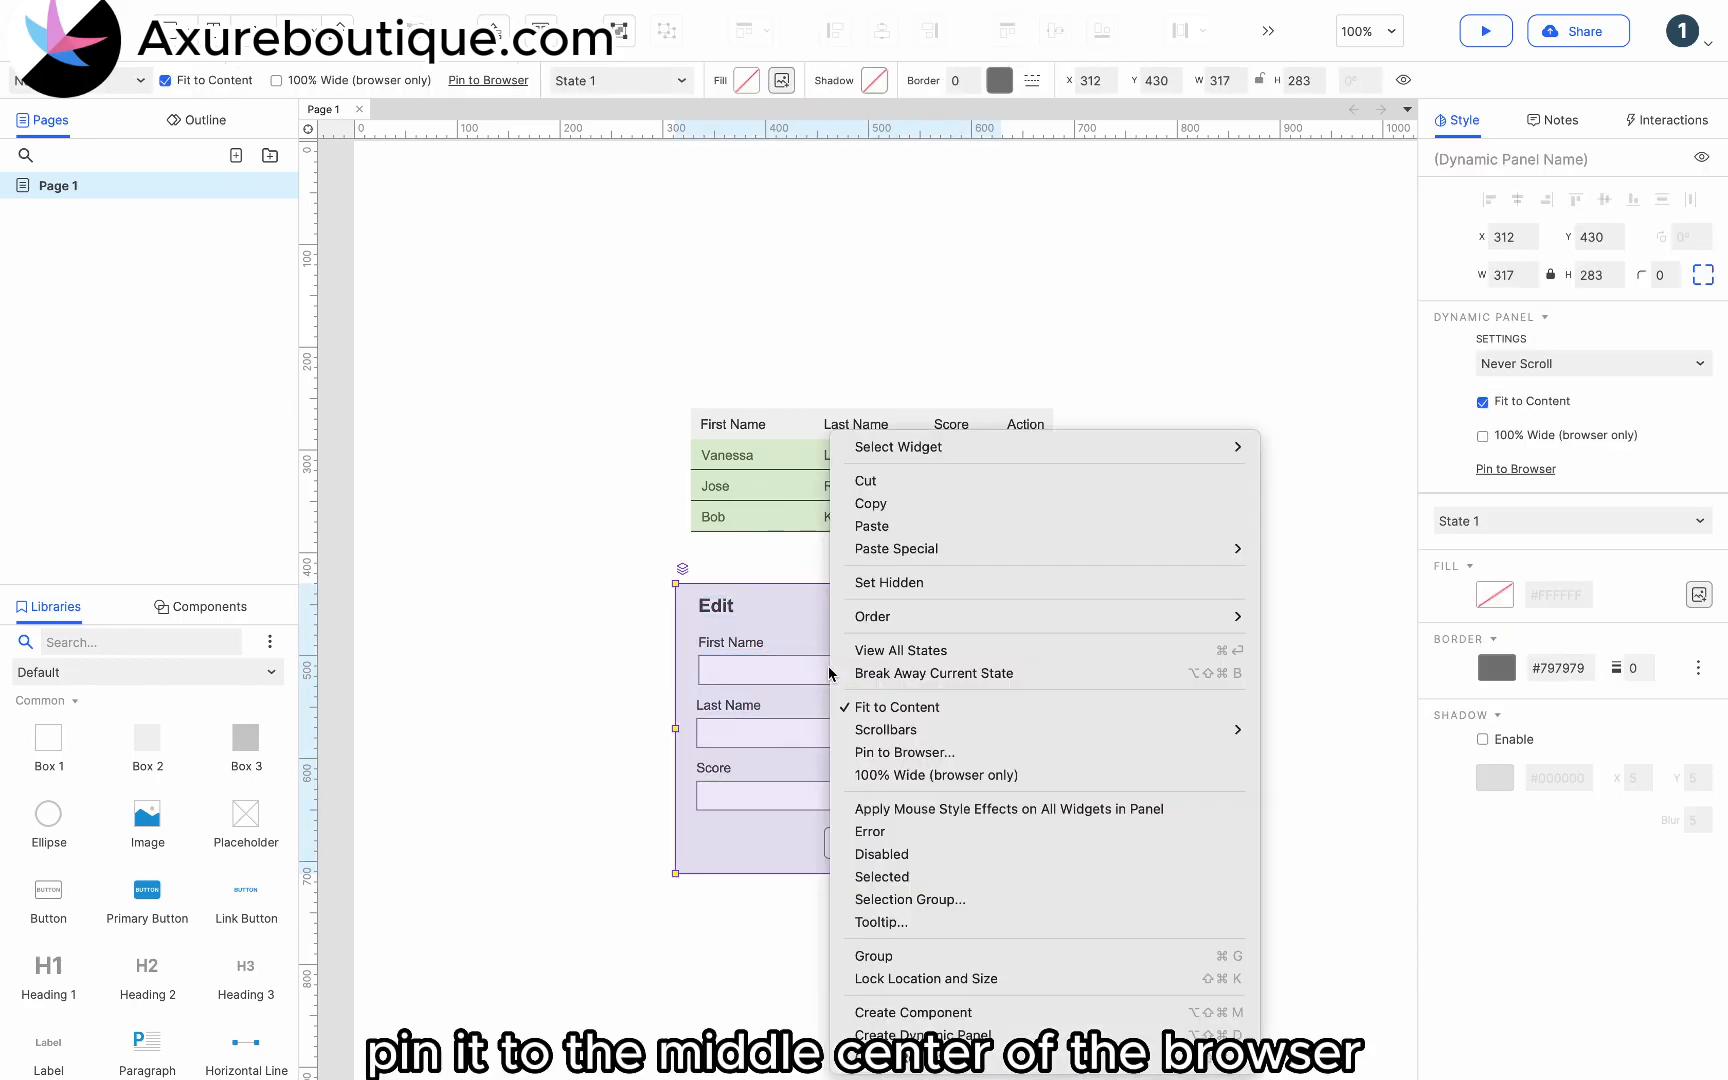
{"action": "left_click", "coordinate": [905, 753]}
{"action": "left_click", "coordinate": [722, 429]}
{"action": "left_click", "coordinate": [829, 603]}
{"action": "left_click", "coordinate": [983, 742]}
{"action": "right_click", "coordinate": [866, 709]}
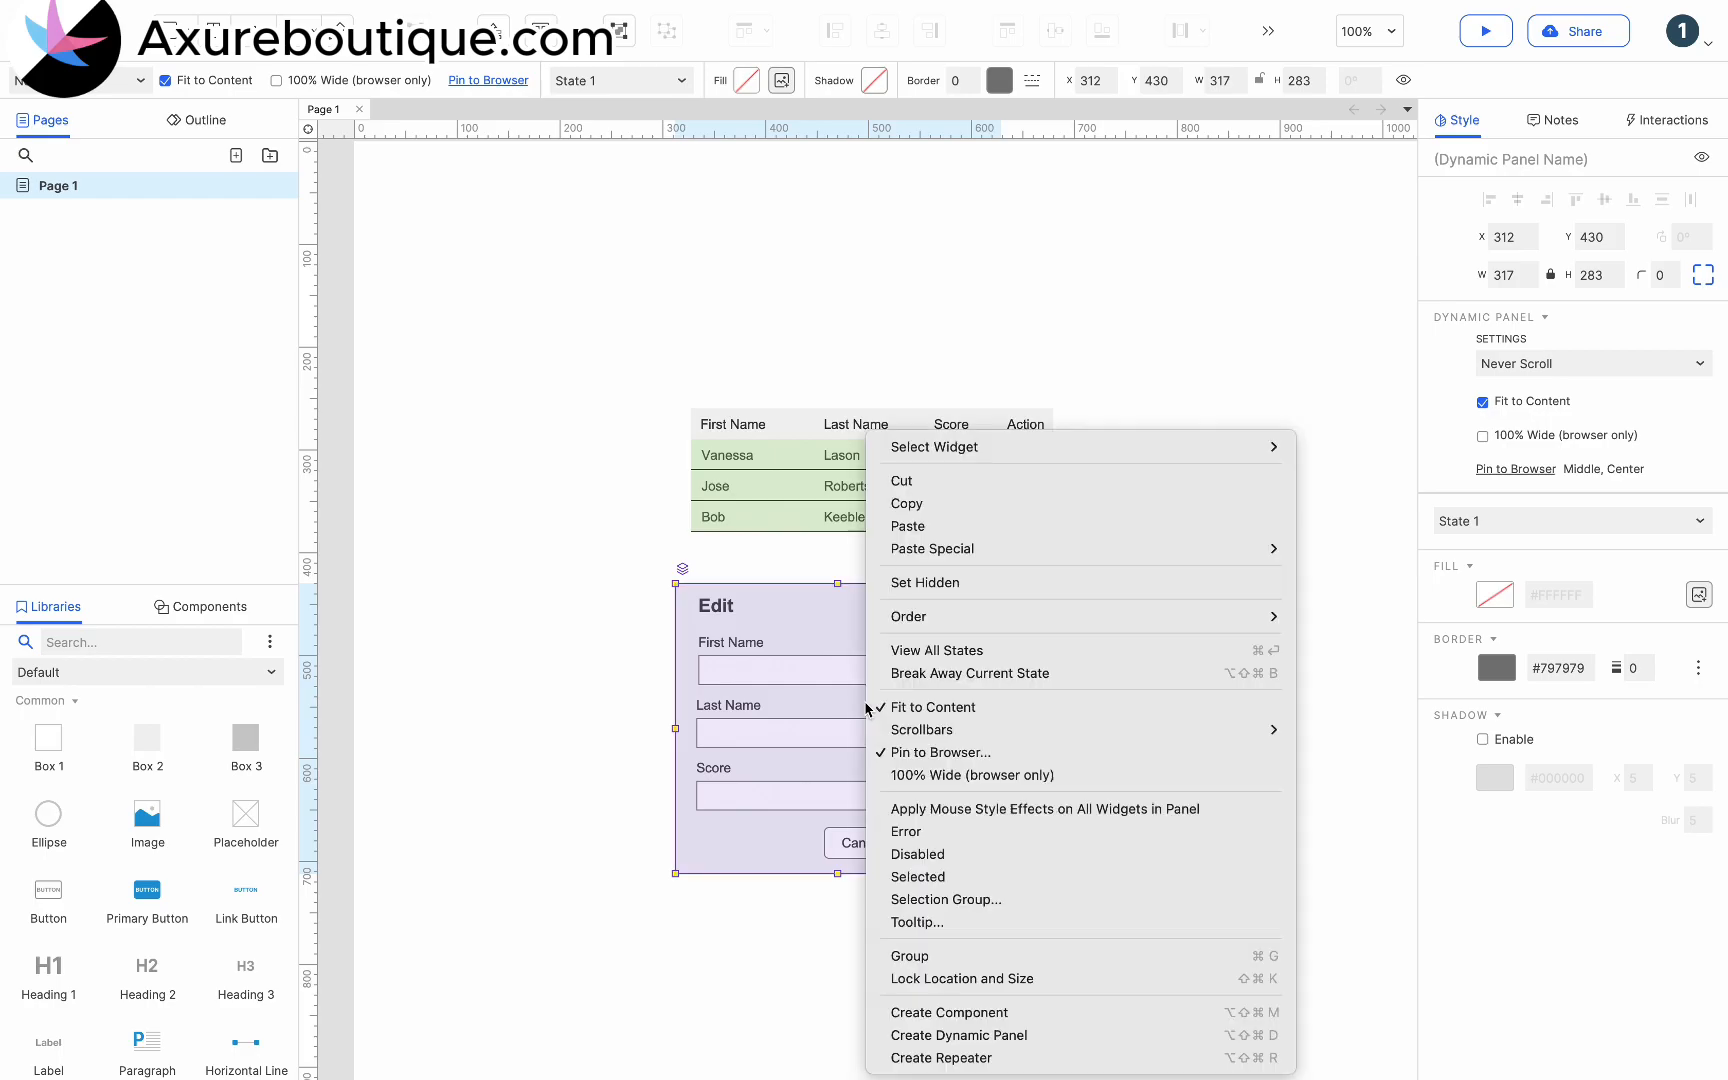
{"action": "left_click", "coordinate": [900, 583]}
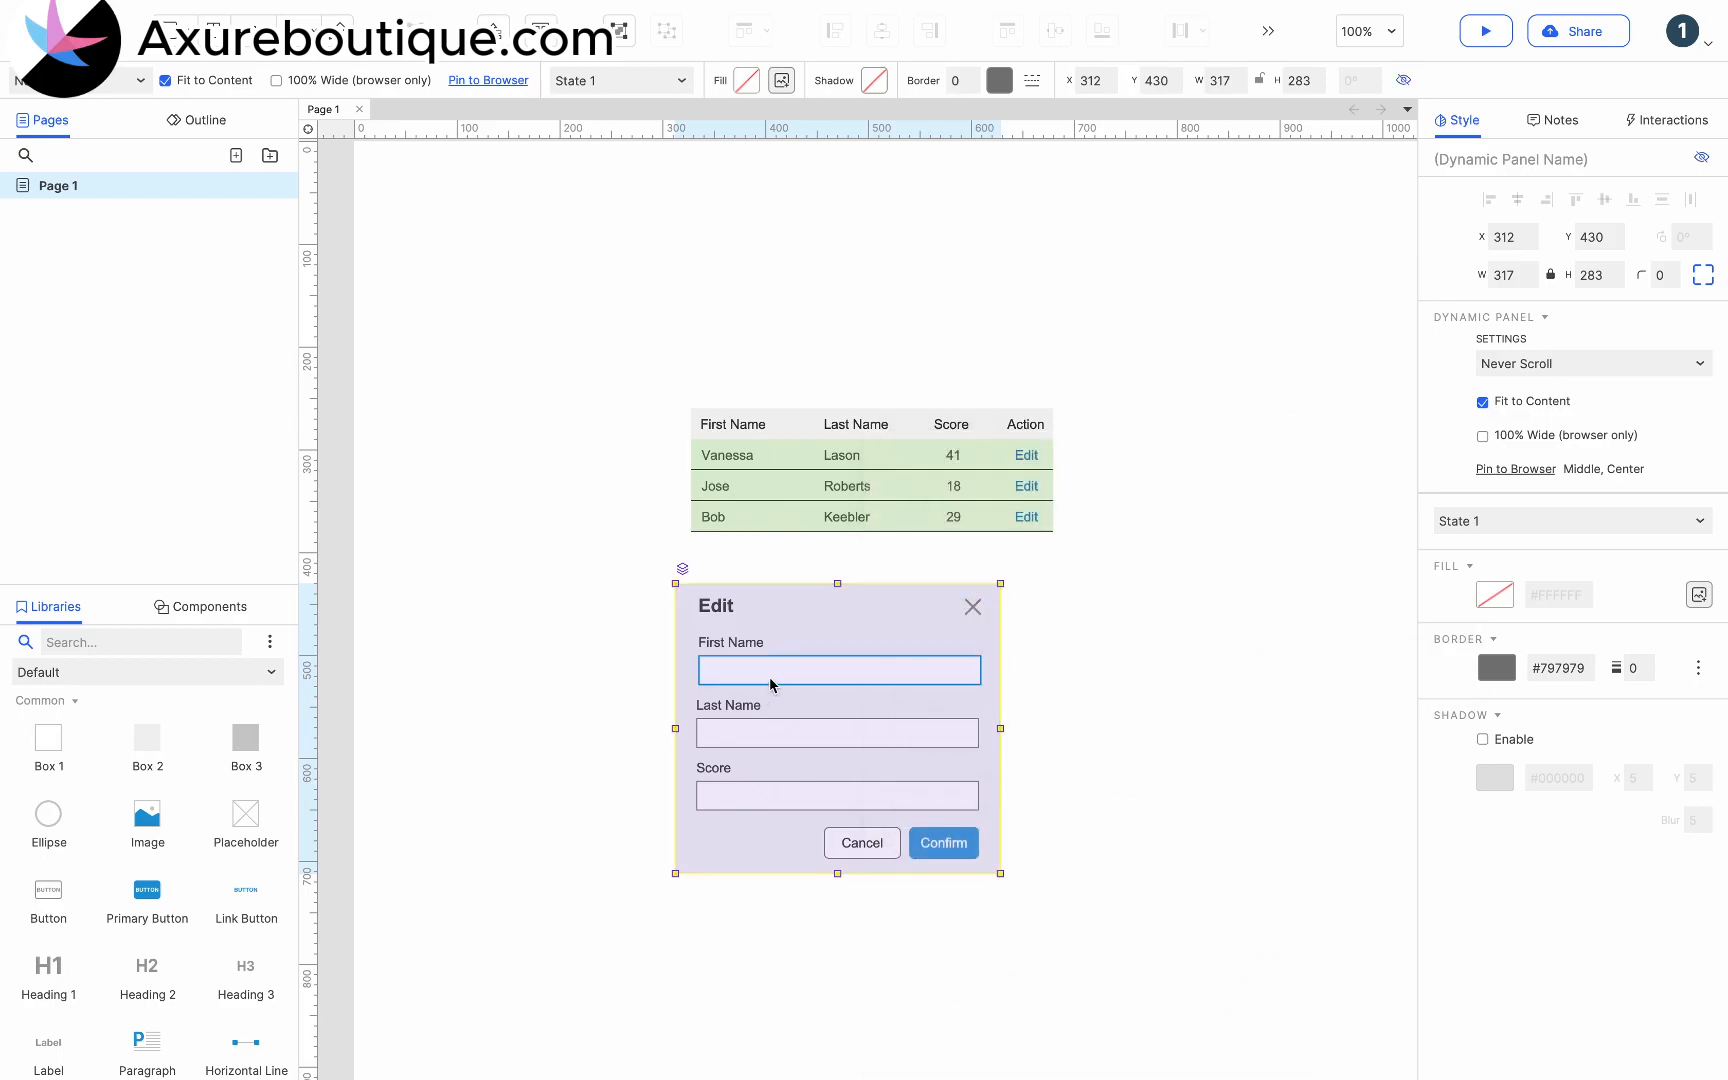
Step: Name the dialog's three text fields First, Last and score, and close the panel state
{"action": "double_click", "coordinate": [770, 682]}
{"action": "left_click", "coordinate": [1455, 163]}
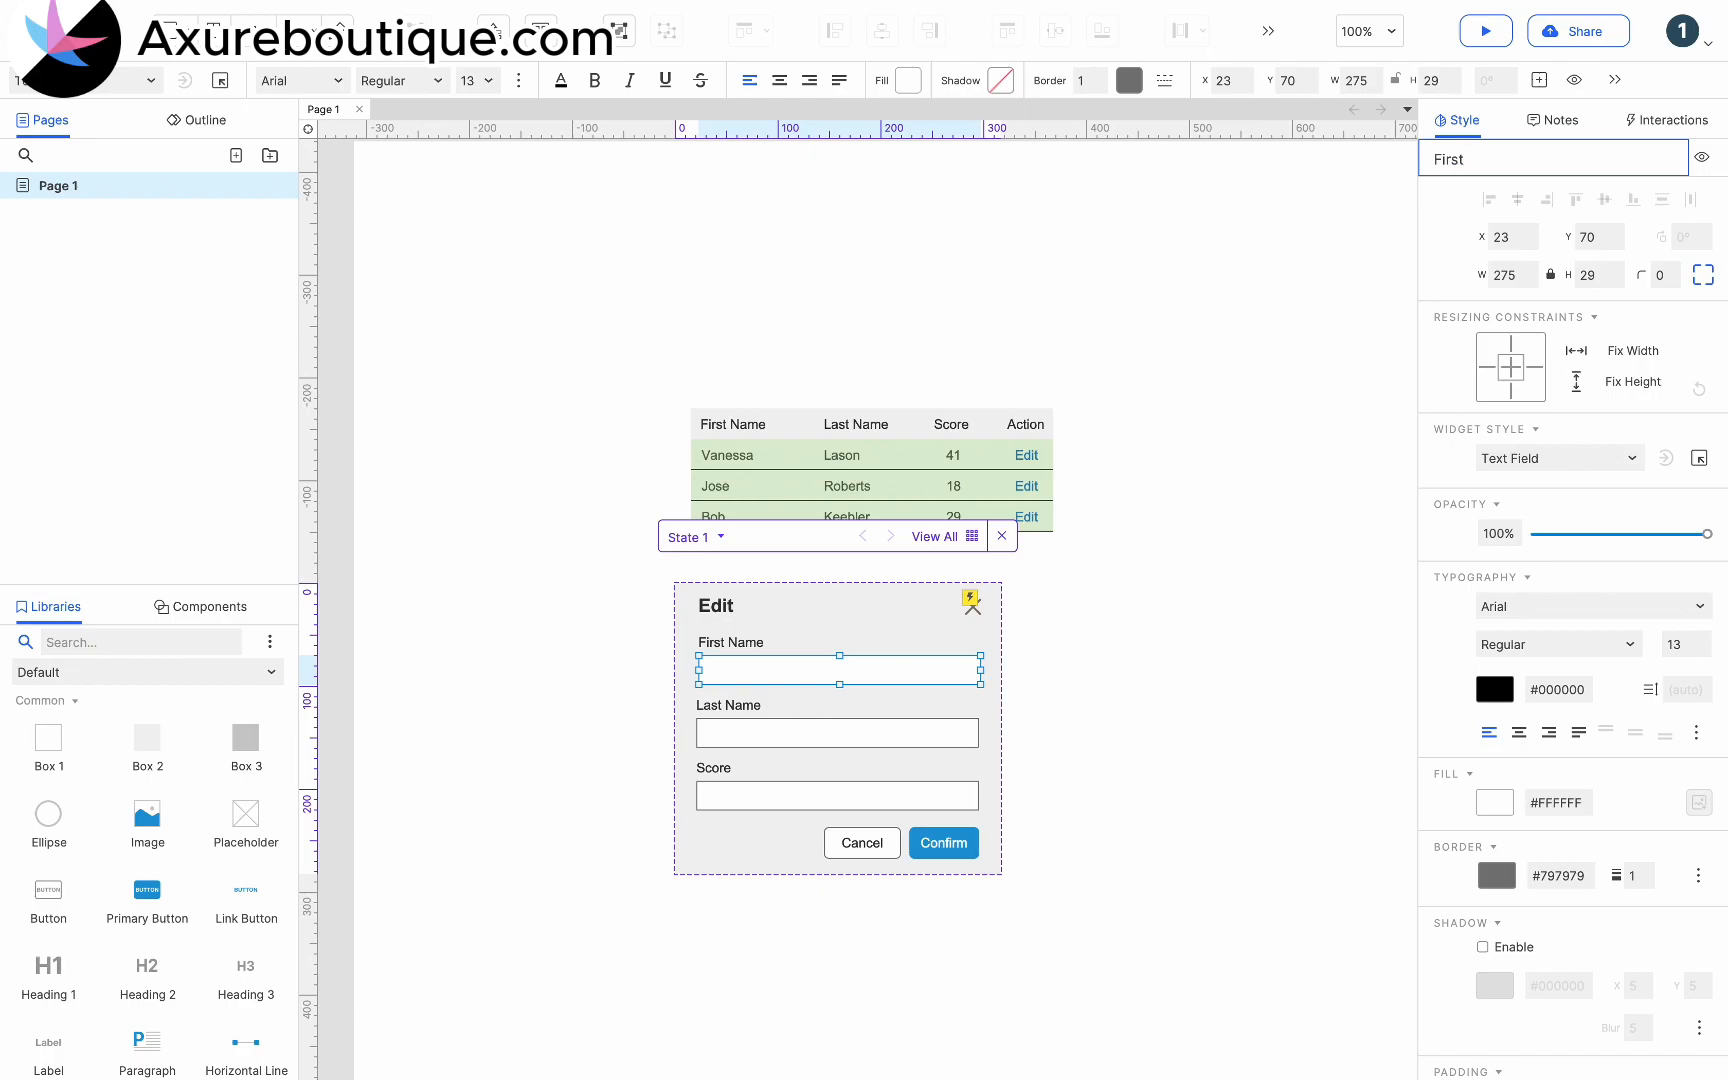
{"action": "left_click", "coordinate": [808, 728]}
{"action": "left_click", "coordinate": [1503, 157]}
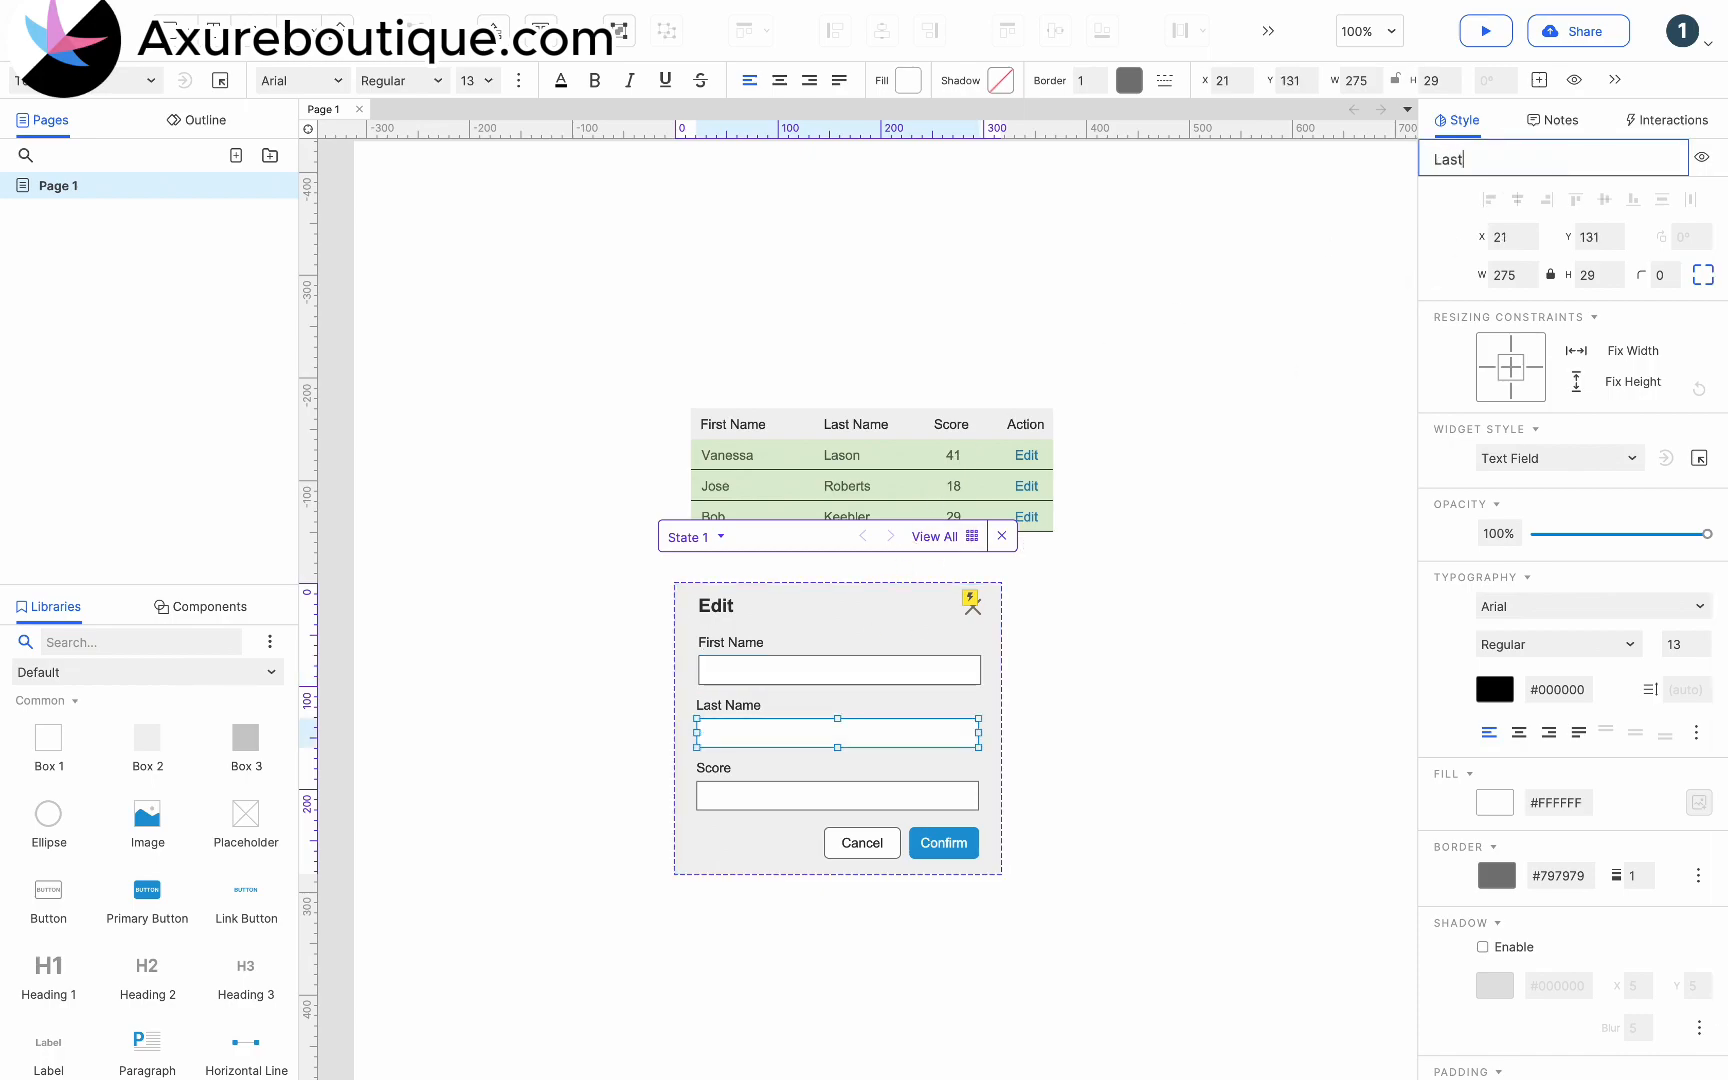
{"action": "left_click", "coordinate": [770, 796]}
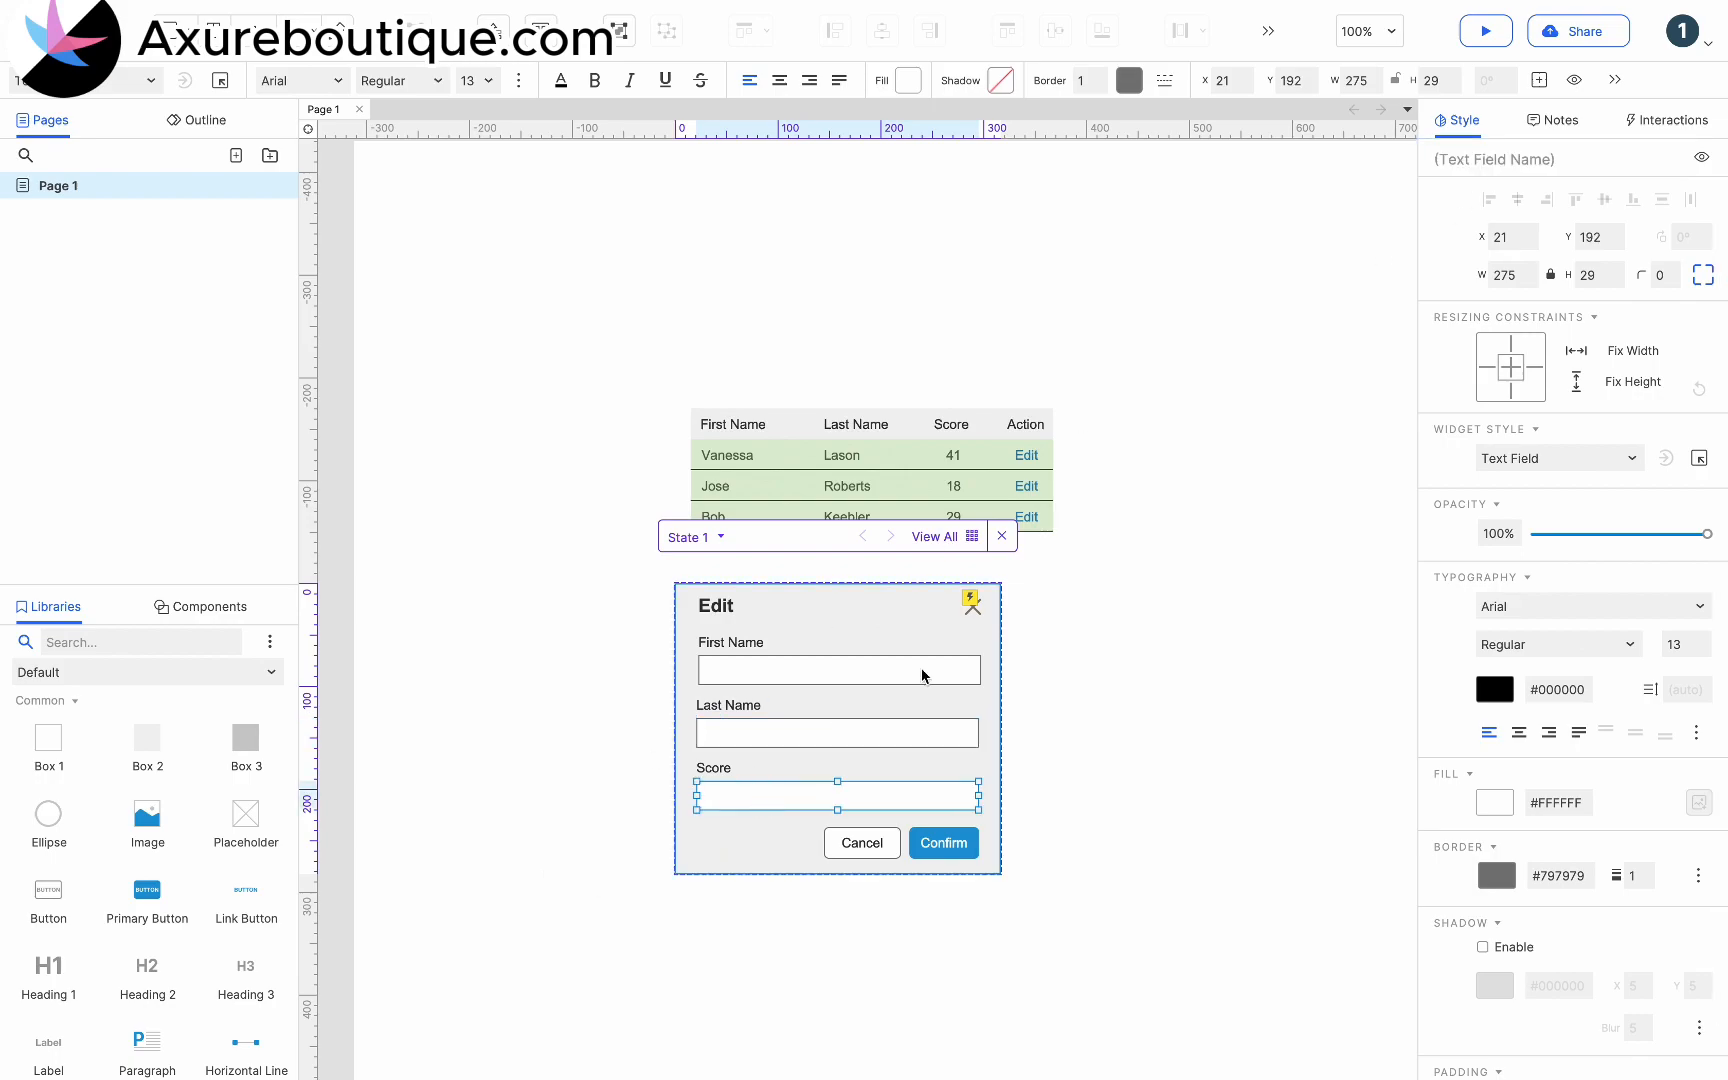
{"action": "left_click", "coordinate": [1496, 160]}
{"action": "type", "text": "score"}
{"action": "left_click", "coordinate": [1152, 621]}
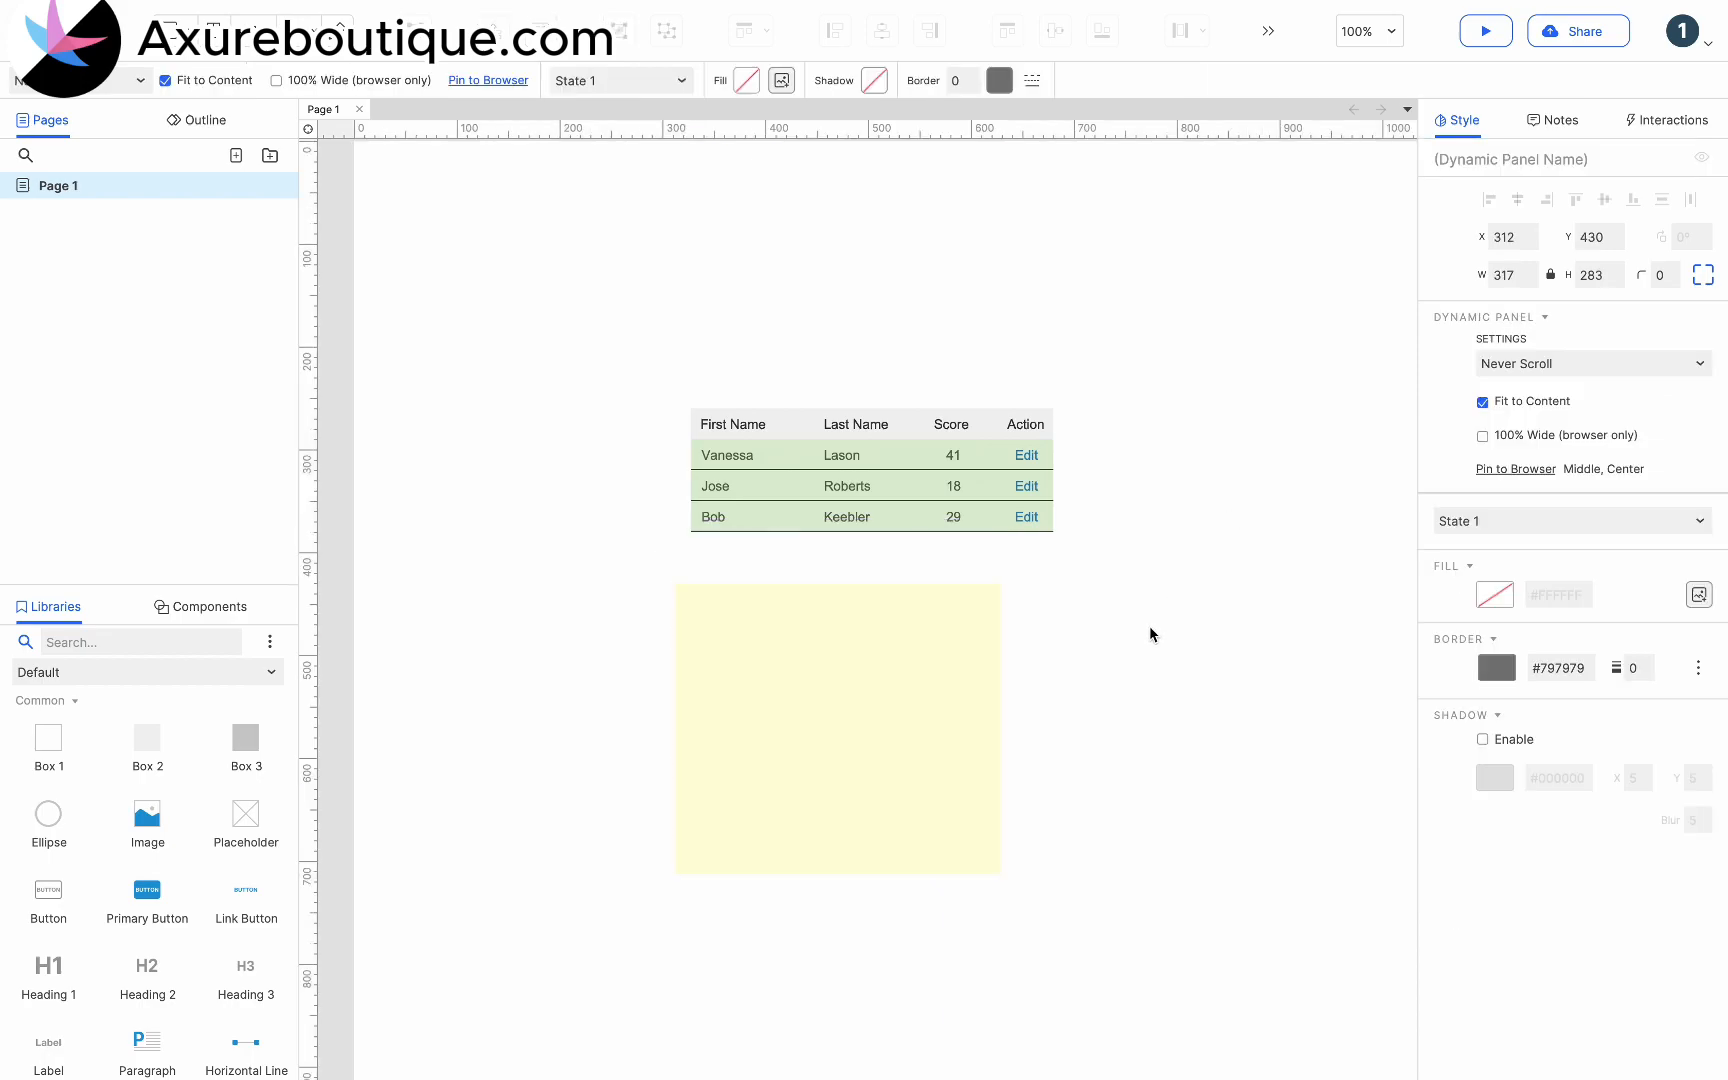
{"action": "left_click", "coordinate": [1149, 625]}
Step: Add a text field above the table header and resize it to 273 by 34
{"action": "scroll", "coordinate": [194, 863], "scroll_direction": "down", "scroll_amount": 5}
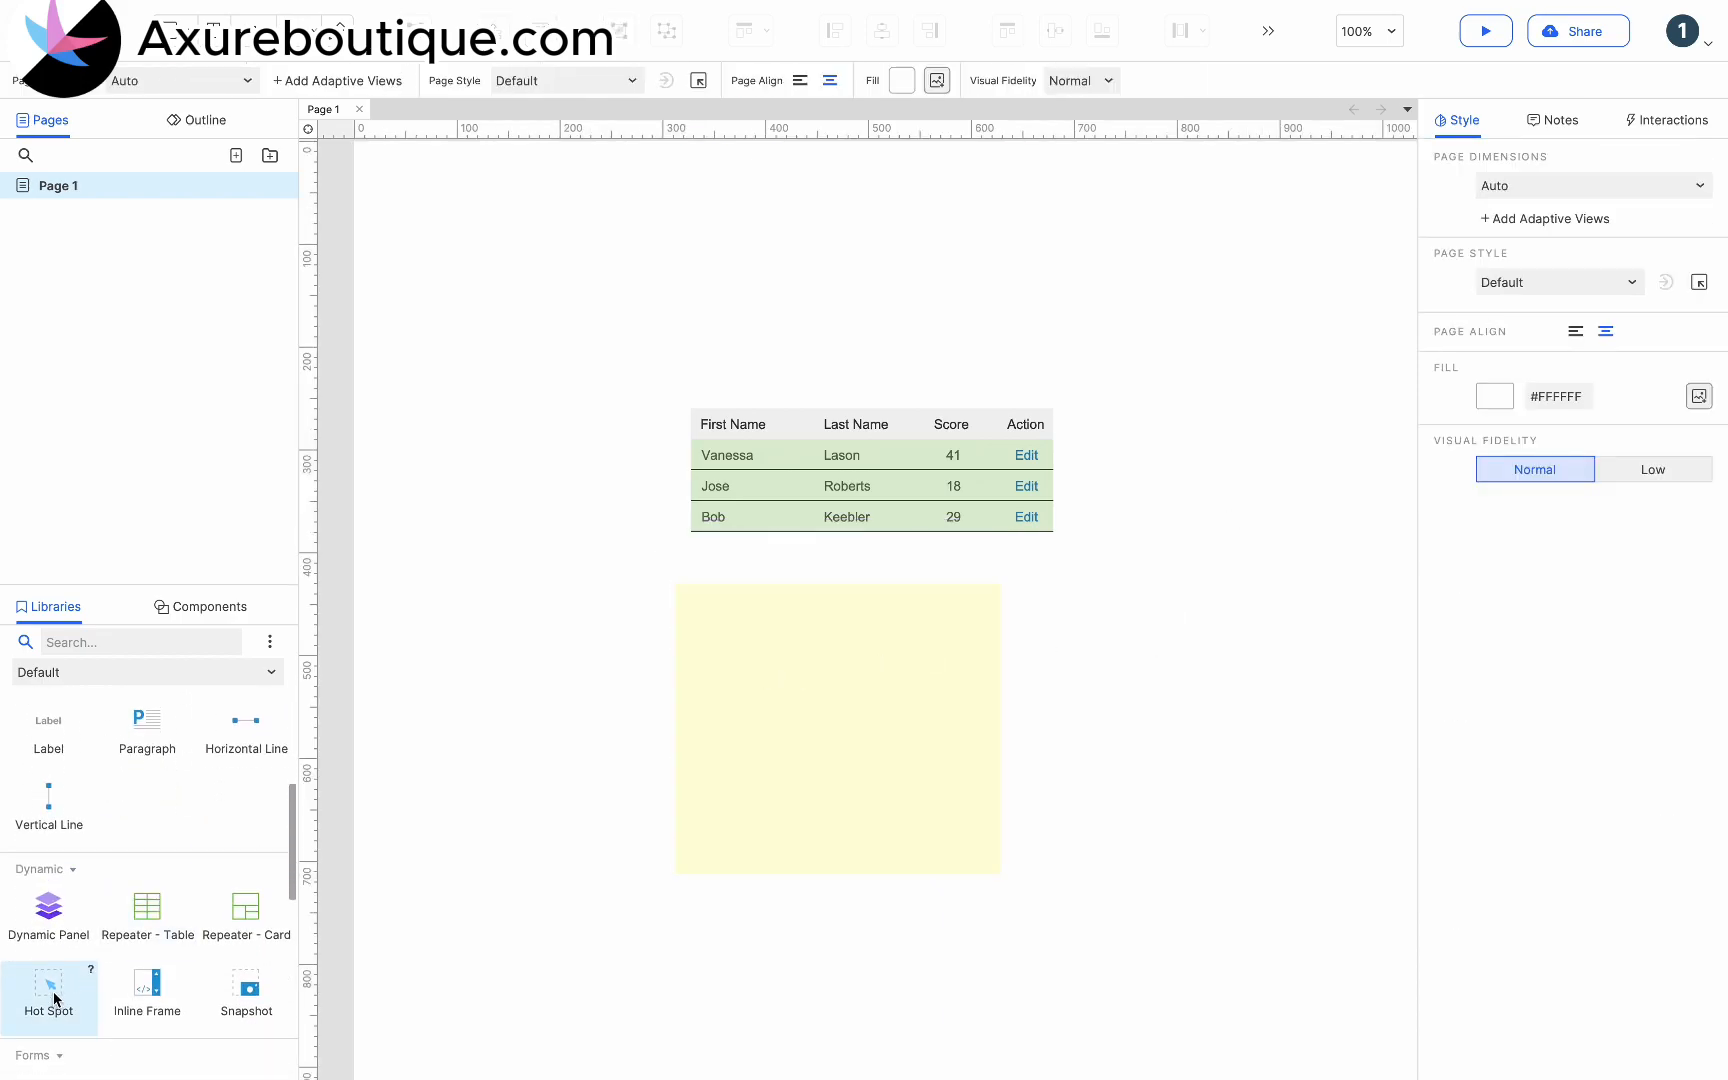
{"action": "left_click_drag", "start_coordinate": [50, 983], "coordinate": [690, 363]}
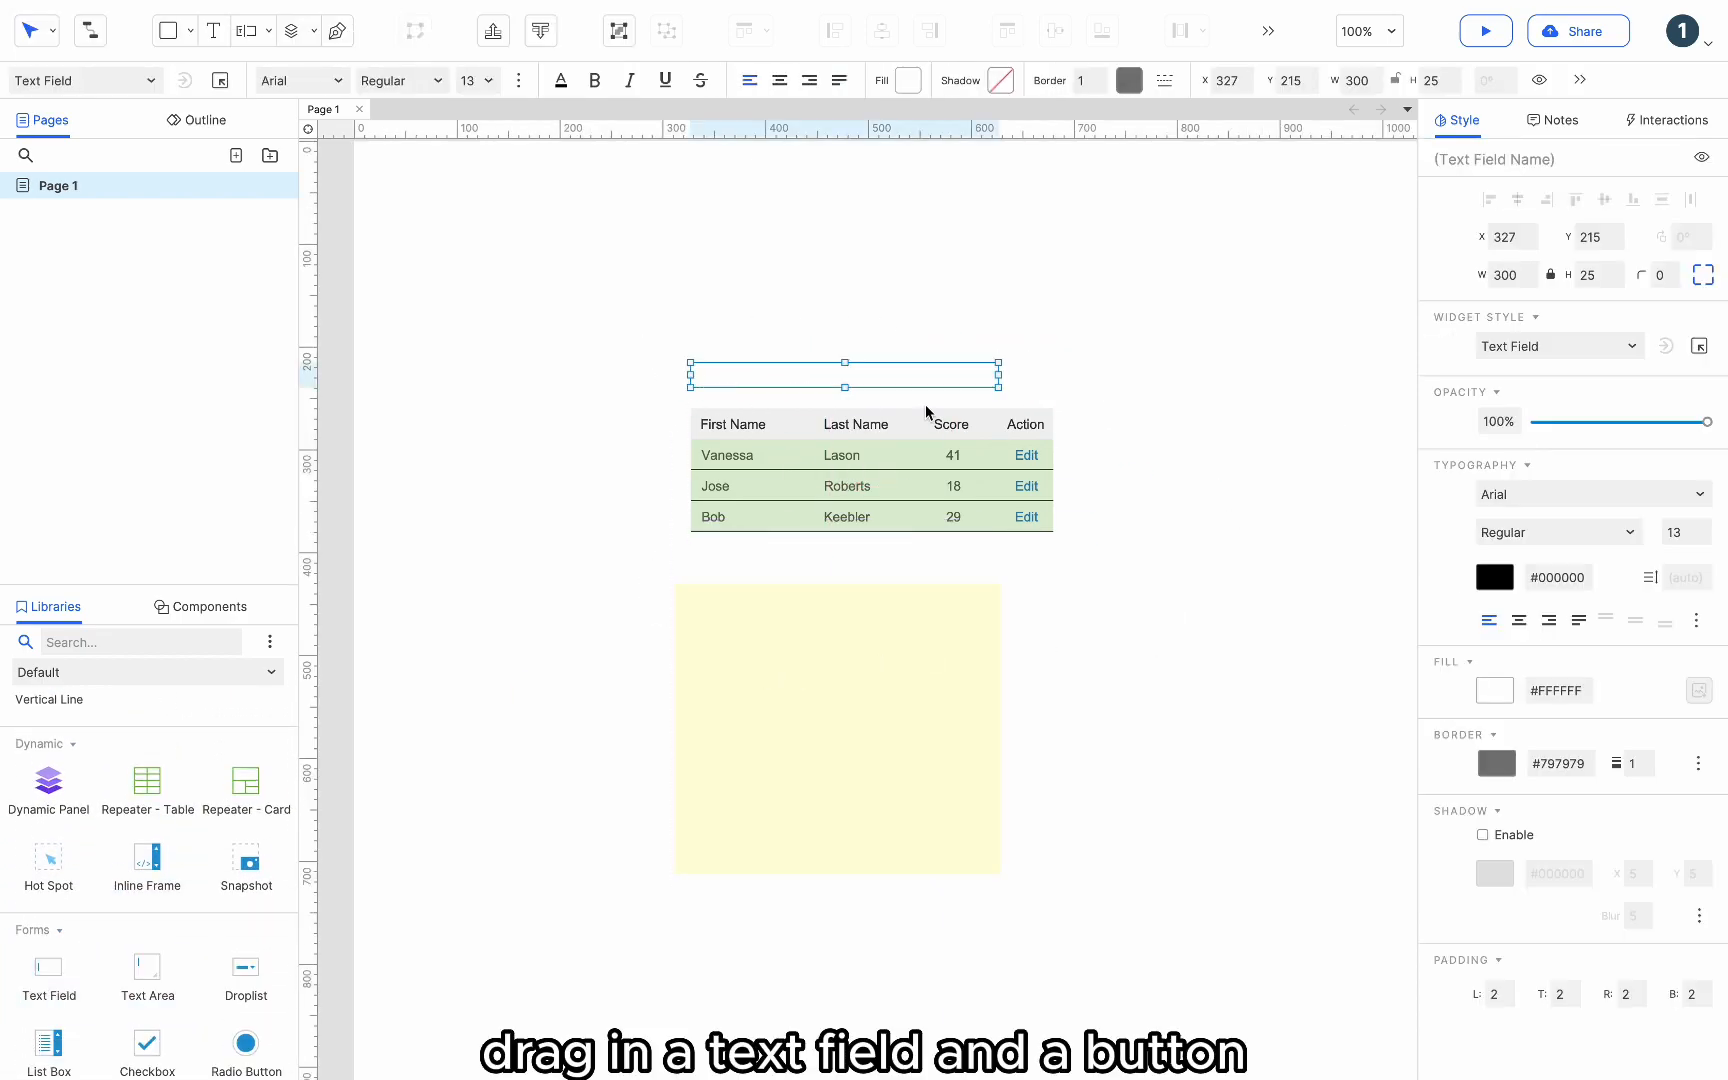
{"action": "left_click_drag", "start_coordinate": [843, 389], "coordinate": [843, 398]}
{"action": "left_click_drag", "start_coordinate": [998, 380], "coordinate": [971, 381]}
Step: Add an 80 by 34 Primary Button labelled Search beside the text field and square off its corners
{"action": "scroll", "coordinate": [220, 818], "scroll_direction": "up", "scroll_amount": 5}
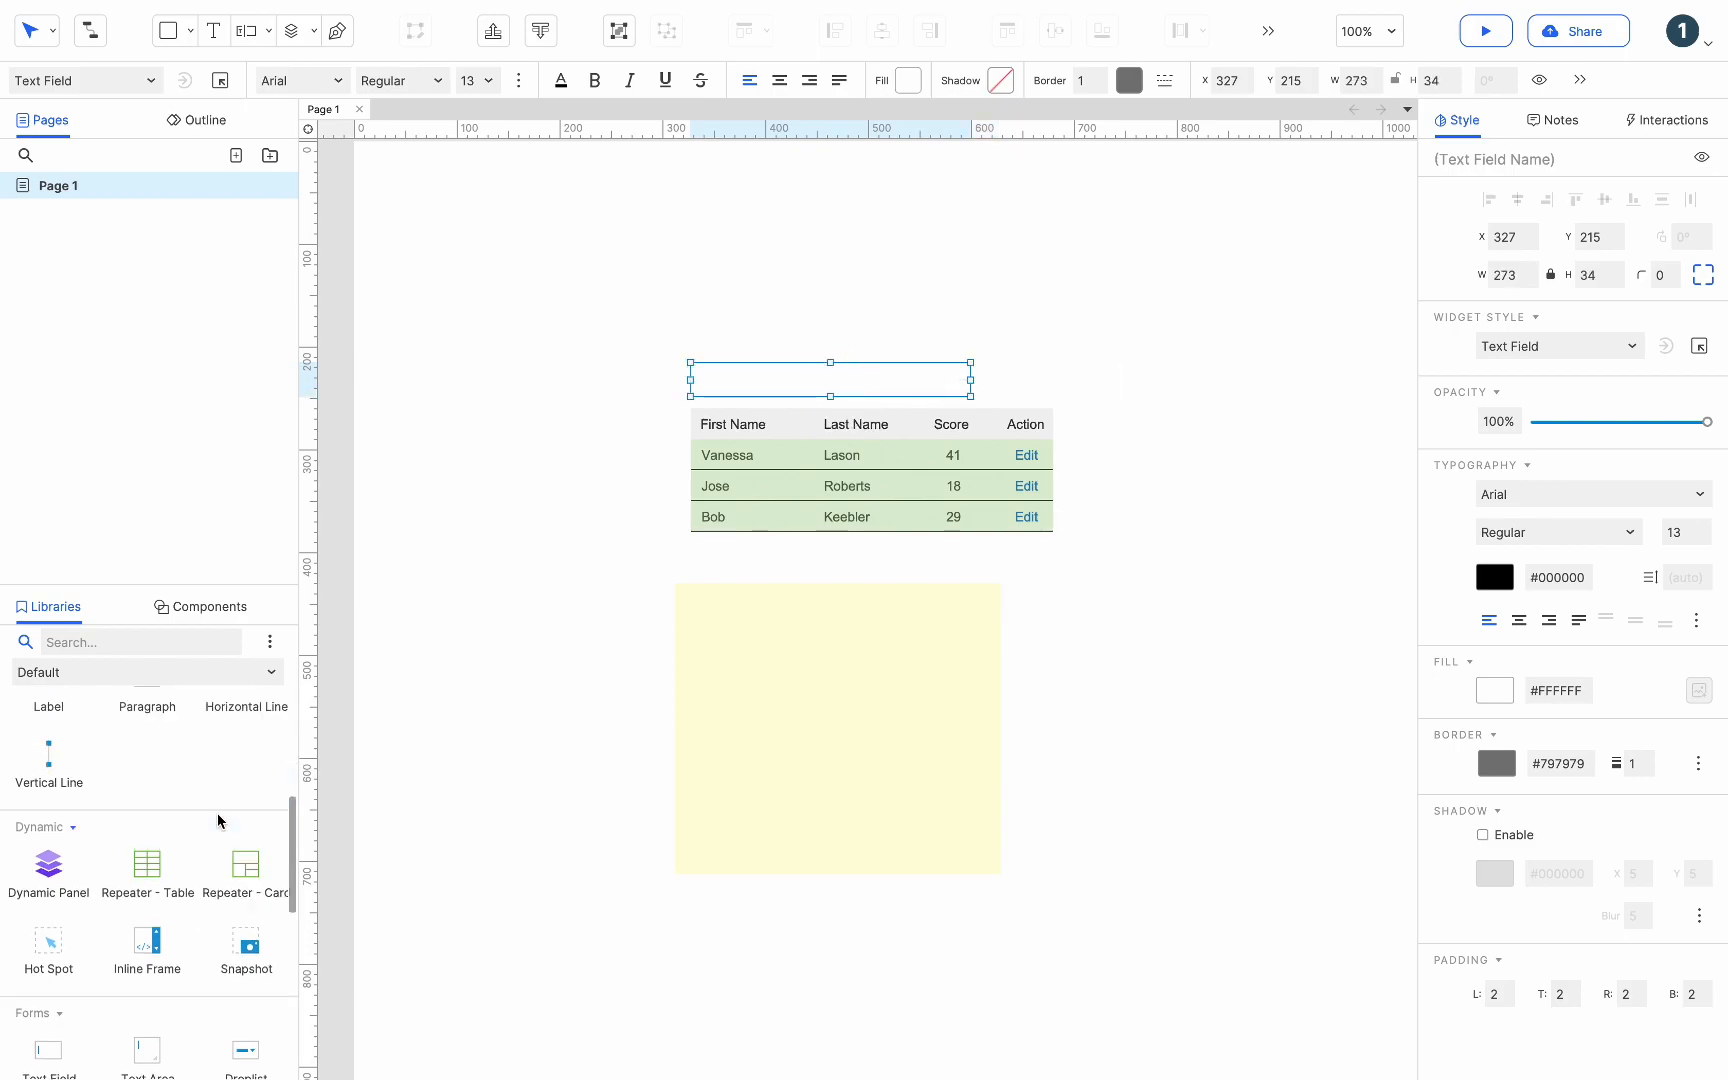
{"action": "left_click_drag", "start_coordinate": [137, 897], "coordinate": [996, 385]}
{"action": "left_click_drag", "start_coordinate": [1115, 399], "coordinate": [1053, 398]}
{"action": "double_click", "coordinate": [1016, 387]}
{"action": "type", "text": "Search"}
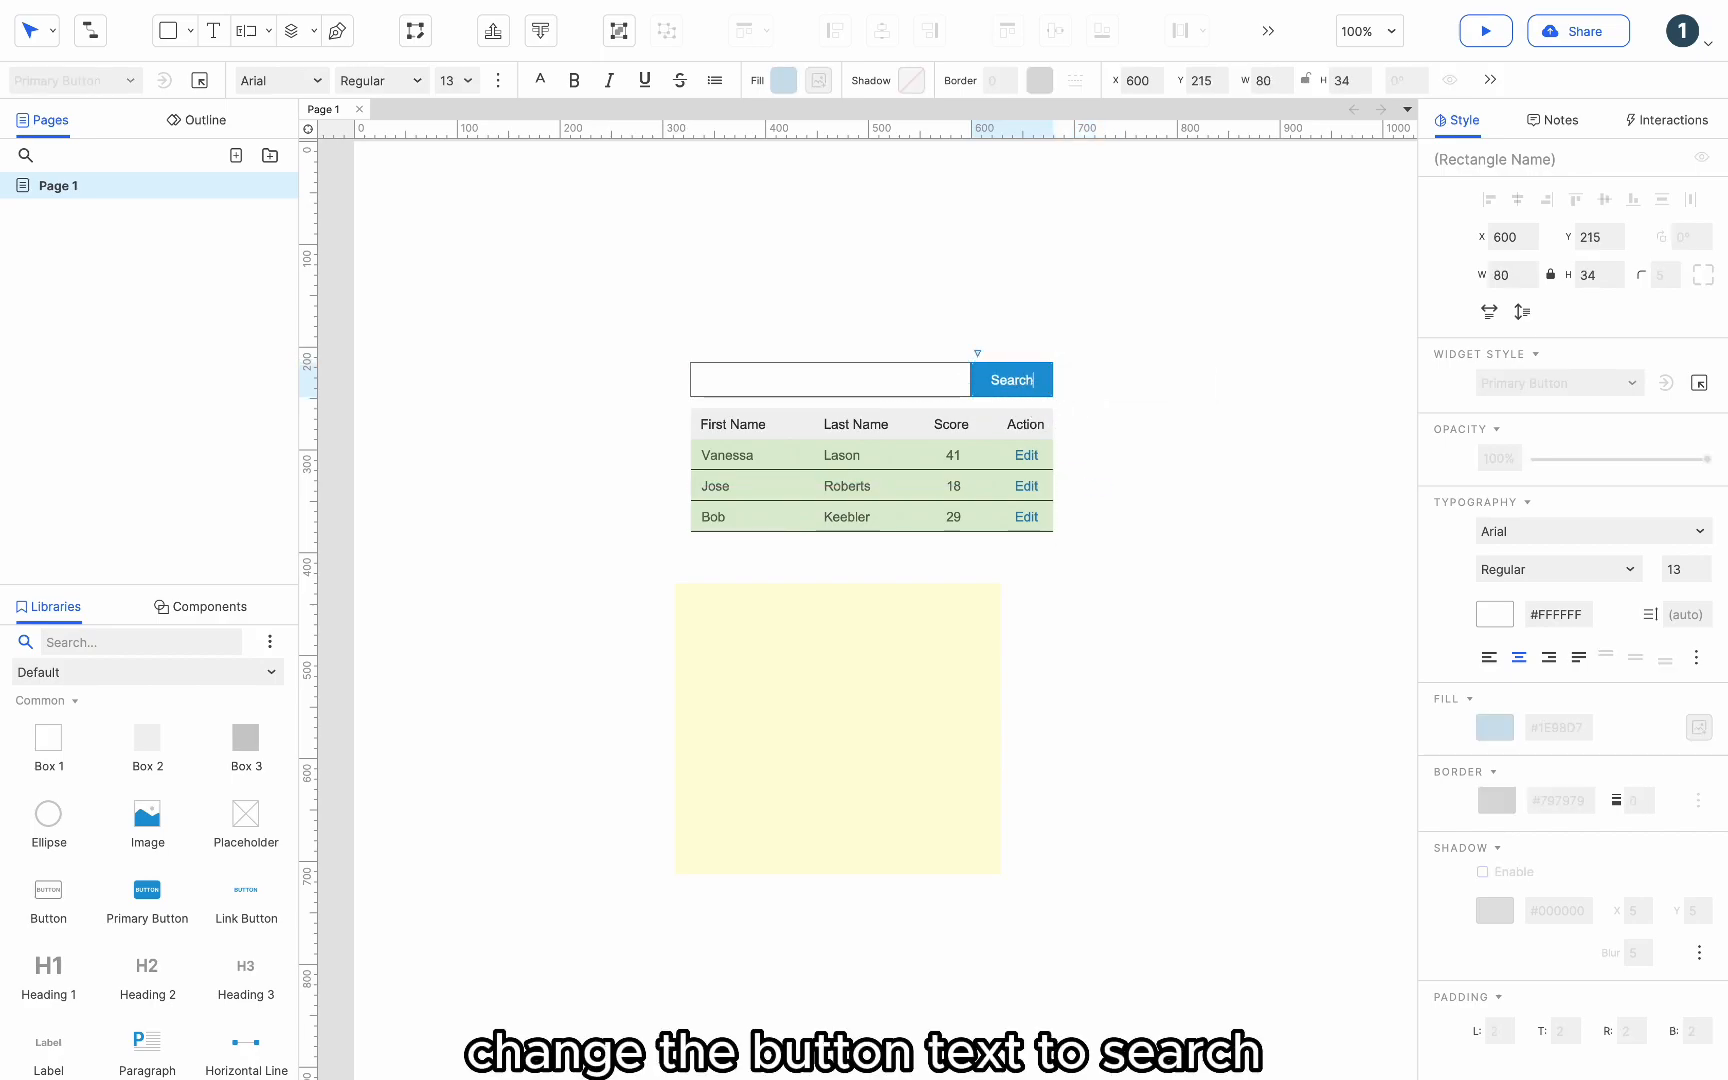
{"action": "left_click", "coordinate": [1110, 484]}
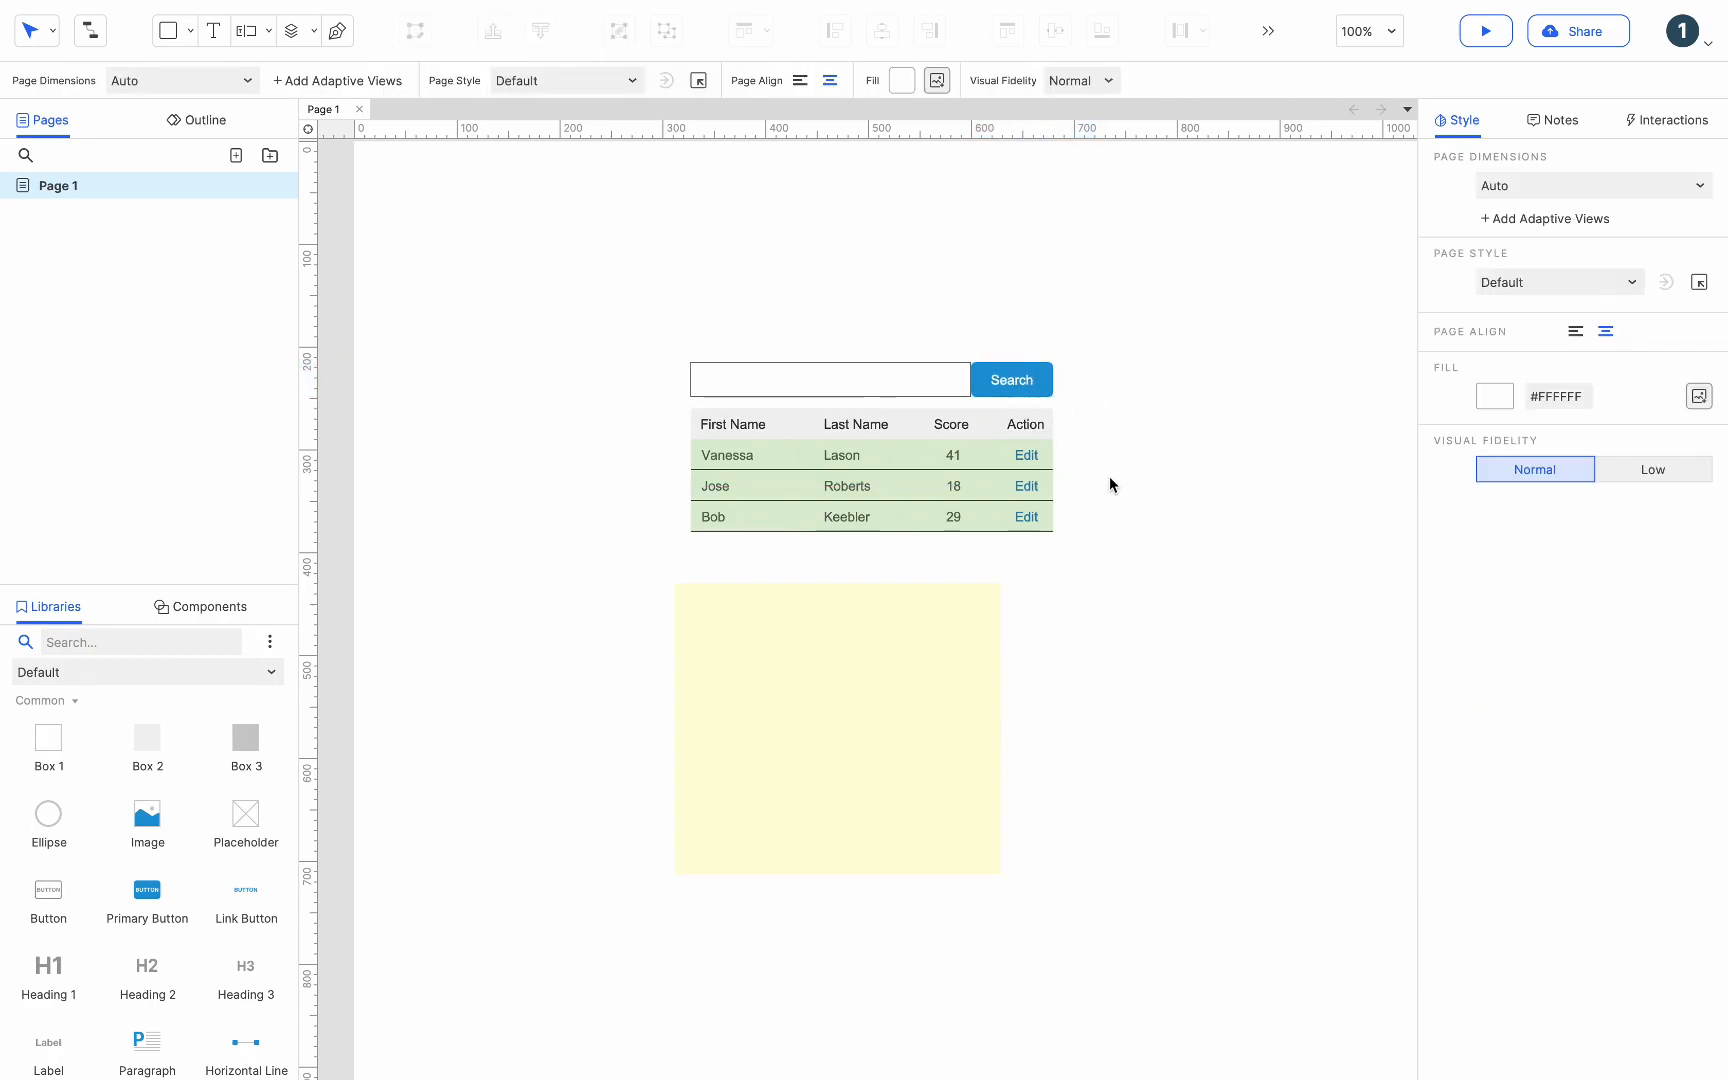
{"action": "left_click", "coordinate": [1029, 385]}
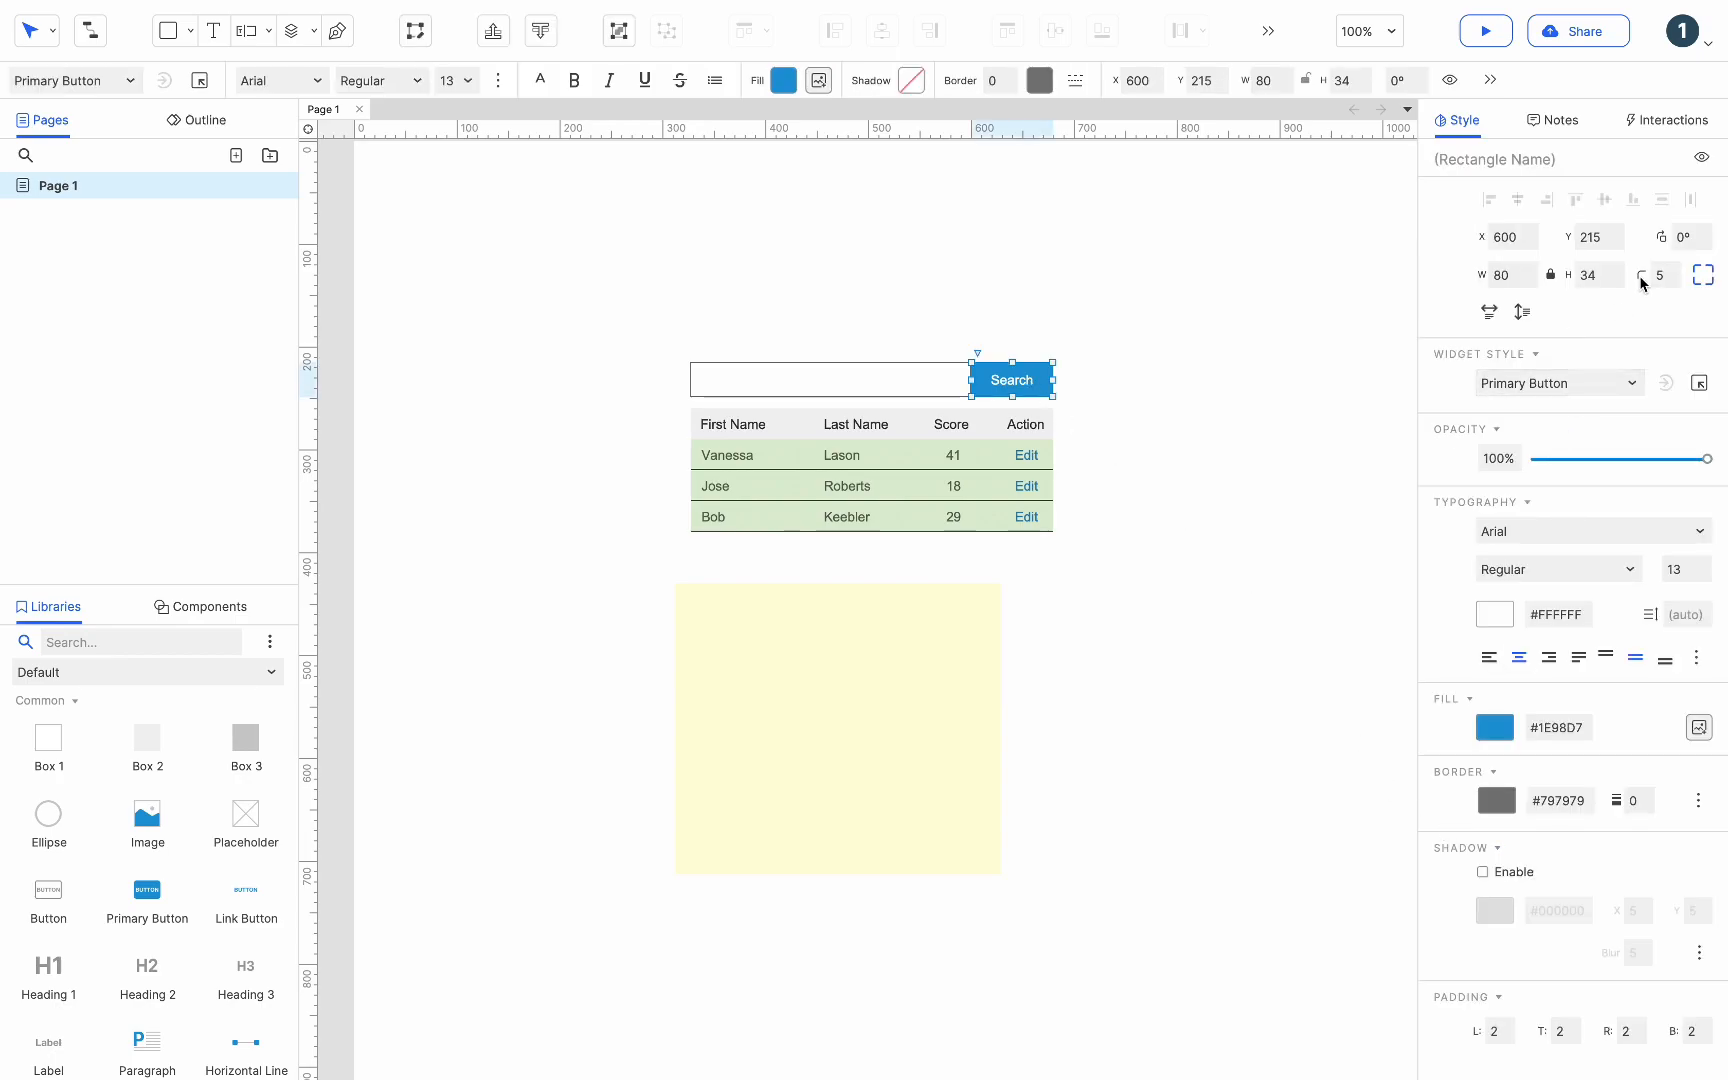
{"action": "left_click", "coordinate": [1284, 497]}
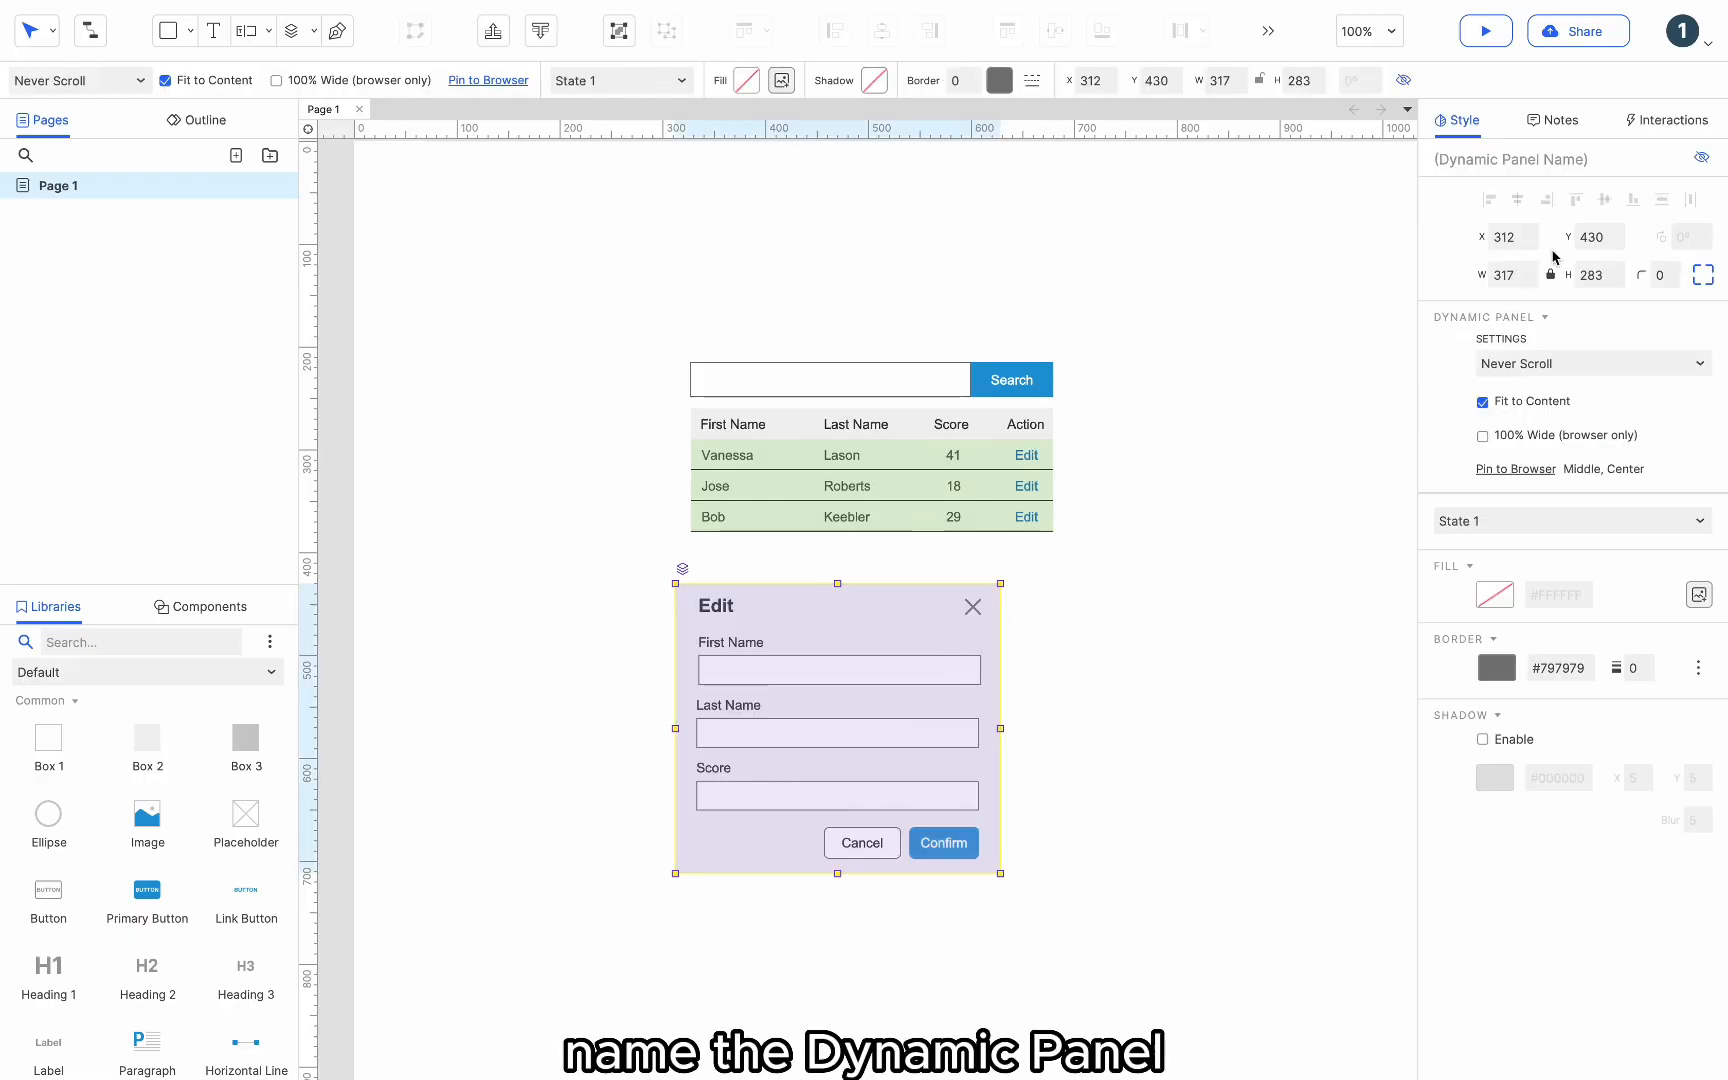
Step: Name the dynamic panel Edit and the text field above the table searchbox
{"action": "left_click", "coordinate": [1548, 161]}
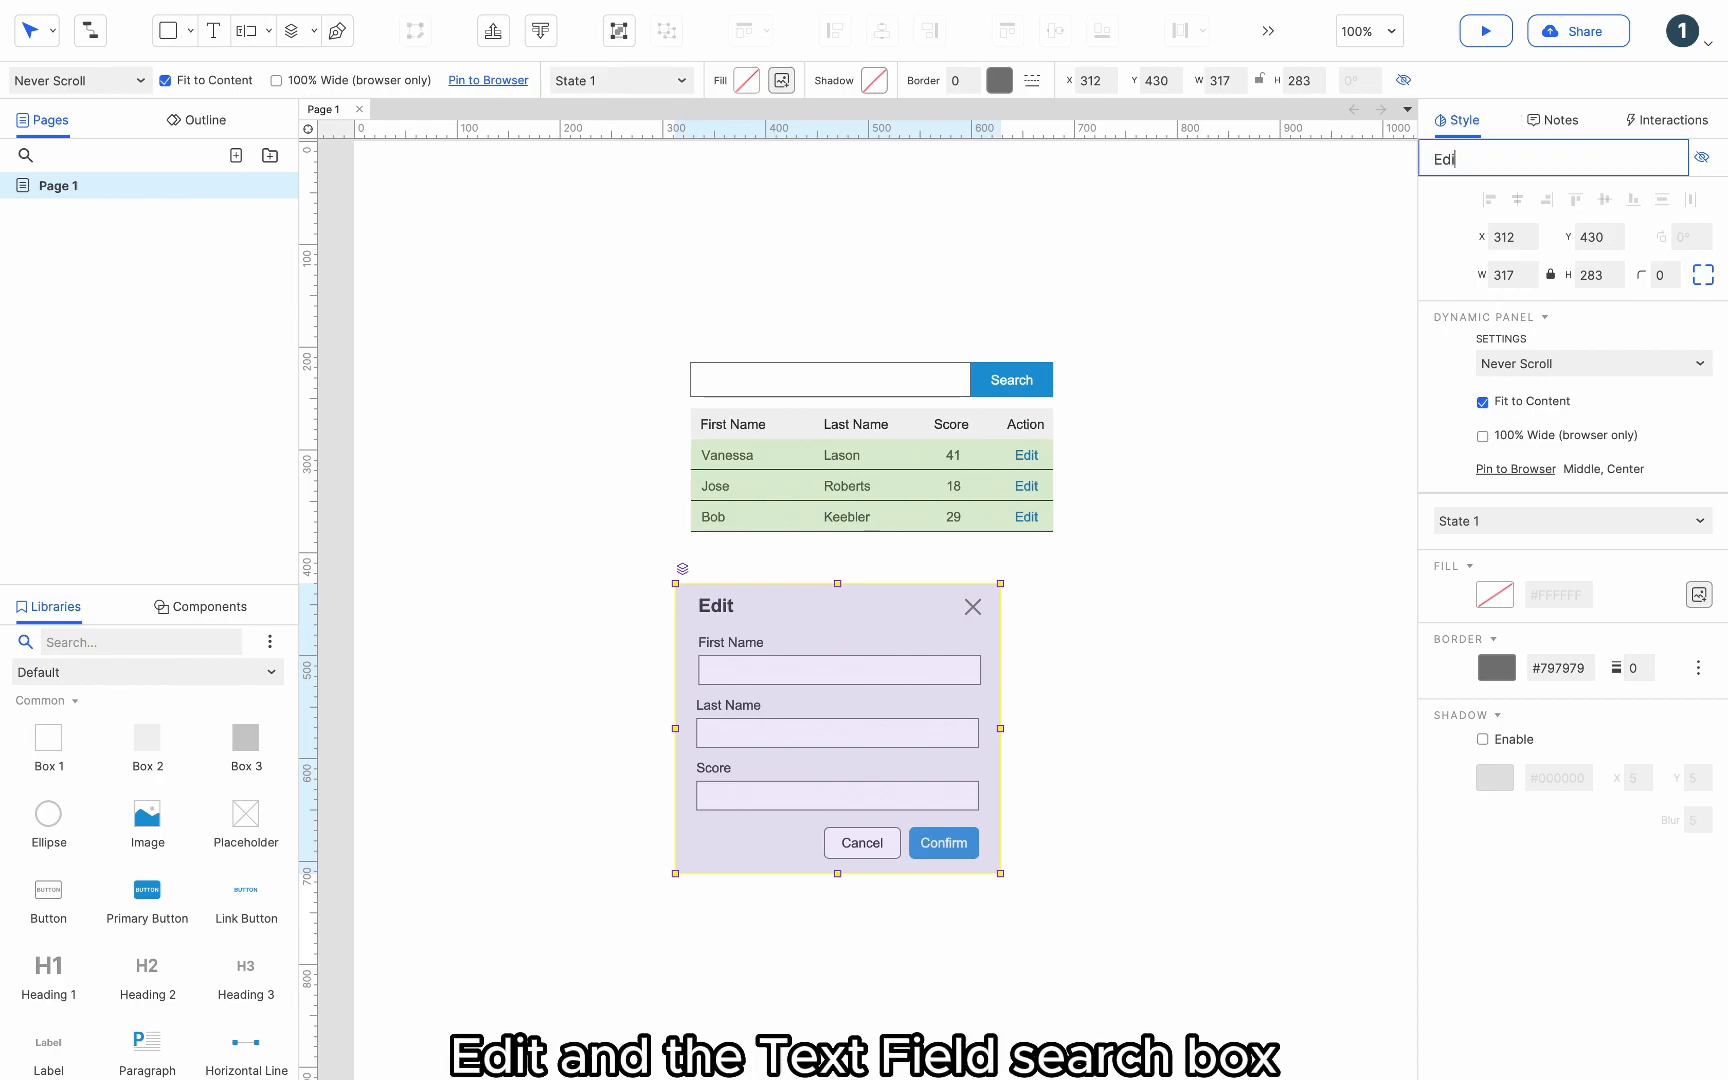
{"action": "type", "text": "Edit"}
{"action": "left_click", "coordinate": [1134, 434]}
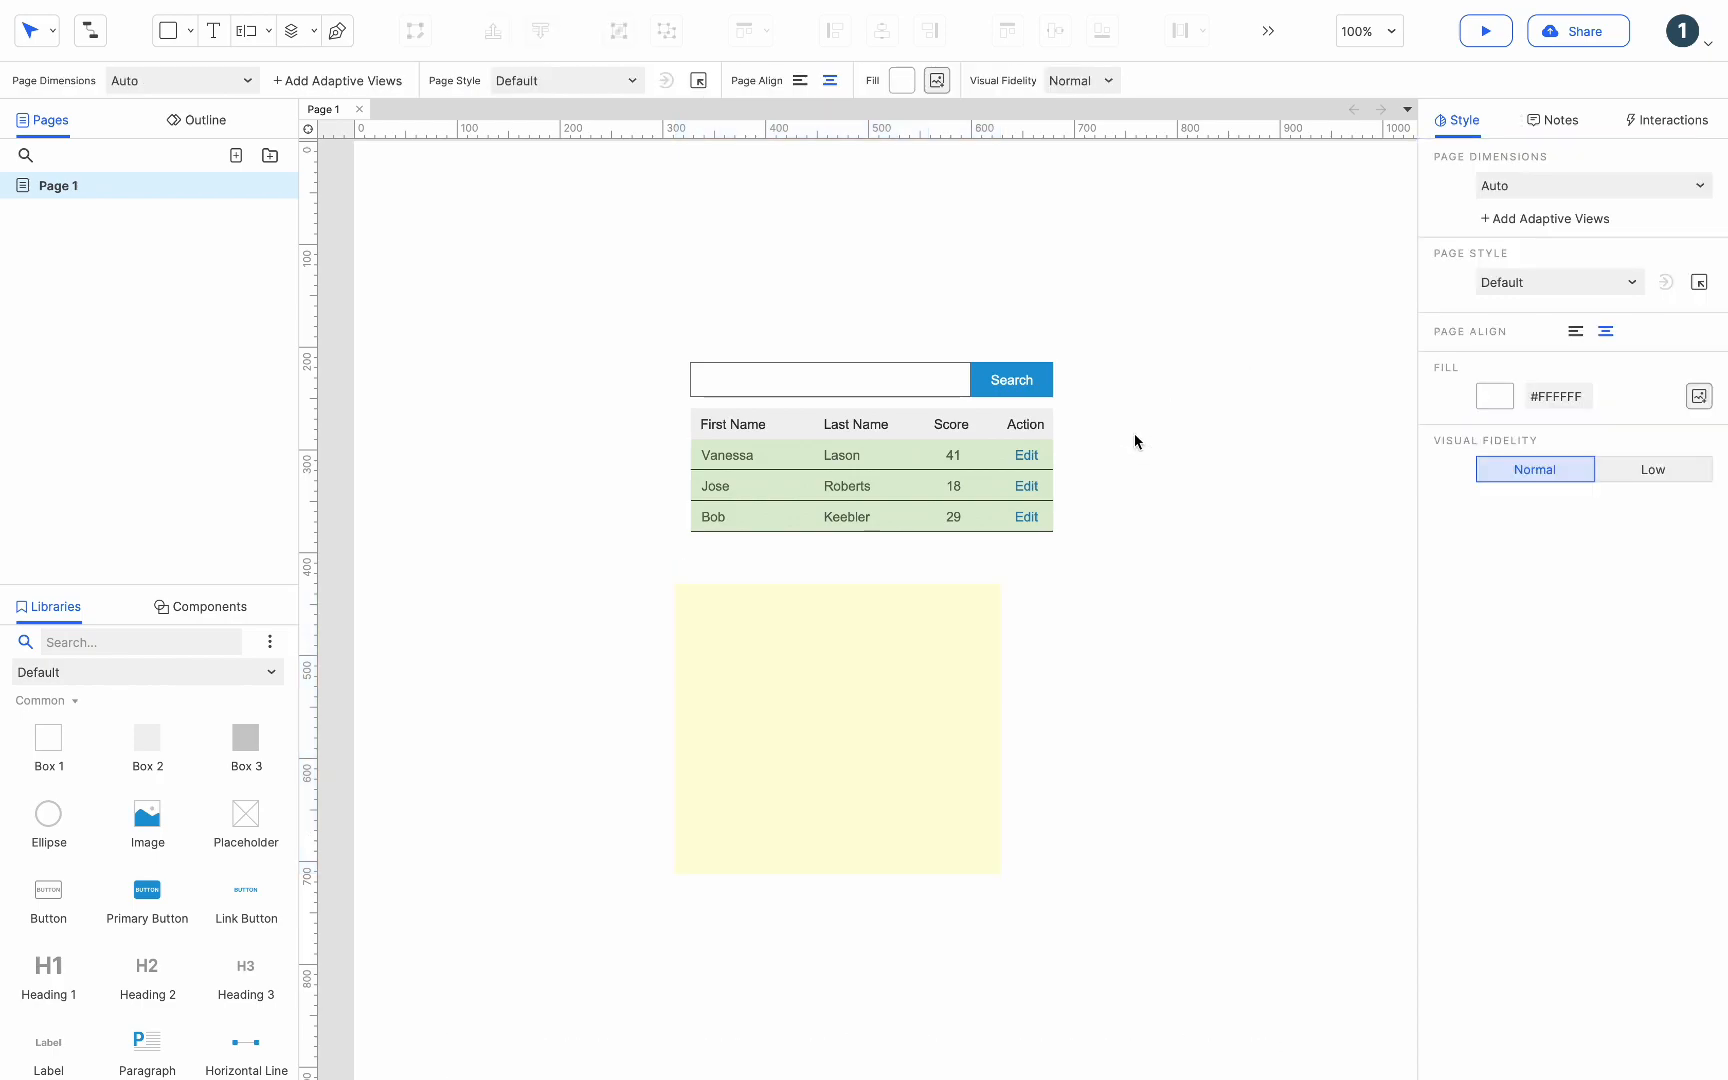
{"action": "left_click", "coordinate": [939, 390]}
{"action": "left_click", "coordinate": [1482, 158]}
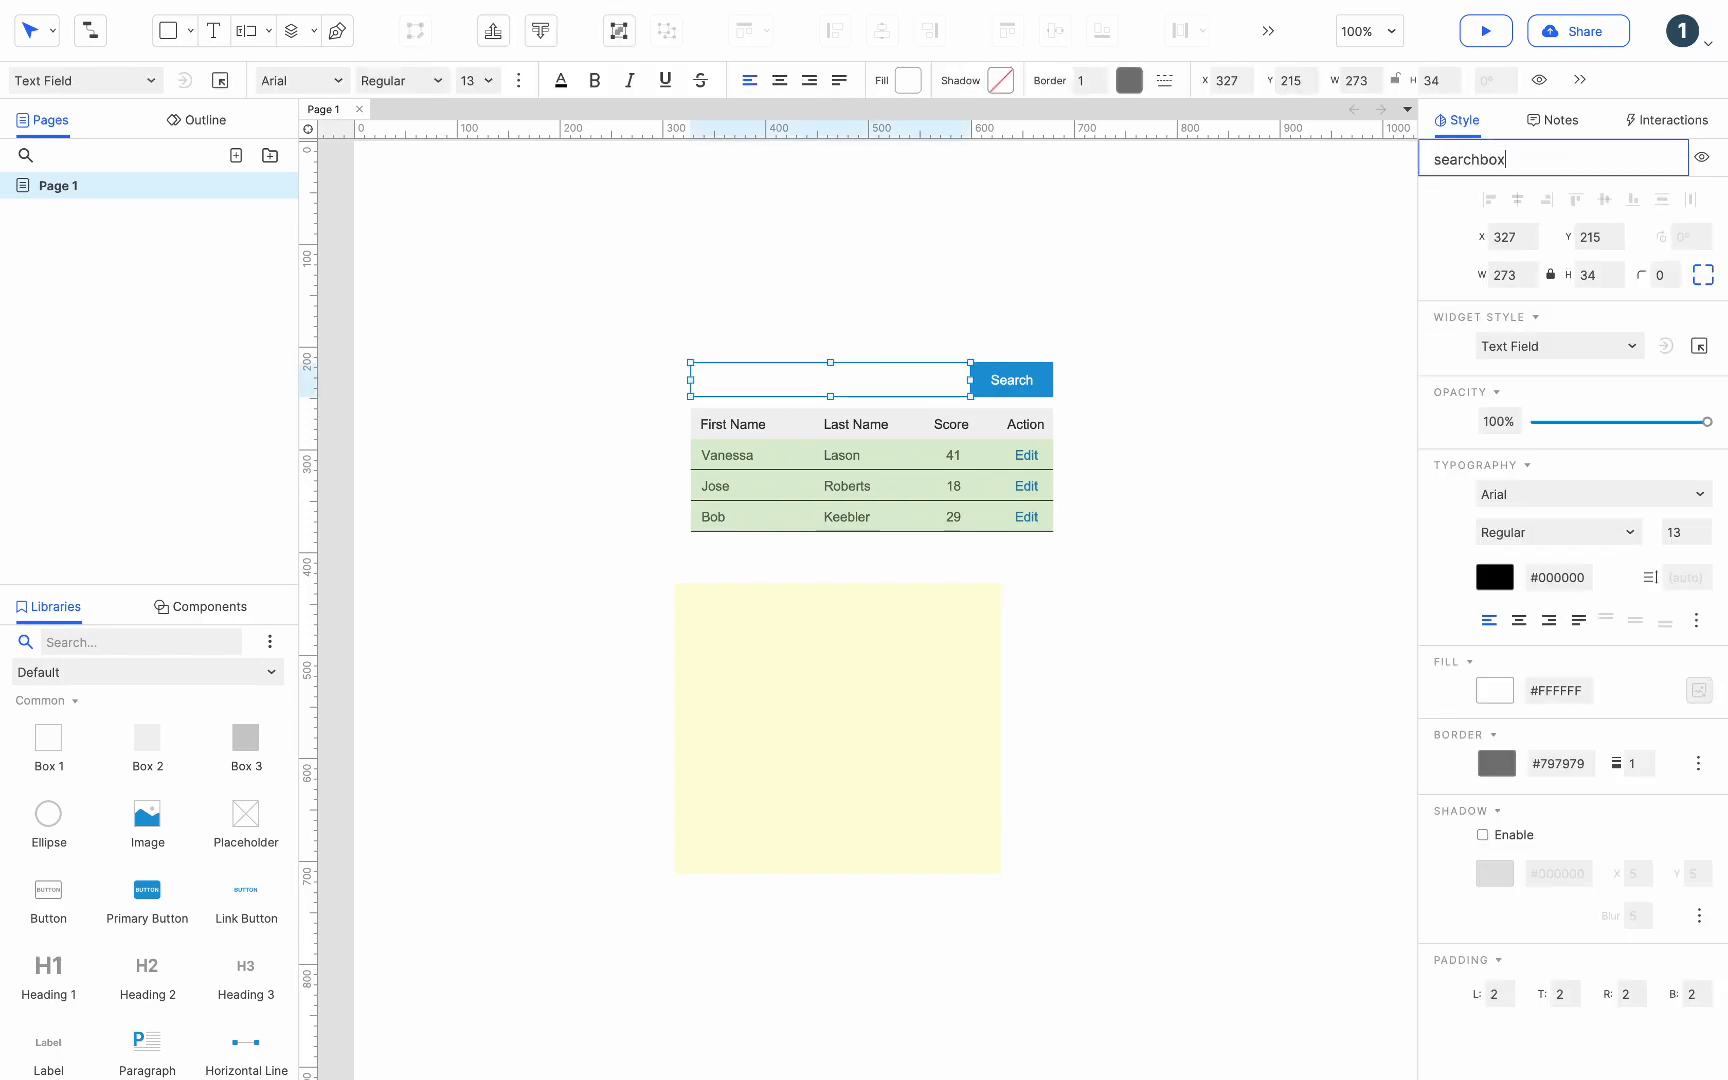
Step: Add a click interaction to the Search button with an Add Filter action targeting the Table Repeater
{"action": "left_click", "coordinate": [998, 380]}
{"action": "left_click", "coordinate": [1658, 122]}
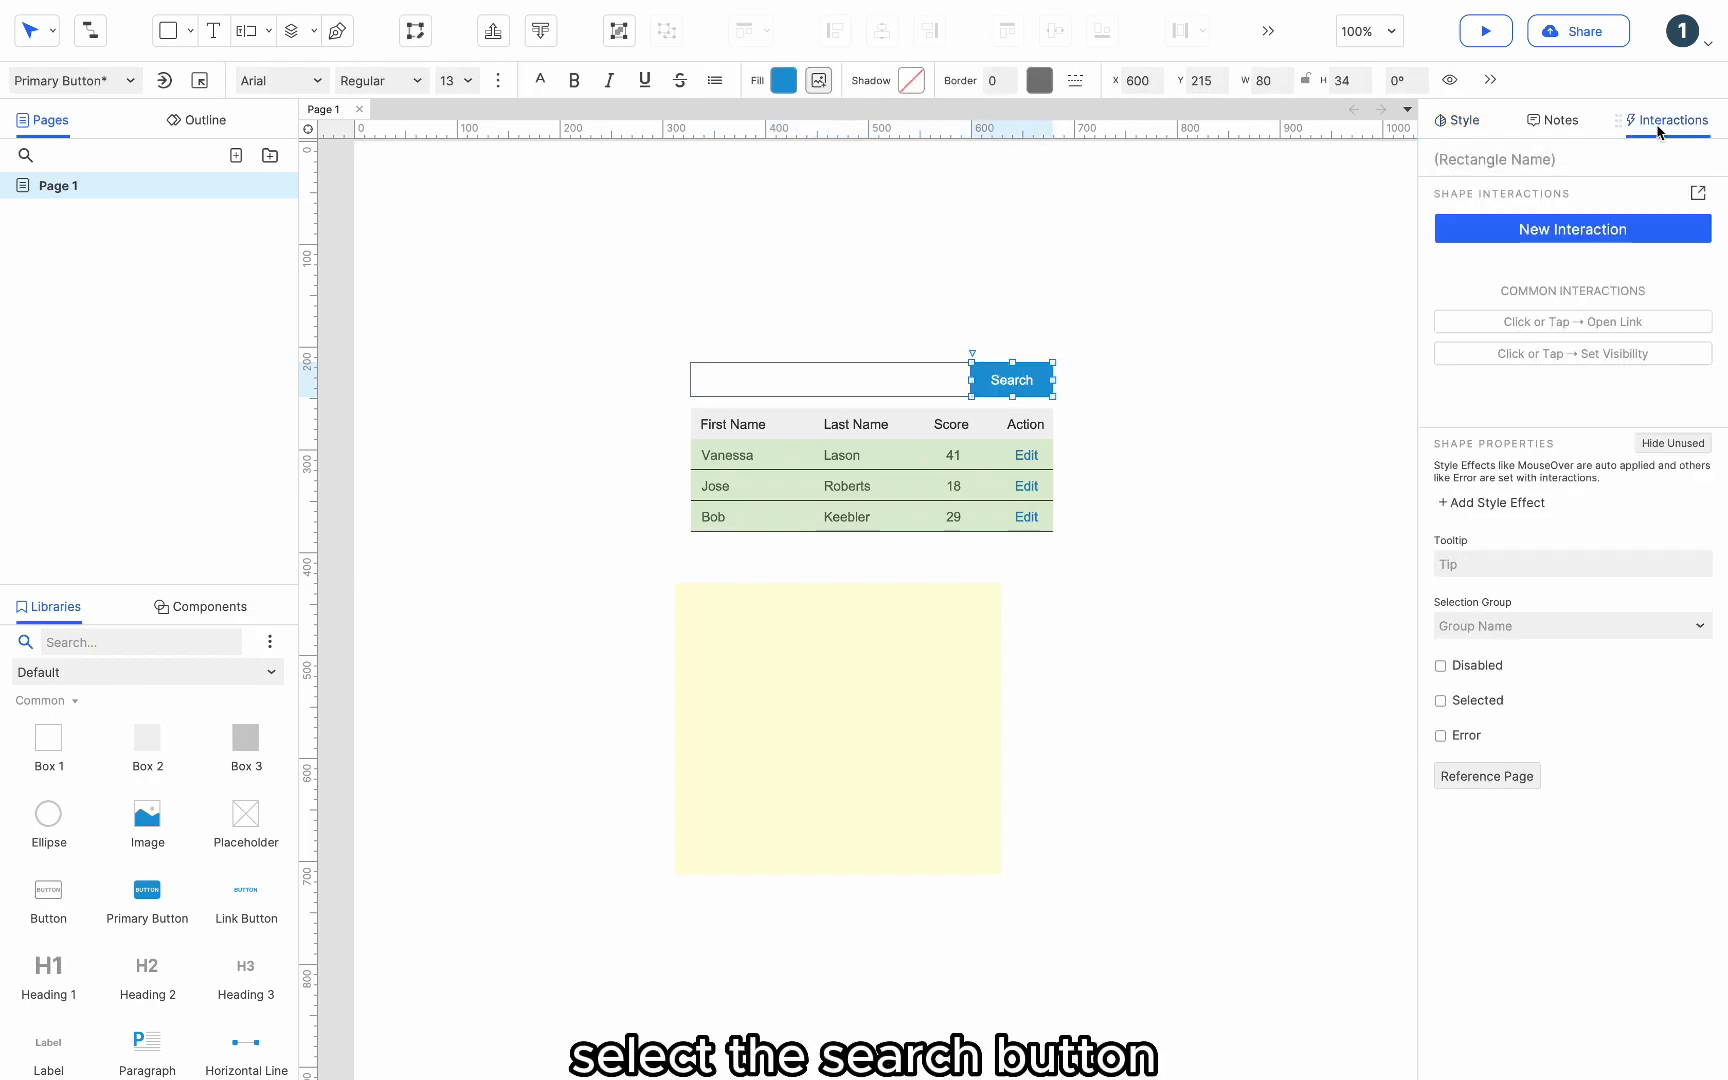
{"action": "left_click", "coordinate": [1547, 224]}
{"action": "left_click", "coordinate": [1521, 284]}
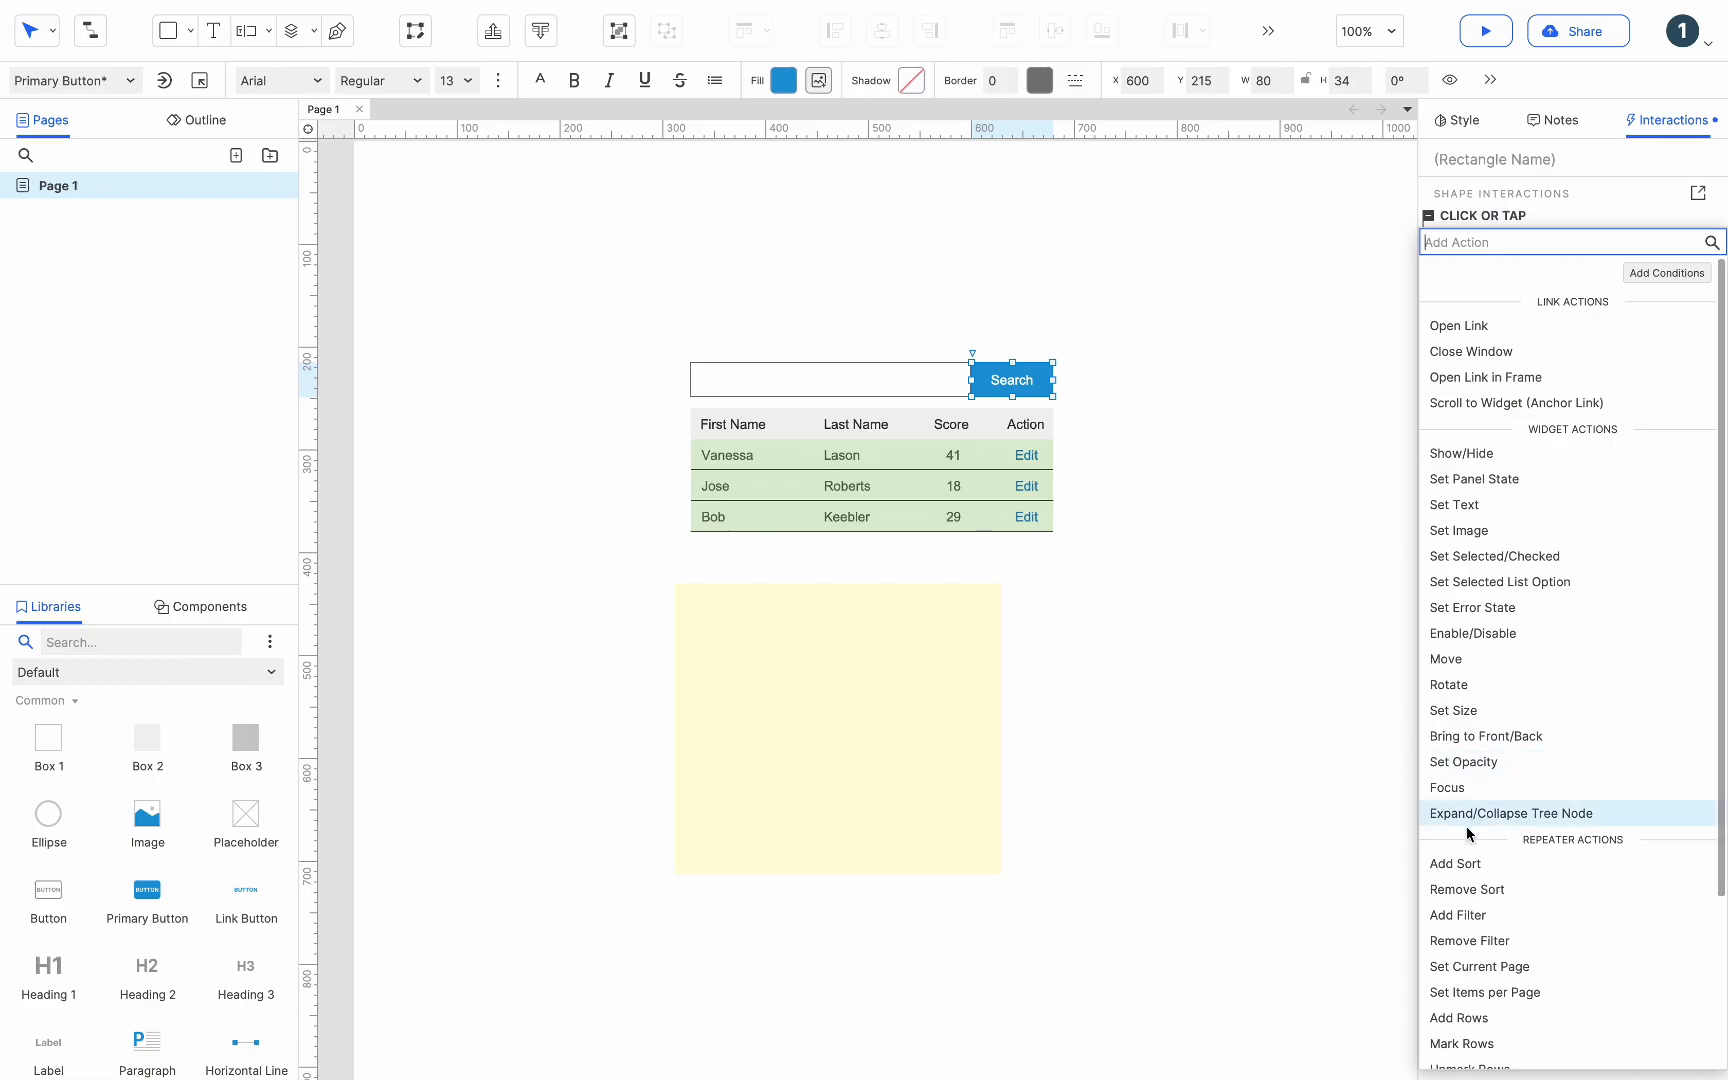
{"action": "left_click", "coordinate": [1453, 910]}
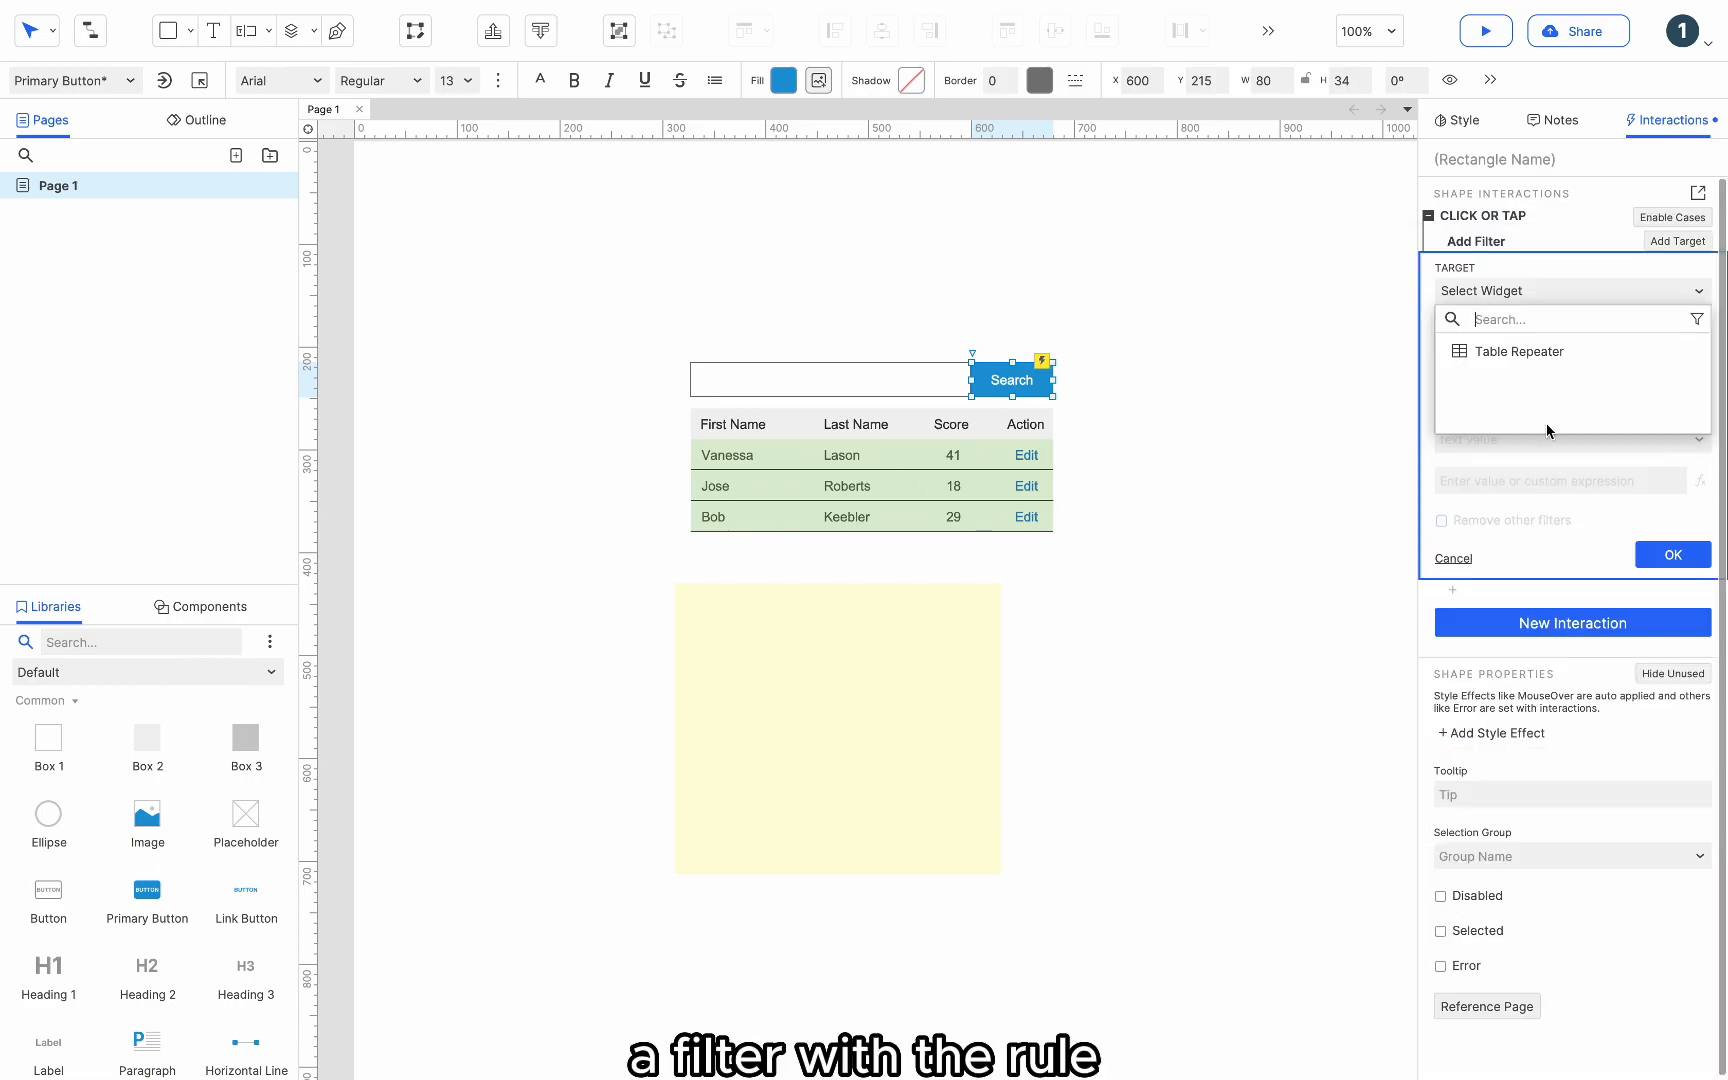
{"action": "left_click", "coordinate": [1547, 360]}
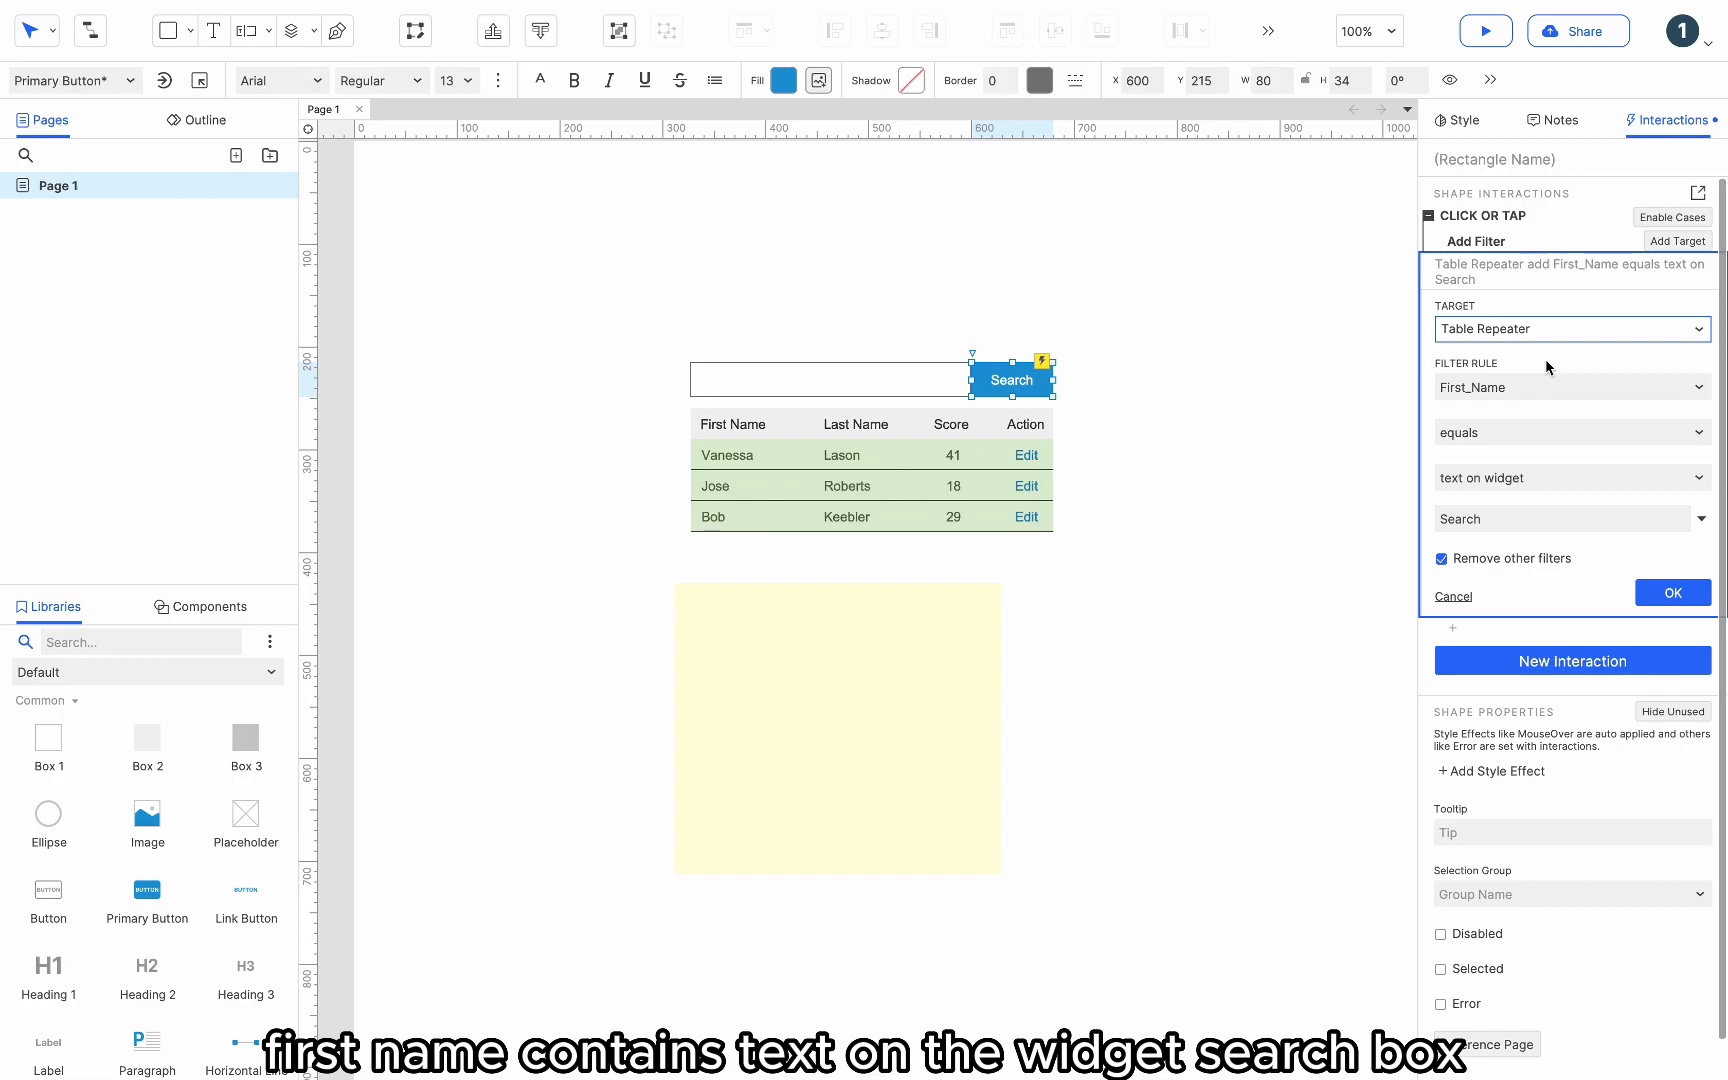
Step: Set the filter rule to First_Name contains text on widget search box, with other filters kept and match any combination
{"action": "left_click", "coordinate": [1503, 439]}
{"action": "left_click", "coordinate": [1498, 512]}
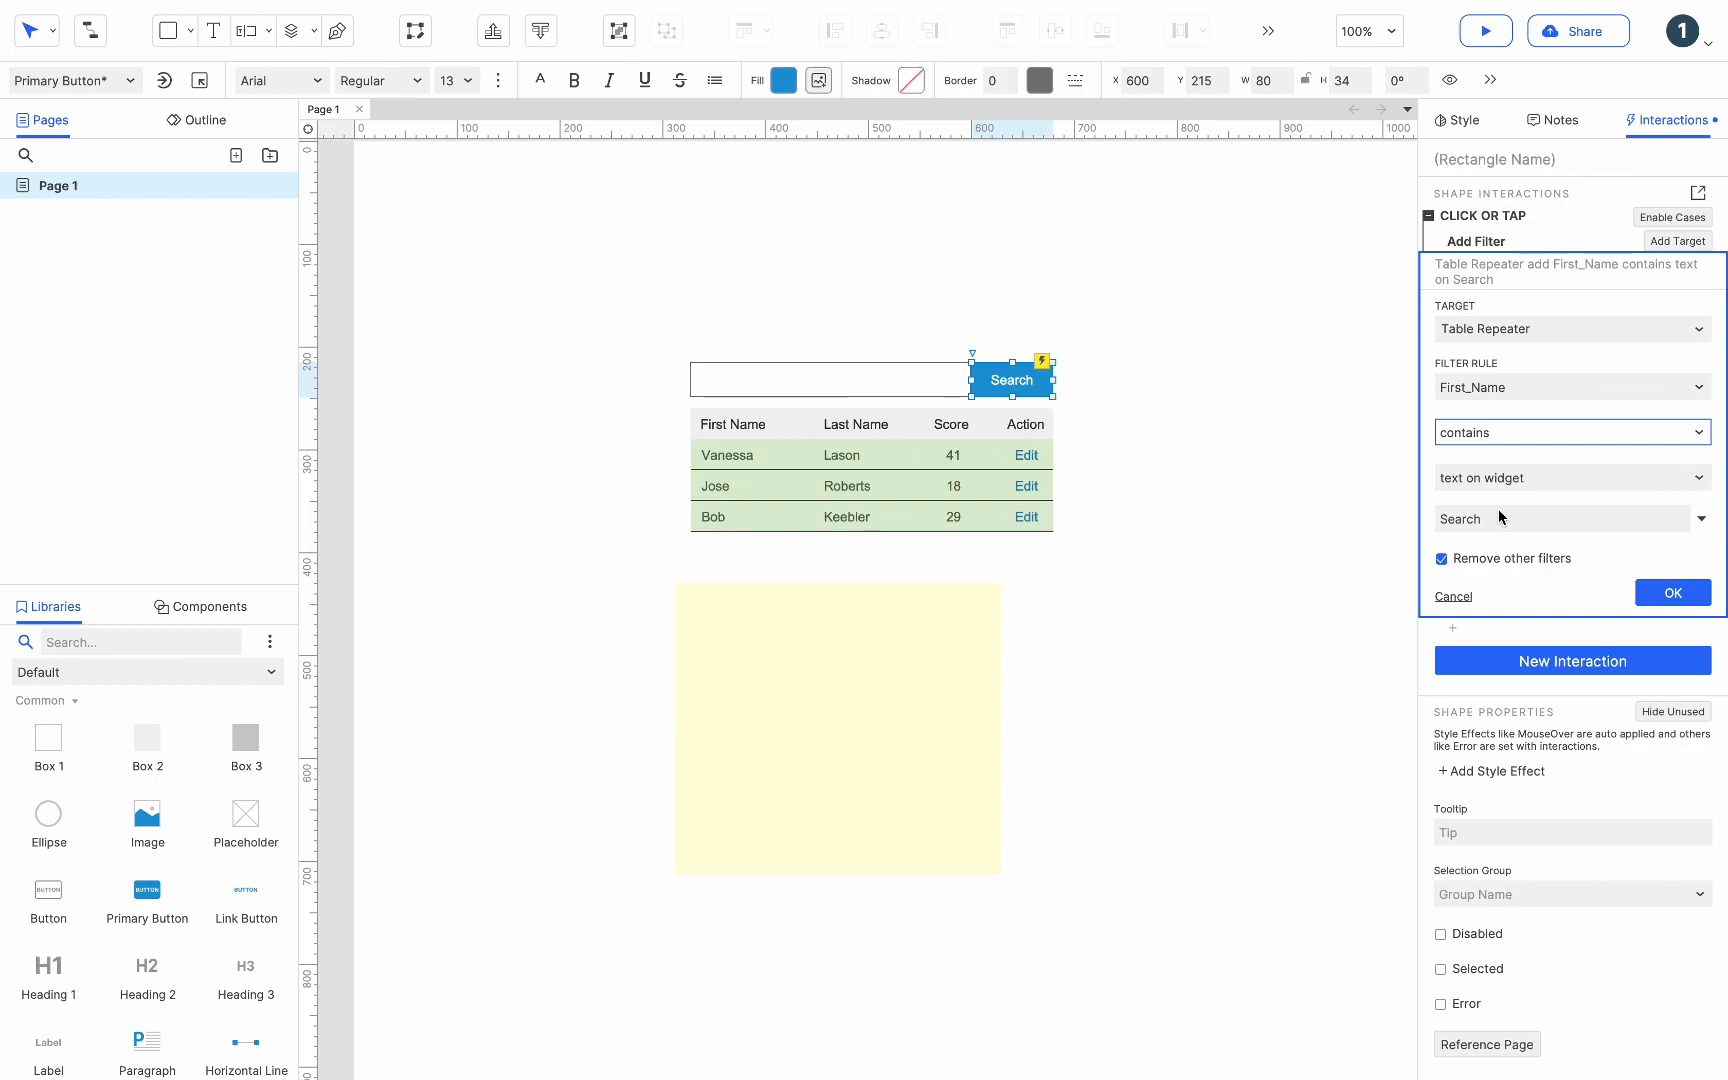
{"action": "left_click", "coordinate": [1494, 517]}
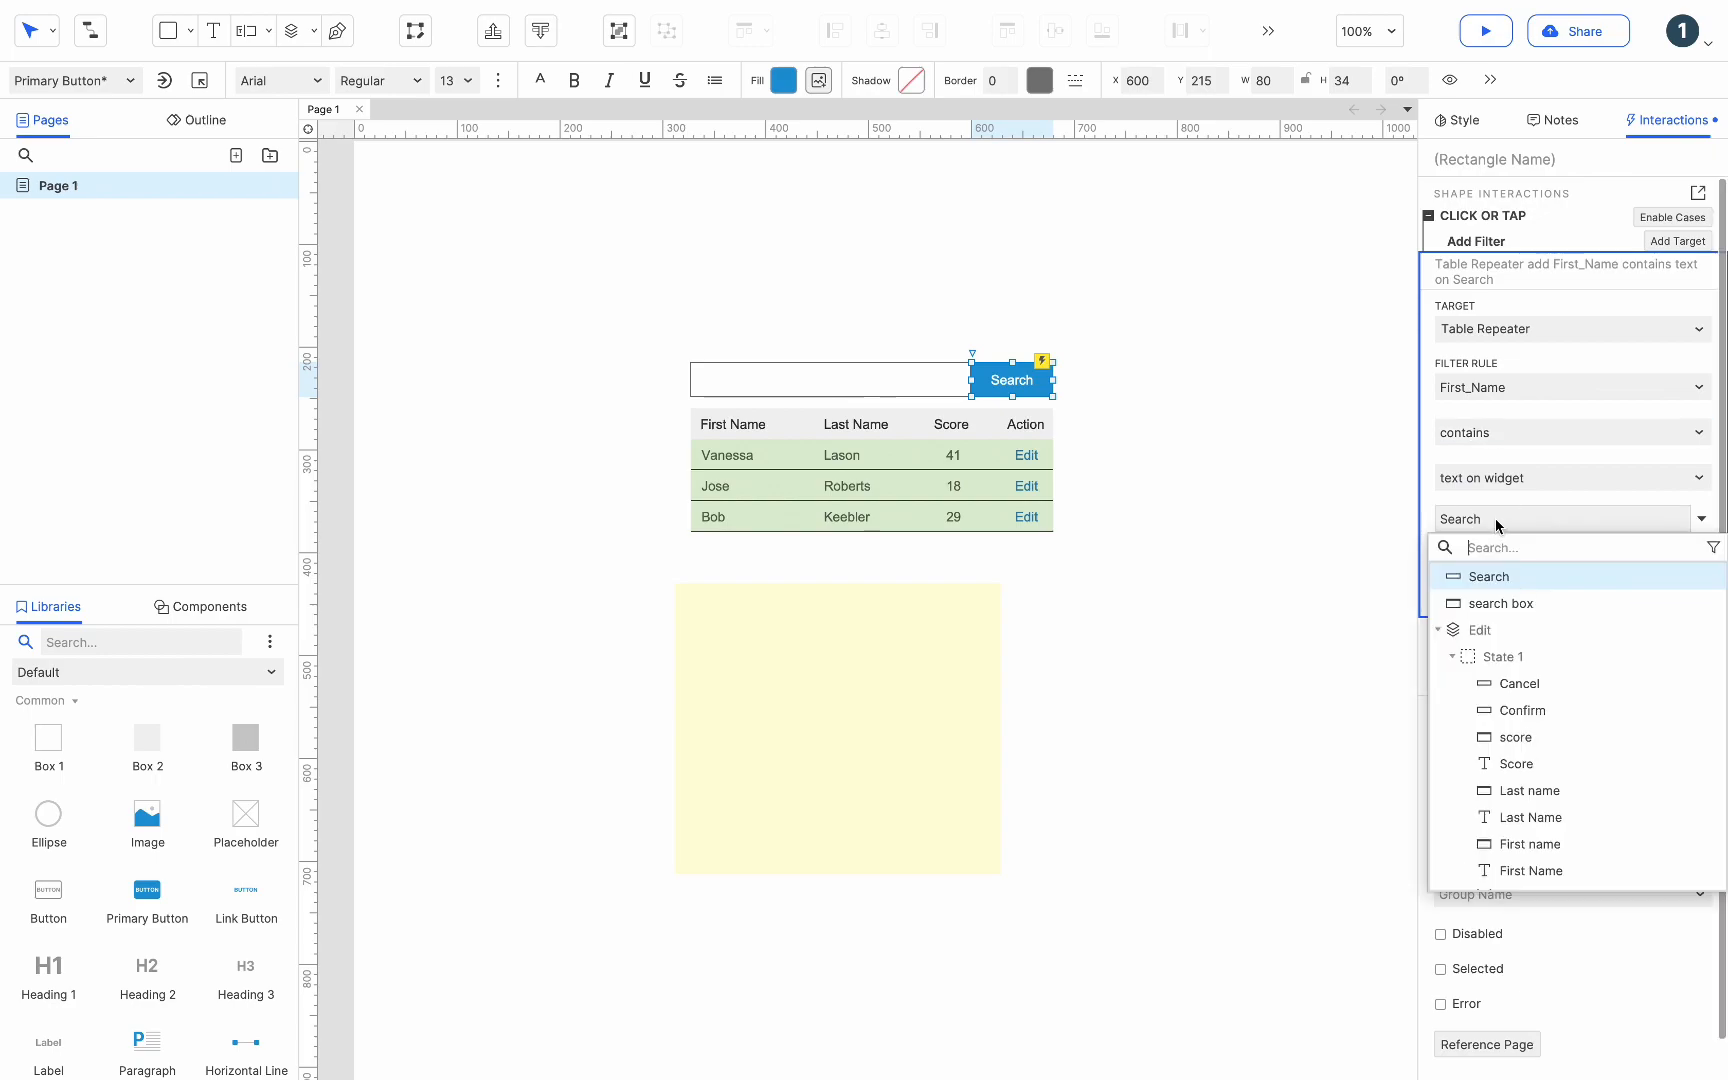
{"action": "left_click", "coordinate": [1494, 603]}
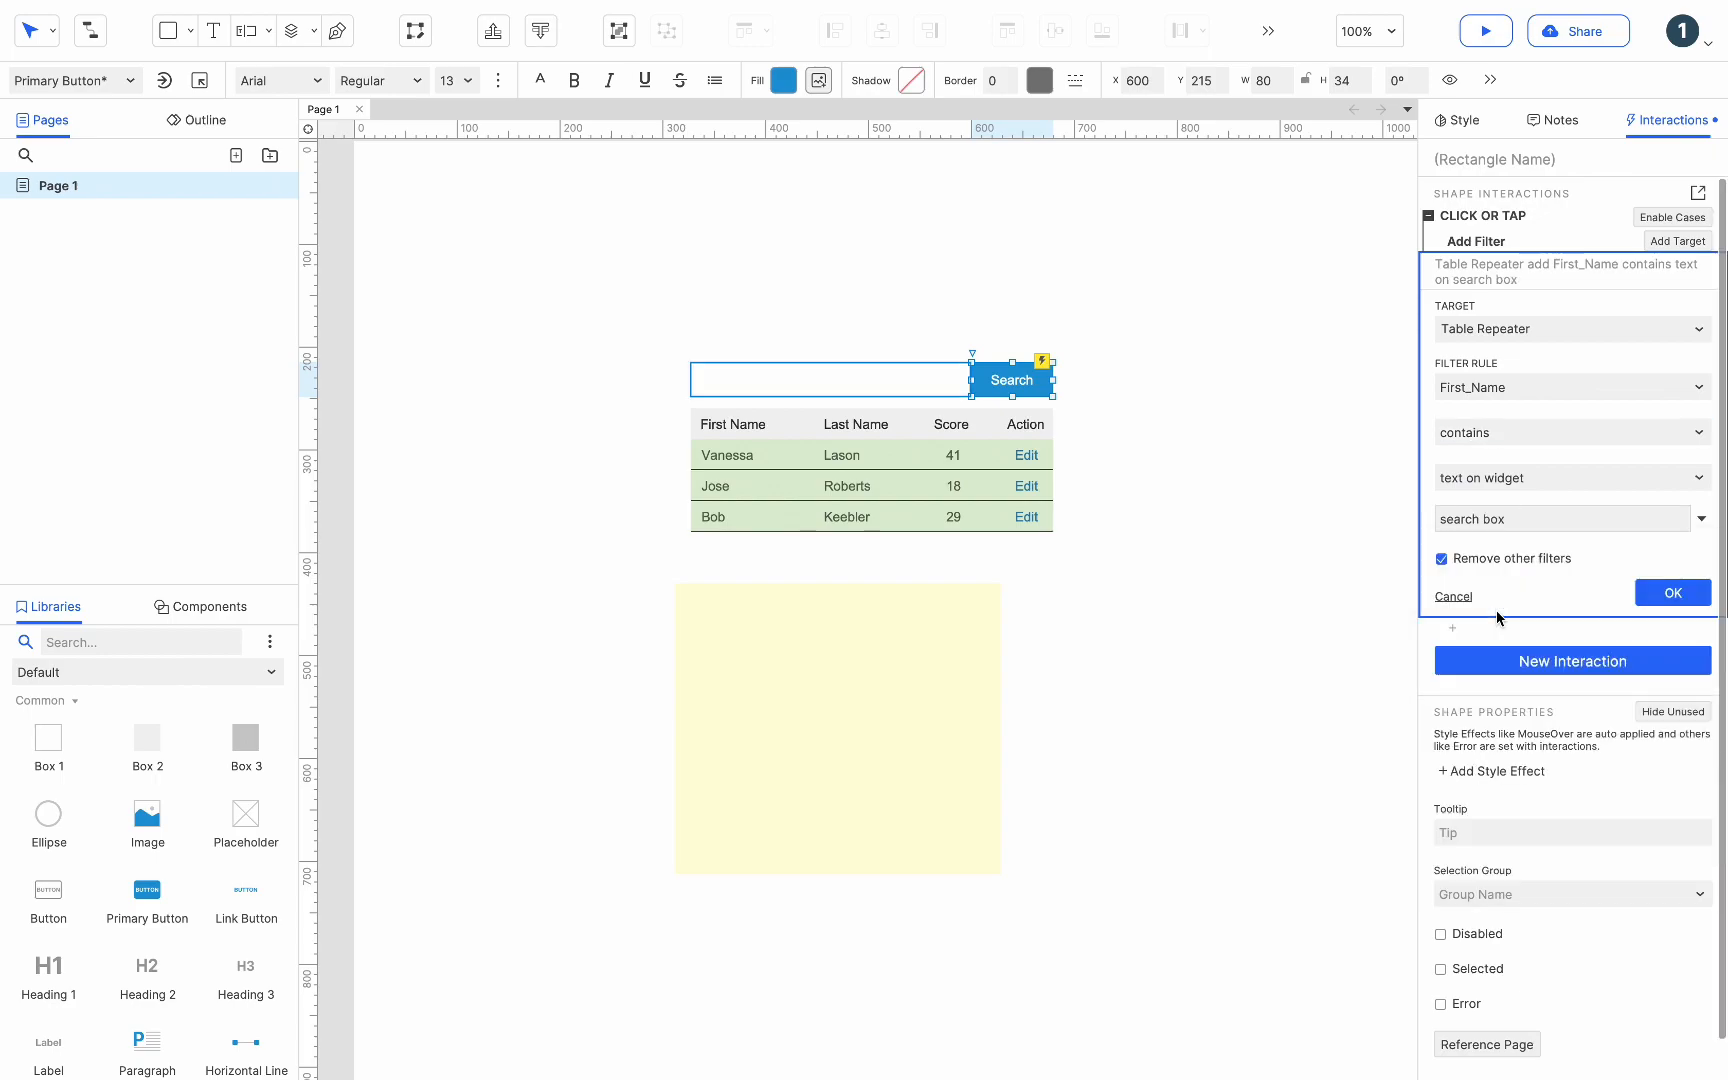
{"action": "left_click", "coordinate": [1518, 565]}
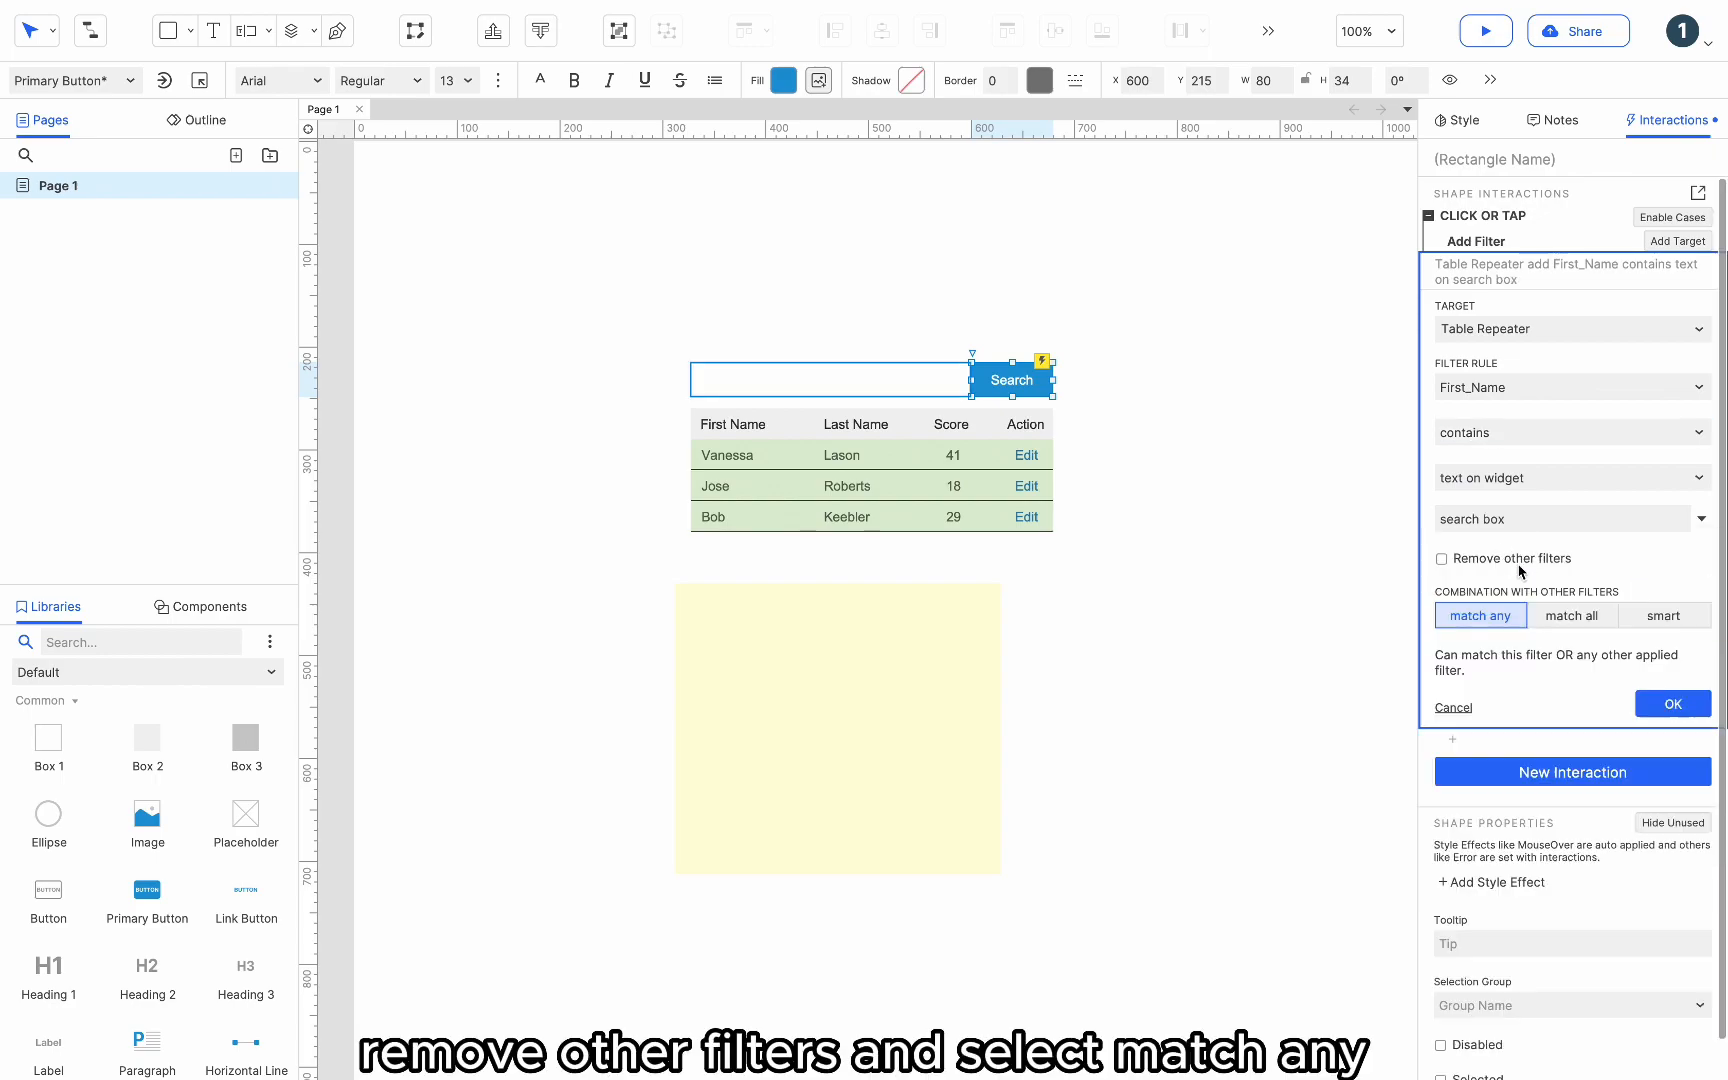
{"action": "left_click", "coordinate": [1673, 704]}
Step: Duplicate the First_Name filter action and set the copy's filter rule to Last_Name
{"action": "key", "text": "ctrl+d"}
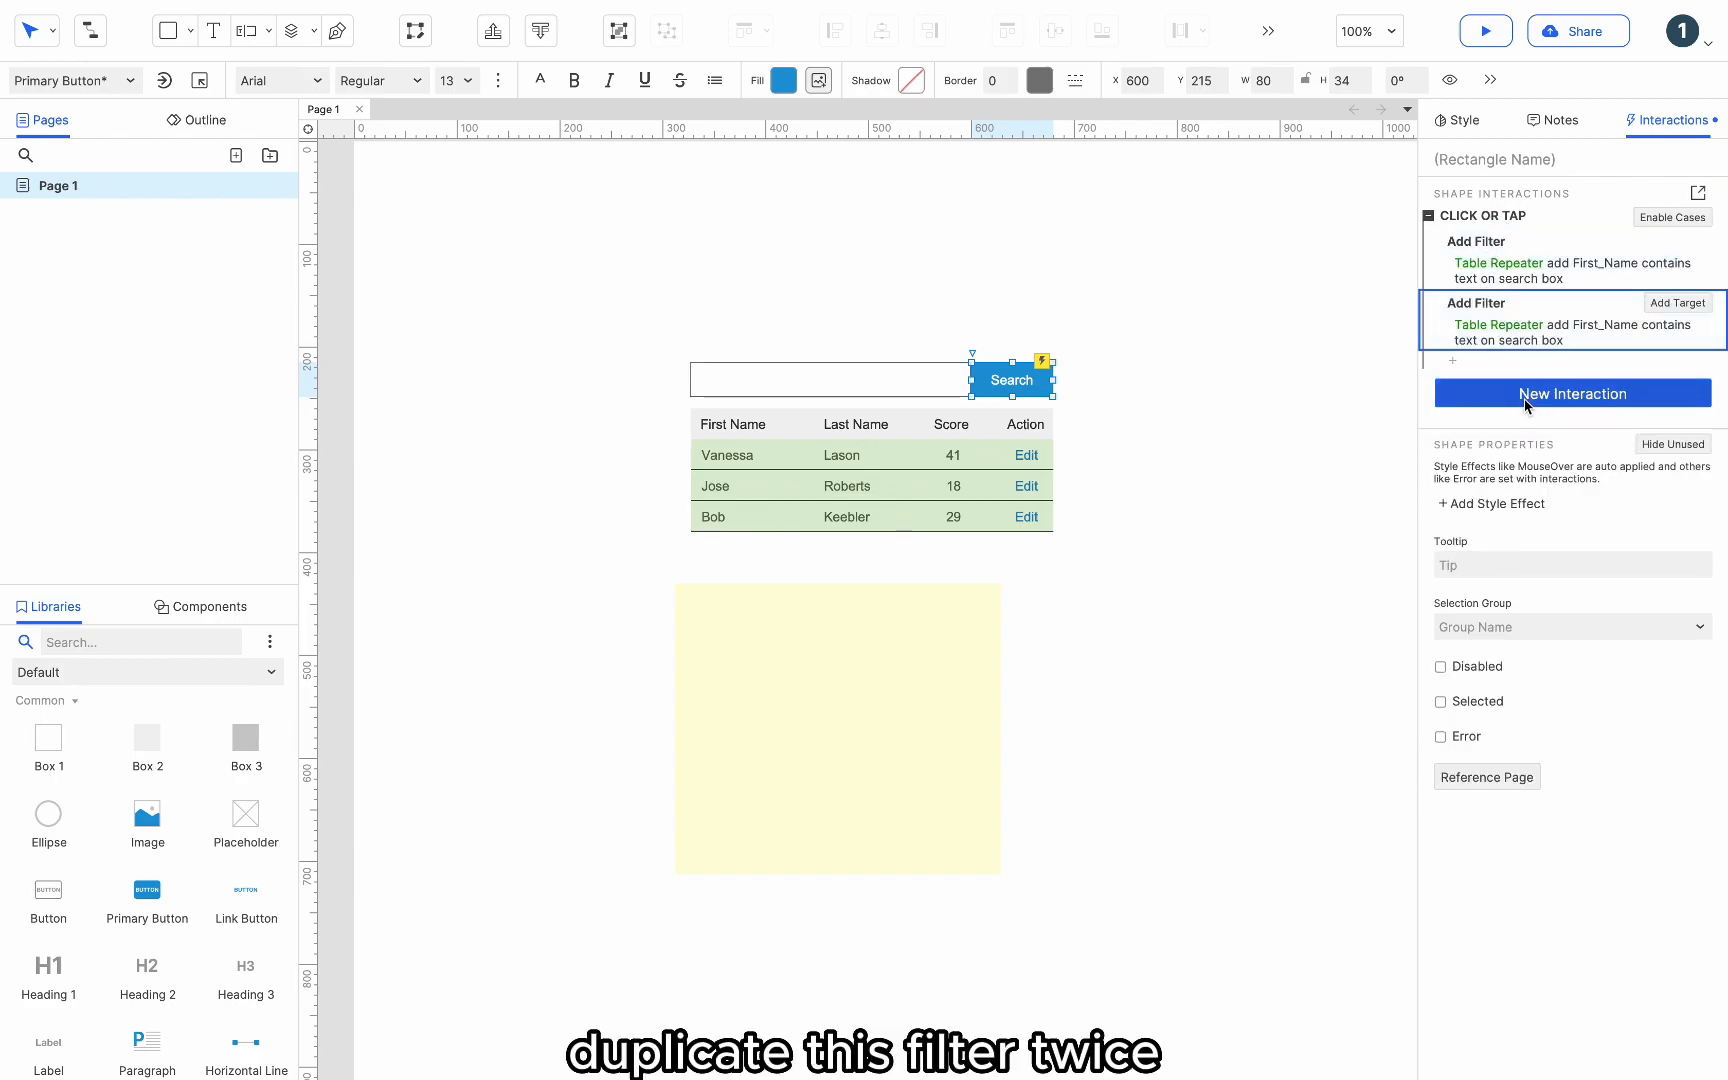
{"action": "left_click", "coordinate": [1515, 325]}
{"action": "left_click", "coordinate": [1499, 441]}
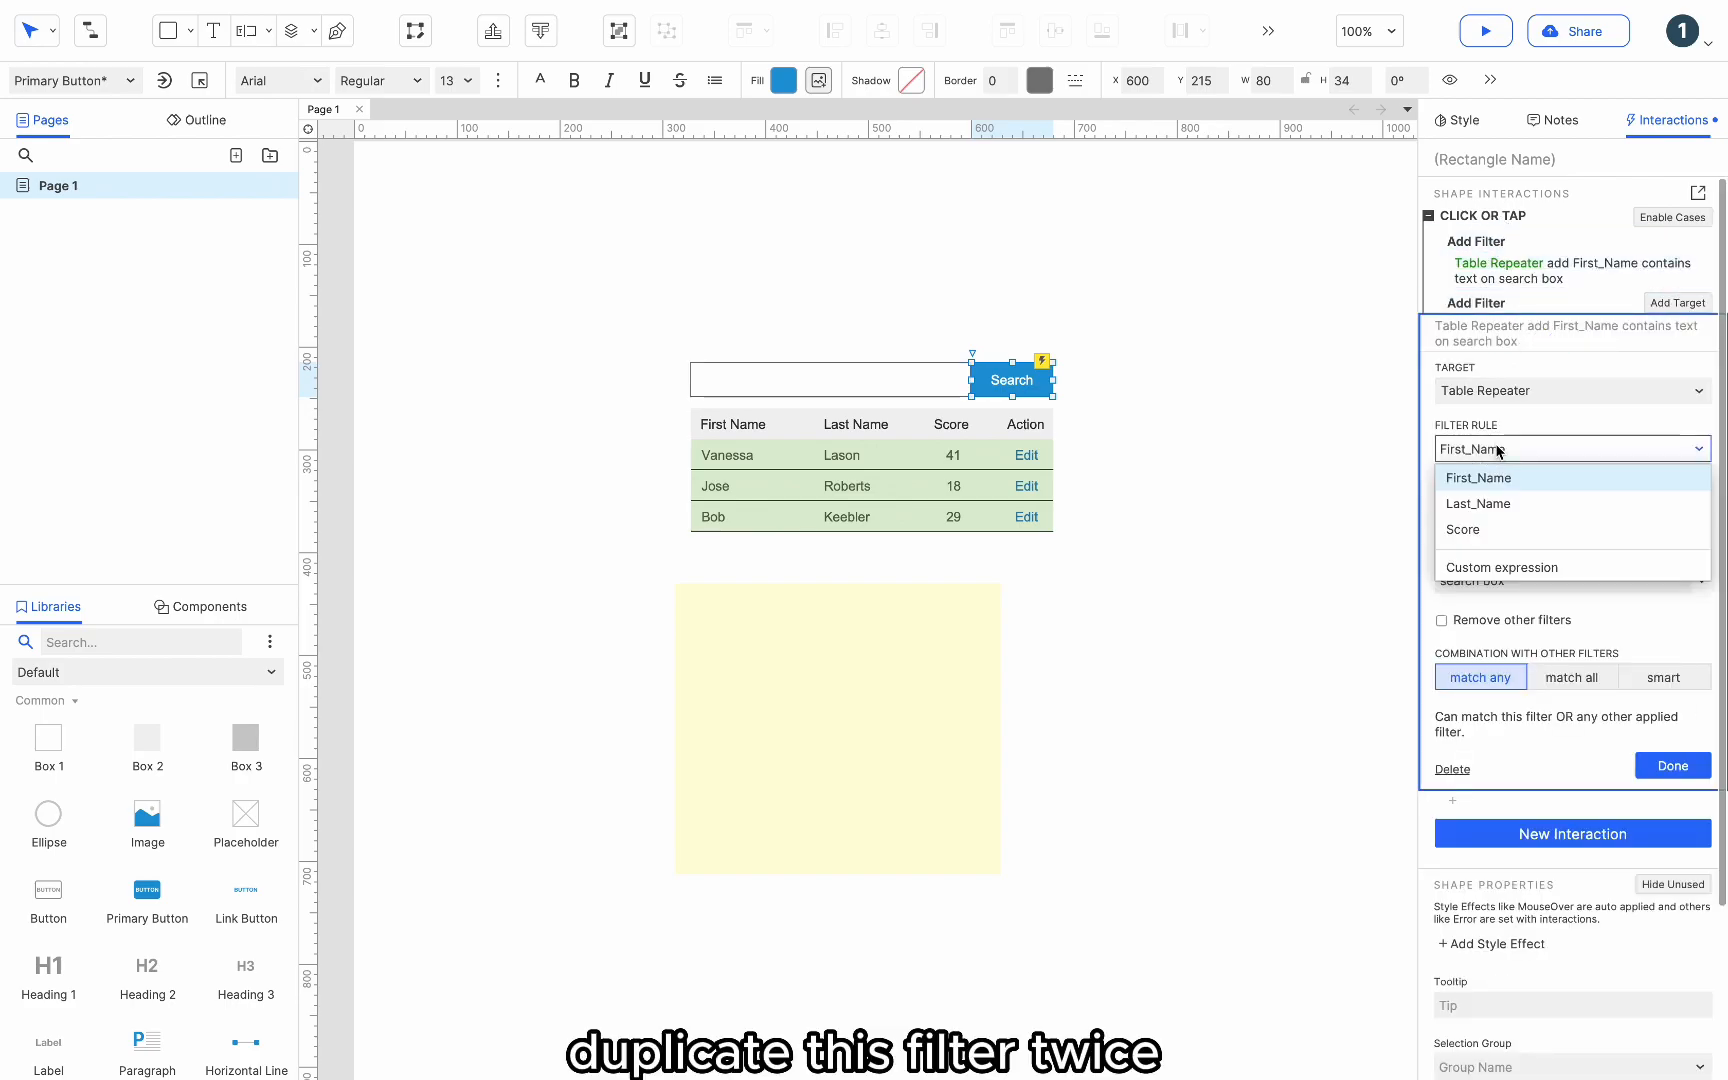
{"action": "left_click", "coordinate": [1488, 501]}
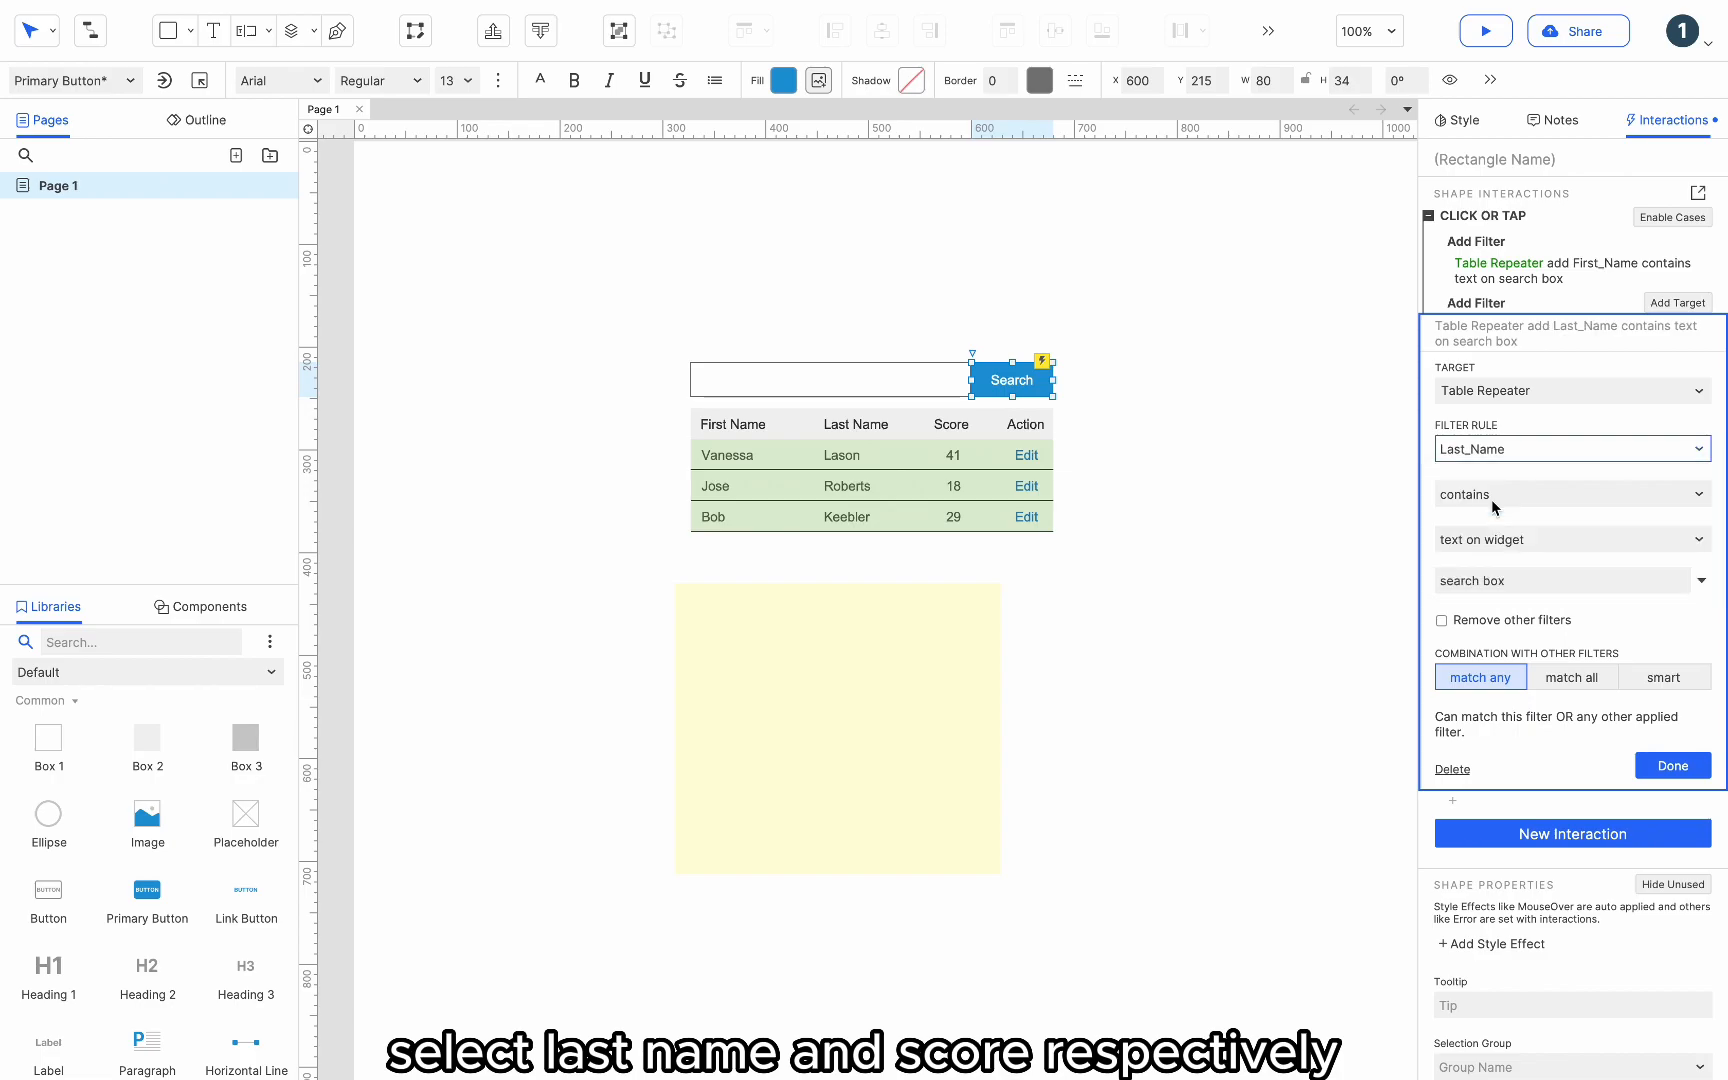
{"action": "left_click", "coordinate": [1673, 766]}
Step: Add a third copy of the filter action and set its filter rule to Score
{"action": "left_click", "coordinate": [1507, 300]}
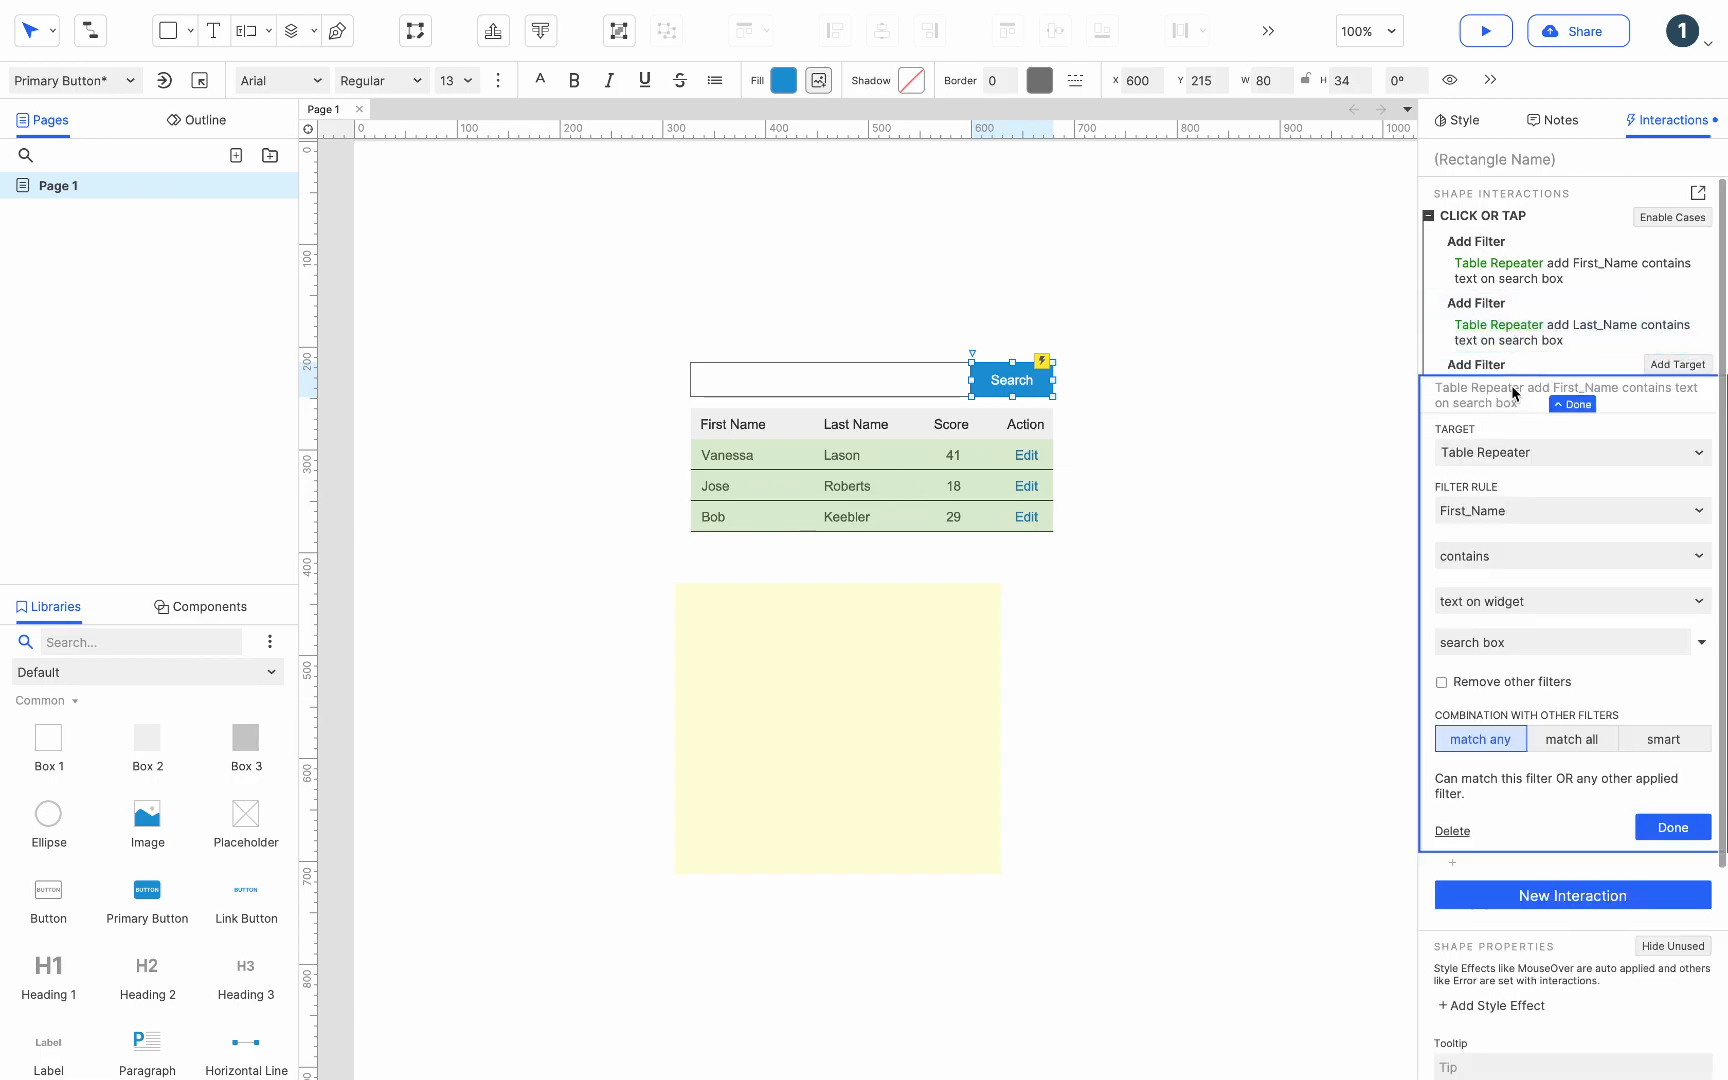
{"action": "left_click", "coordinate": [1485, 518]}
{"action": "left_click", "coordinate": [1485, 583]}
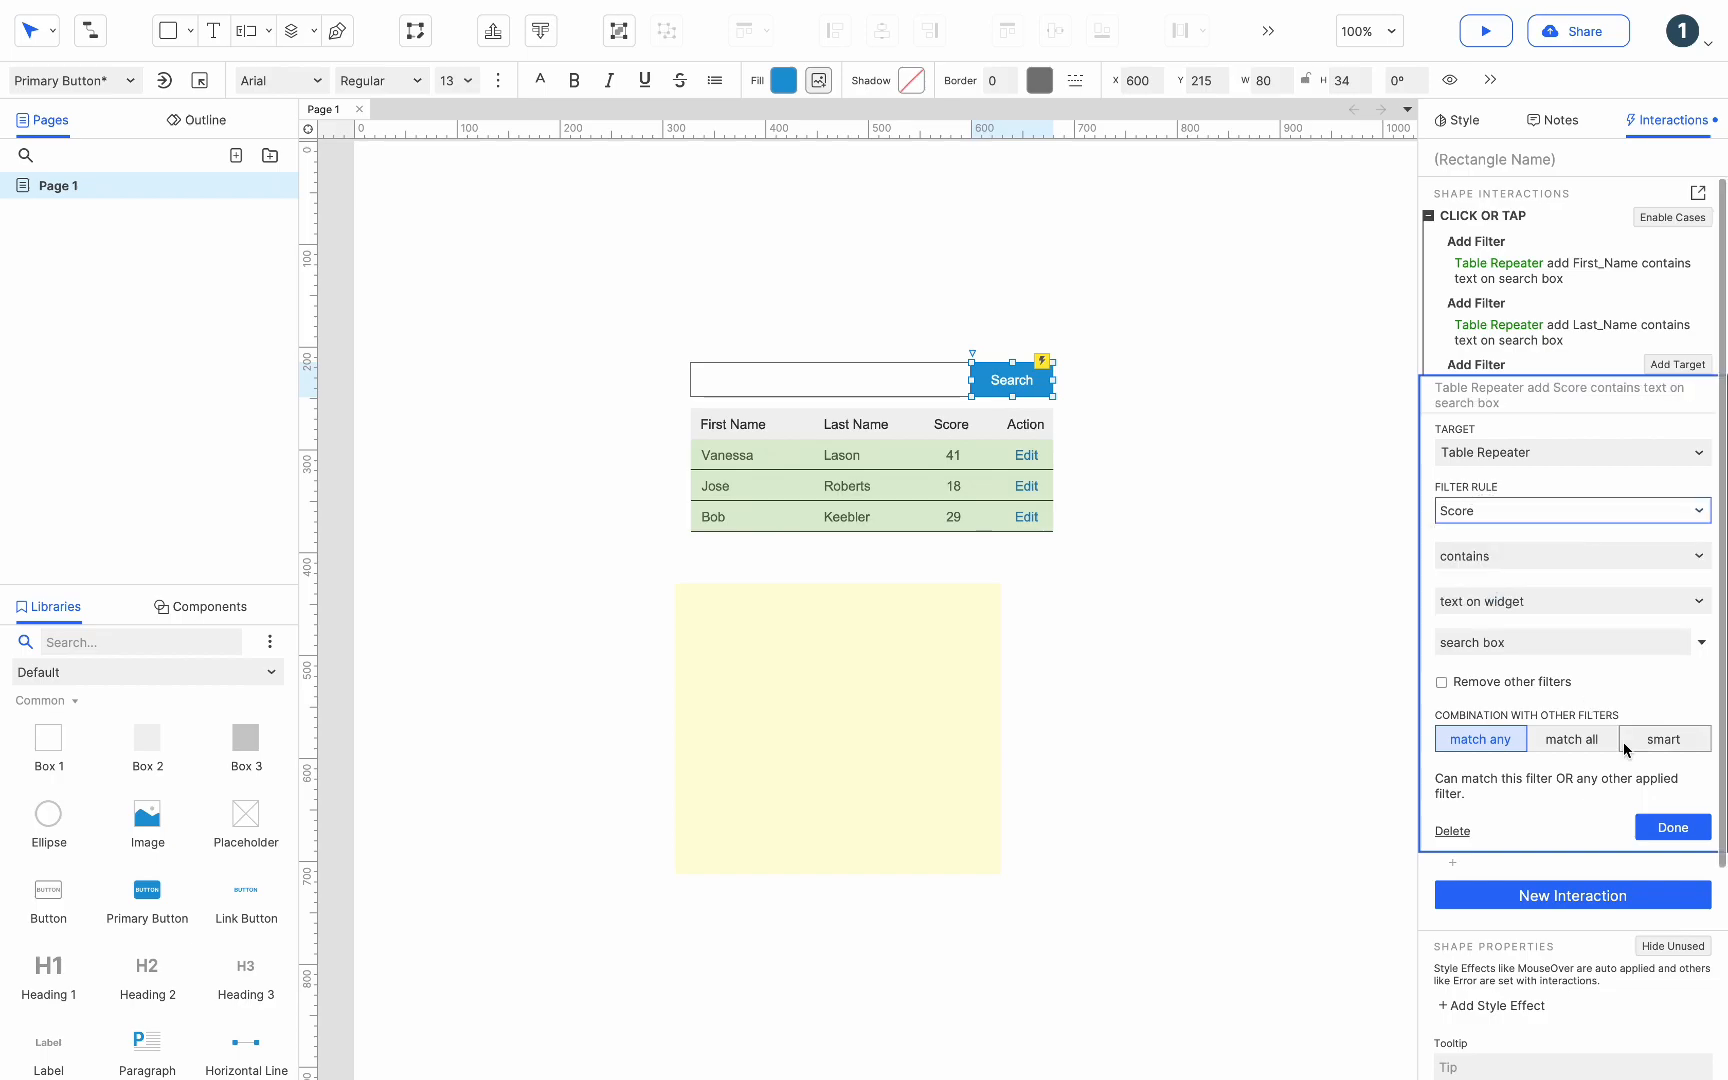
{"action": "left_click", "coordinate": [1689, 835]}
{"action": "left_click", "coordinate": [1225, 635]}
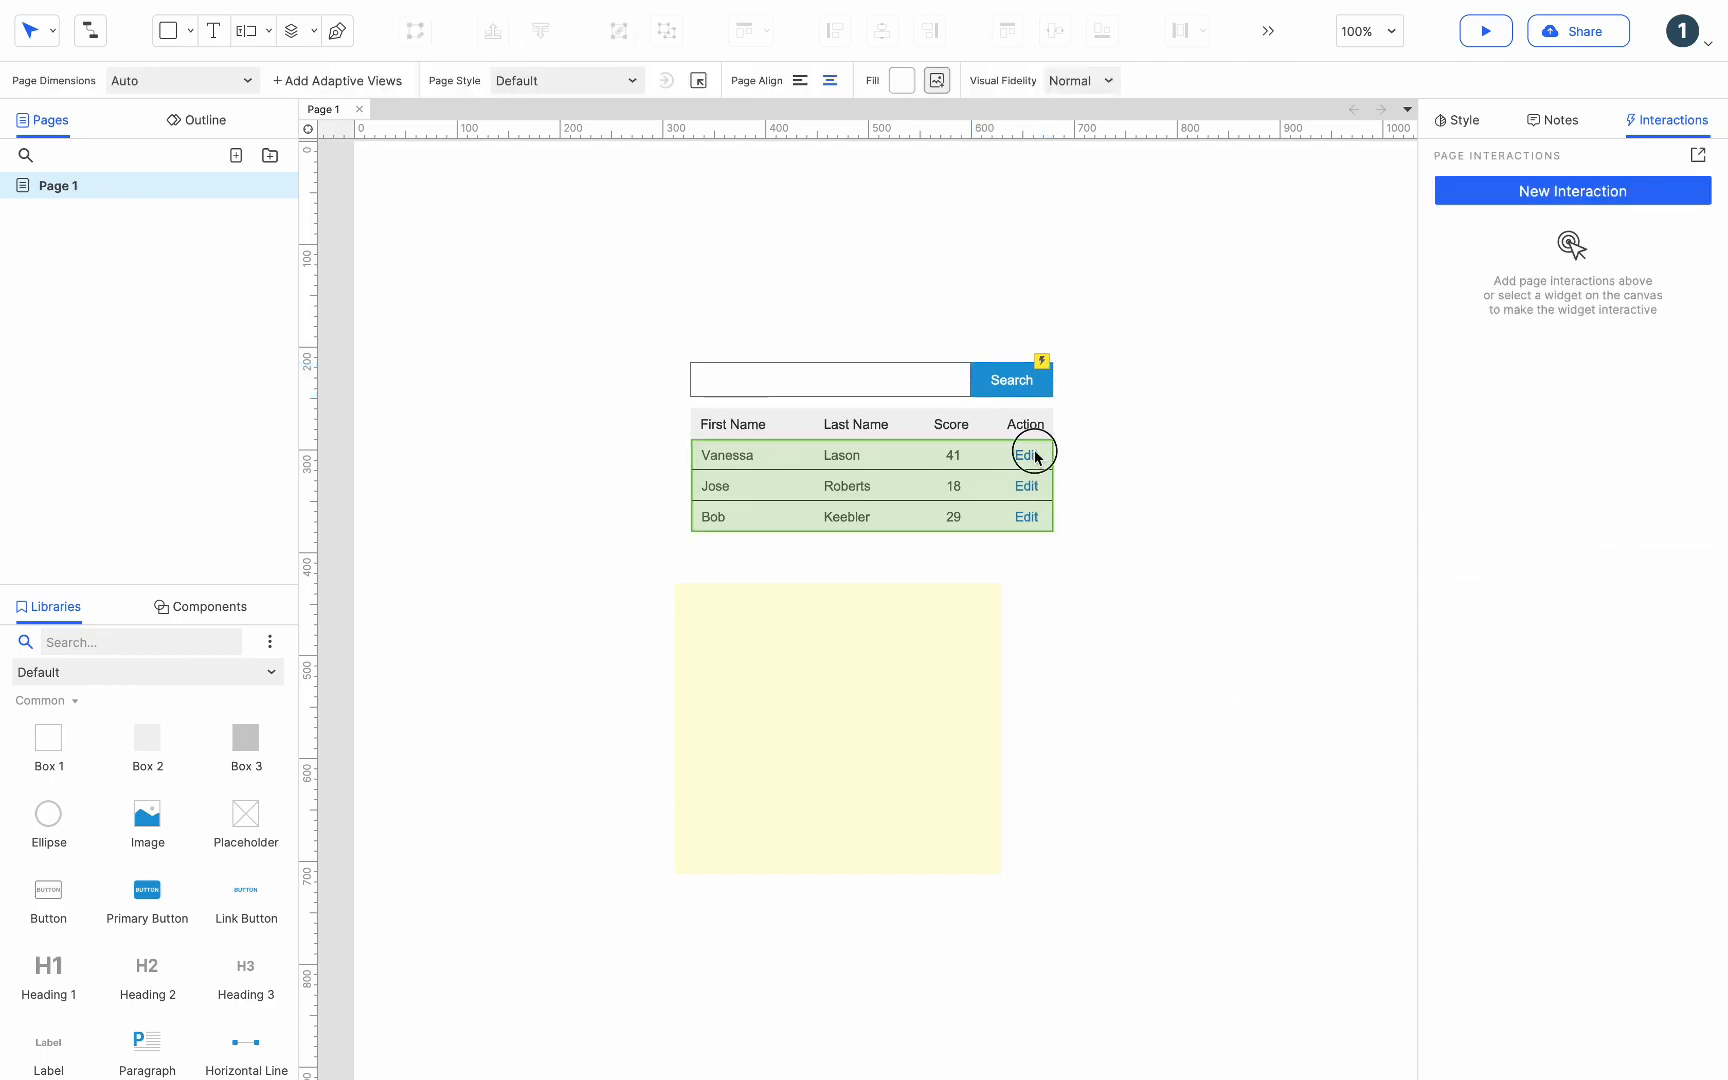
Step: Give the Edit cell inside the table repeater a click interaction that shows the Edit panel
{"action": "left_click", "coordinate": [1036, 457]}
{"action": "double_click", "coordinate": [1035, 457]}
{"action": "left_click", "coordinate": [1034, 458]}
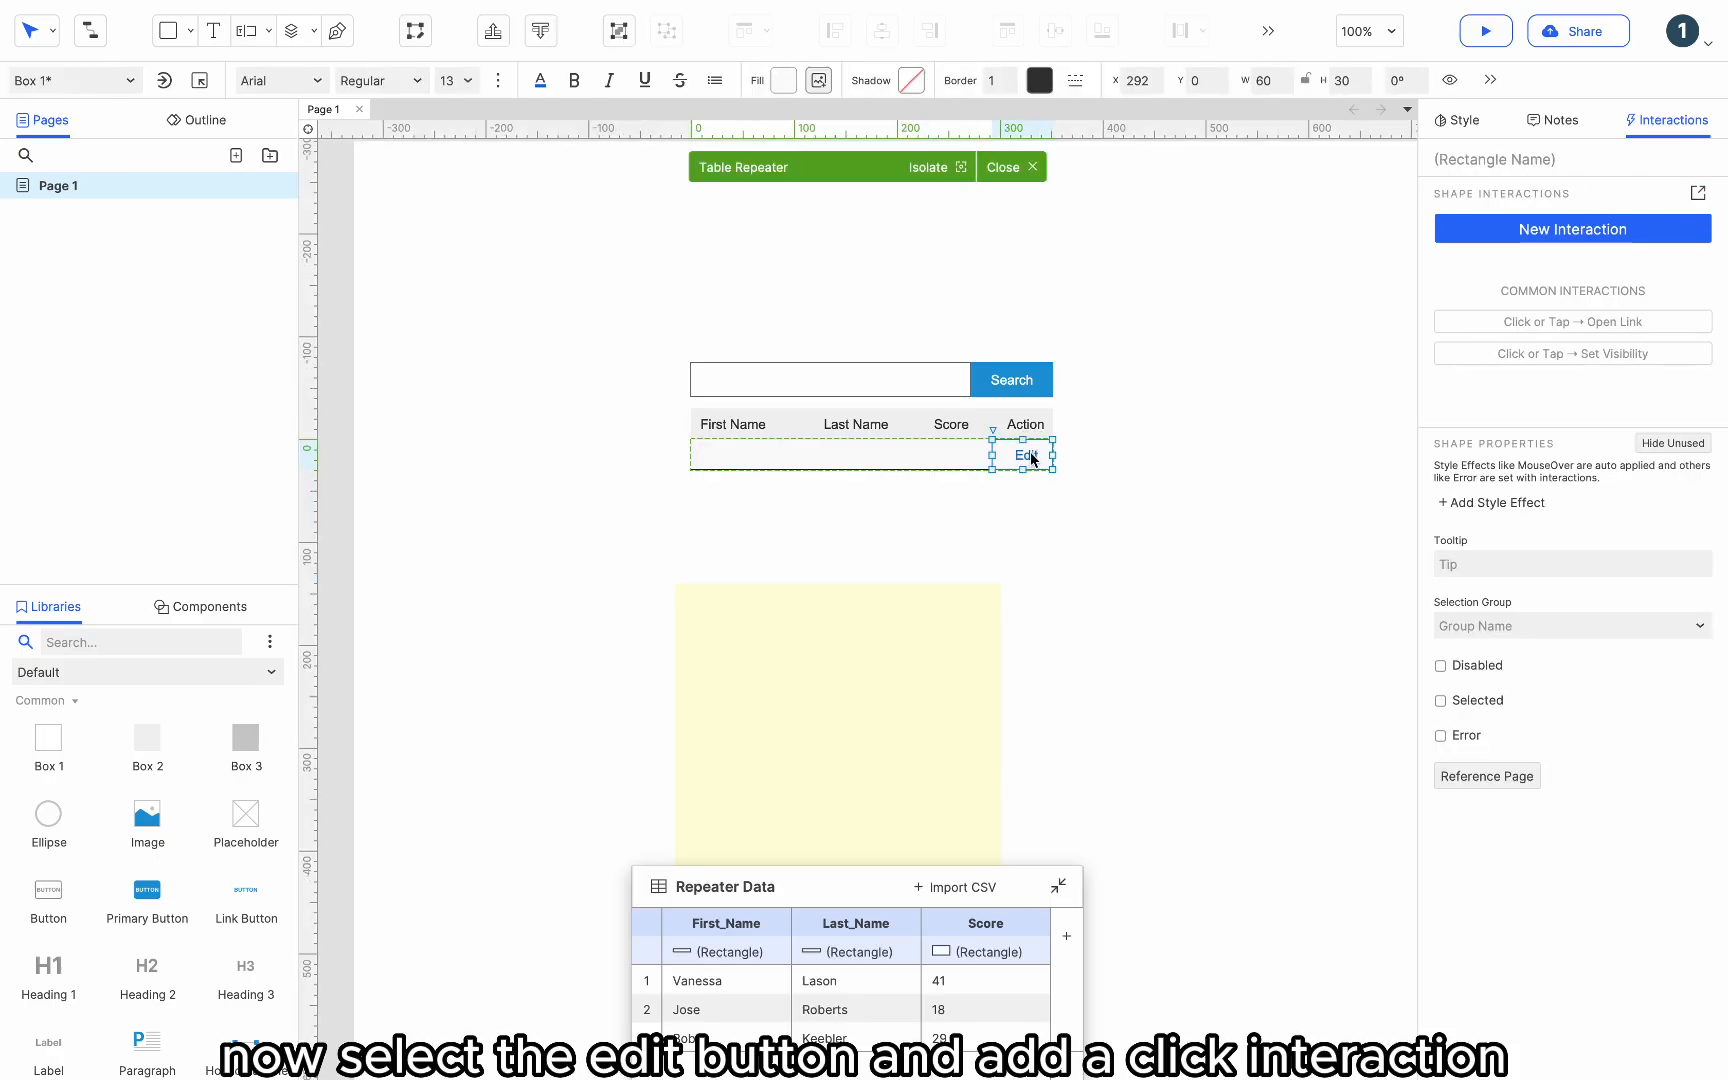
{"action": "left_click", "coordinate": [1438, 229]}
{"action": "left_click", "coordinate": [1497, 279]}
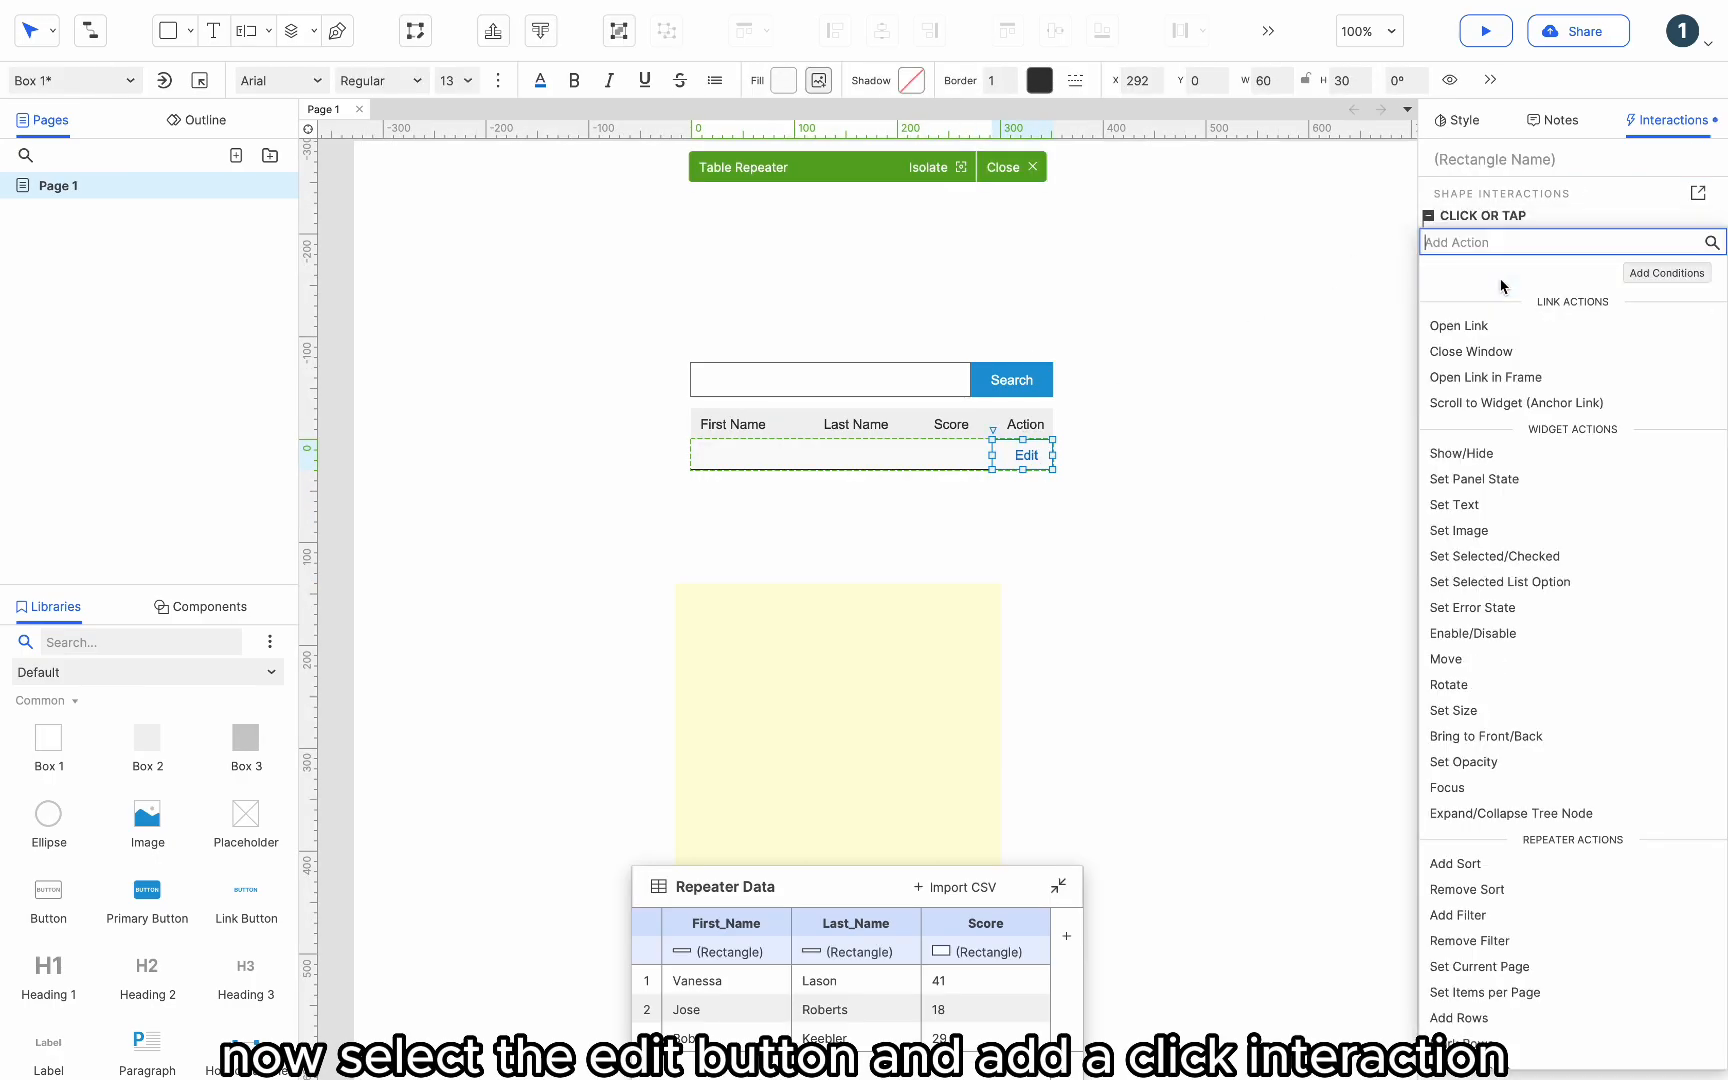
{"action": "left_click", "coordinate": [1497, 453]}
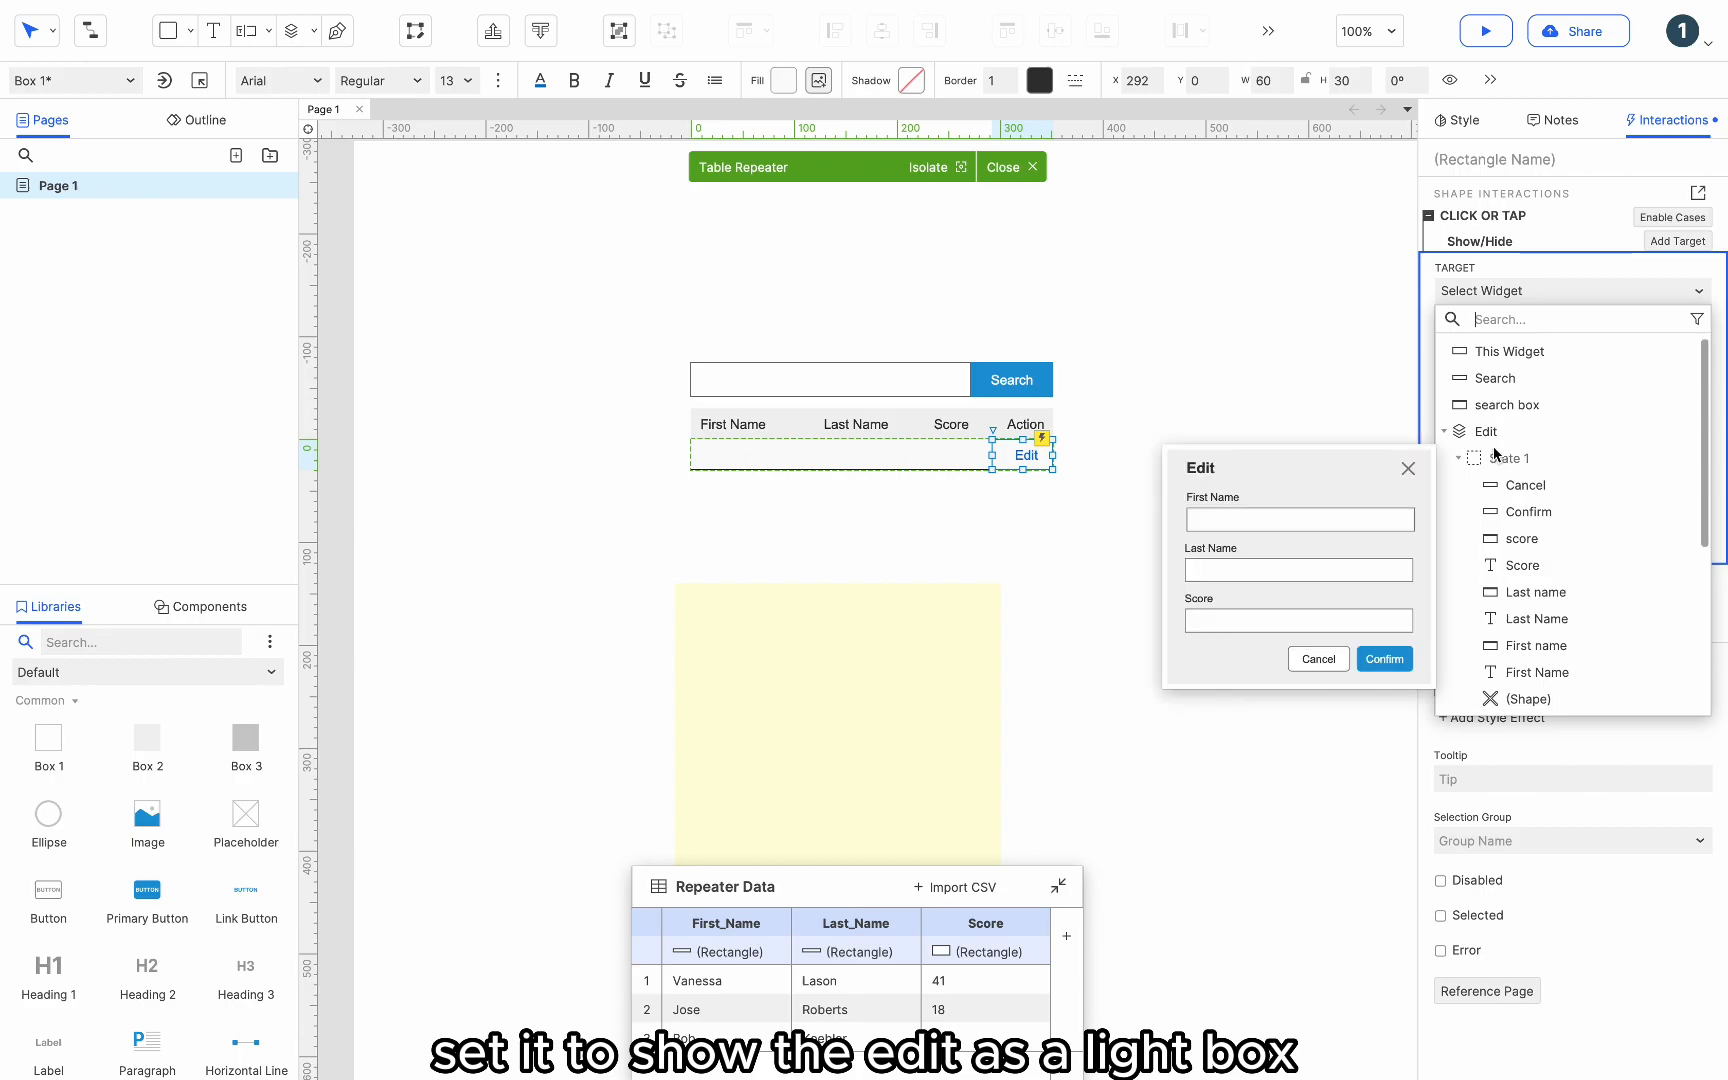
{"action": "left_click", "coordinate": [1496, 432]}
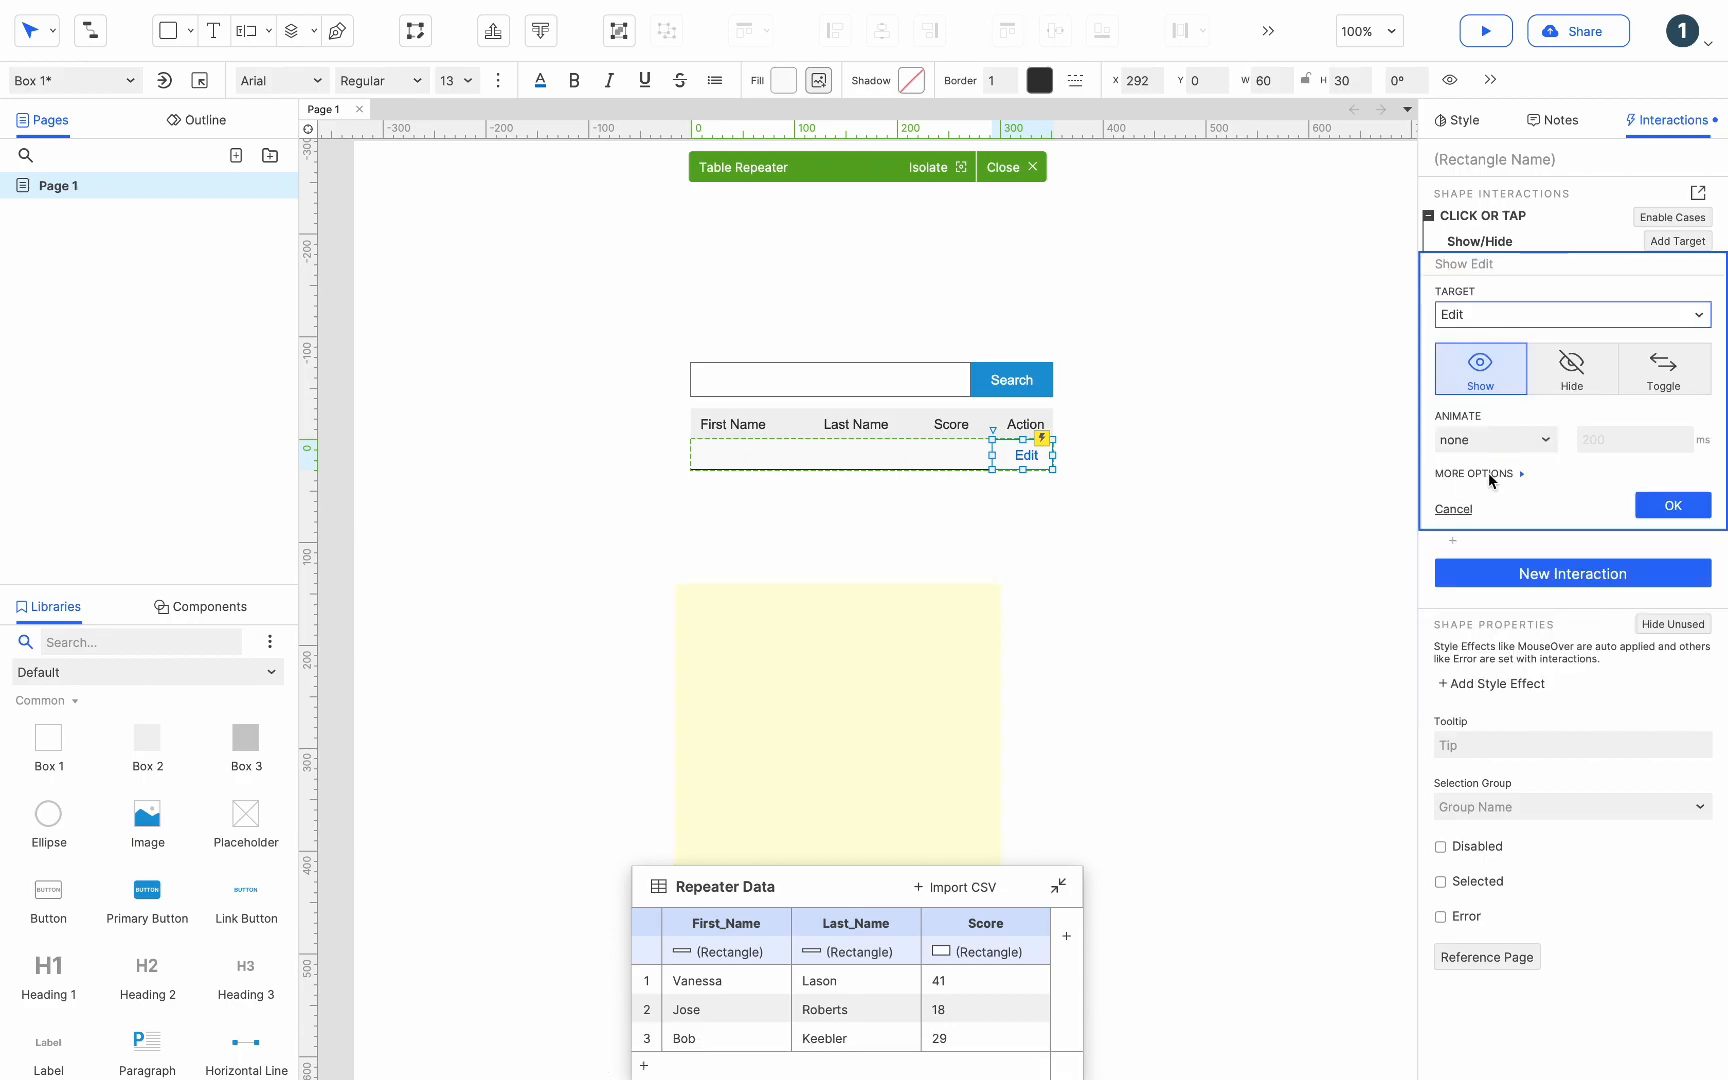
Step: Set the Show Edit action's special behavior to Treat as lightbox
{"action": "left_click", "coordinate": [1488, 473]}
{"action": "left_click", "coordinate": [1498, 526]}
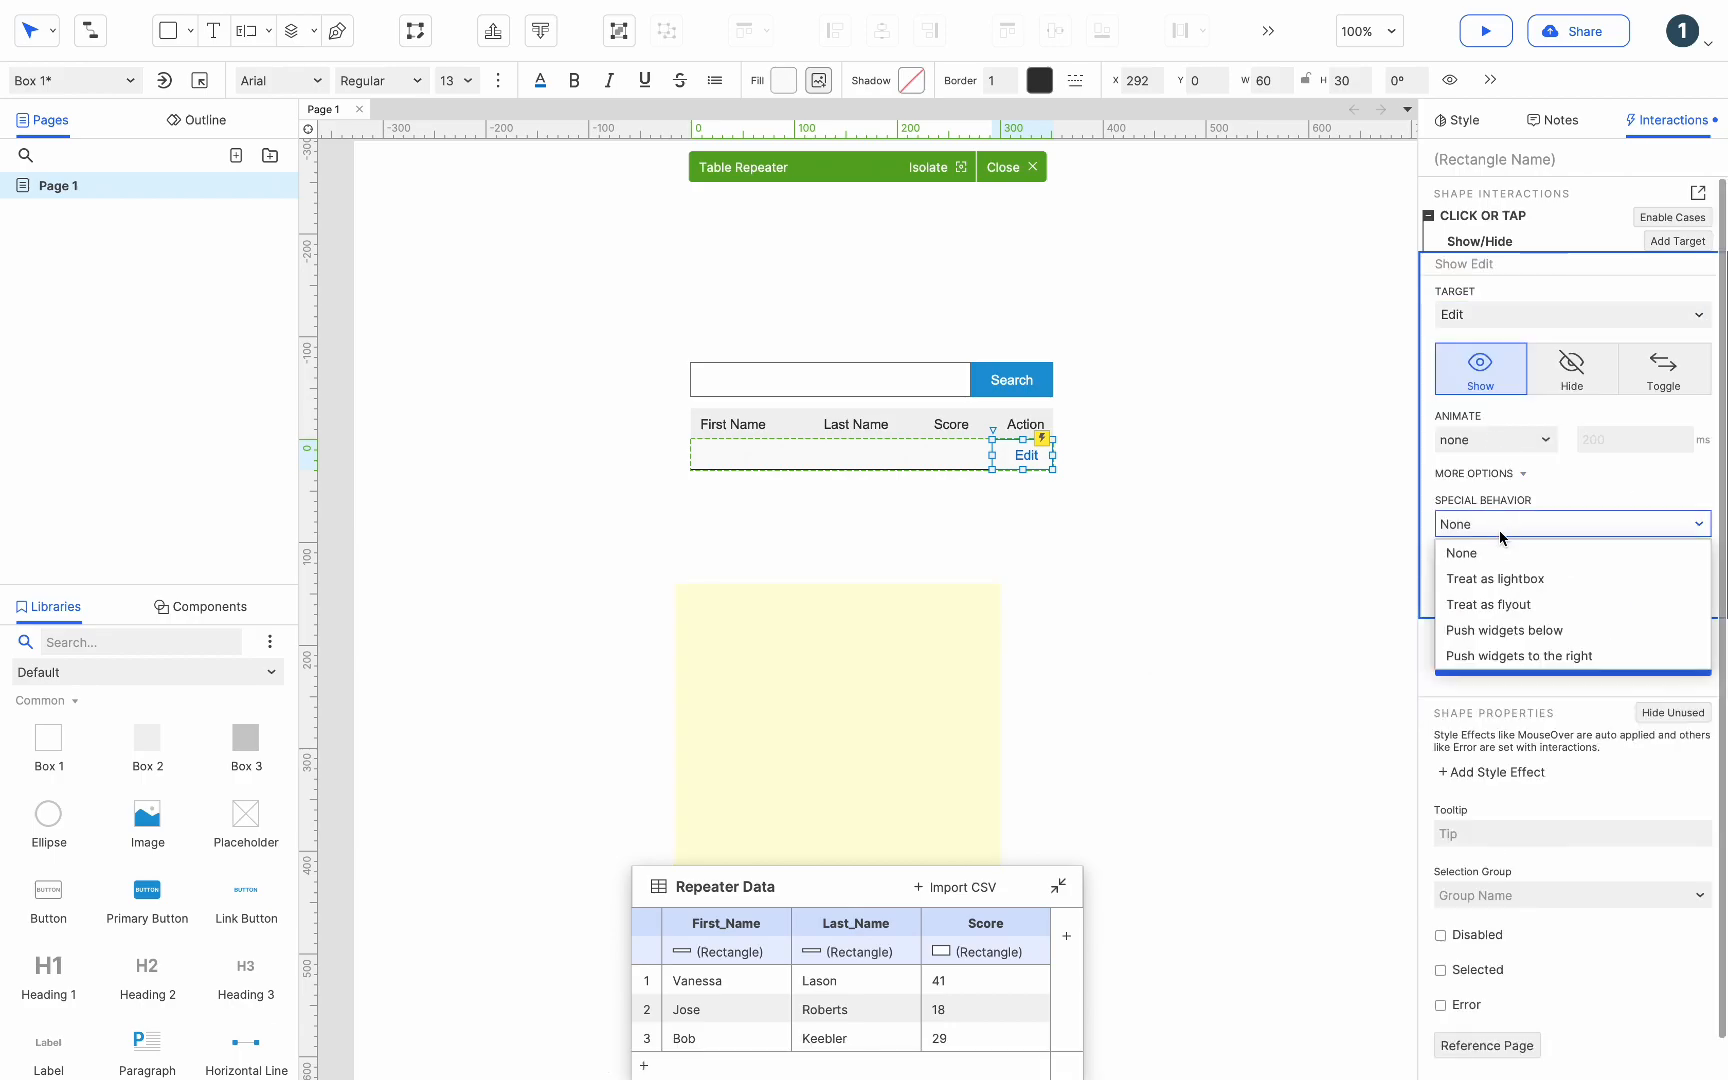
{"action": "left_click", "coordinate": [1498, 579]}
{"action": "left_click", "coordinate": [1680, 633]}
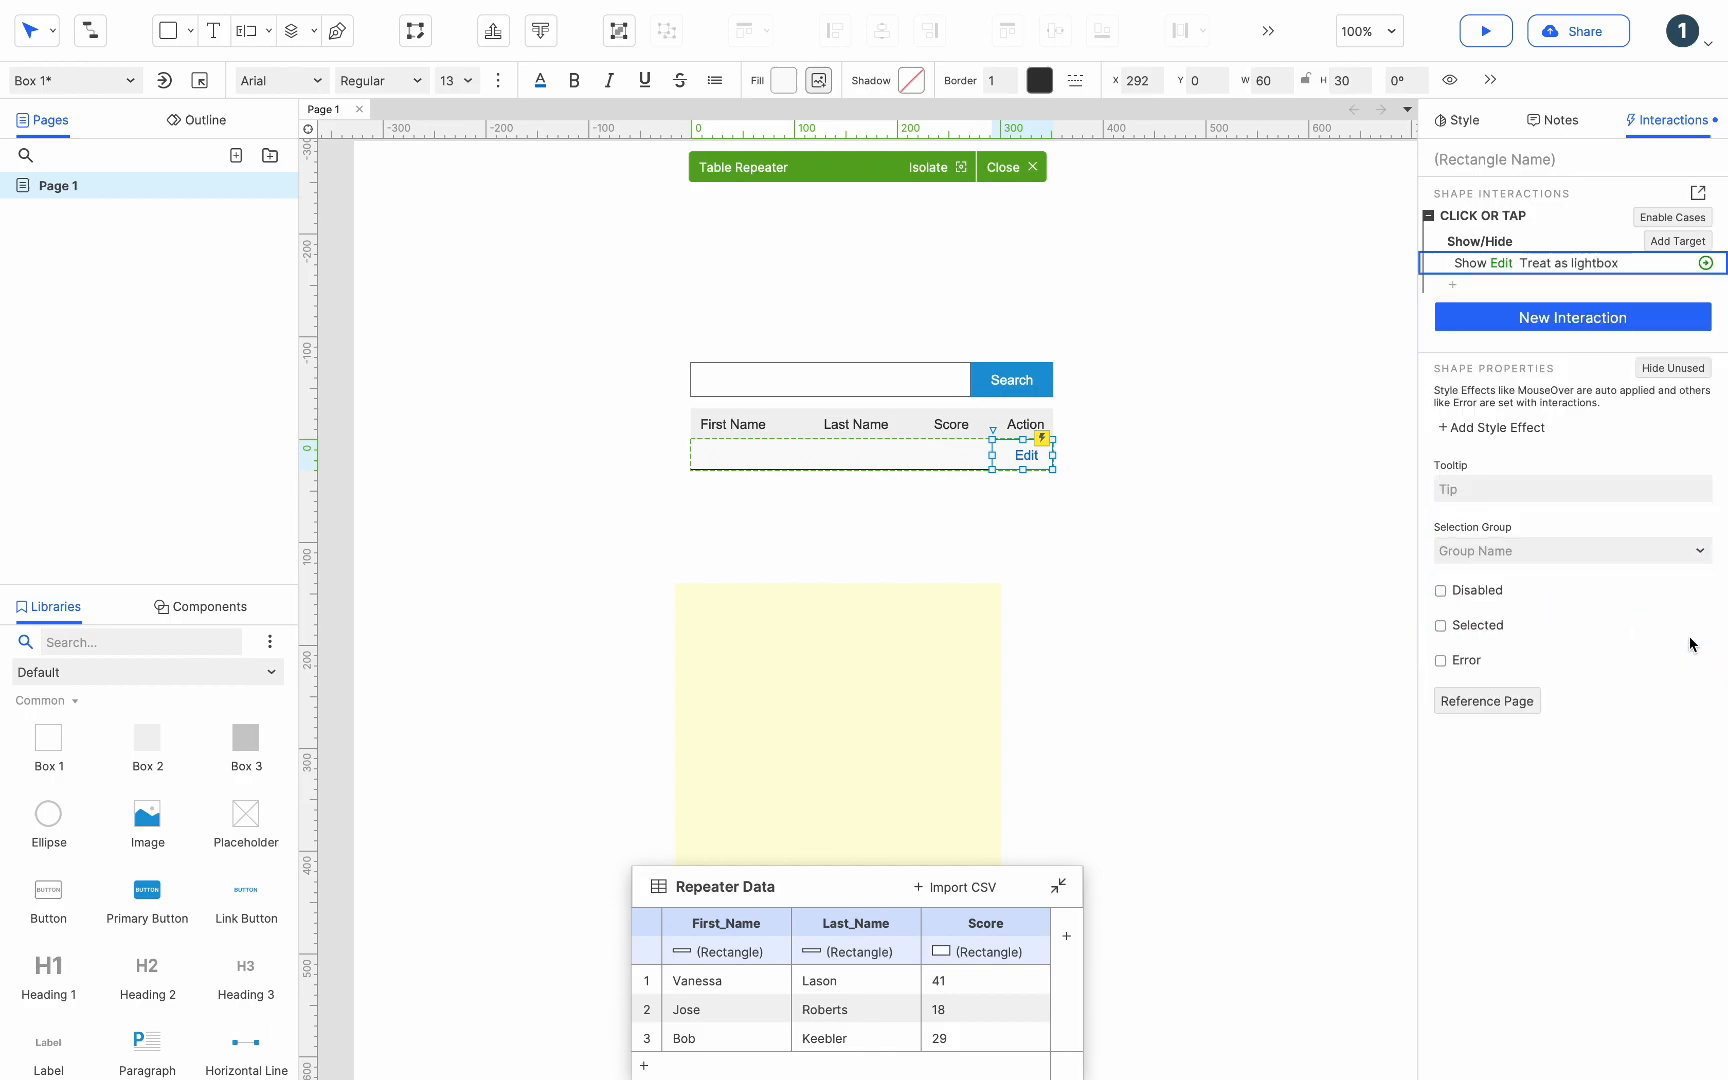
{"action": "left_click", "coordinate": [1453, 286]}
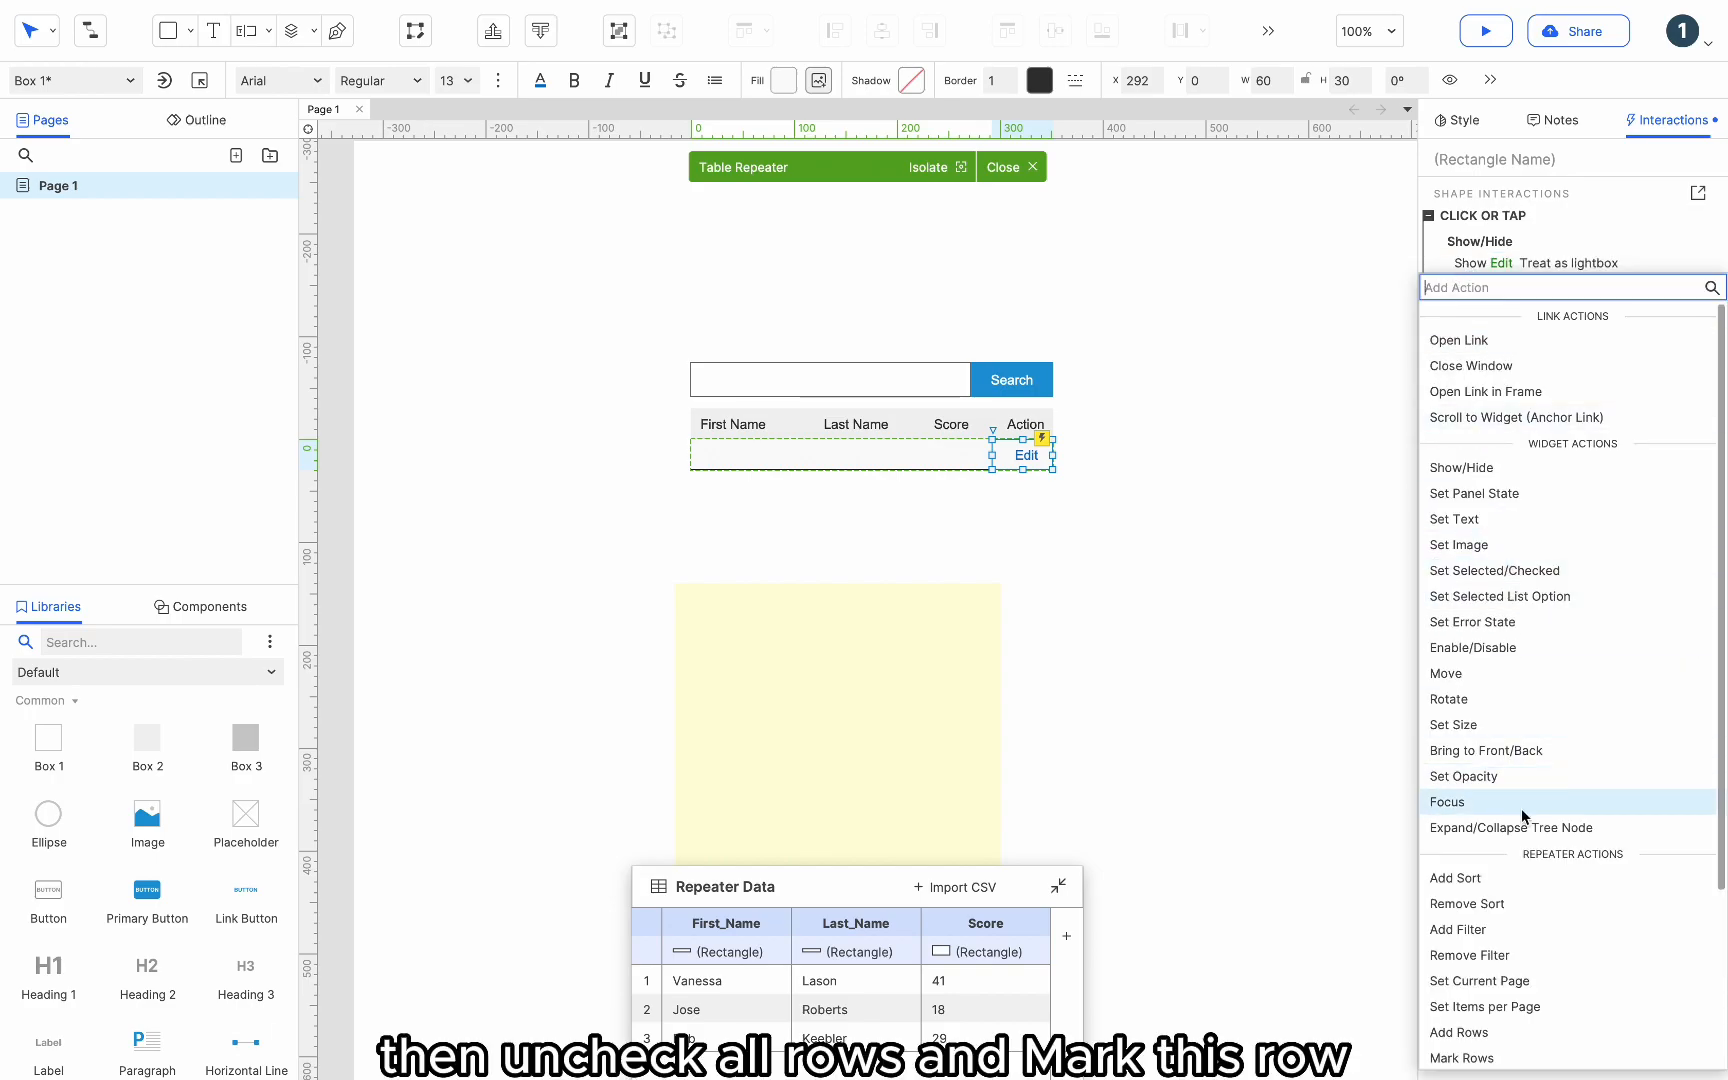
{"action": "left_click", "coordinate": [1490, 953]}
{"action": "left_click", "coordinate": [1536, 402]}
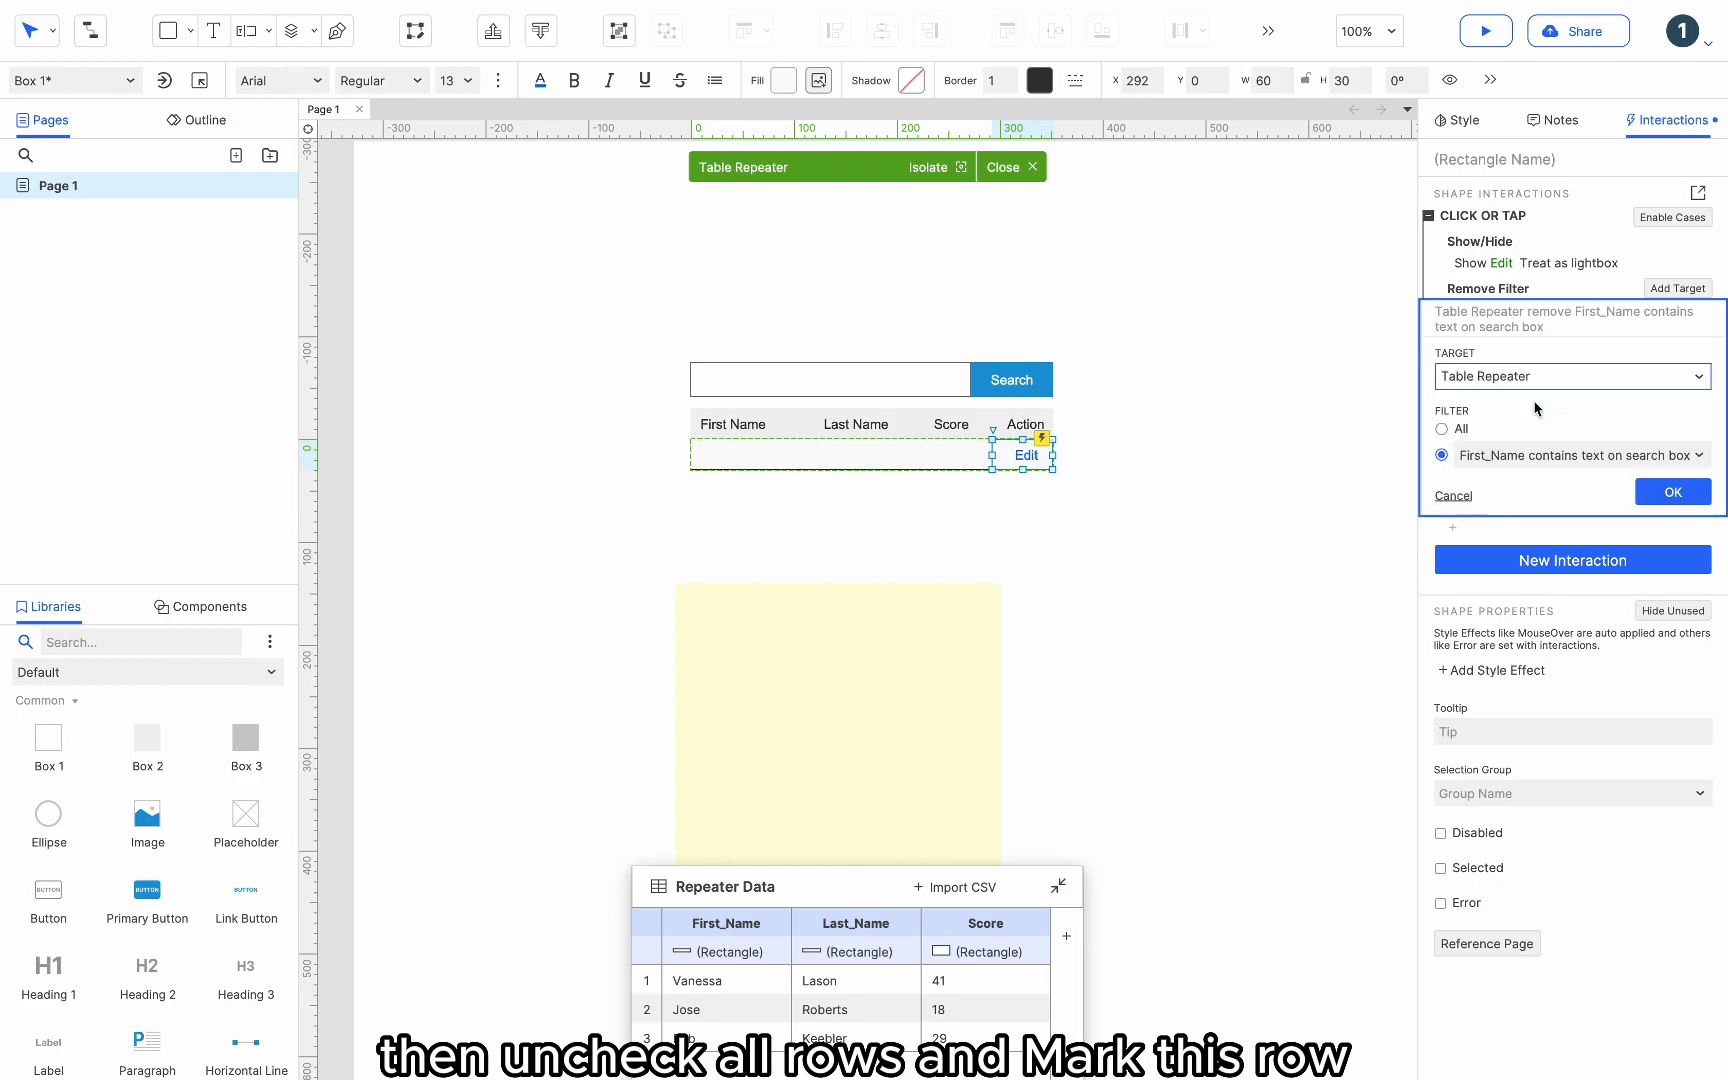
{"action": "left_click", "coordinate": [1441, 428]}
{"action": "left_click", "coordinate": [1668, 478]}
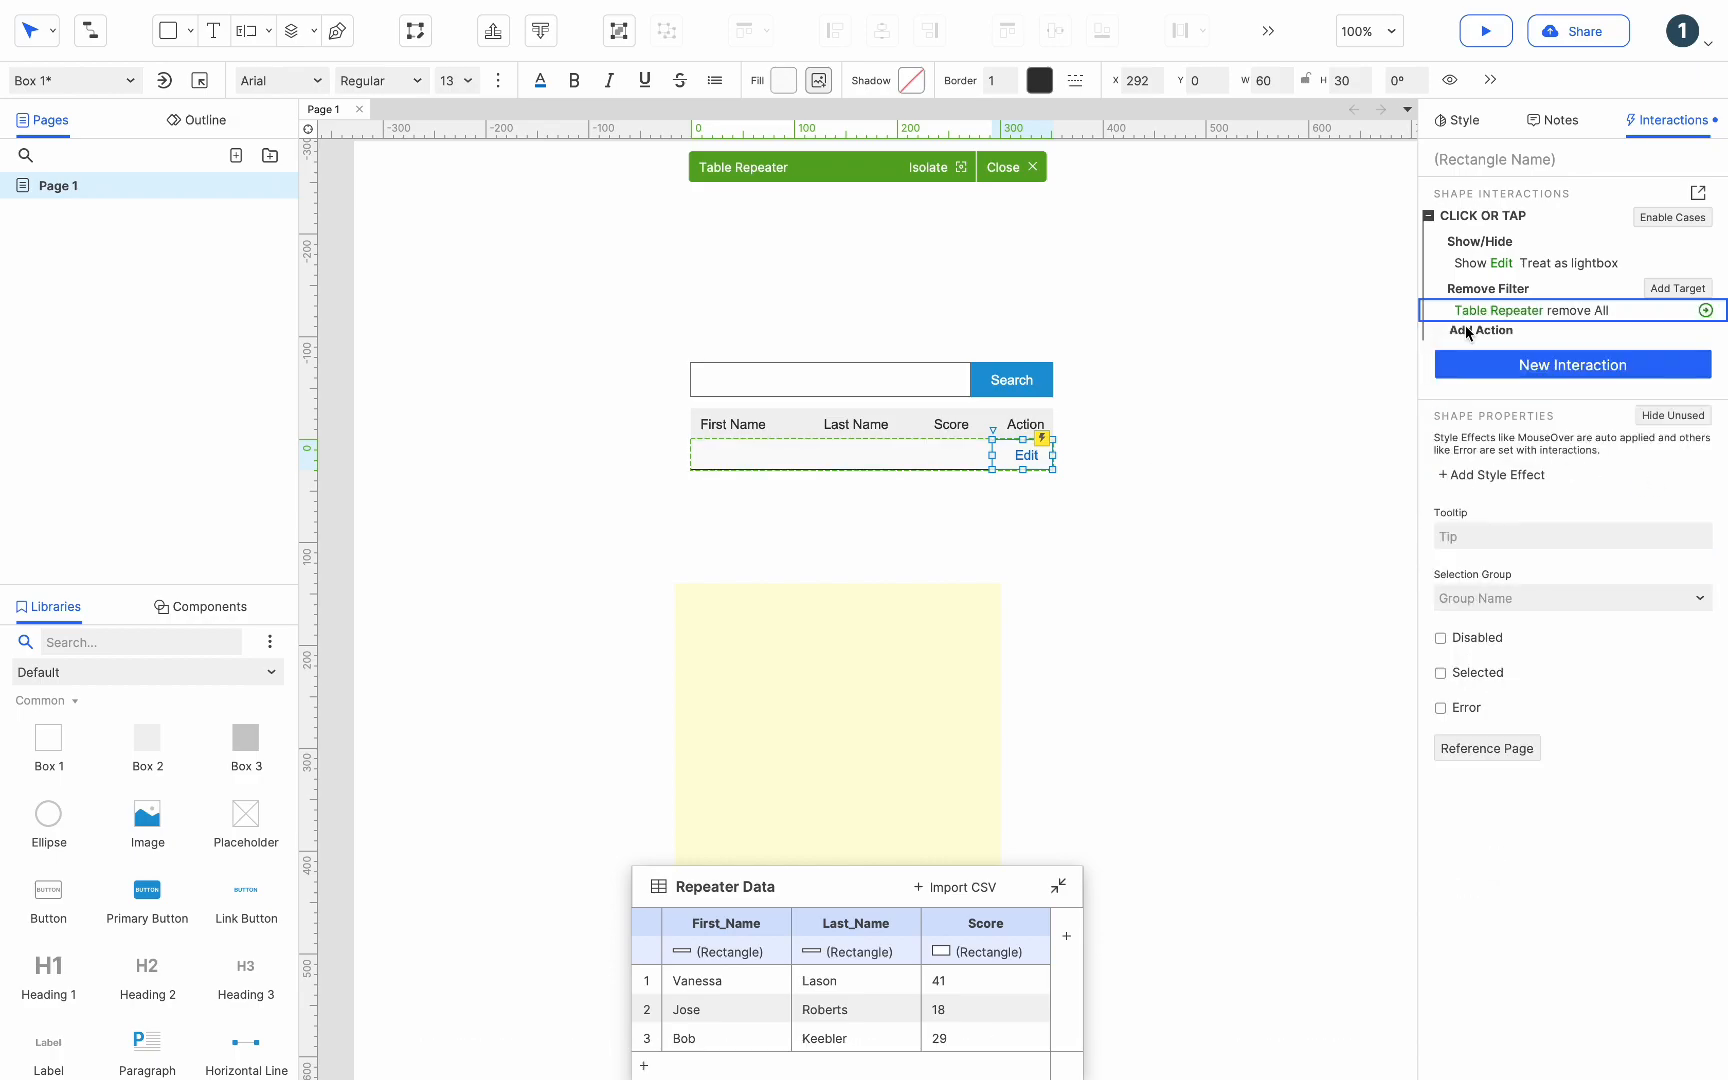
{"action": "left_click", "coordinate": [1478, 290]}
{"action": "key", "text": "Delete"}
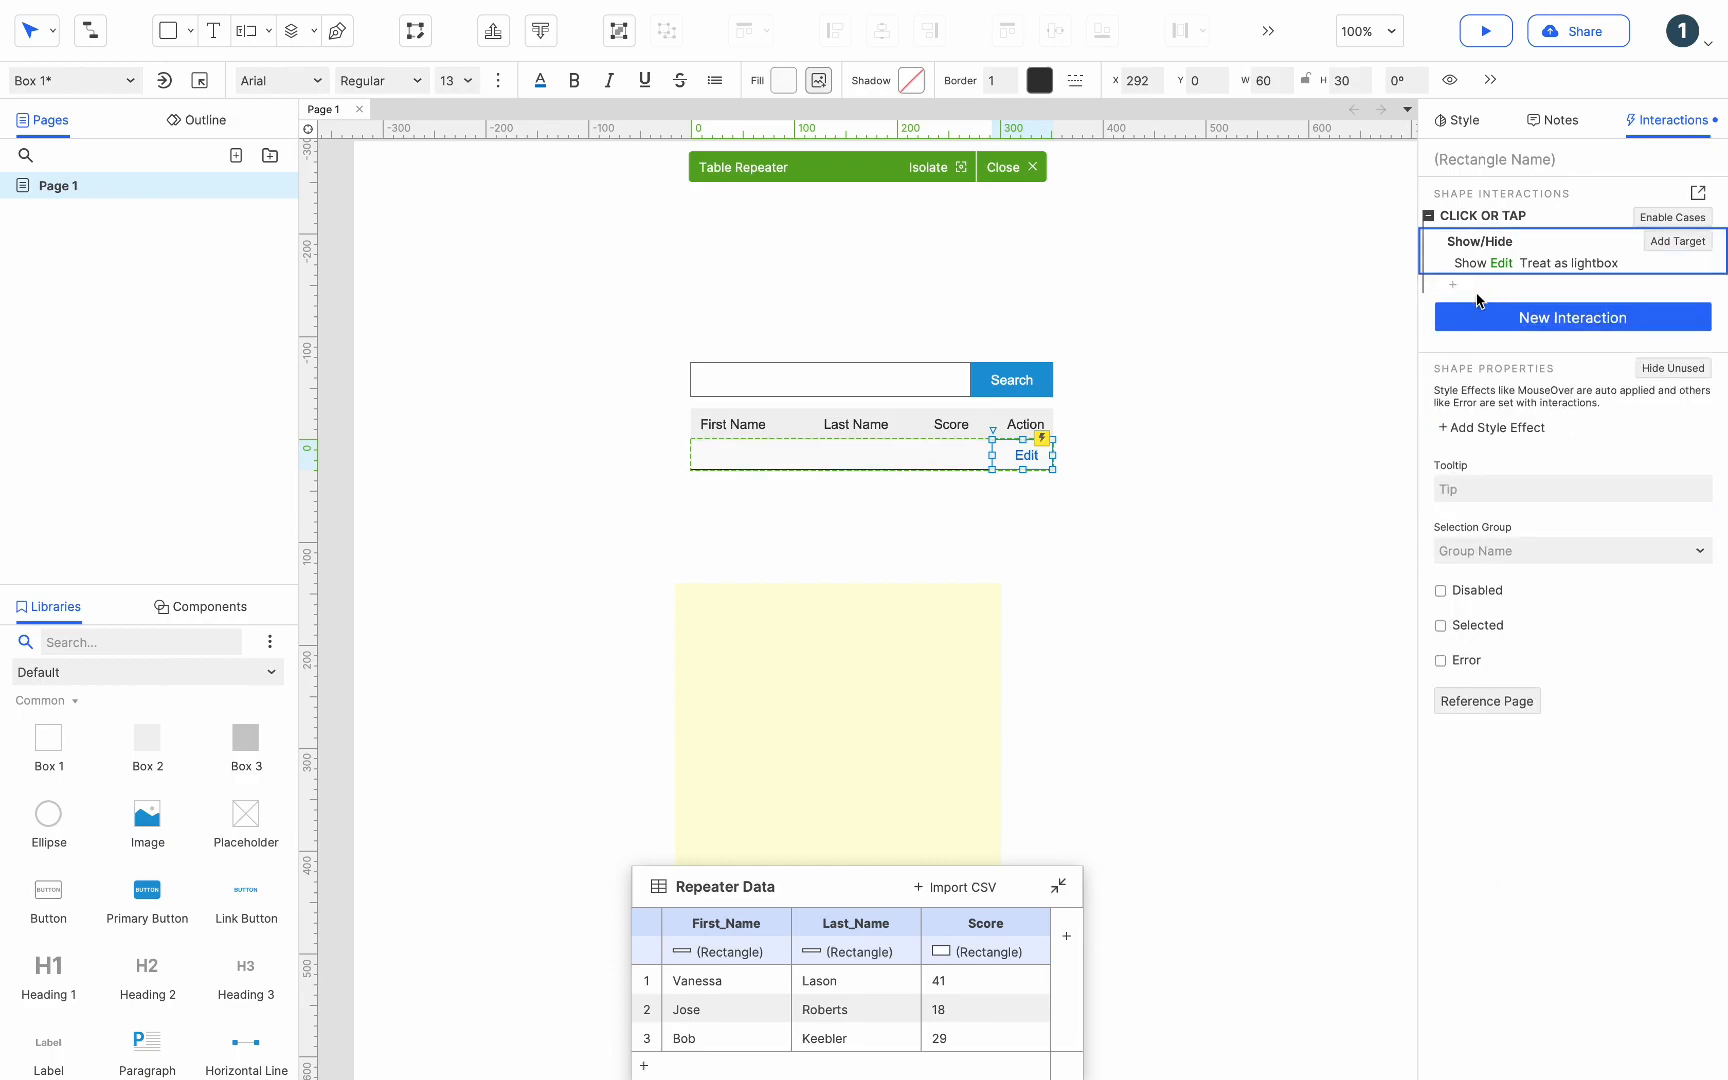
Step: Add an Unmark Rows action to the Edit cell's click interaction, covering all rows of the Table Repeater
{"action": "left_click", "coordinate": [1458, 284]}
{"action": "scroll", "coordinate": [1521, 770], "scroll_direction": "down", "scroll_amount": 2}
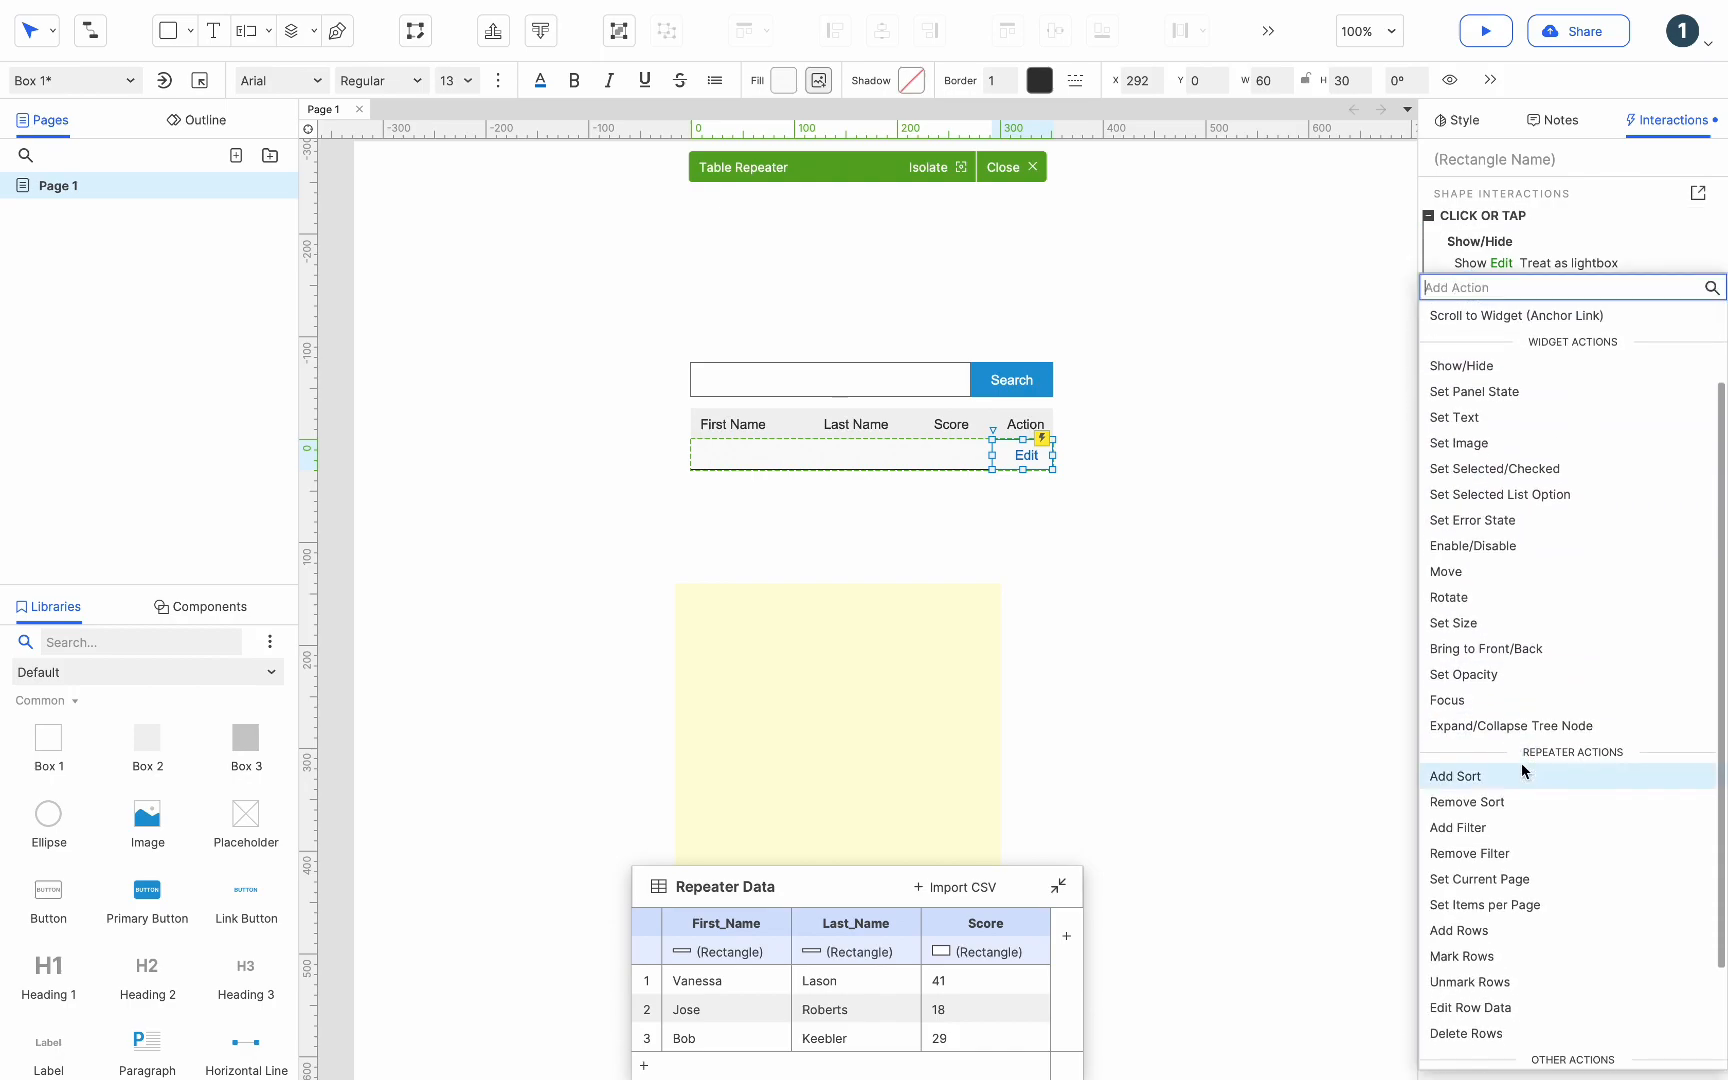
{"action": "left_click", "coordinate": [1470, 979]}
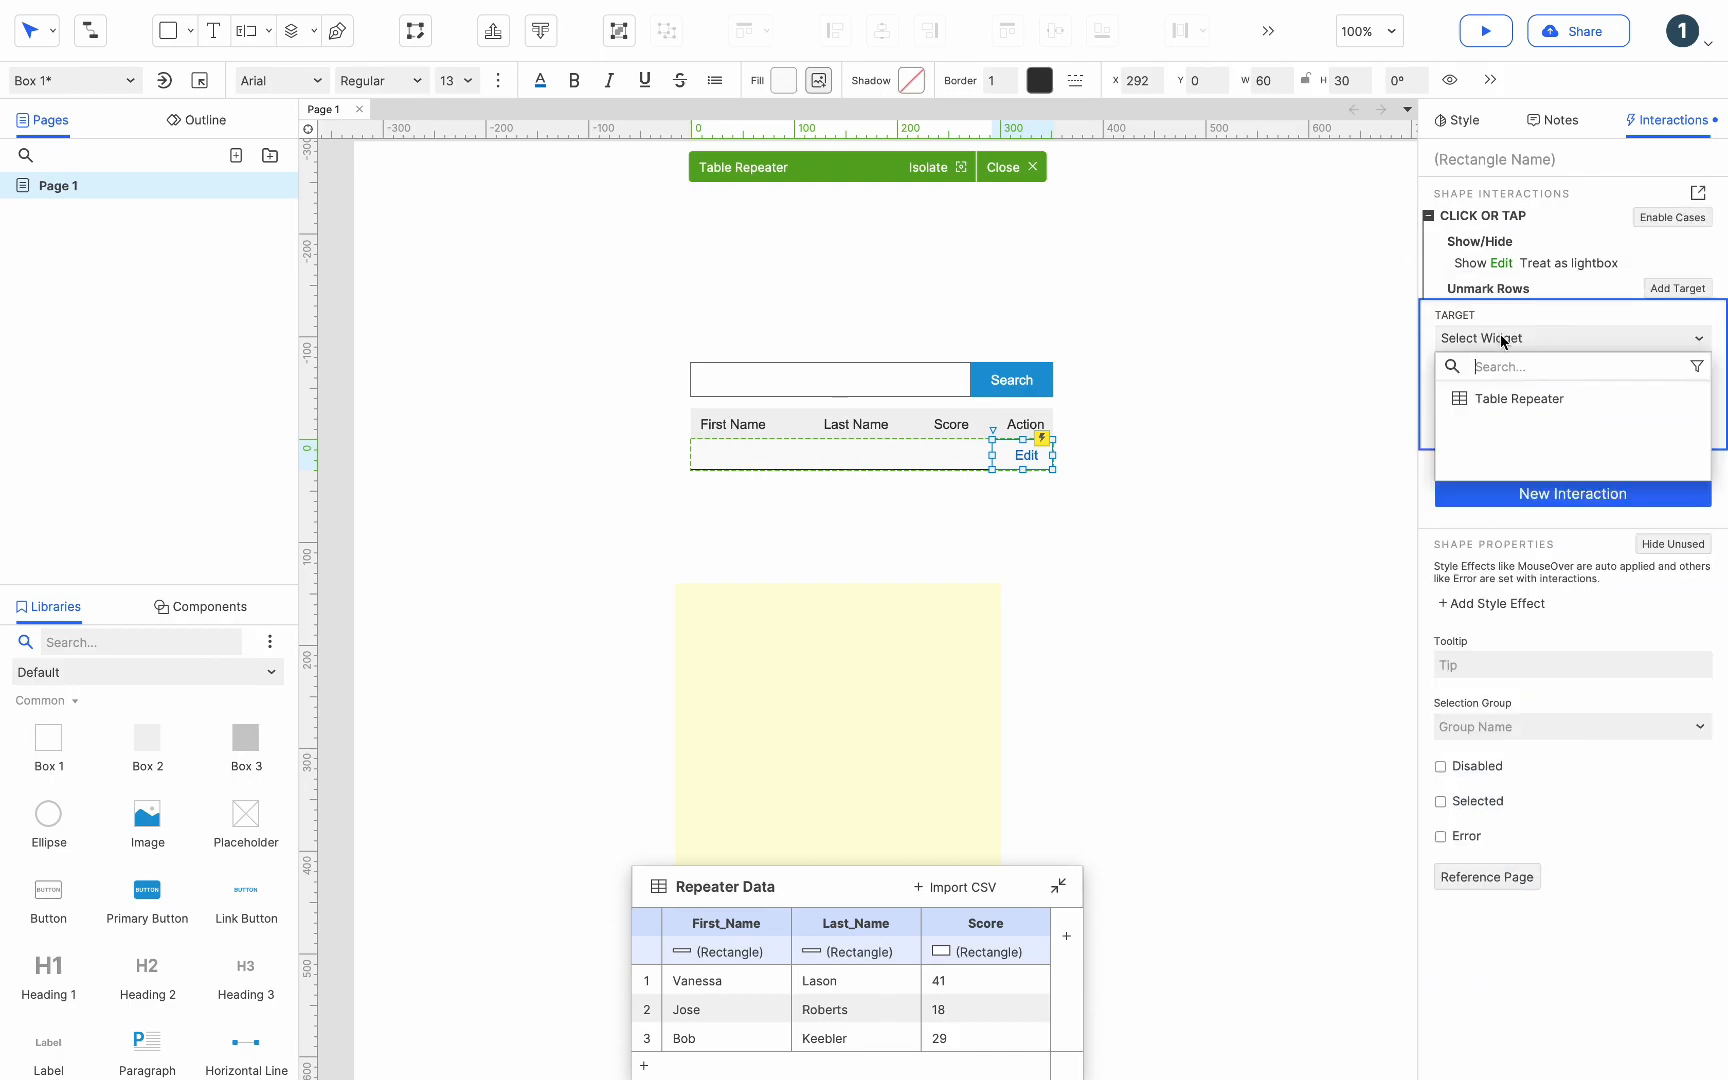
{"action": "left_click", "coordinate": [1497, 395]}
{"action": "left_click", "coordinate": [1579, 414]}
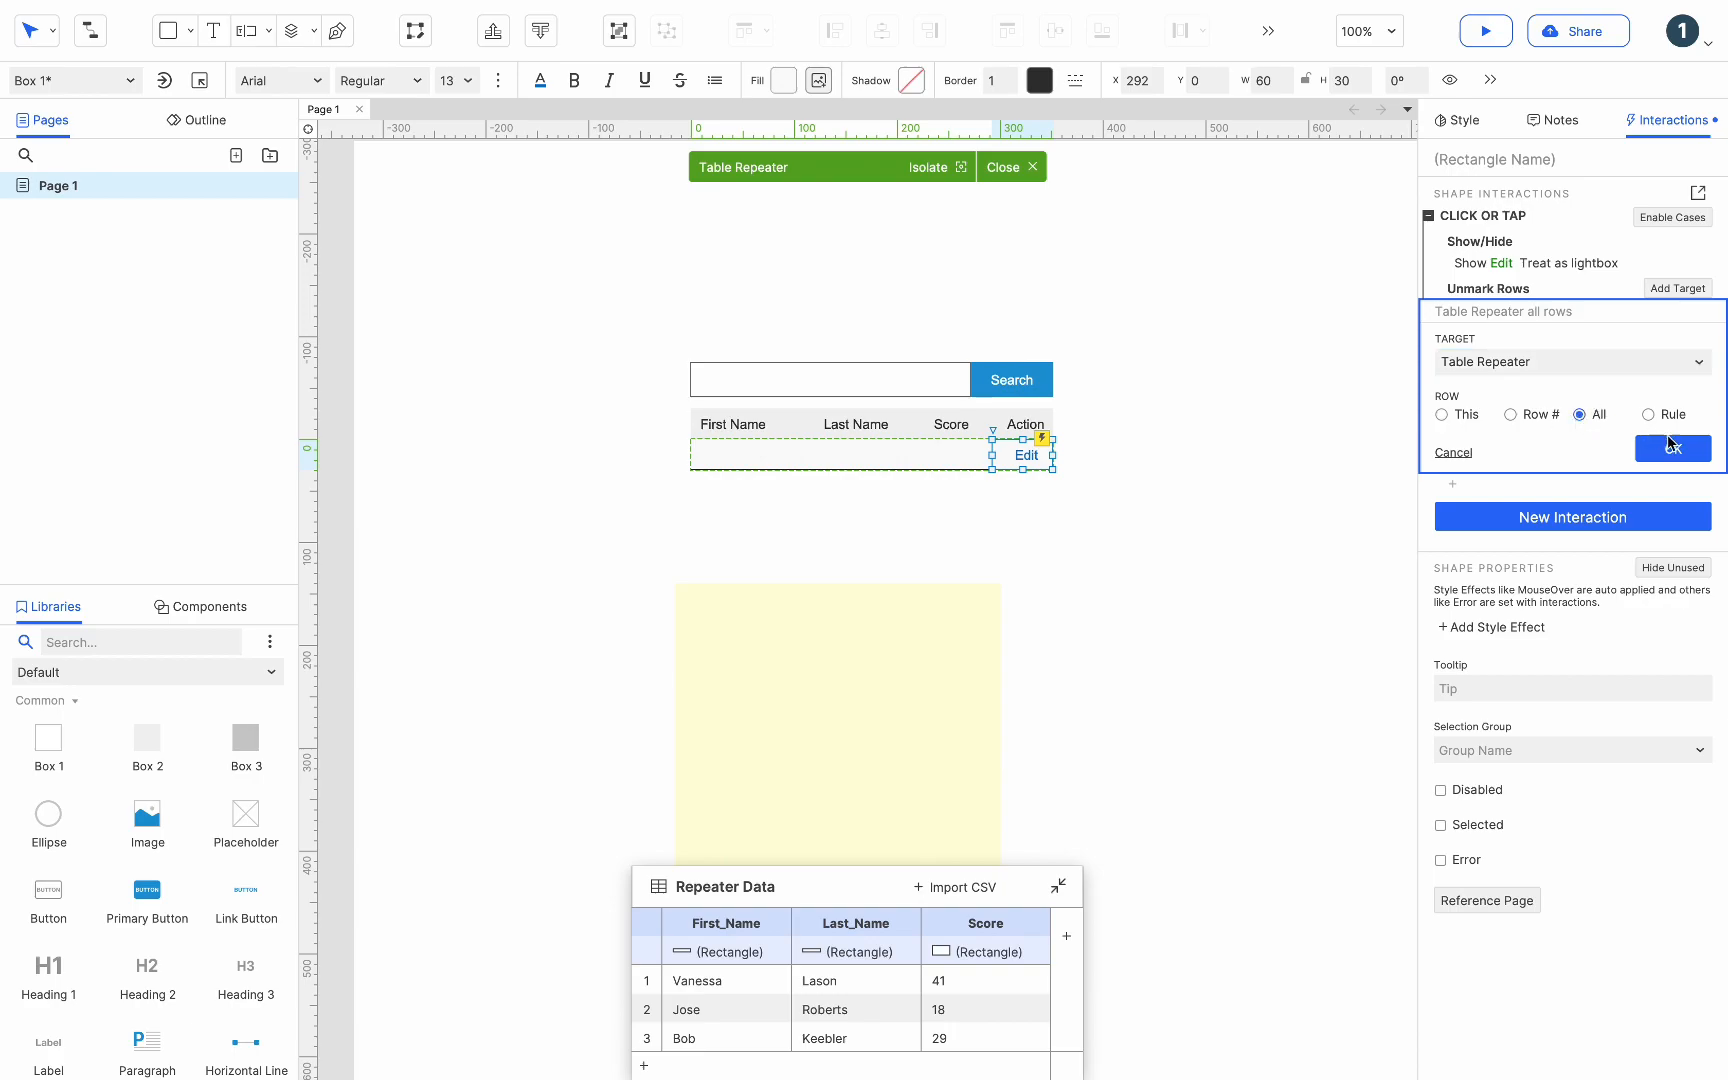
{"action": "left_click", "coordinate": [1672, 448]}
Step: Add a Mark Rows action to the same click interaction for this row of the Table Repeater
{"action": "left_click", "coordinate": [1453, 331]}
{"action": "scroll", "coordinate": [1526, 657], "scroll_direction": "down", "scroll_amount": 3}
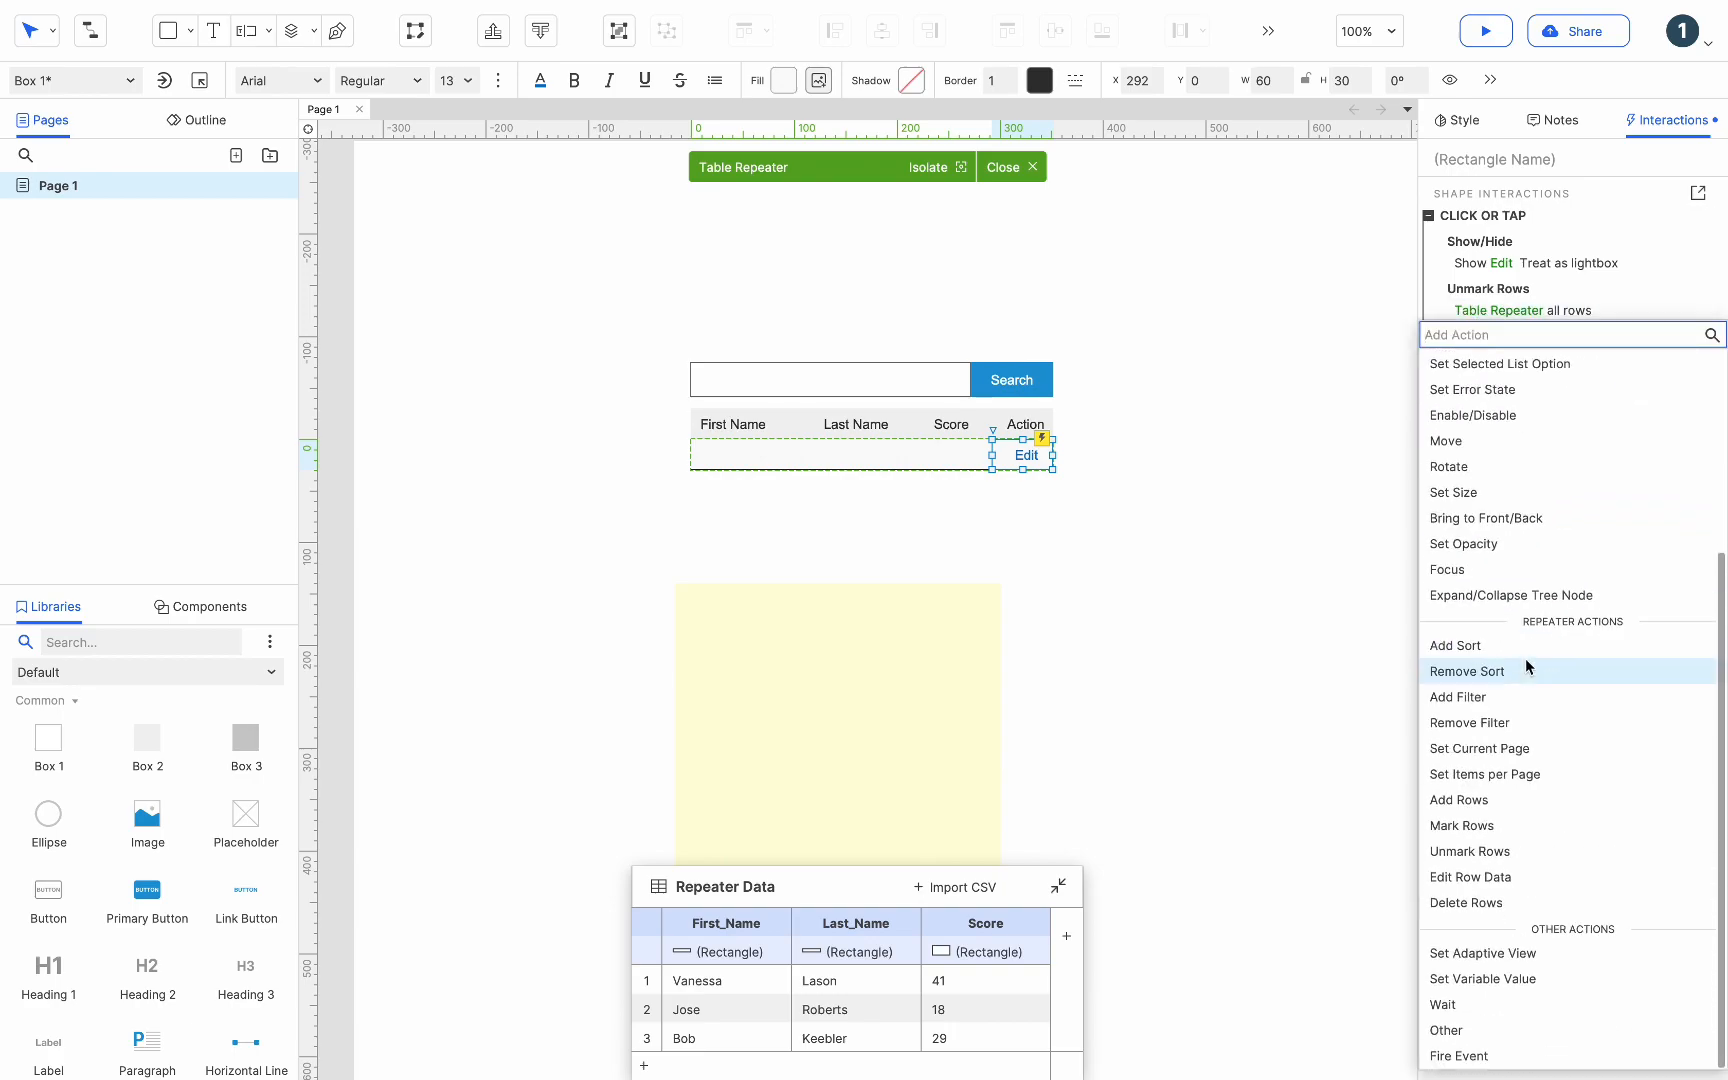
{"action": "left_click", "coordinate": [1515, 826]}
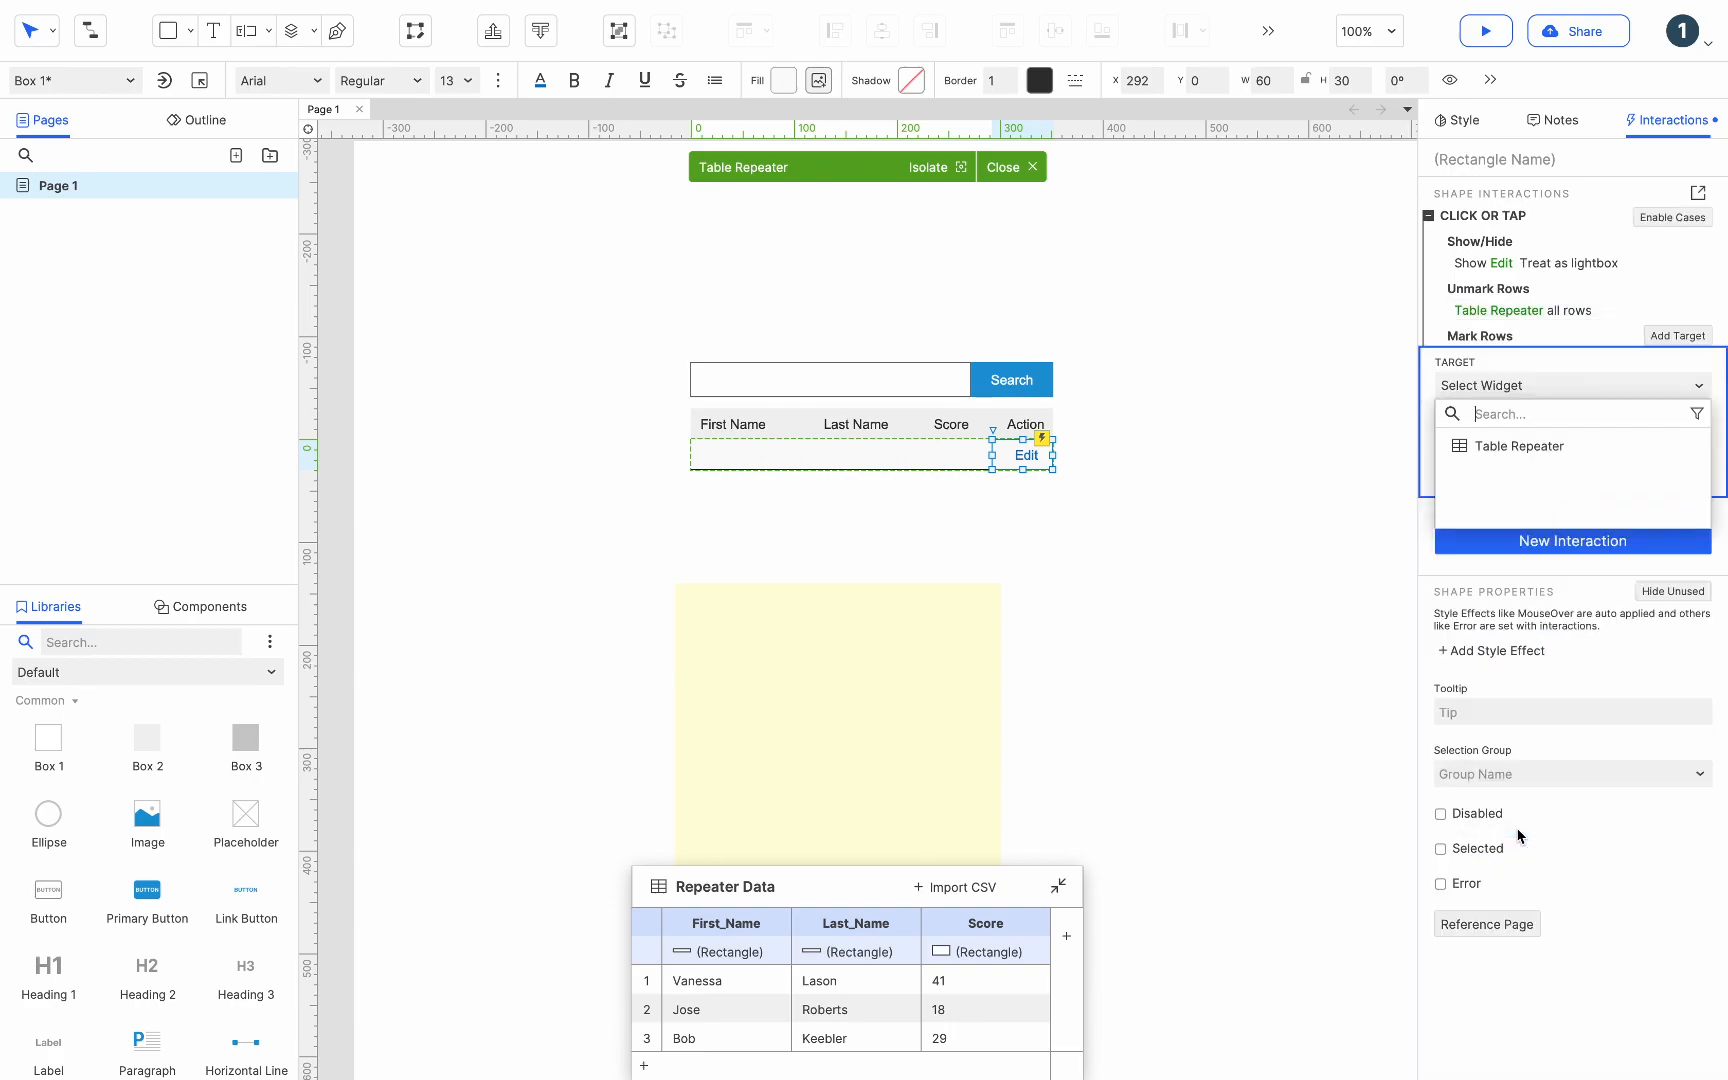
{"action": "left_click", "coordinate": [1513, 448]}
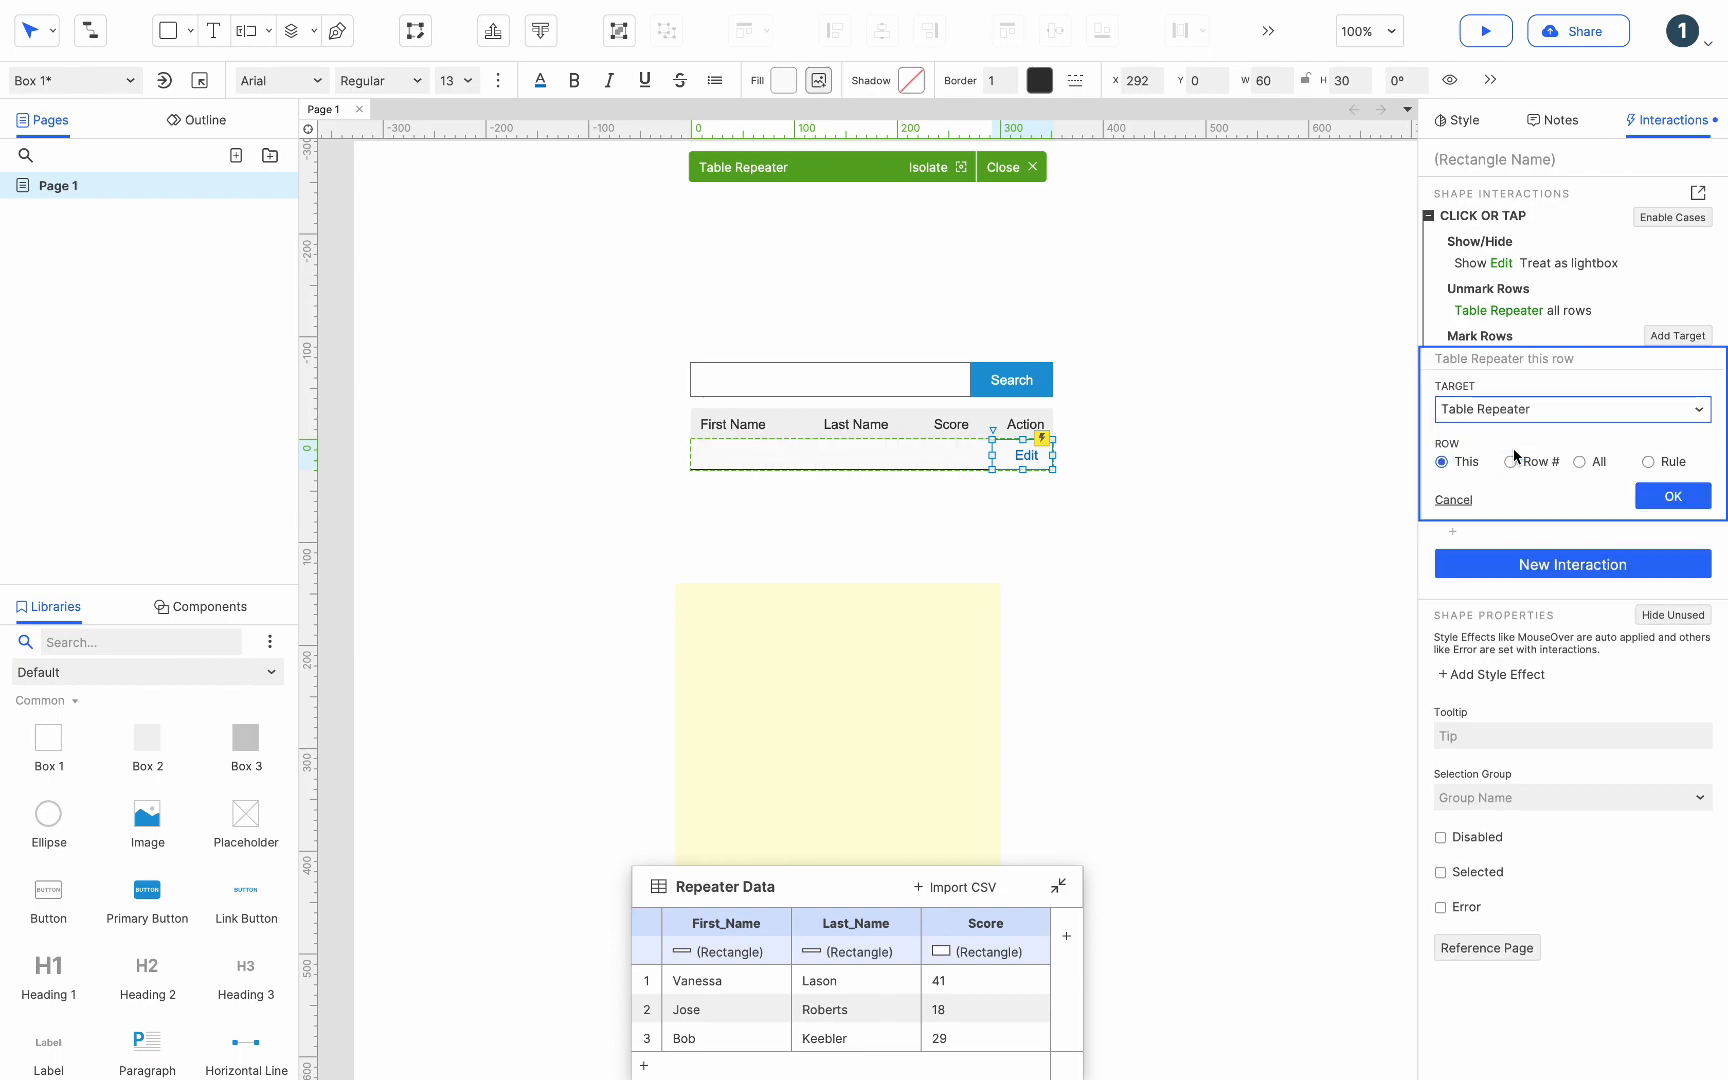
{"action": "left_click", "coordinate": [1673, 497]}
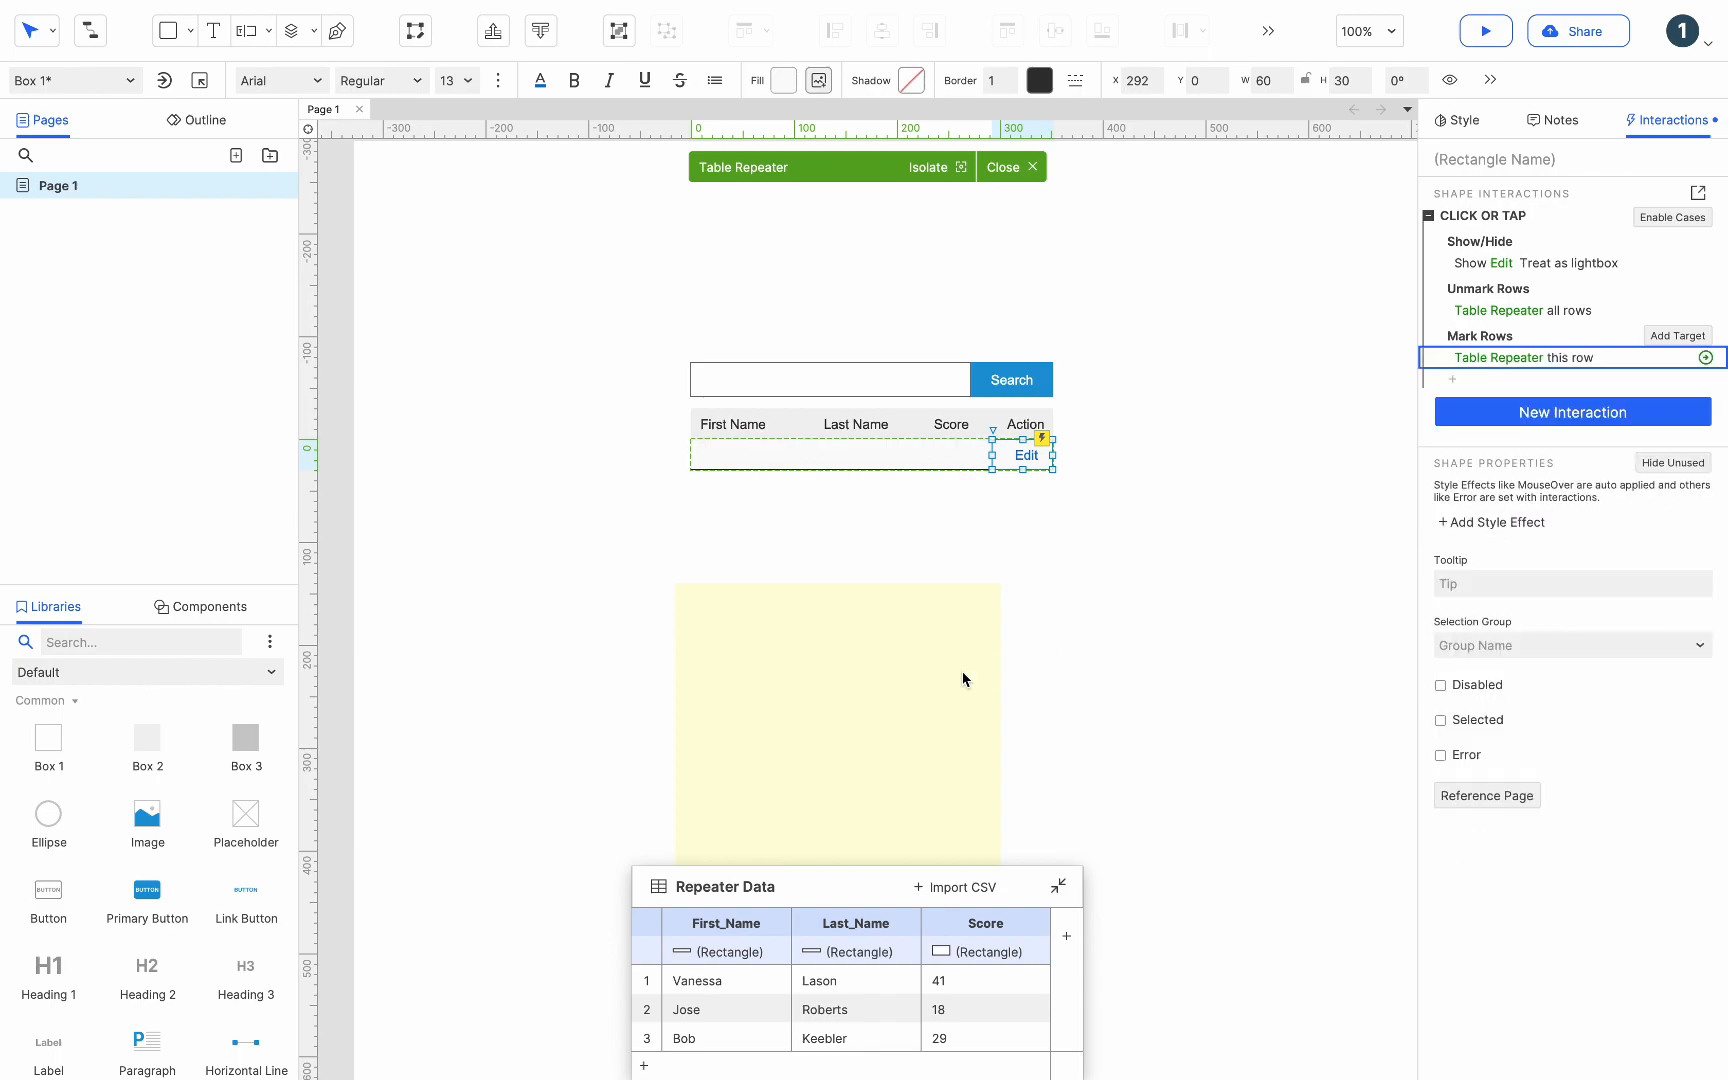
Step: Give the Confirm button inside the Edit panel a click interaction that hides the Edit panel
{"action": "left_click", "coordinate": [930, 655]}
{"action": "left_click", "coordinate": [917, 656]}
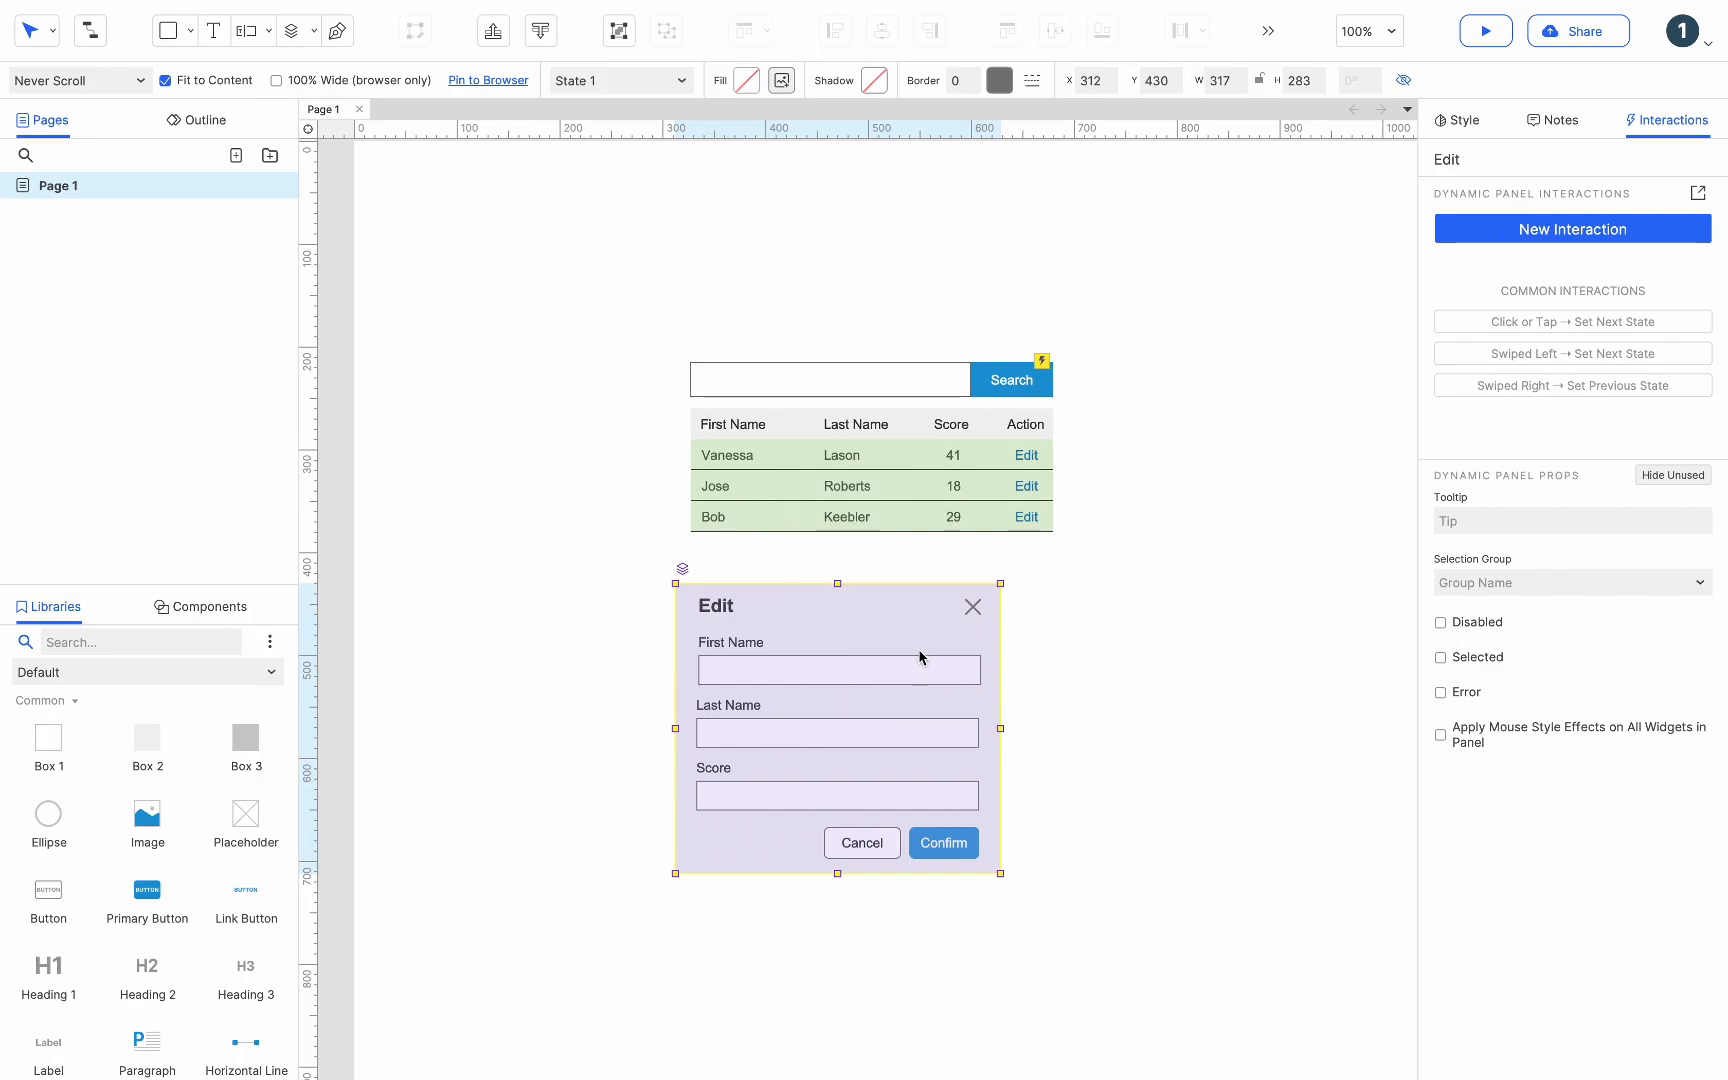
{"action": "double_click", "coordinate": [918, 652]}
{"action": "left_click", "coordinate": [958, 841]}
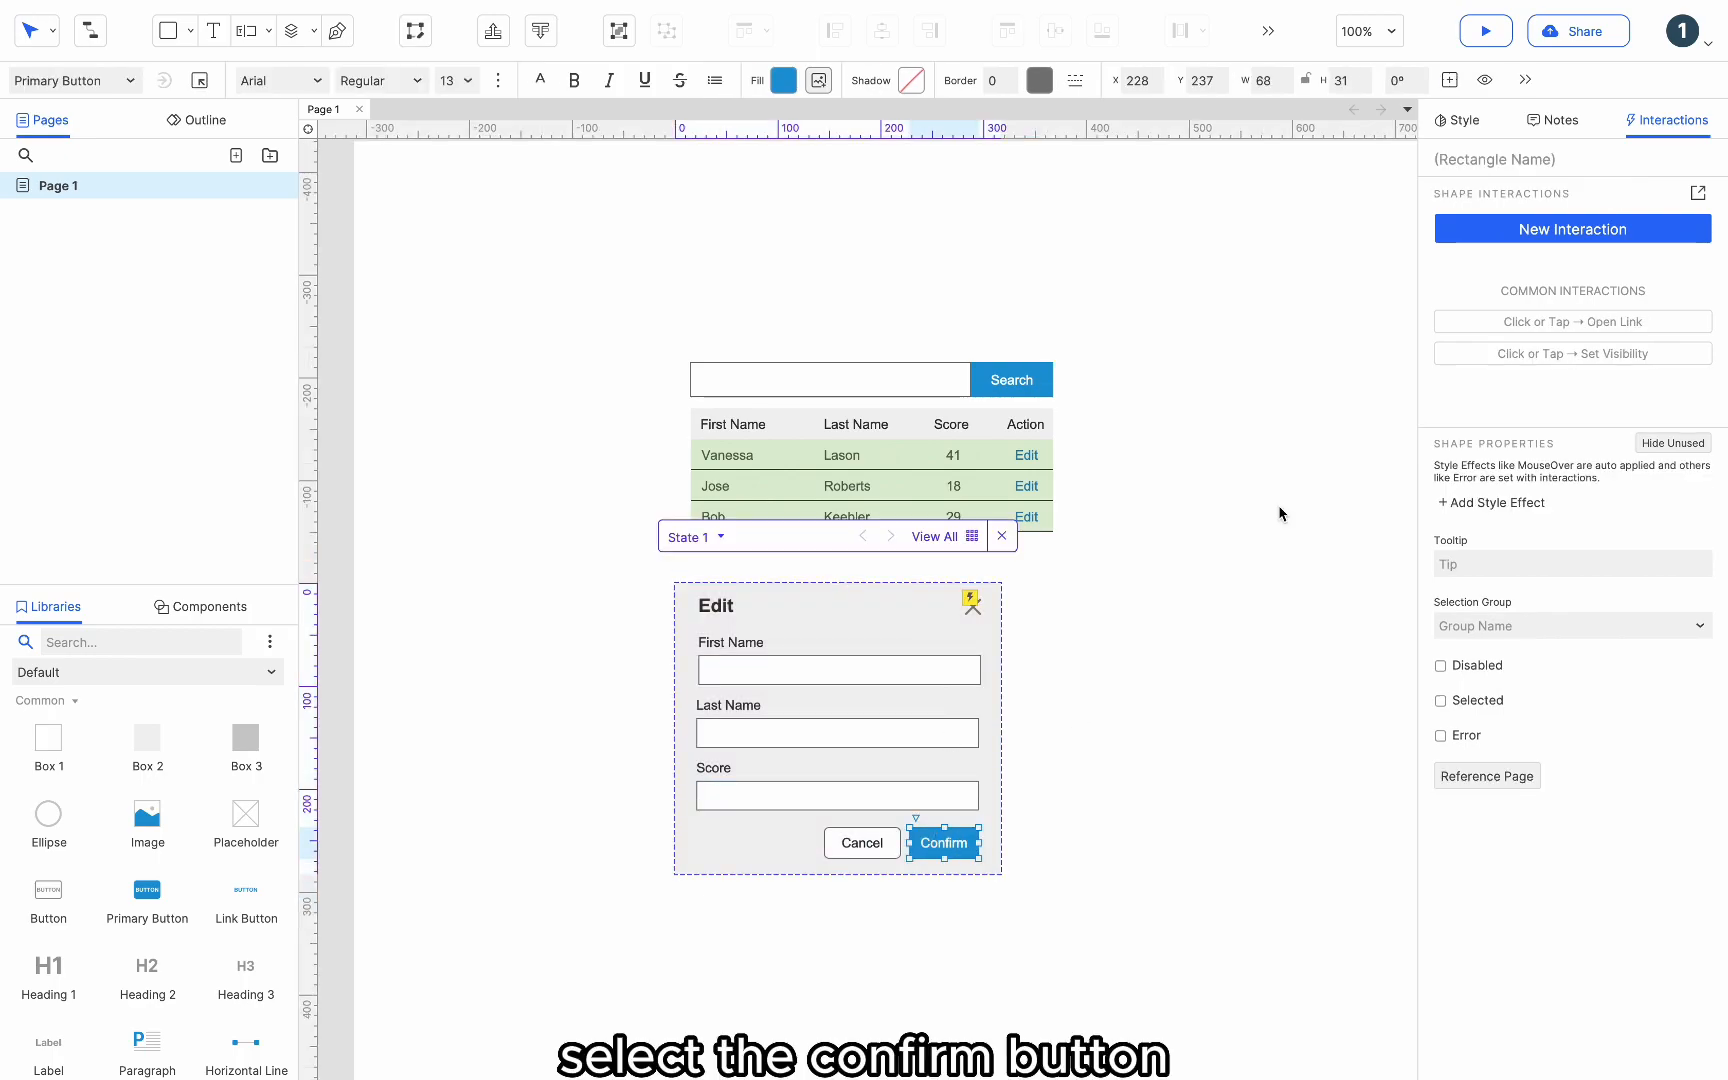
{"action": "left_click", "coordinate": [1470, 230]}
{"action": "left_click", "coordinate": [1472, 278]}
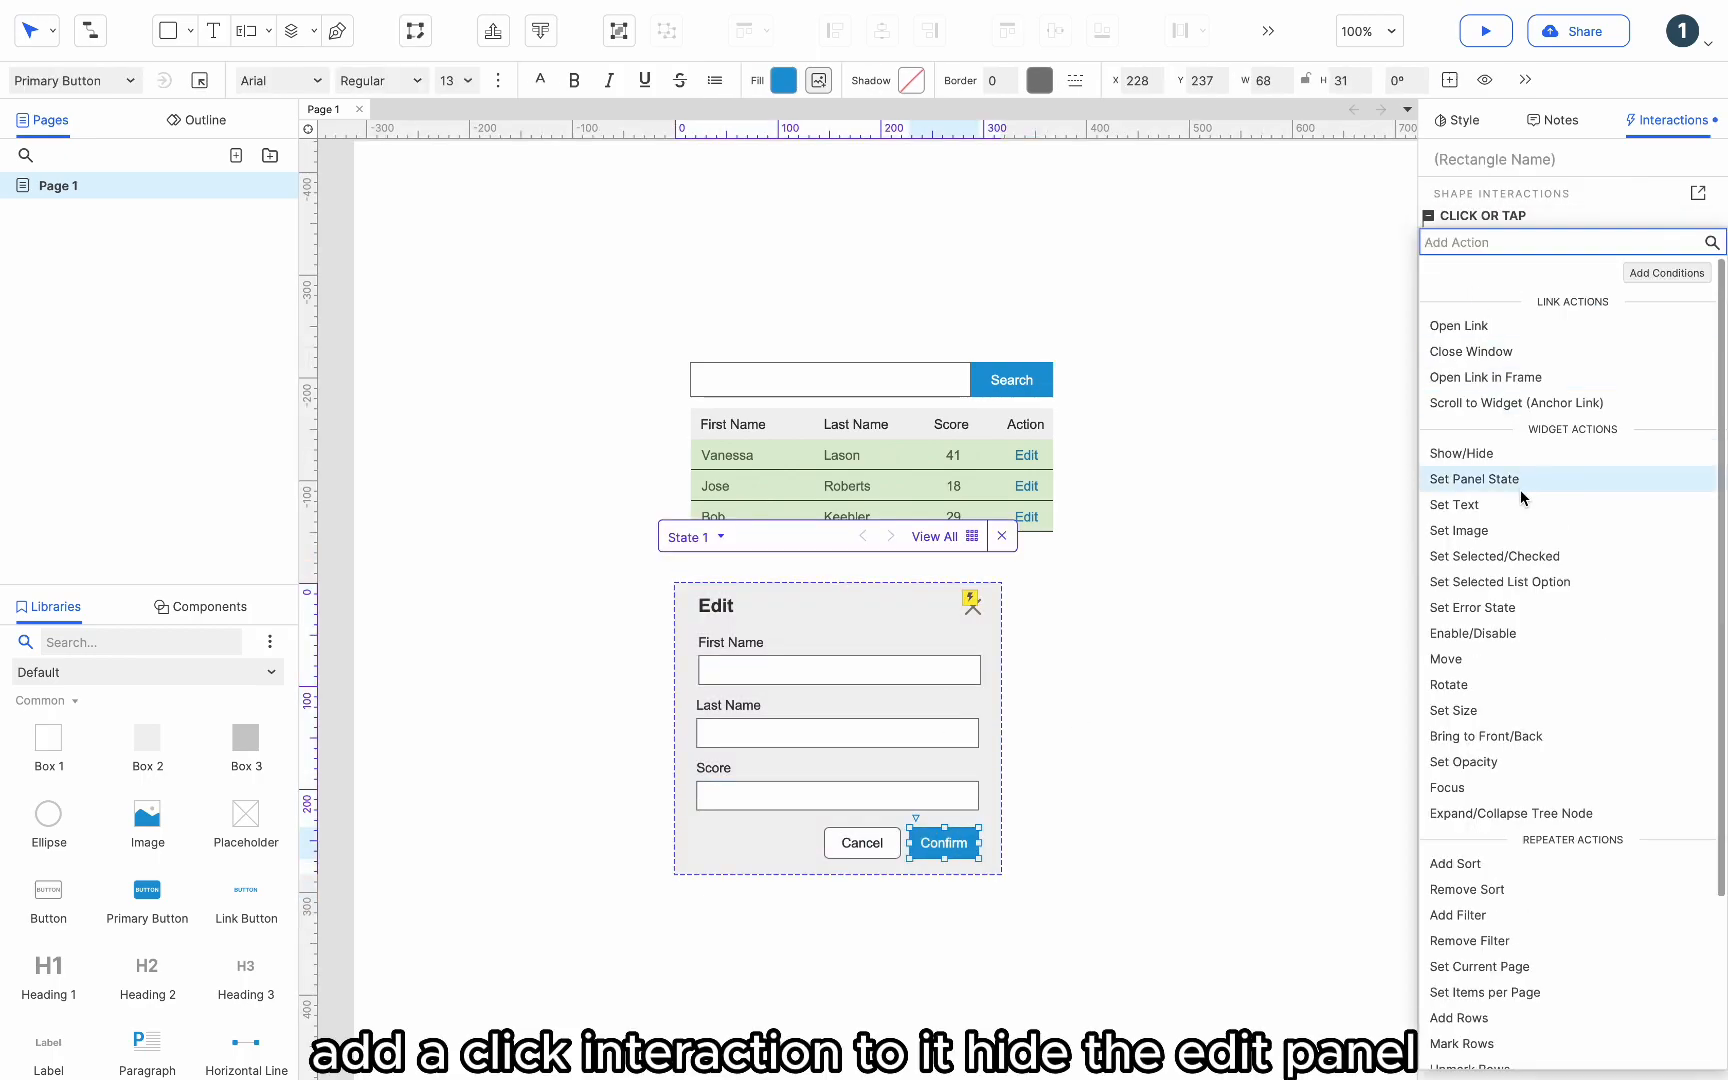
{"action": "left_click", "coordinate": [1462, 453]}
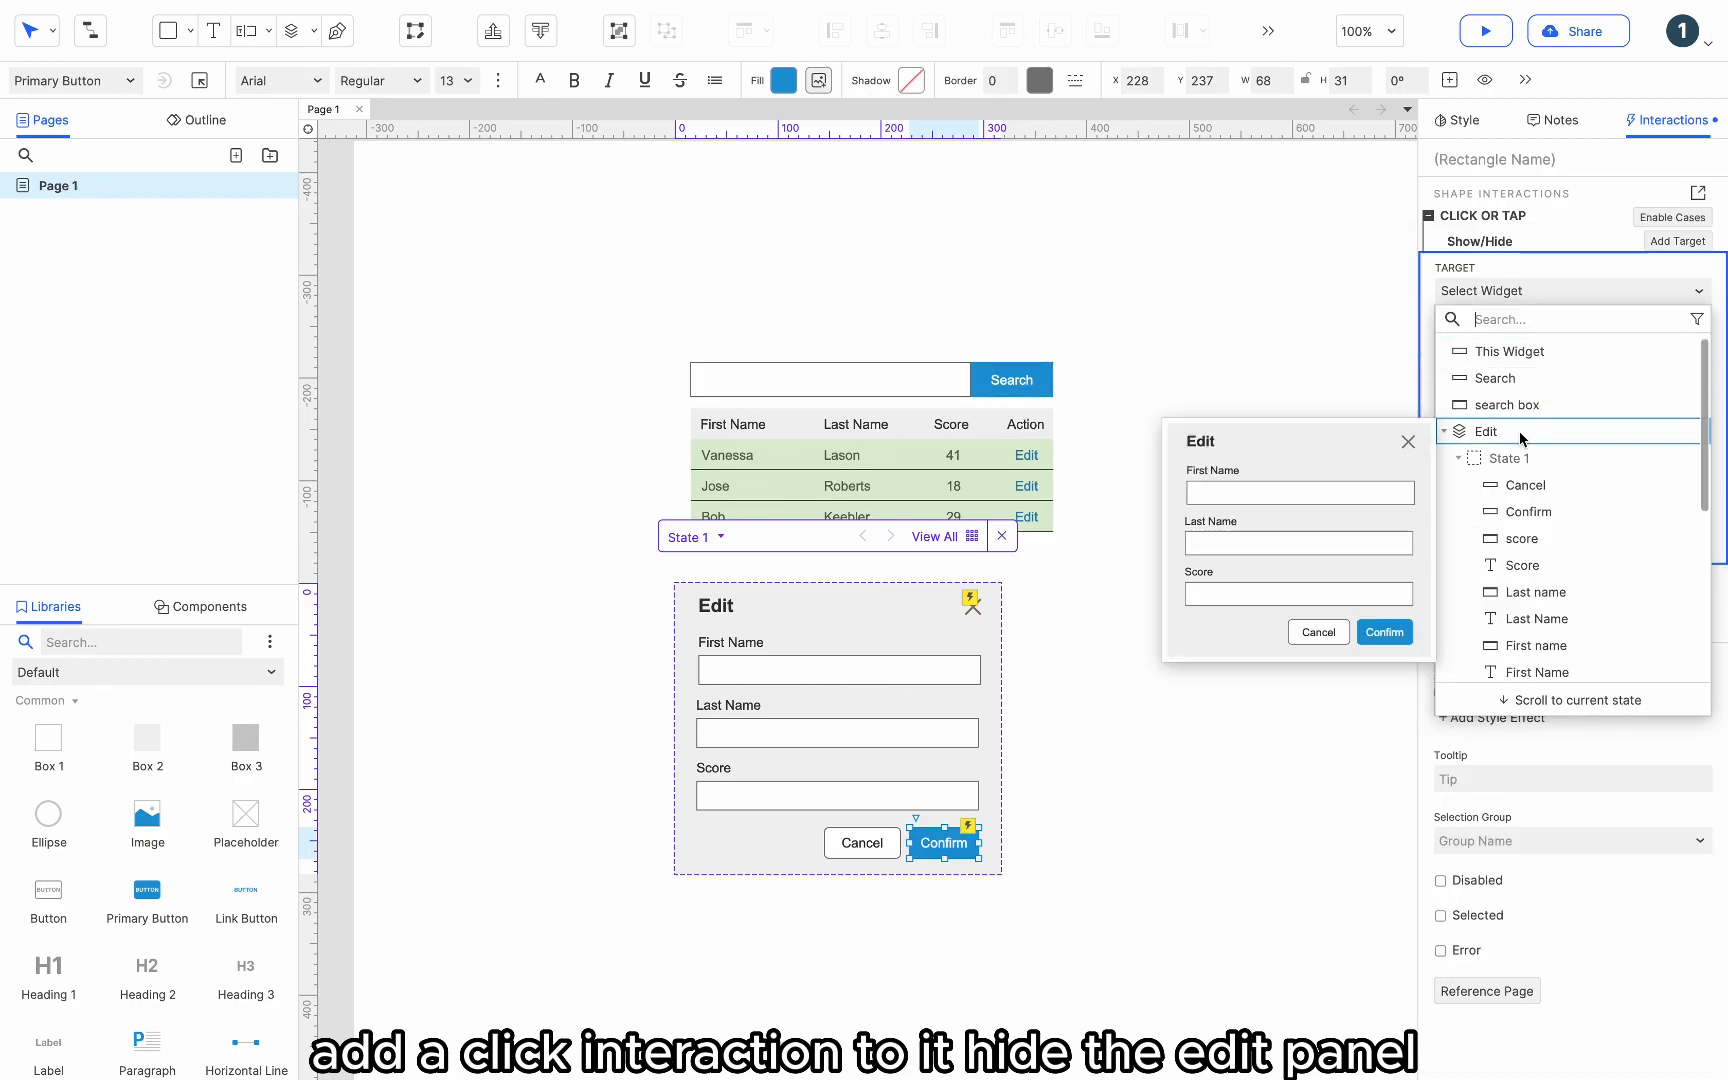
{"action": "left_click", "coordinate": [1519, 431]}
{"action": "left_click", "coordinate": [1568, 376]}
{"action": "left_click", "coordinate": [1666, 505]}
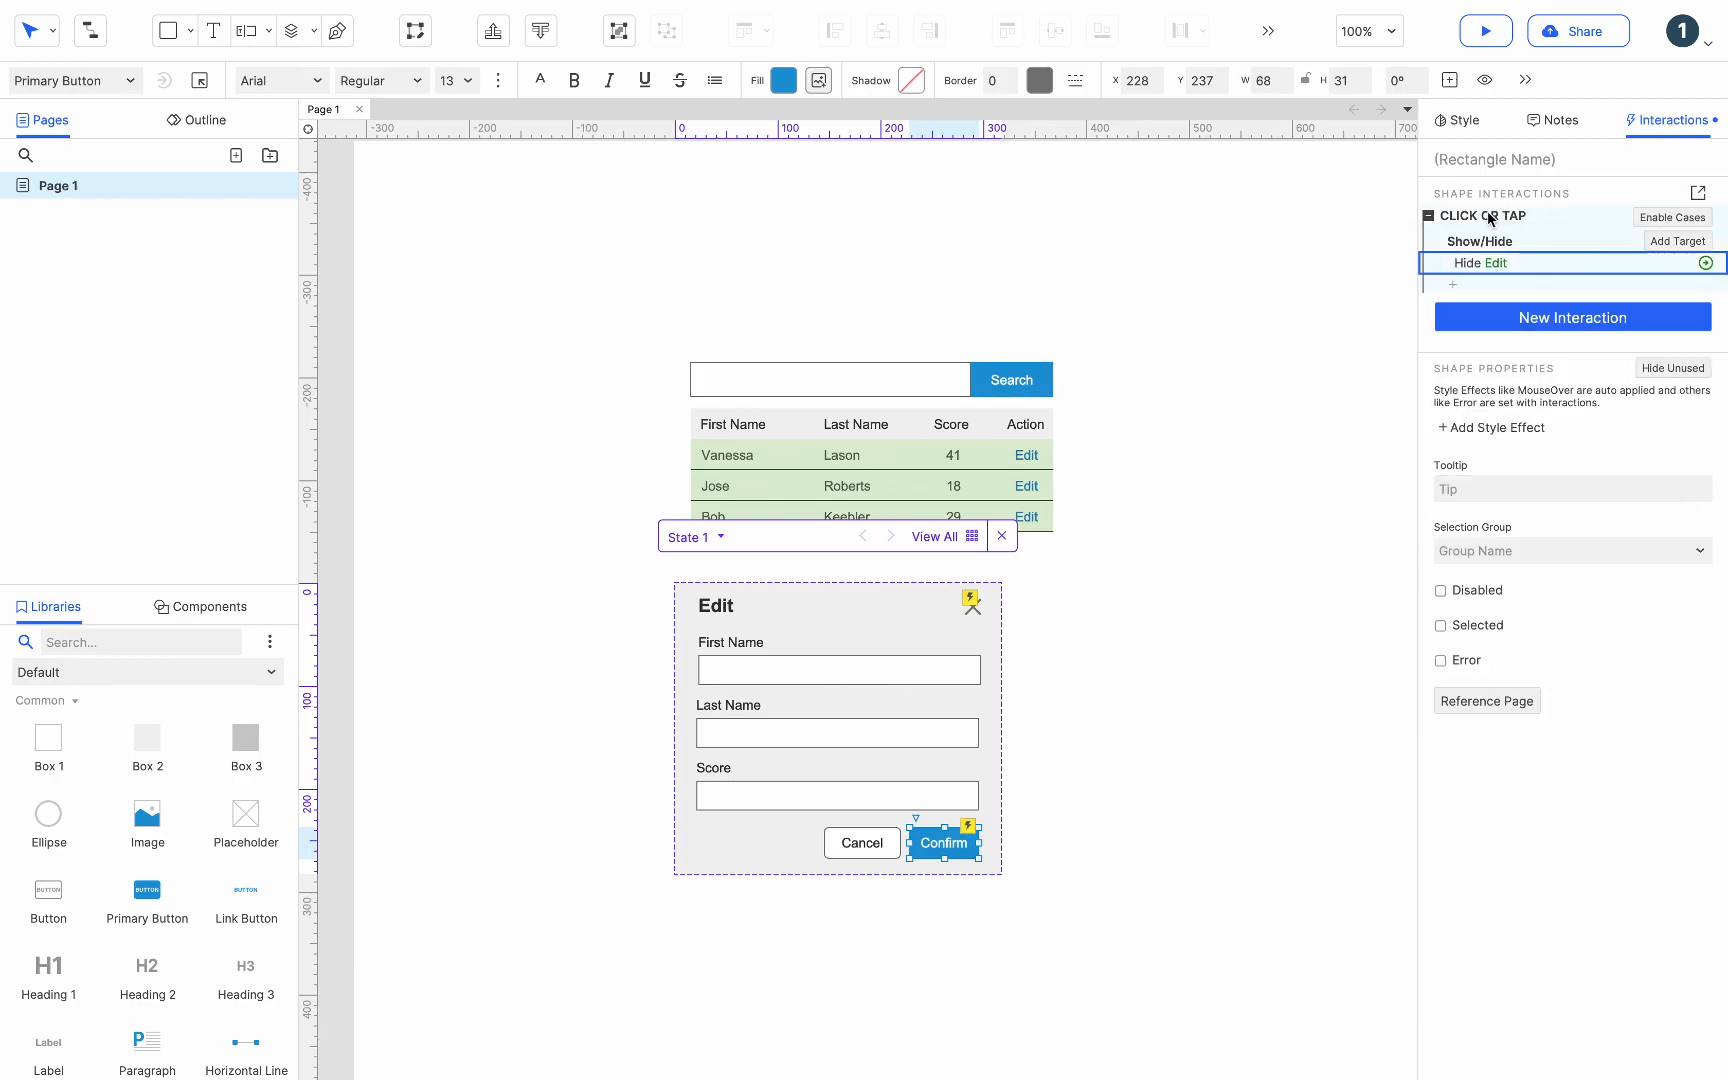
Step: Copy the Confirm button's click interaction onto the Cancel button
{"action": "left_click", "coordinate": [1490, 218]}
{"action": "left_click", "coordinate": [852, 857]}
{"action": "key", "text": "ctrl+v"}
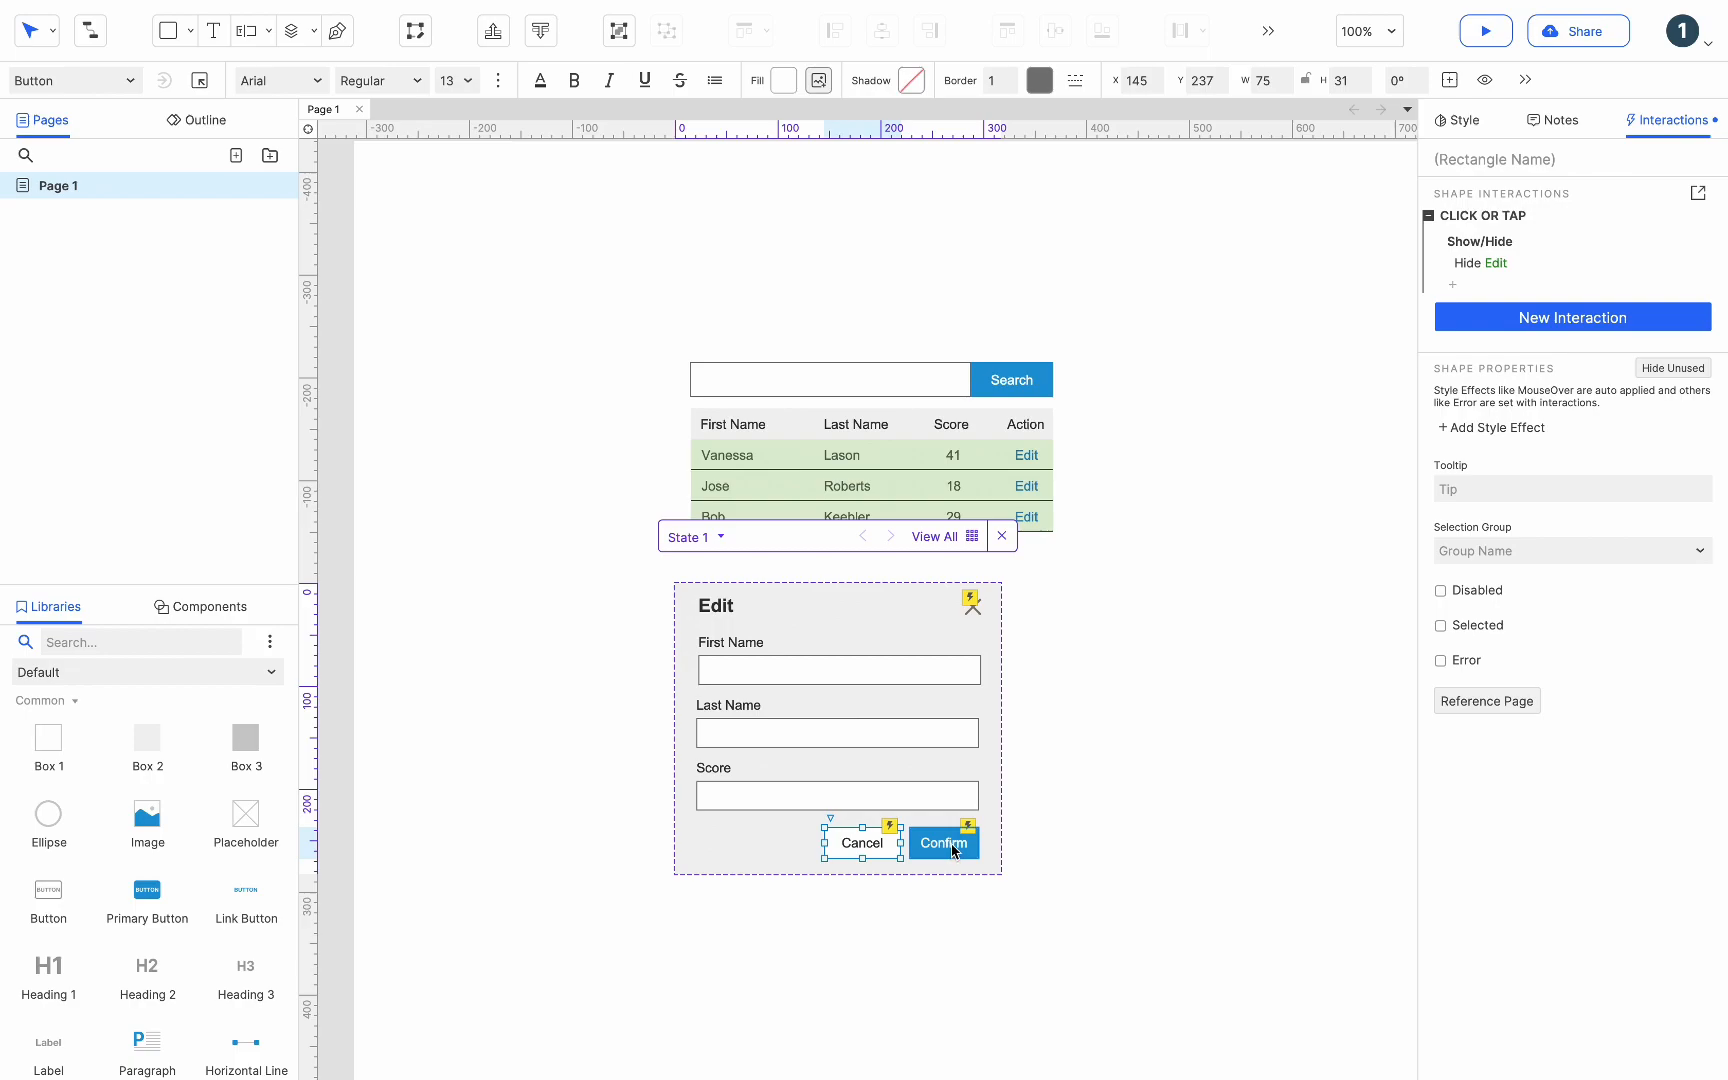
{"action": "left_click", "coordinate": [955, 848]}
Step: Add a Set Text action to the click interaction of the repeater's Edit cell, targeting the First name text field
{"action": "left_click", "coordinate": [1031, 461]}
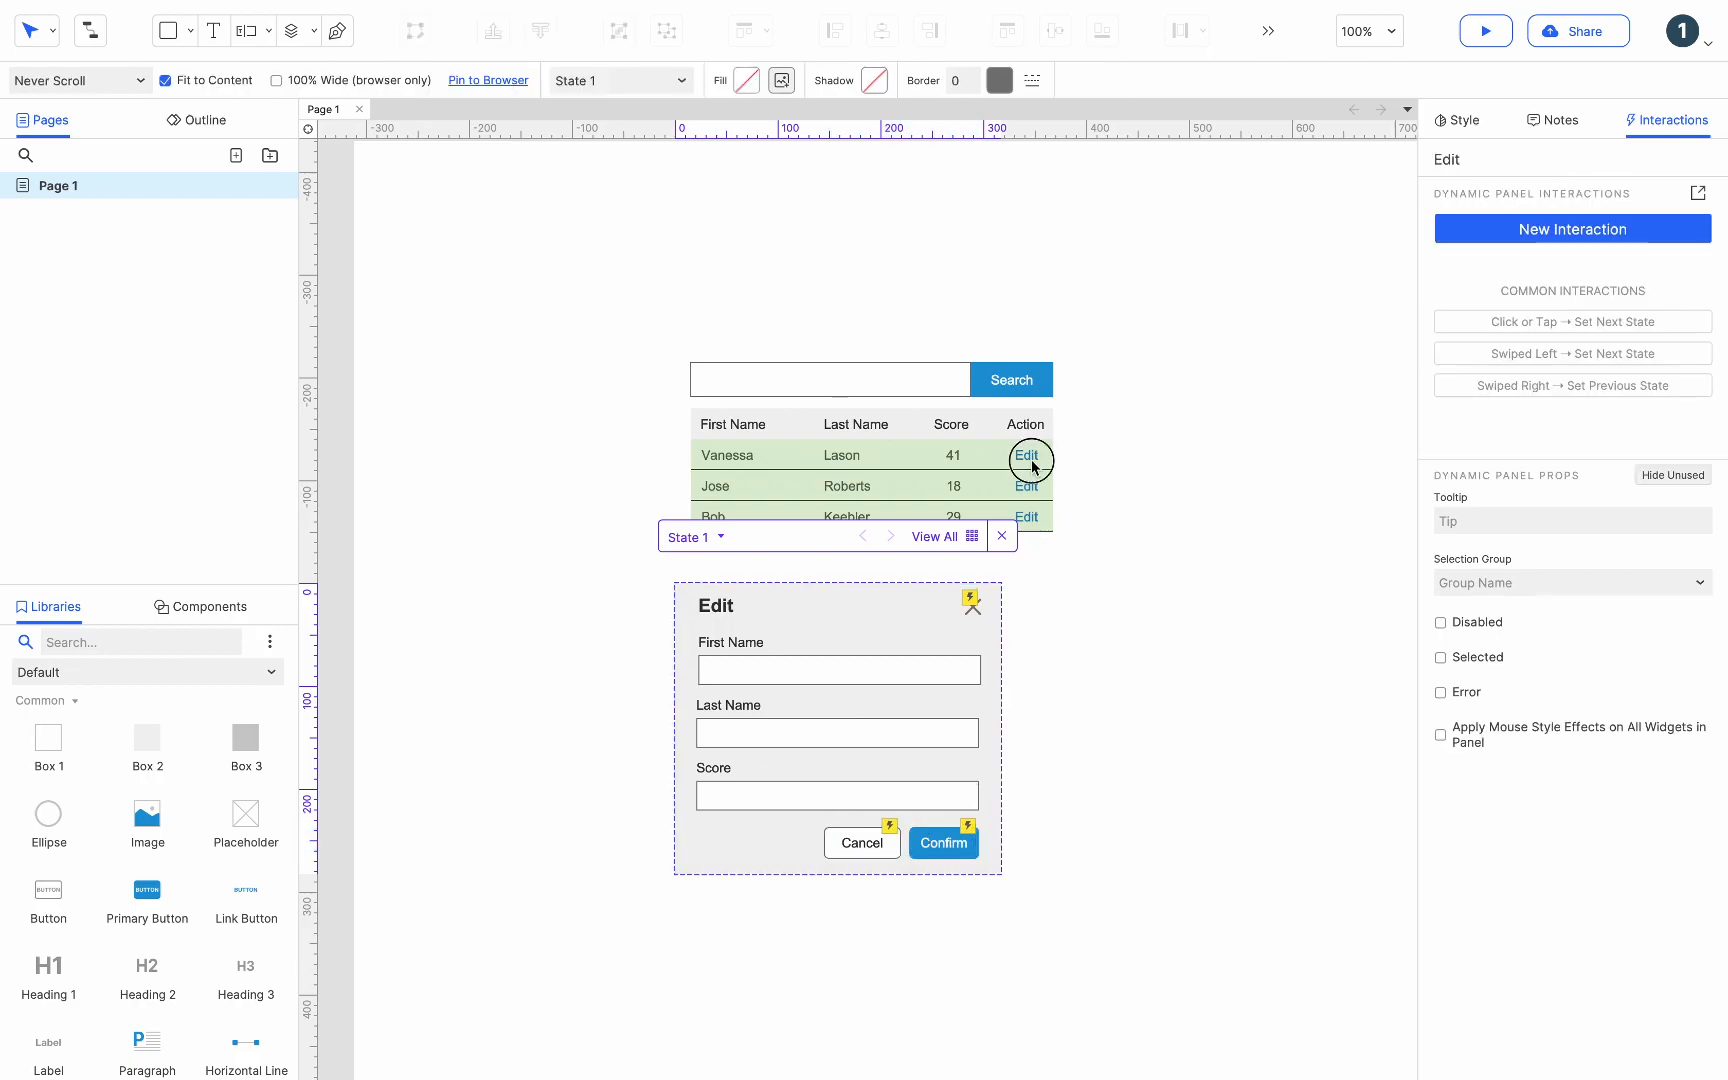
{"action": "double_click", "coordinate": [1031, 456]}
{"action": "left_click", "coordinate": [1024, 454]}
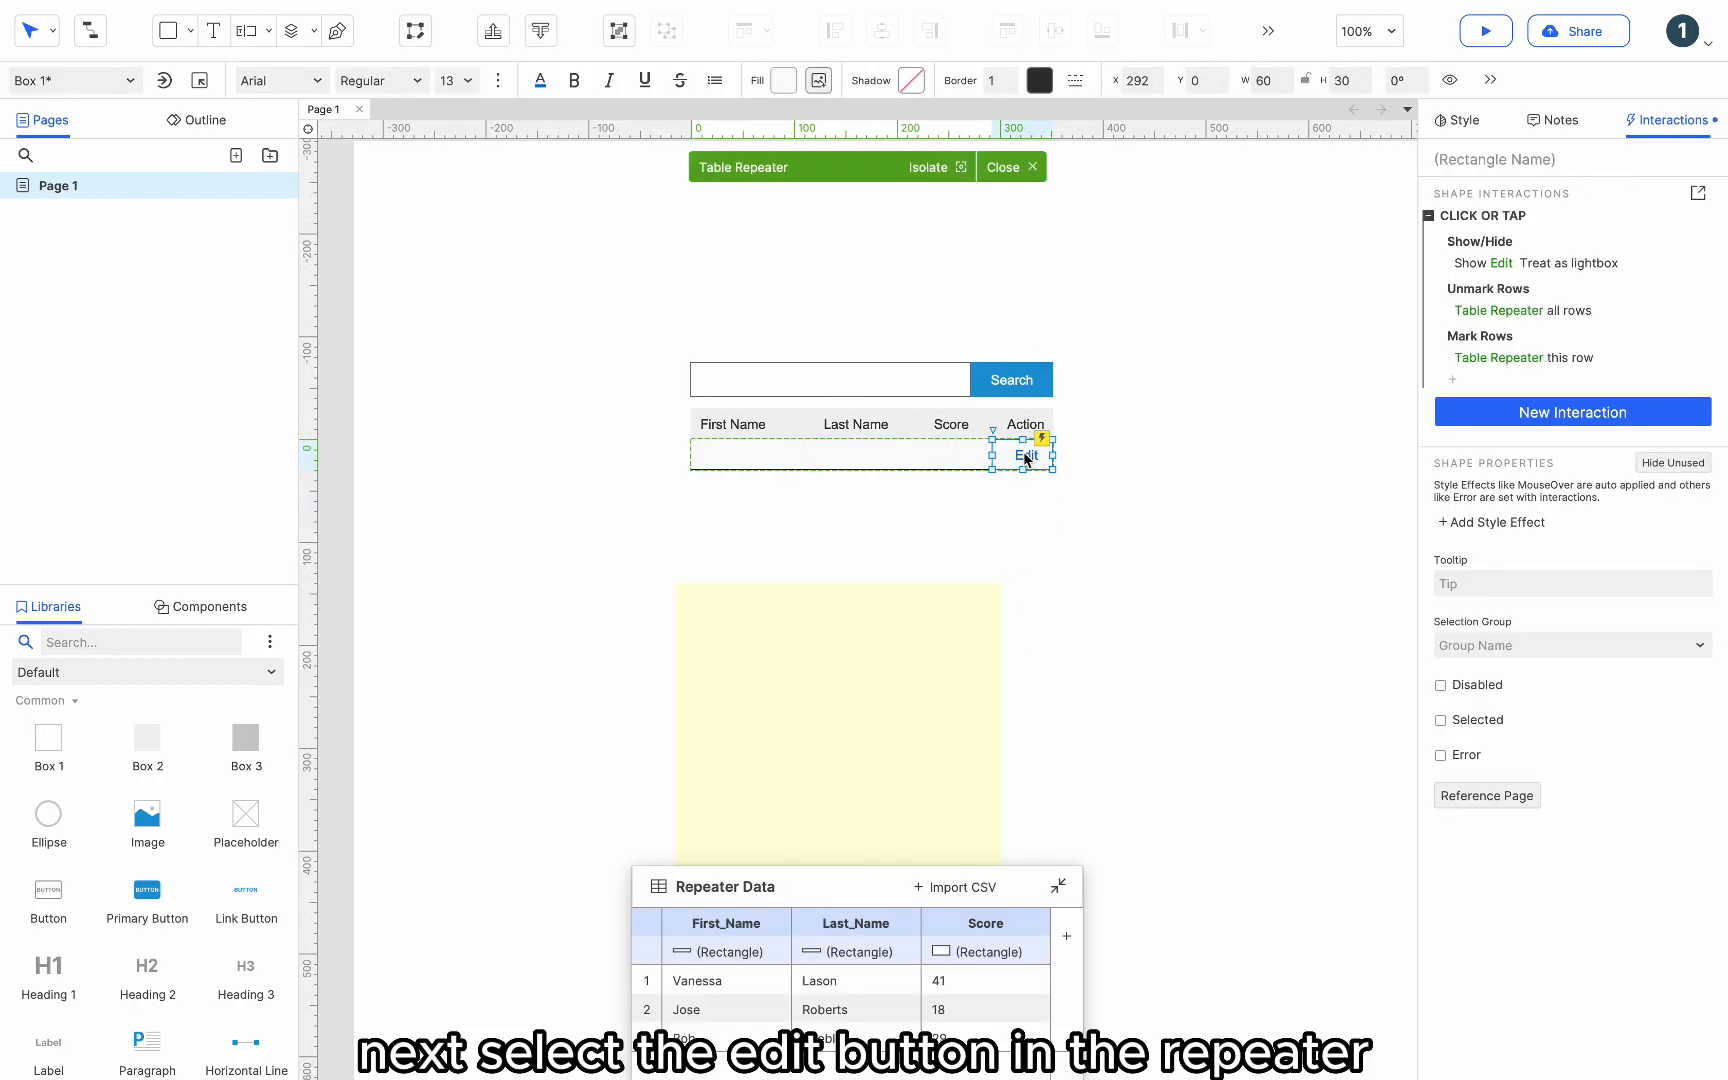
{"action": "left_click", "coordinate": [1452, 379]}
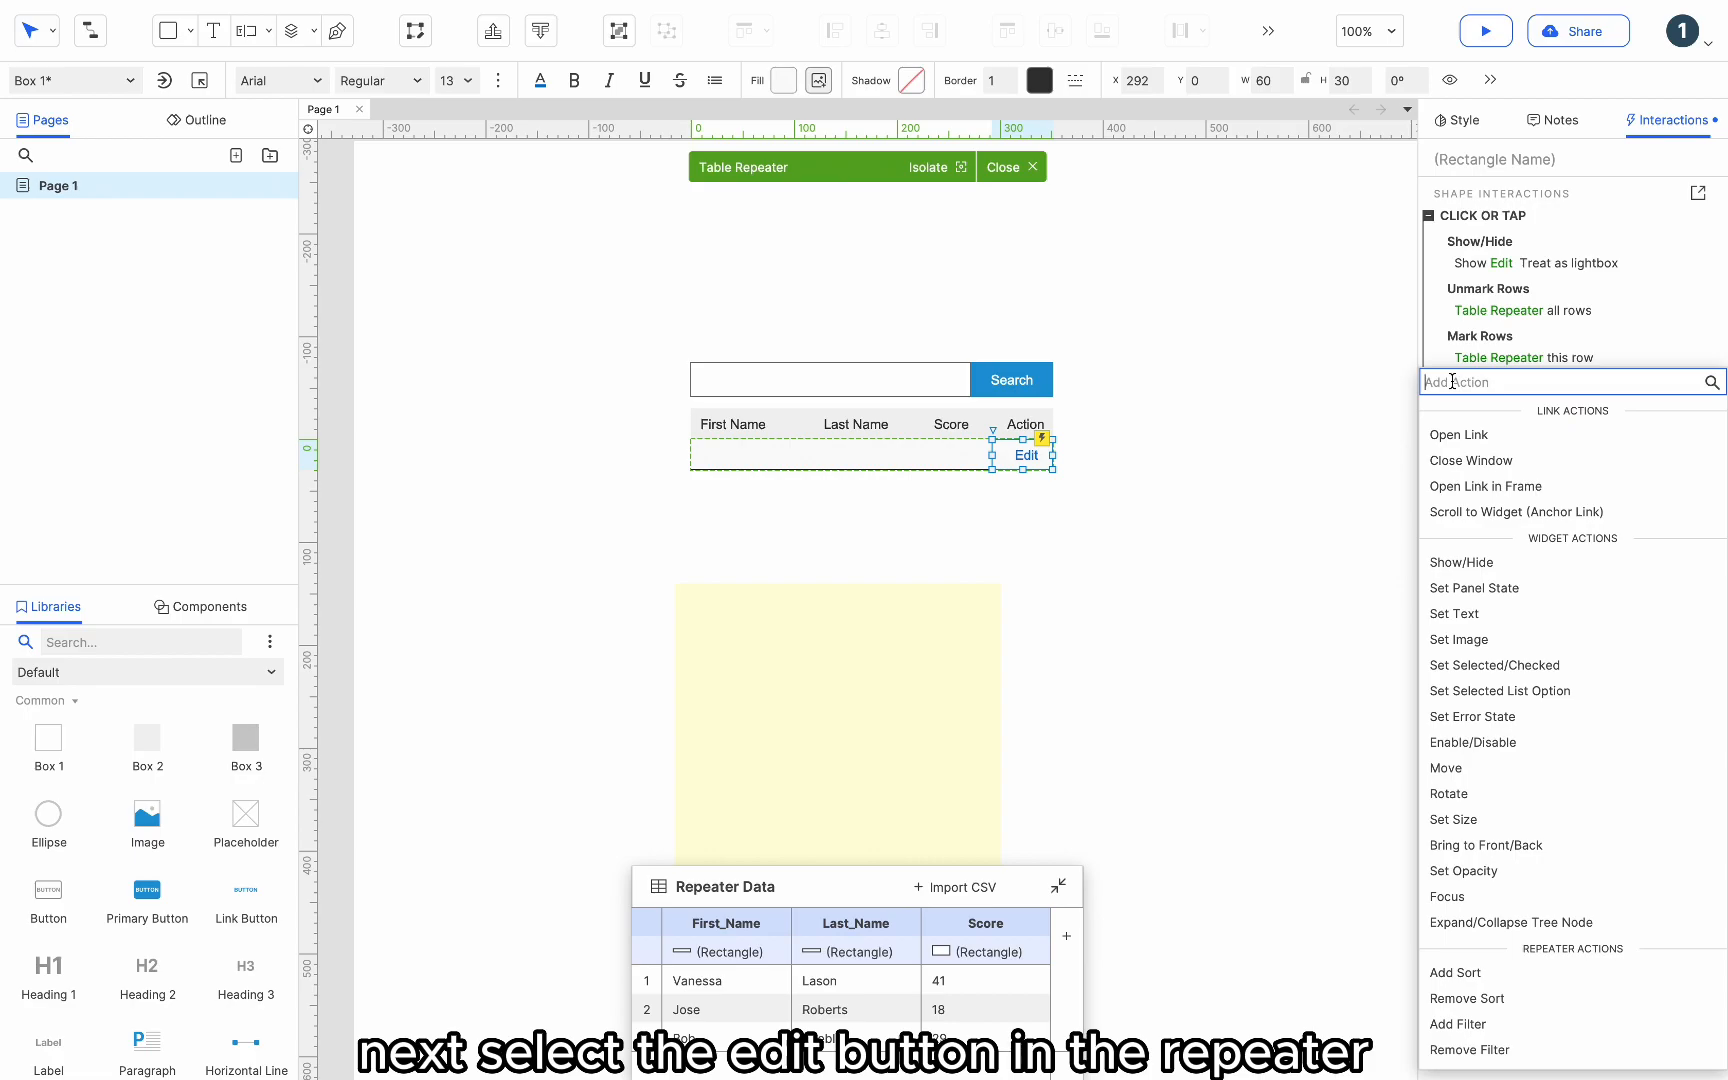
{"action": "left_click", "coordinate": [1463, 608]}
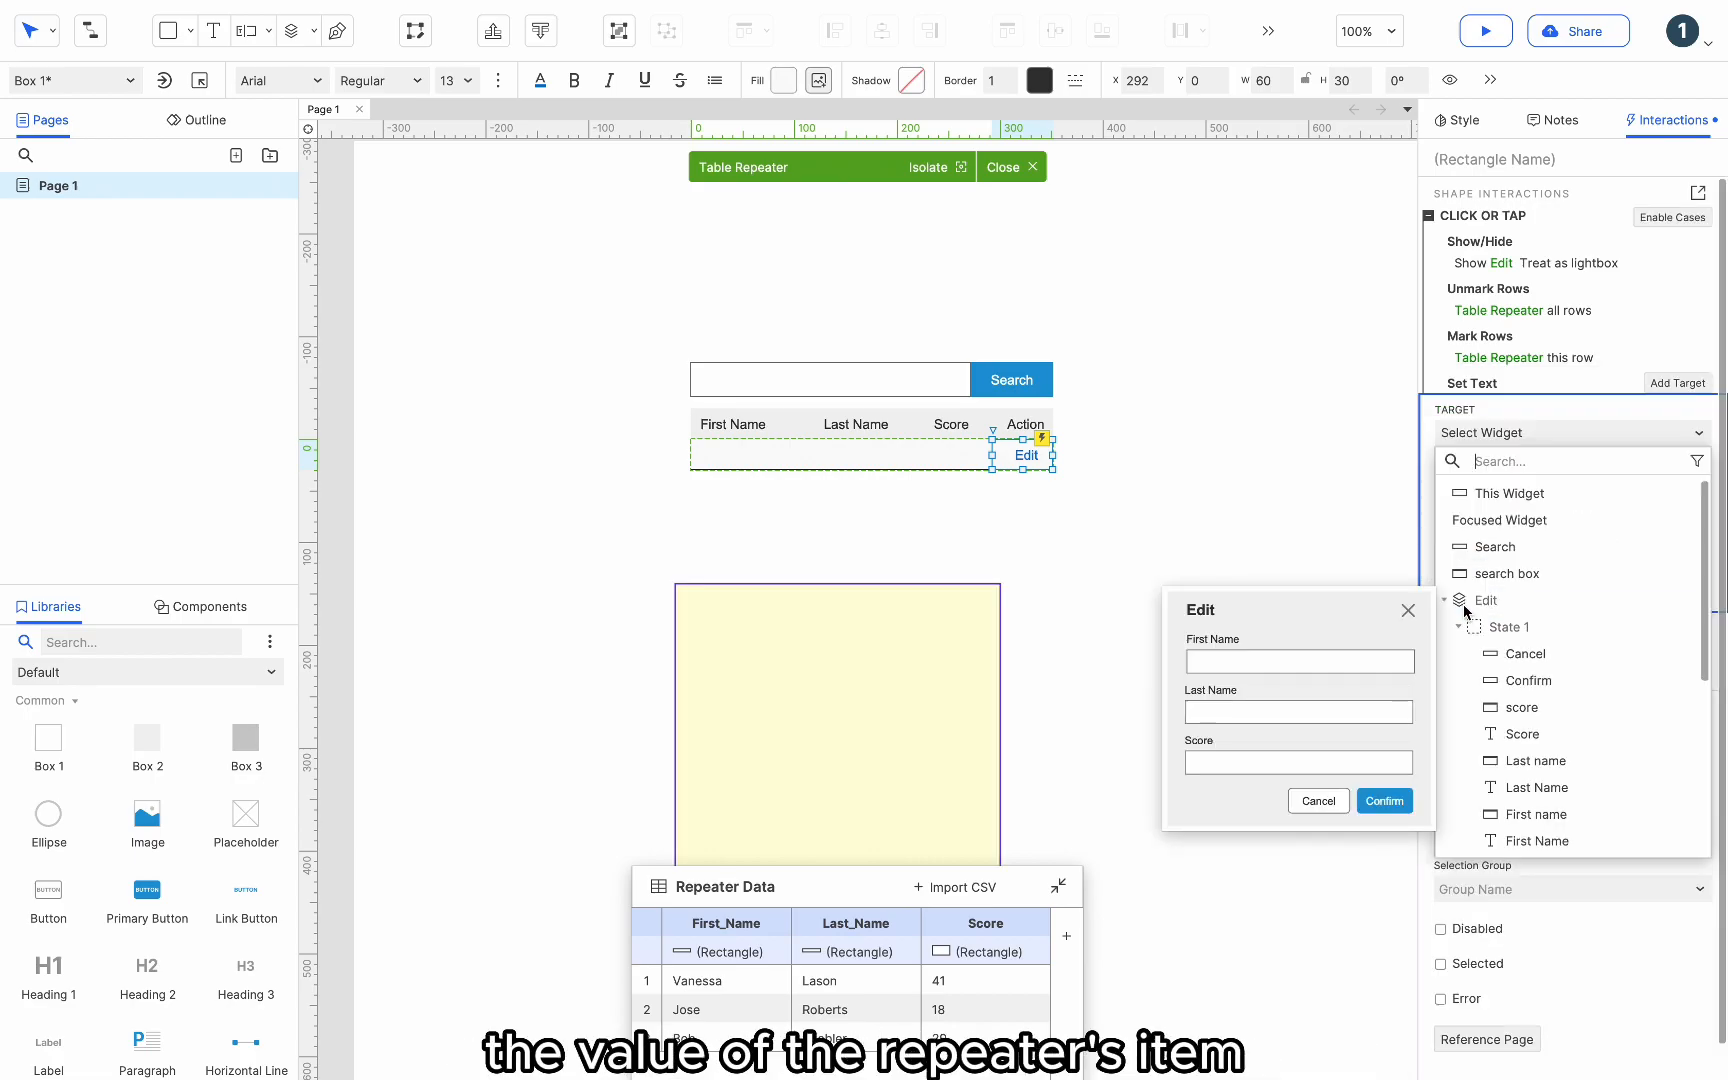
{"action": "scroll", "coordinate": [1516, 706], "scroll_direction": "down", "scroll_amount": 3}
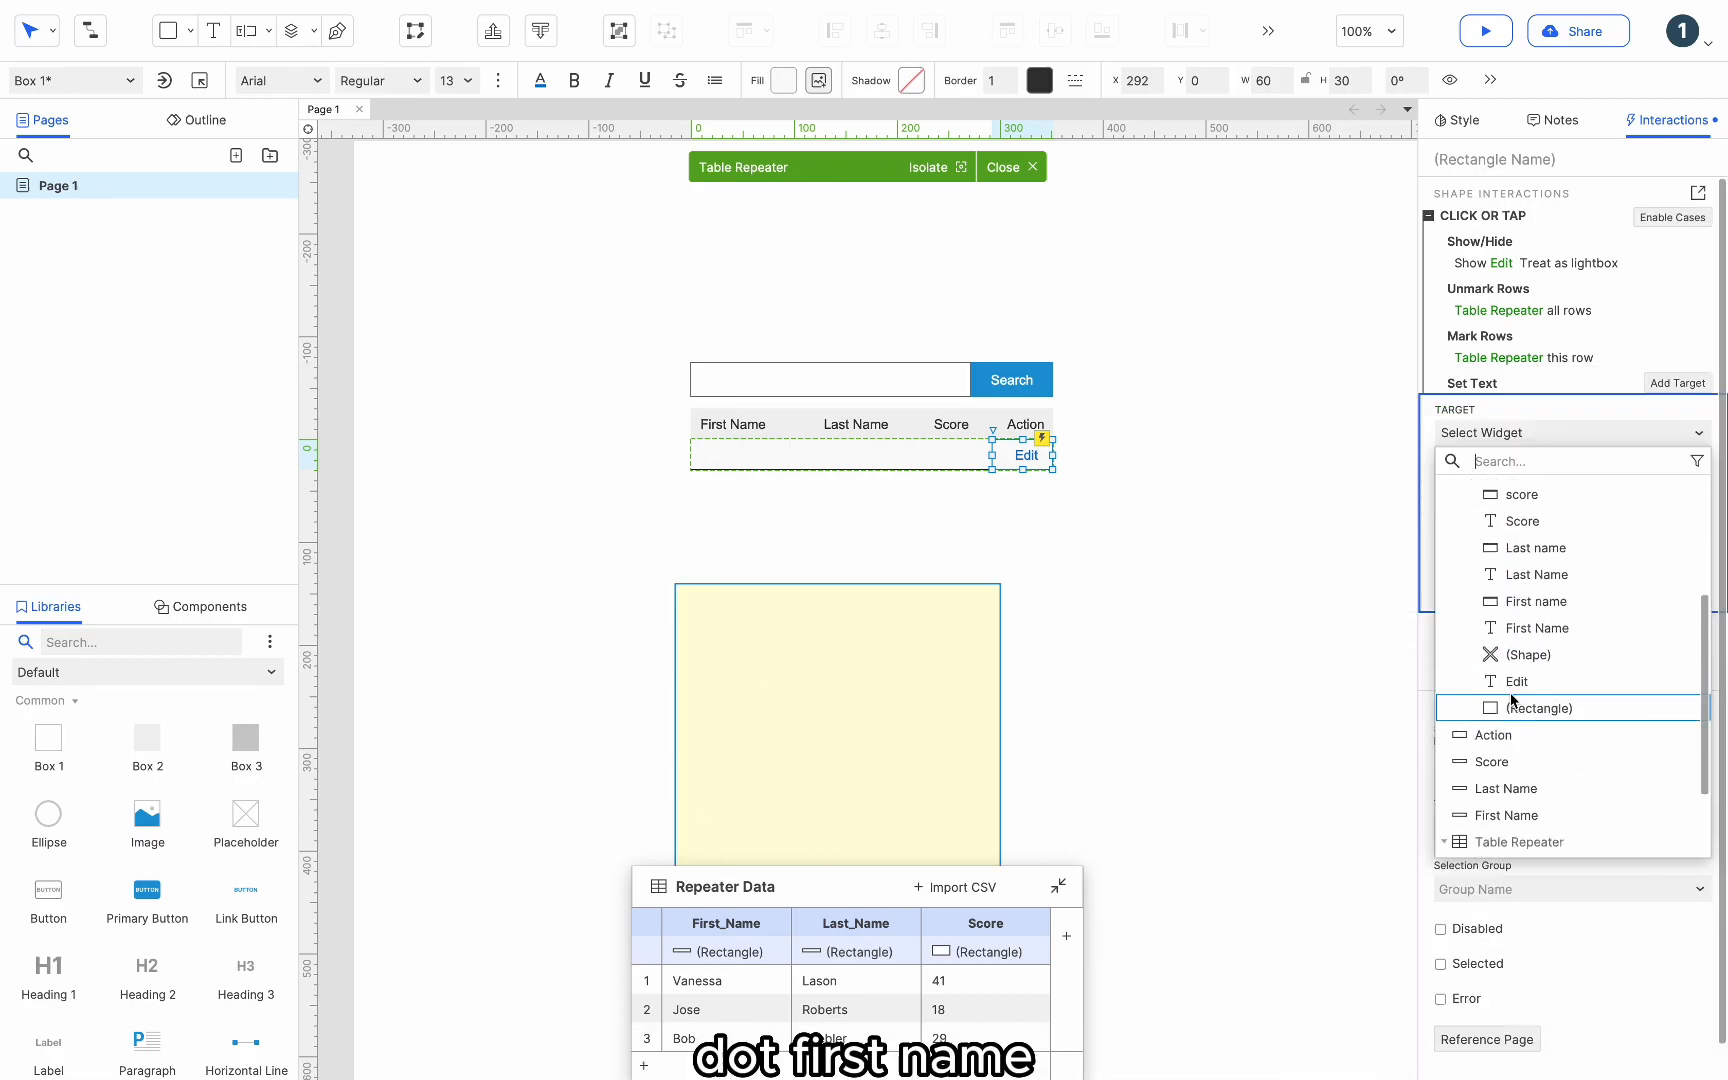
{"action": "left_click", "coordinate": [1535, 601]}
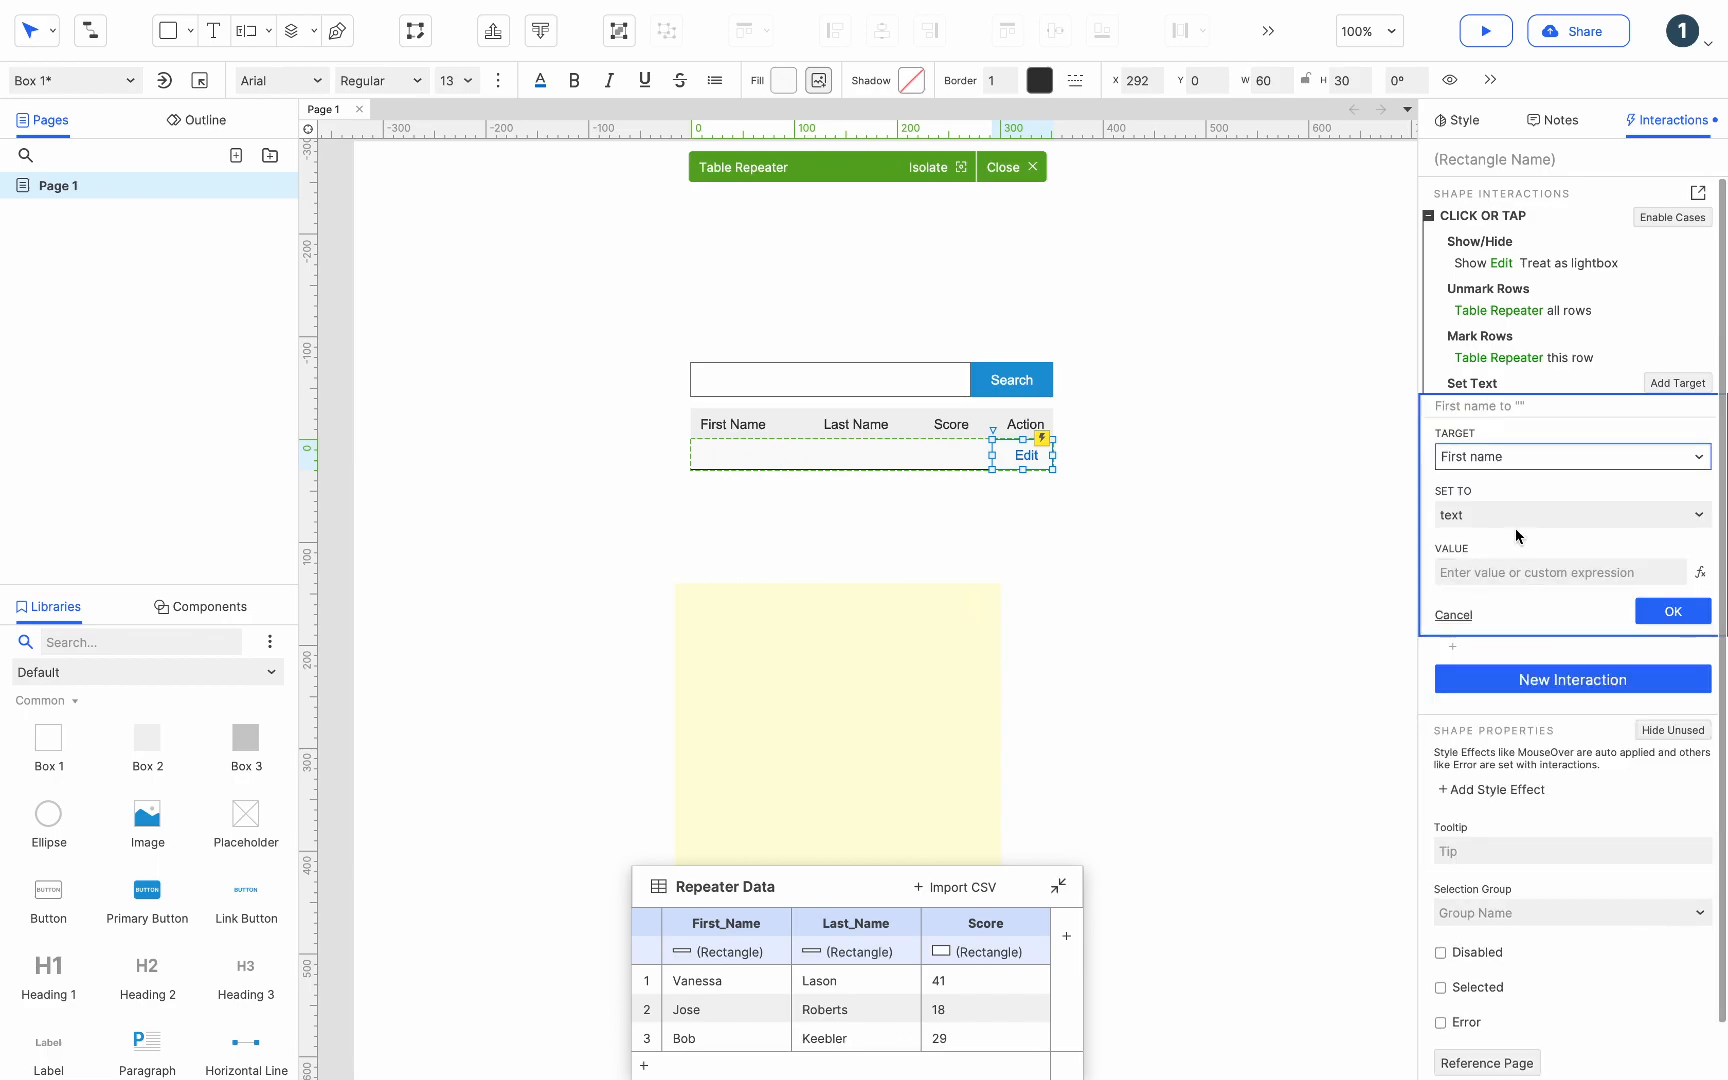
Step: Set the First name action's value to the repeater variable [[Item.First_Name]]
{"action": "left_click", "coordinate": [1700, 572]}
{"action": "left_click", "coordinate": [619, 409]}
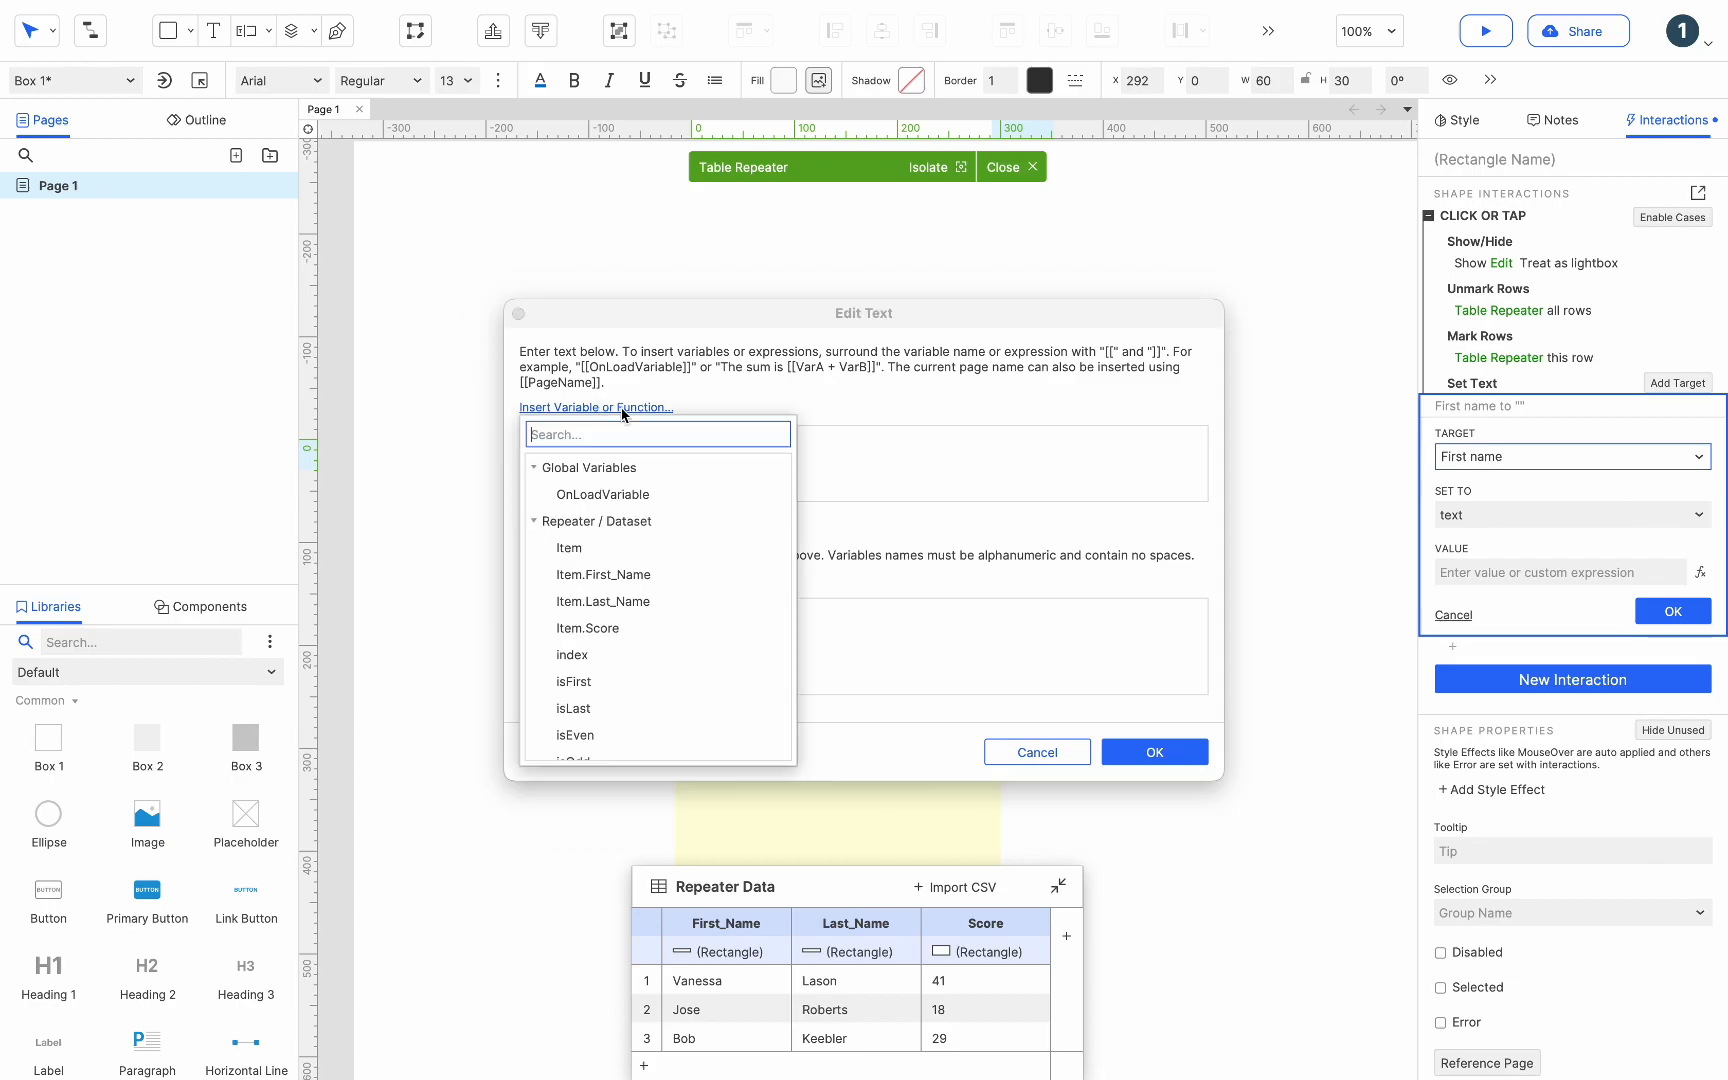
{"action": "left_click", "coordinate": [620, 578]}
{"action": "left_click", "coordinate": [1160, 750]}
{"action": "left_click", "coordinate": [1642, 610]}
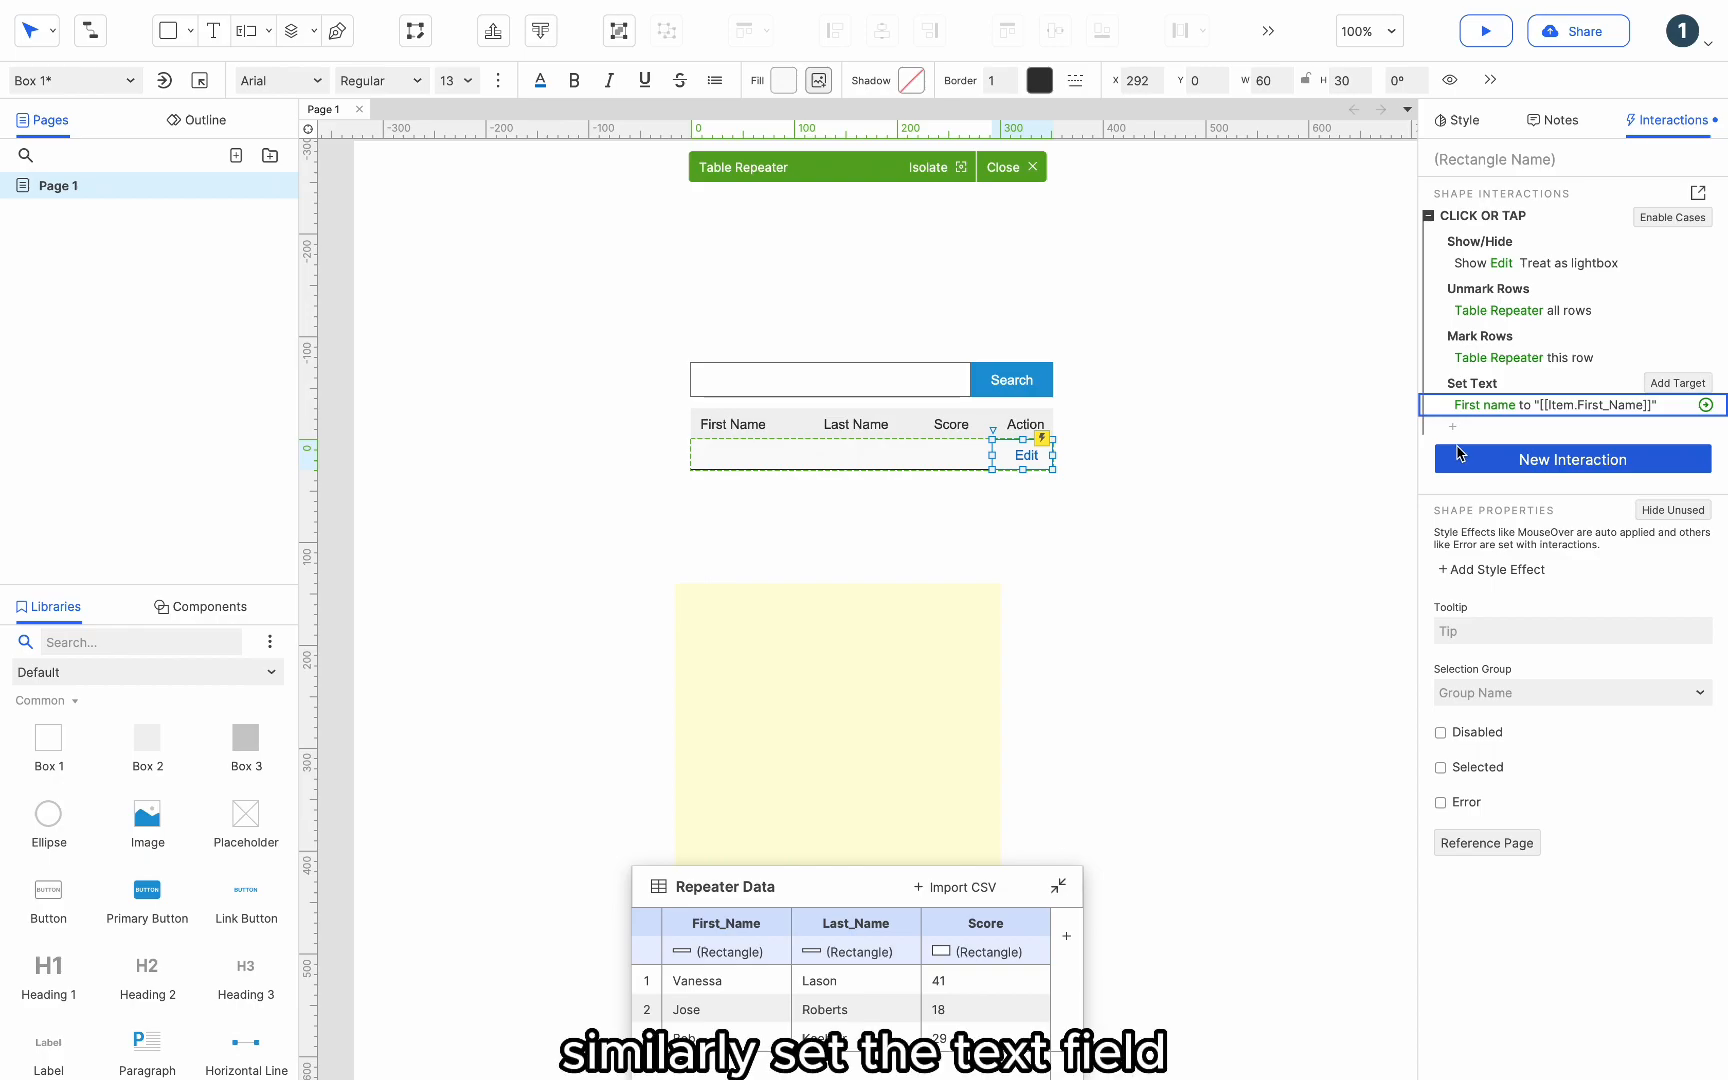
Step: Duplicate the Set Text action in the Edit cell's click interaction and retarget the copy to the Last name text field
{"action": "left_click", "coordinate": [1493, 385]}
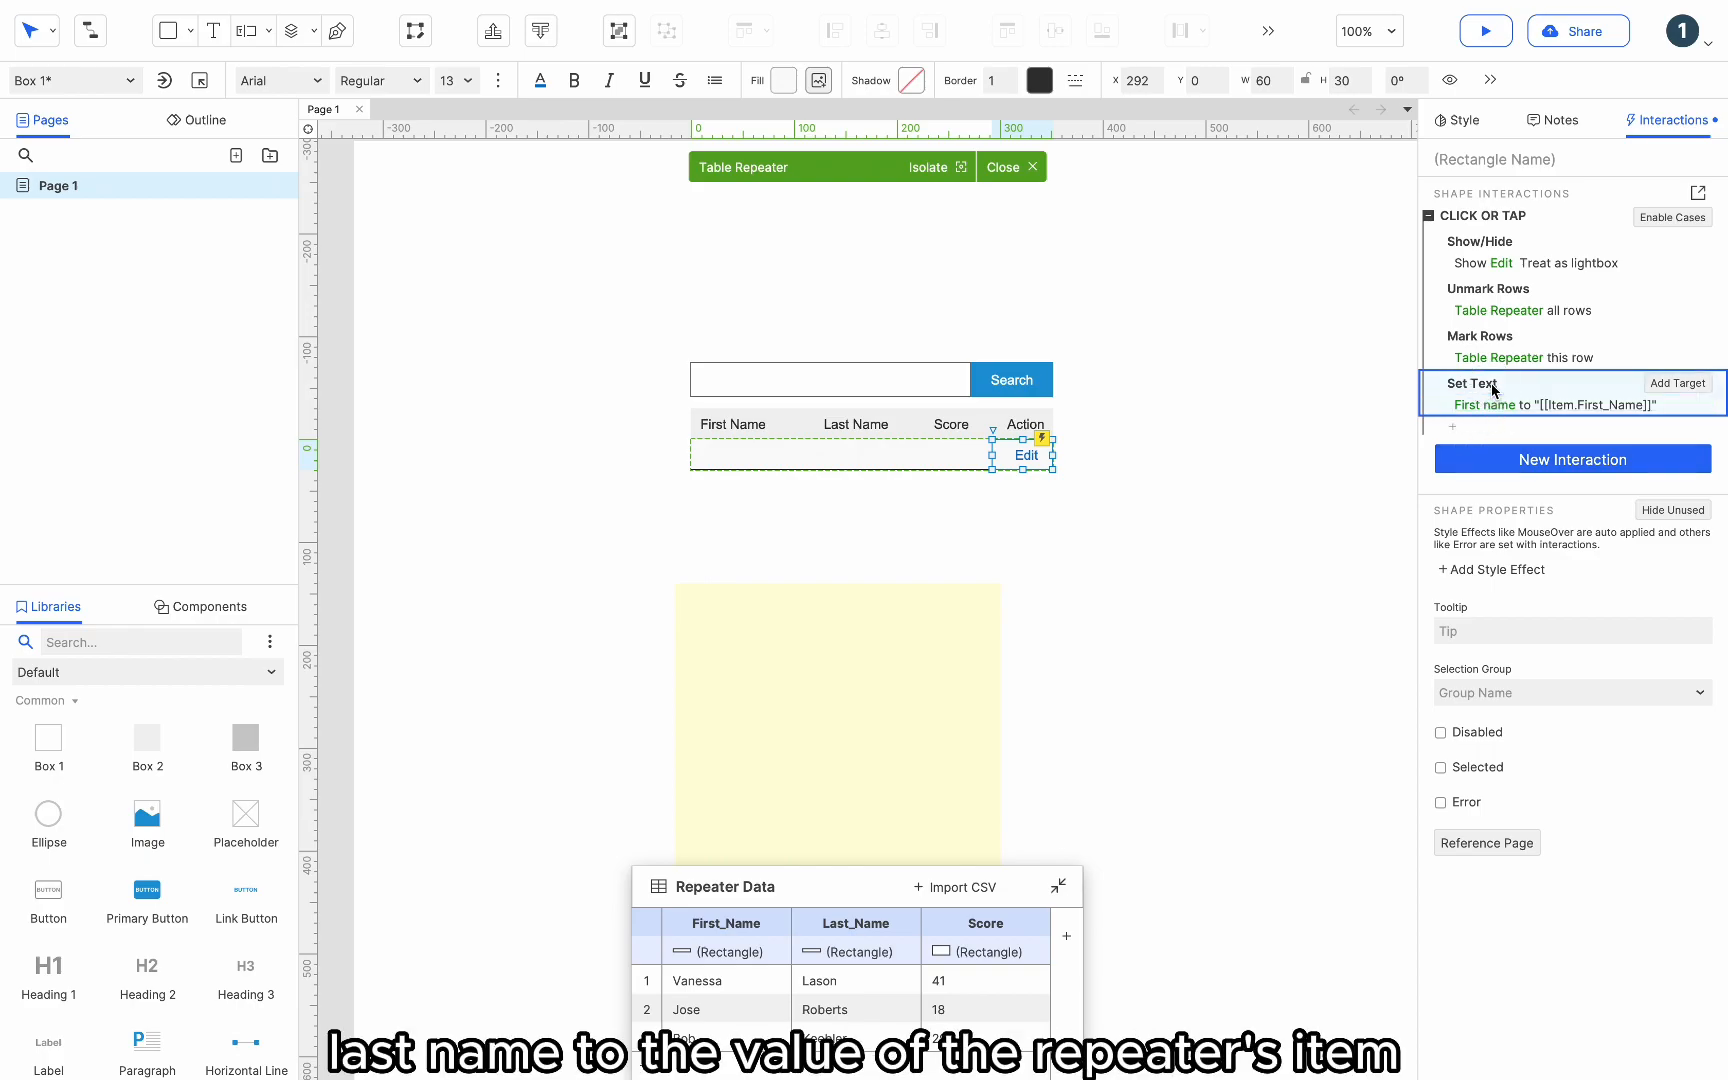
{"action": "key", "text": "super+c"}
{"action": "key", "text": "super+v"}
{"action": "left_click", "coordinate": [1498, 455]}
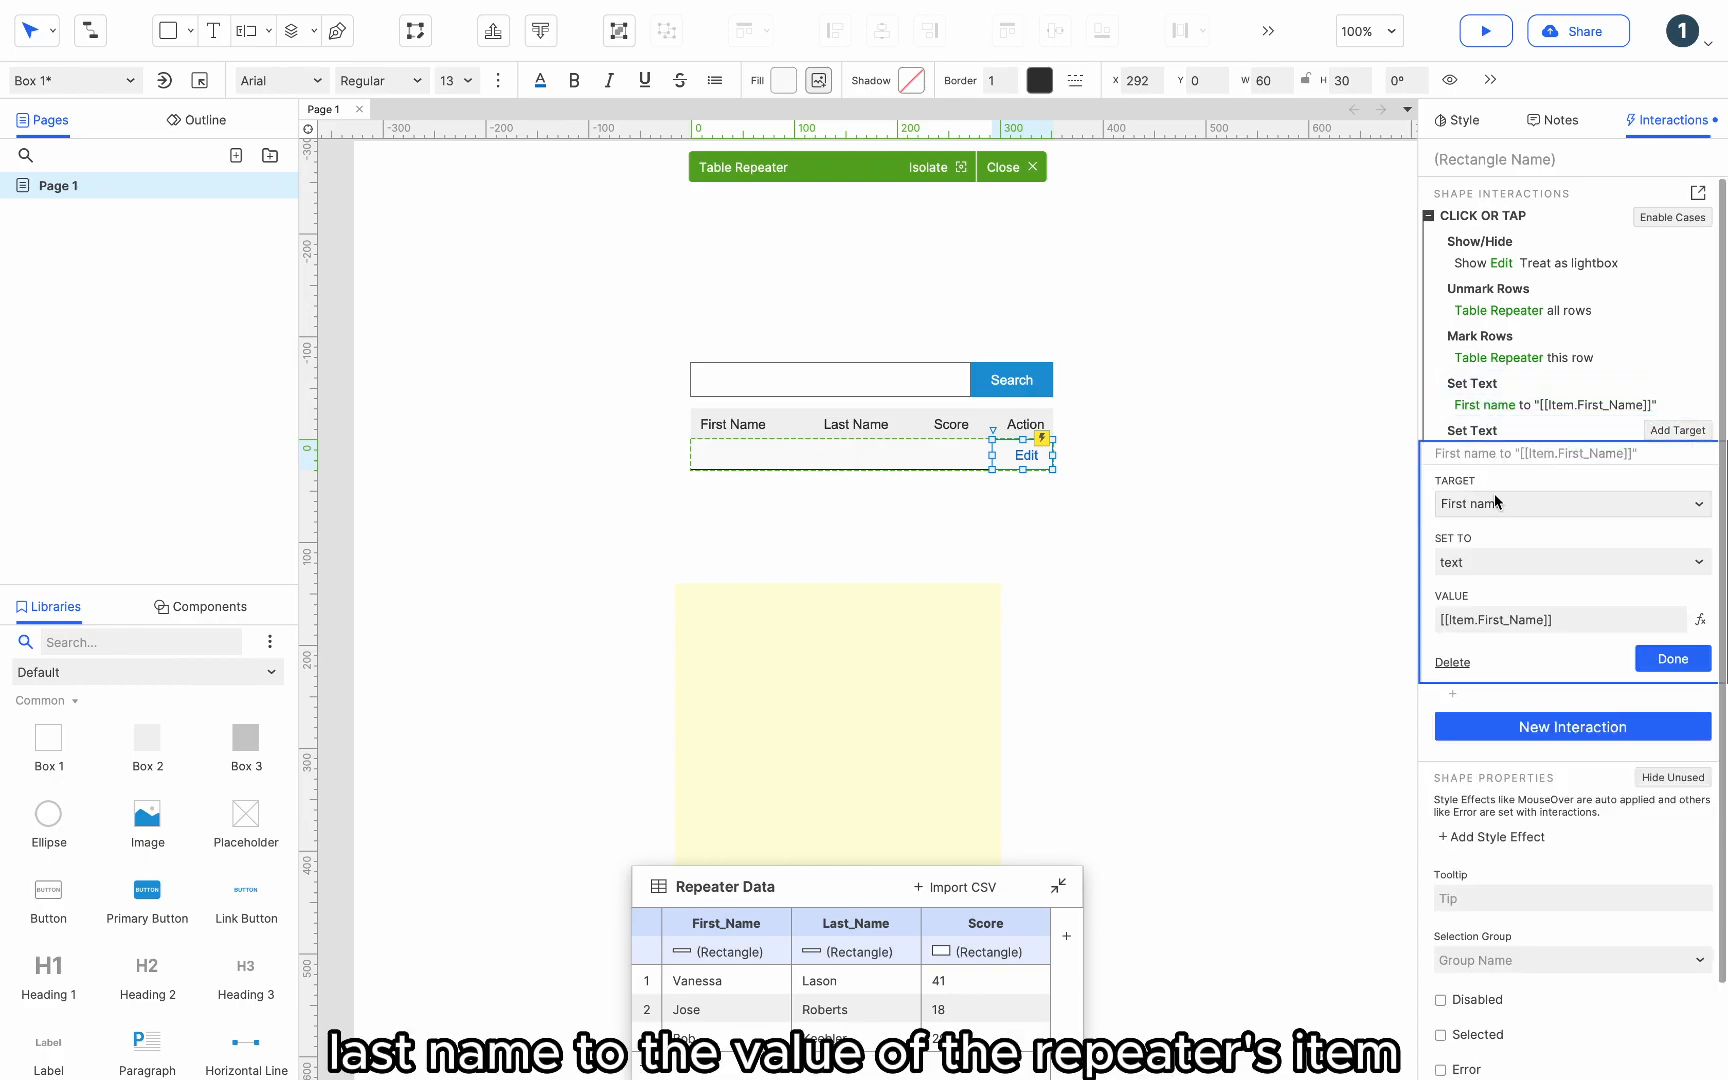
{"action": "left_click", "coordinate": [1497, 502]}
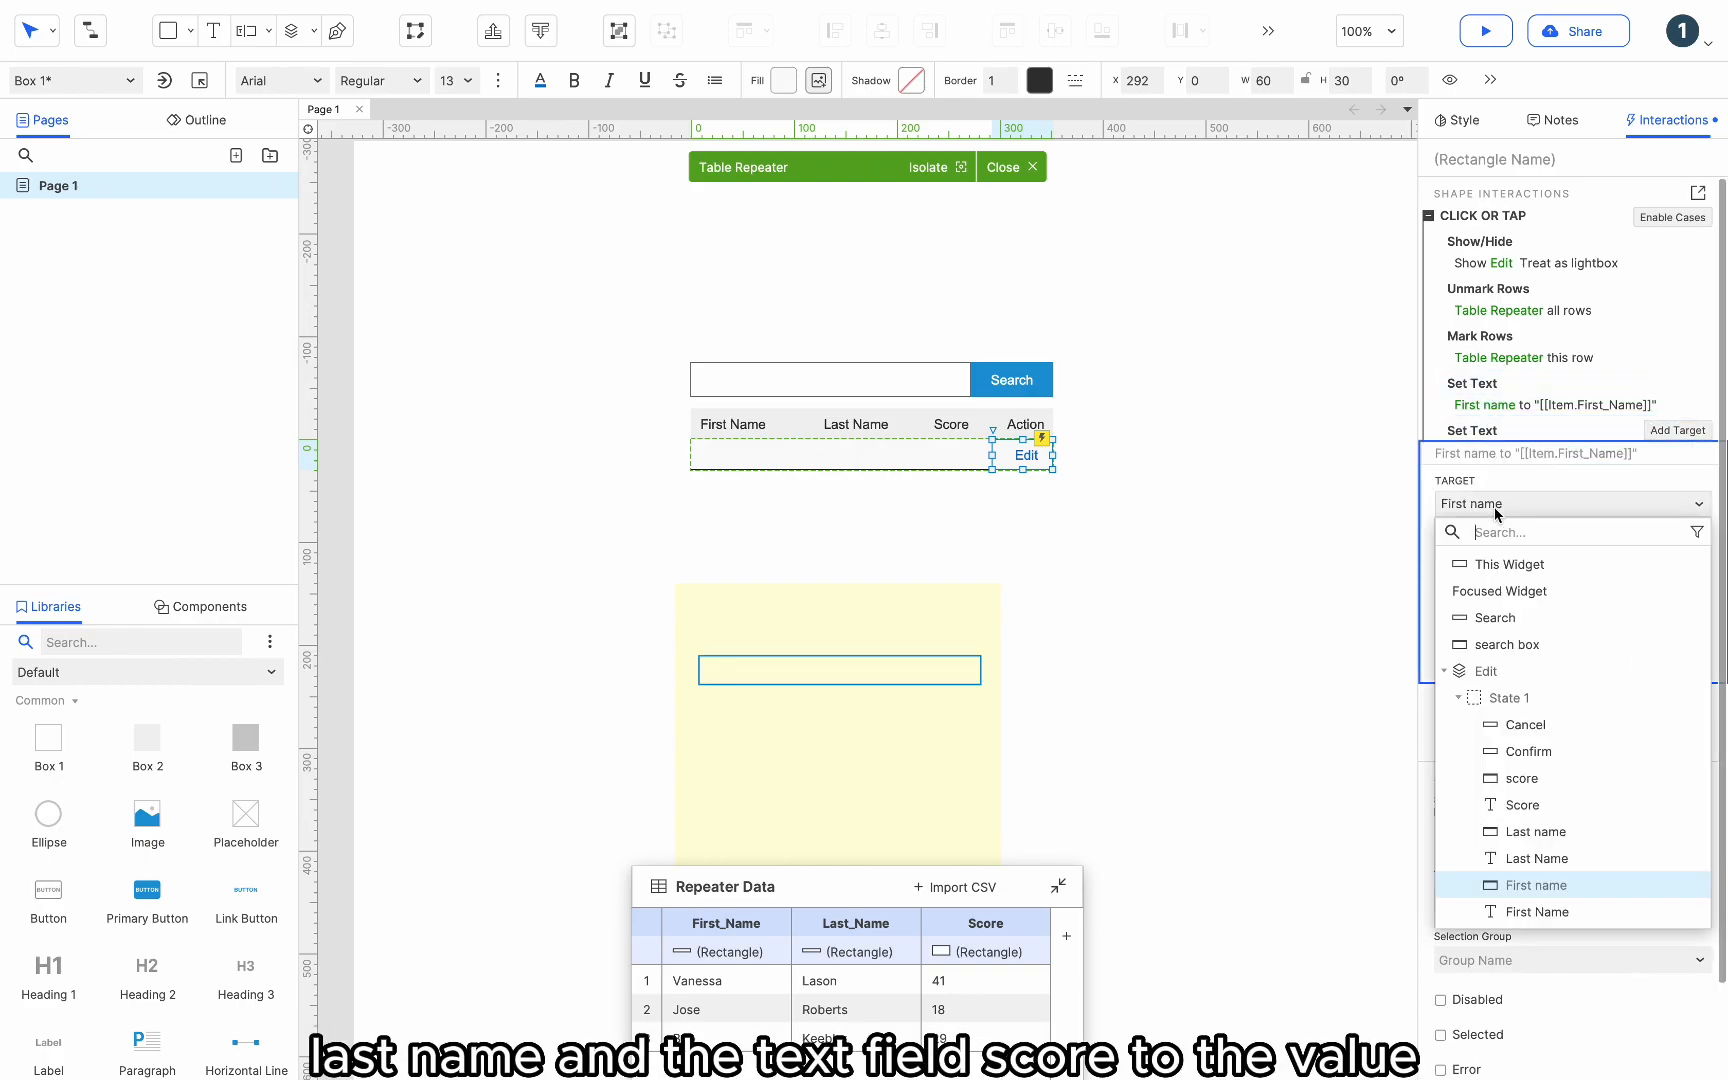
{"action": "left_click", "coordinate": [1555, 838]}
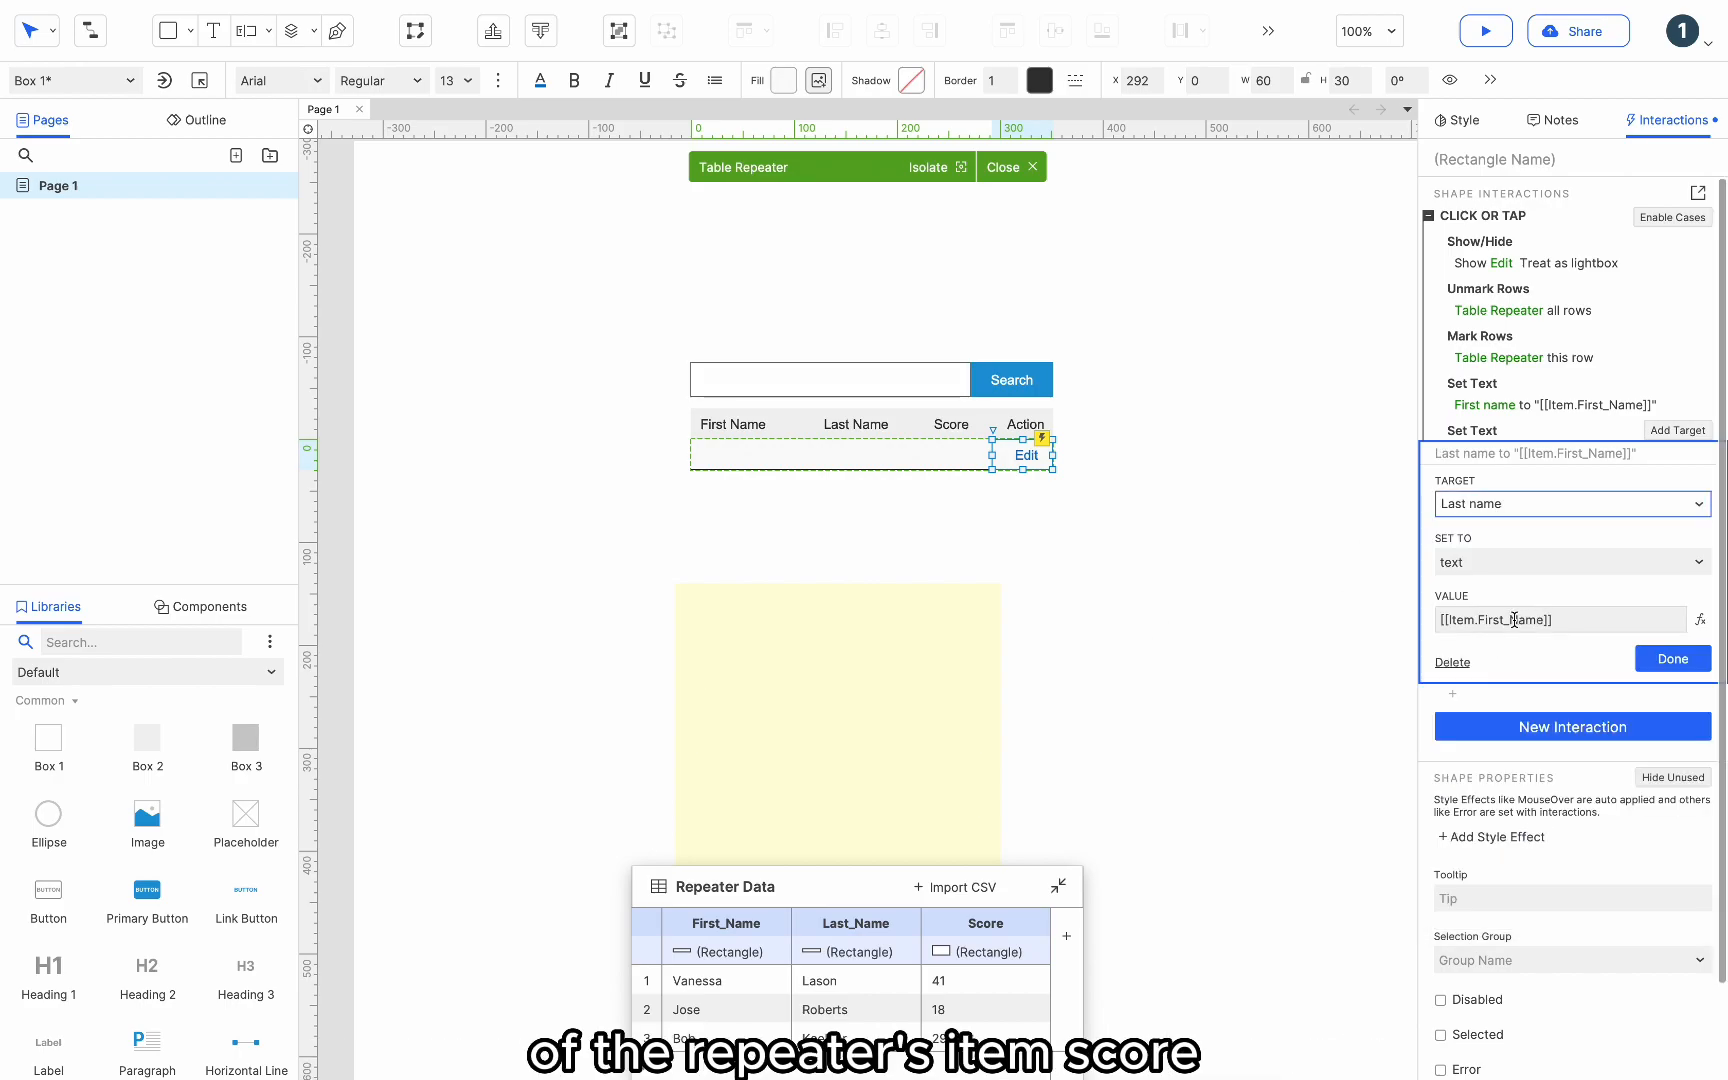
Step: Replace the Last name action's value with the repeater variable [[Item.Last_Name]]
{"action": "left_click", "coordinate": [1699, 620]}
{"action": "key", "text": "ctrl+a"}
{"action": "key", "text": "BackSpace"}
{"action": "left_click", "coordinate": [602, 414]}
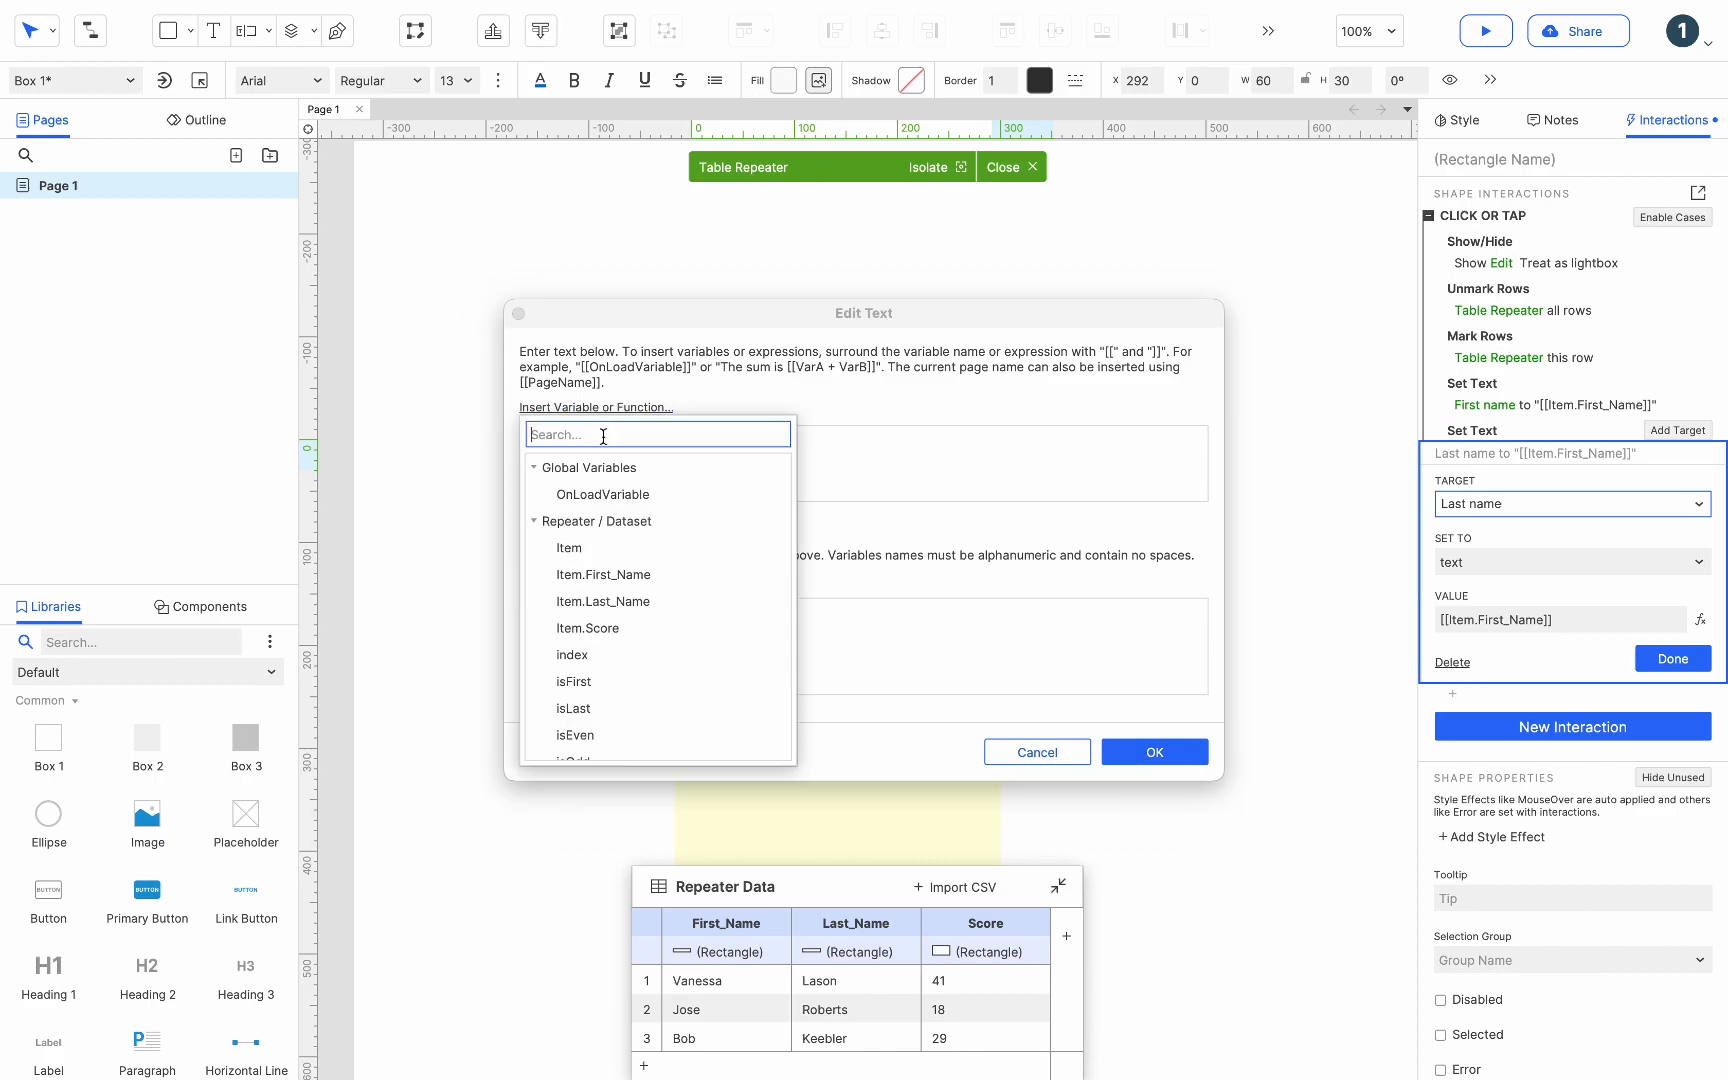
{"action": "left_click", "coordinate": [619, 596]}
{"action": "left_click", "coordinate": [1154, 757]}
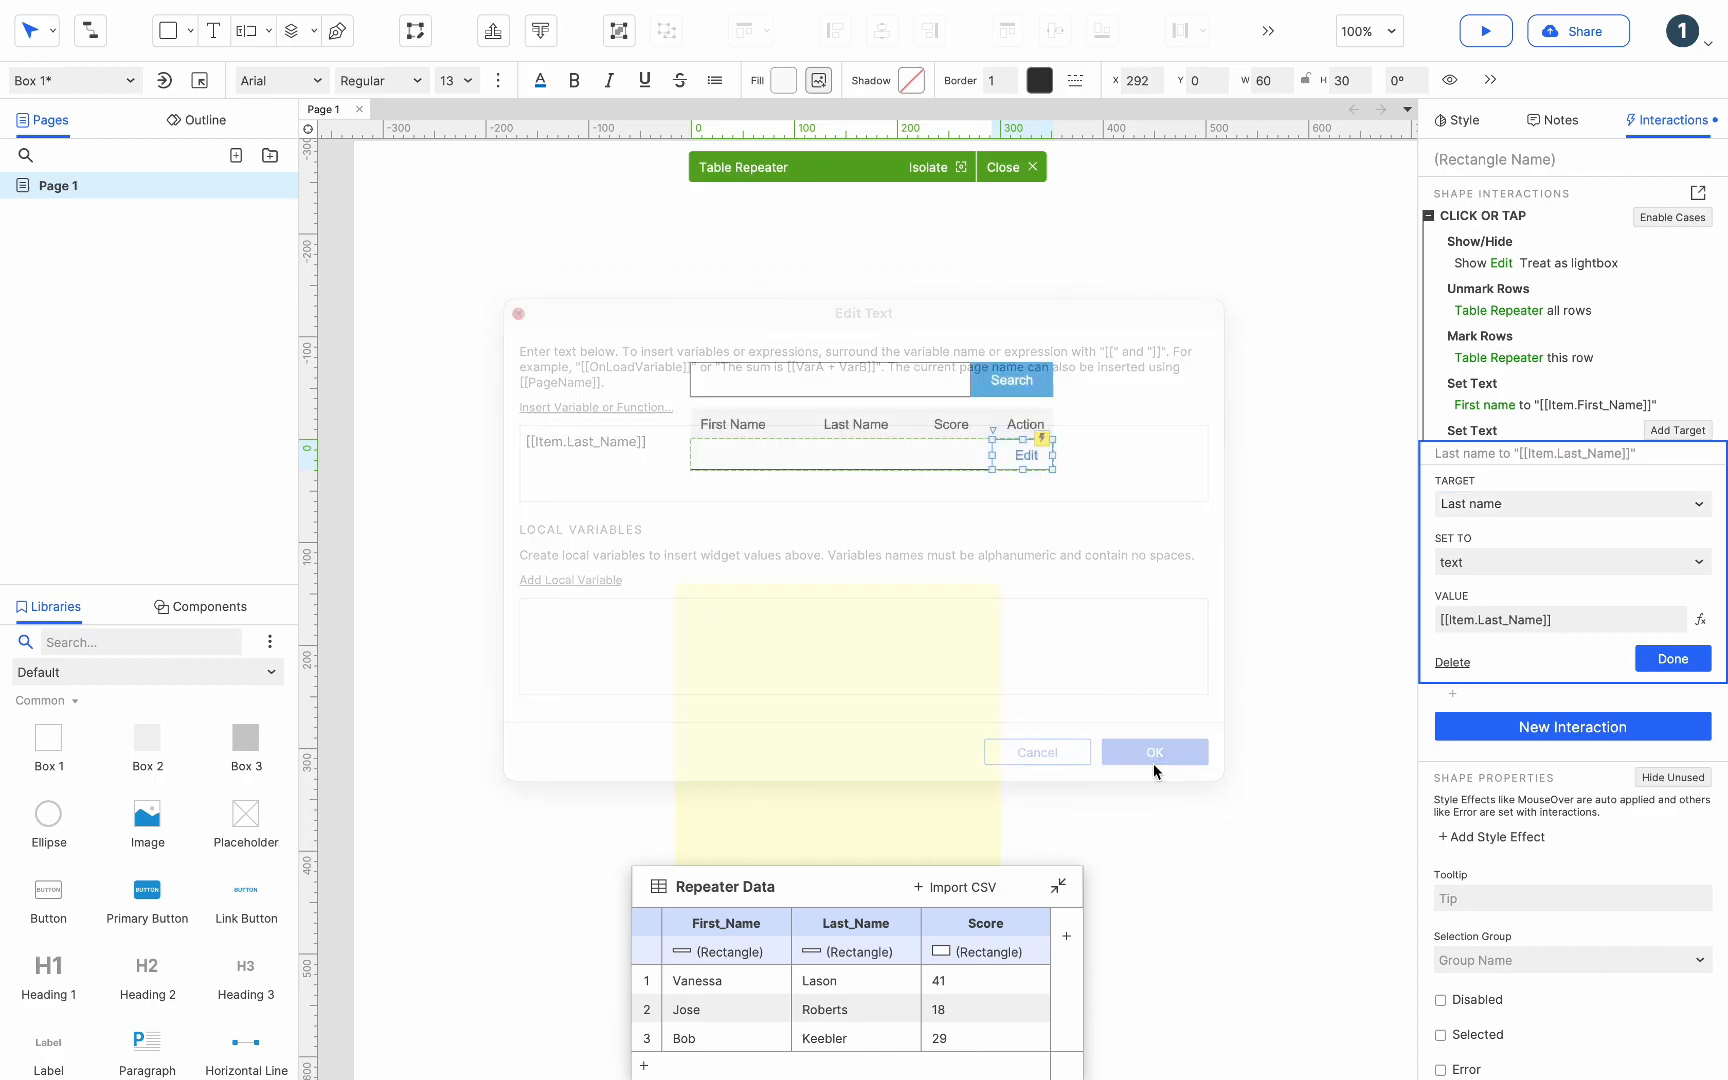
{"action": "left_click", "coordinate": [1672, 658]}
Step: Paste another copy of the Set Text action and retarget it to the score text field
{"action": "key", "text": "ctrl+v"}
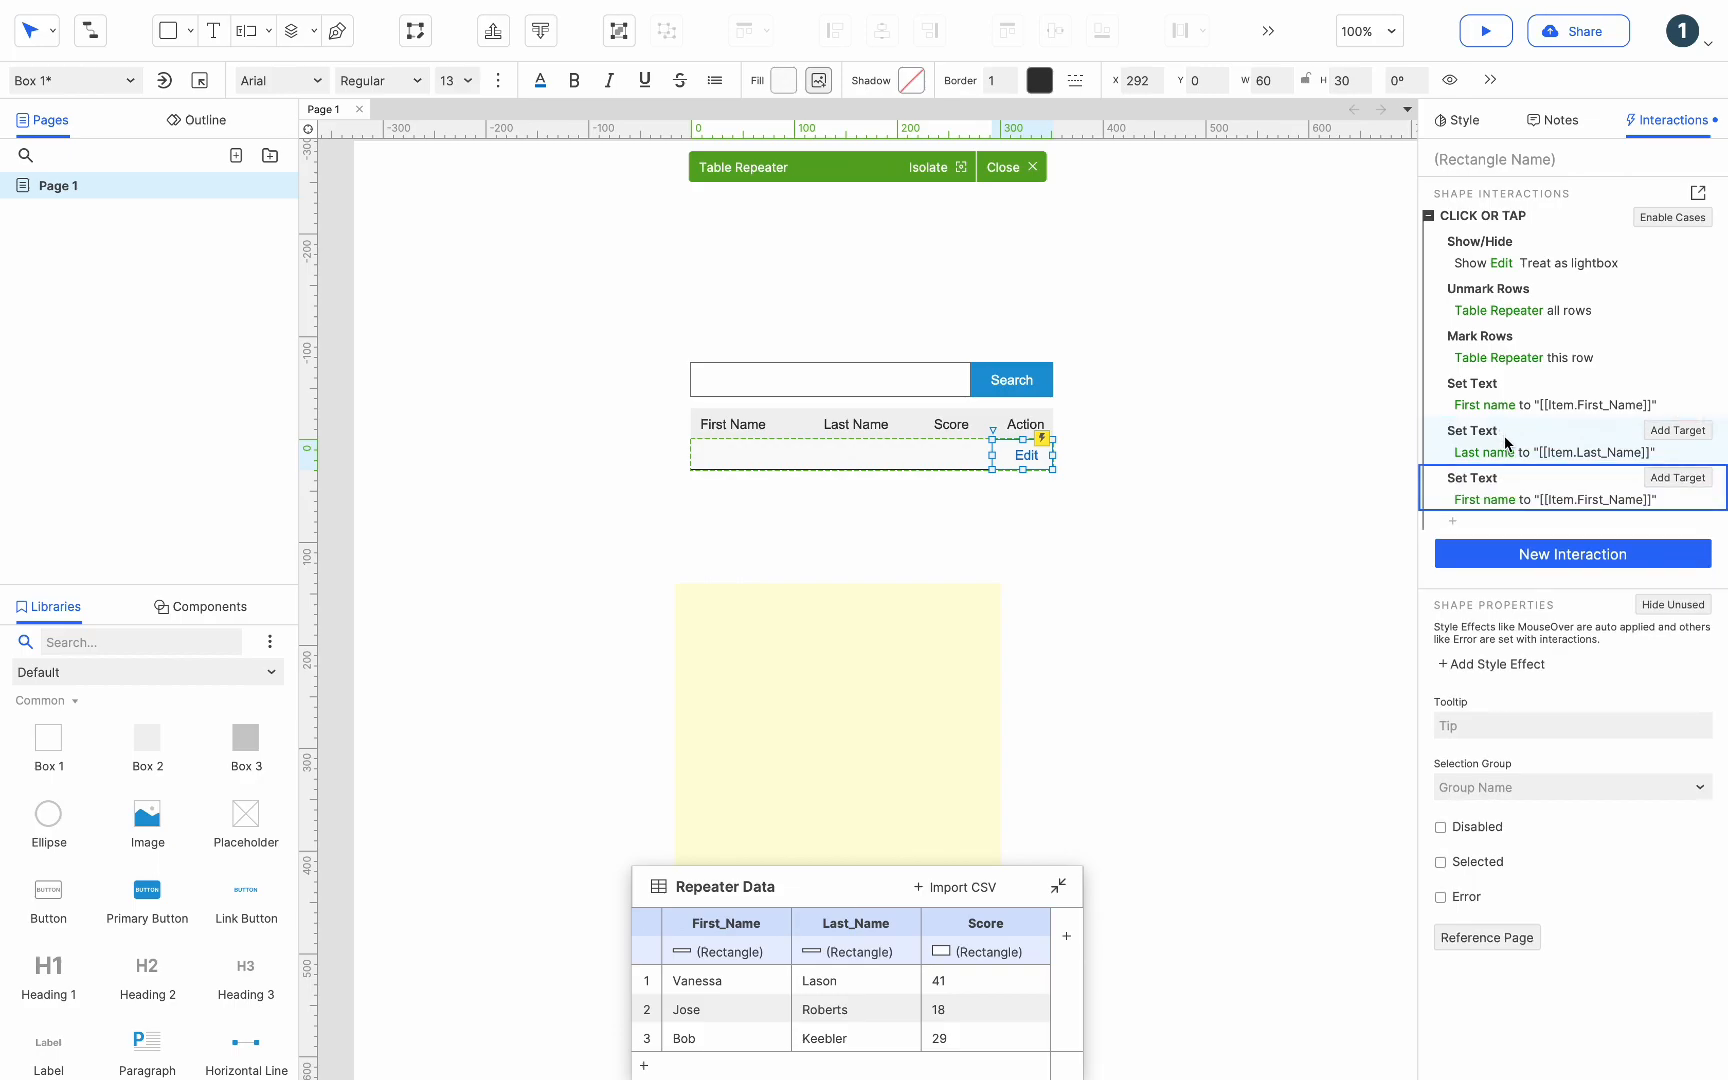
{"action": "left_click", "coordinate": [1490, 499]}
{"action": "left_click", "coordinate": [1510, 556]}
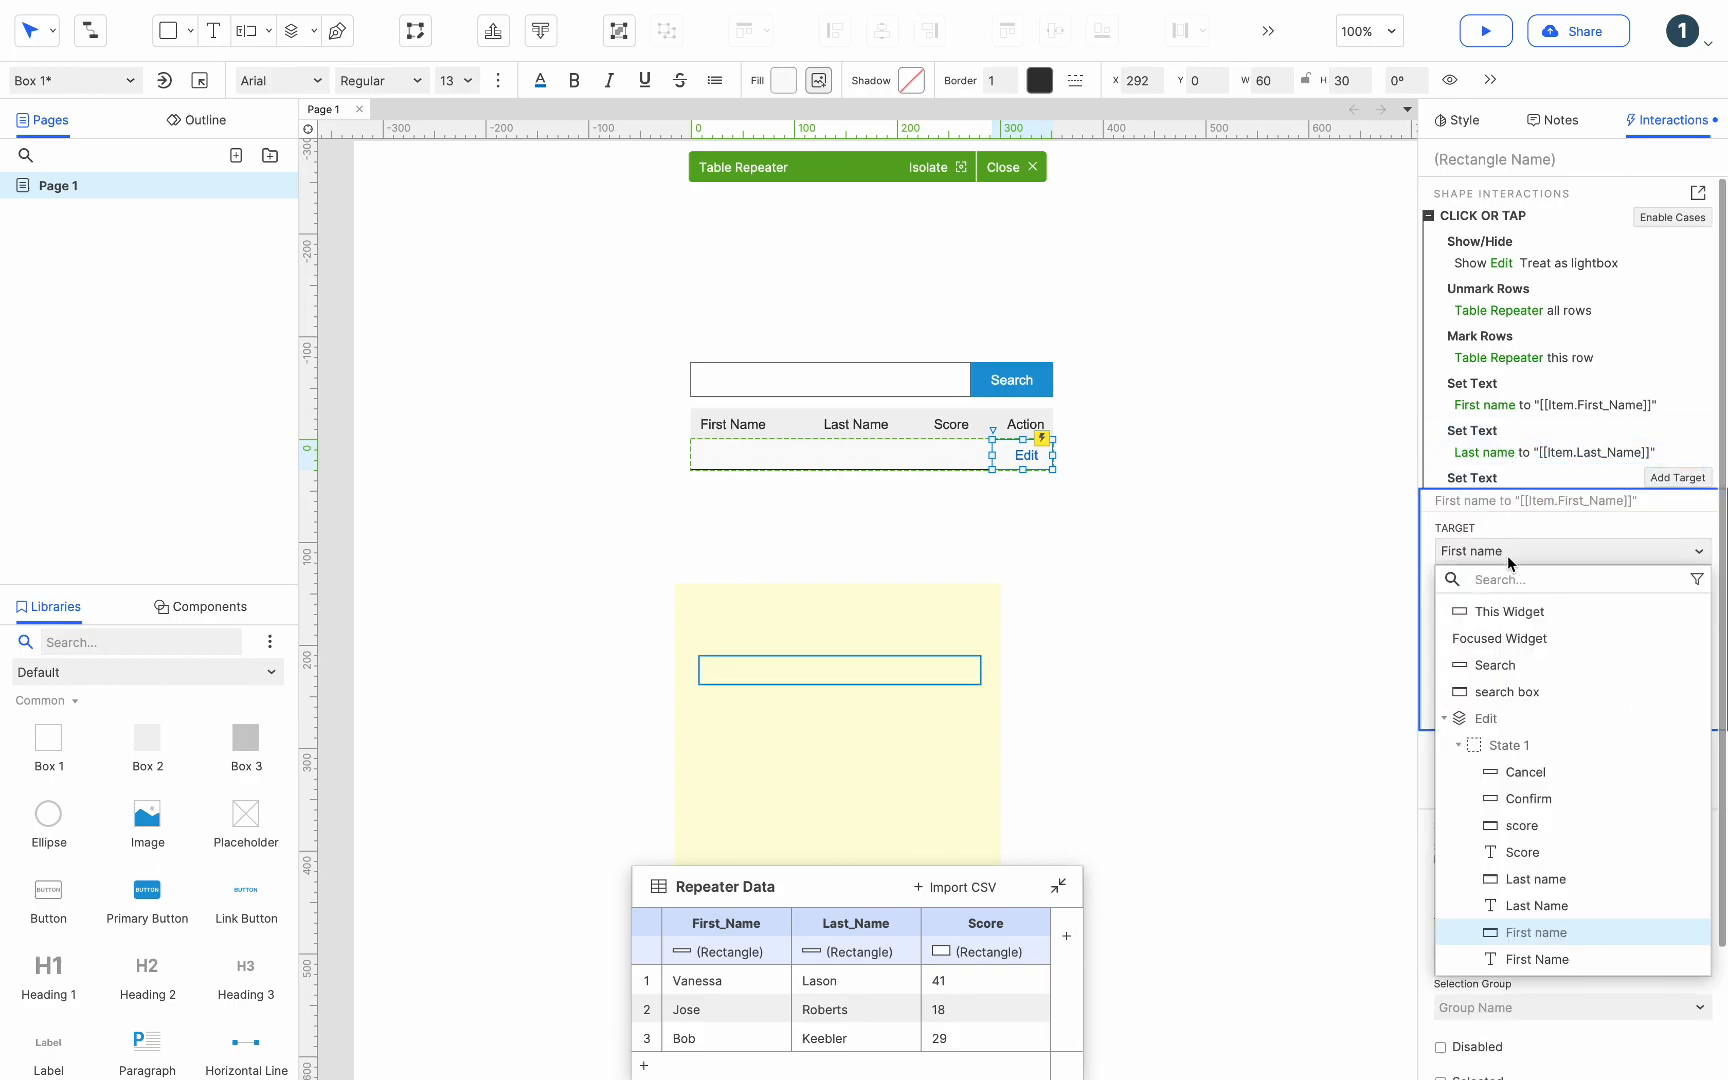
{"action": "left_click", "coordinate": [1522, 825]}
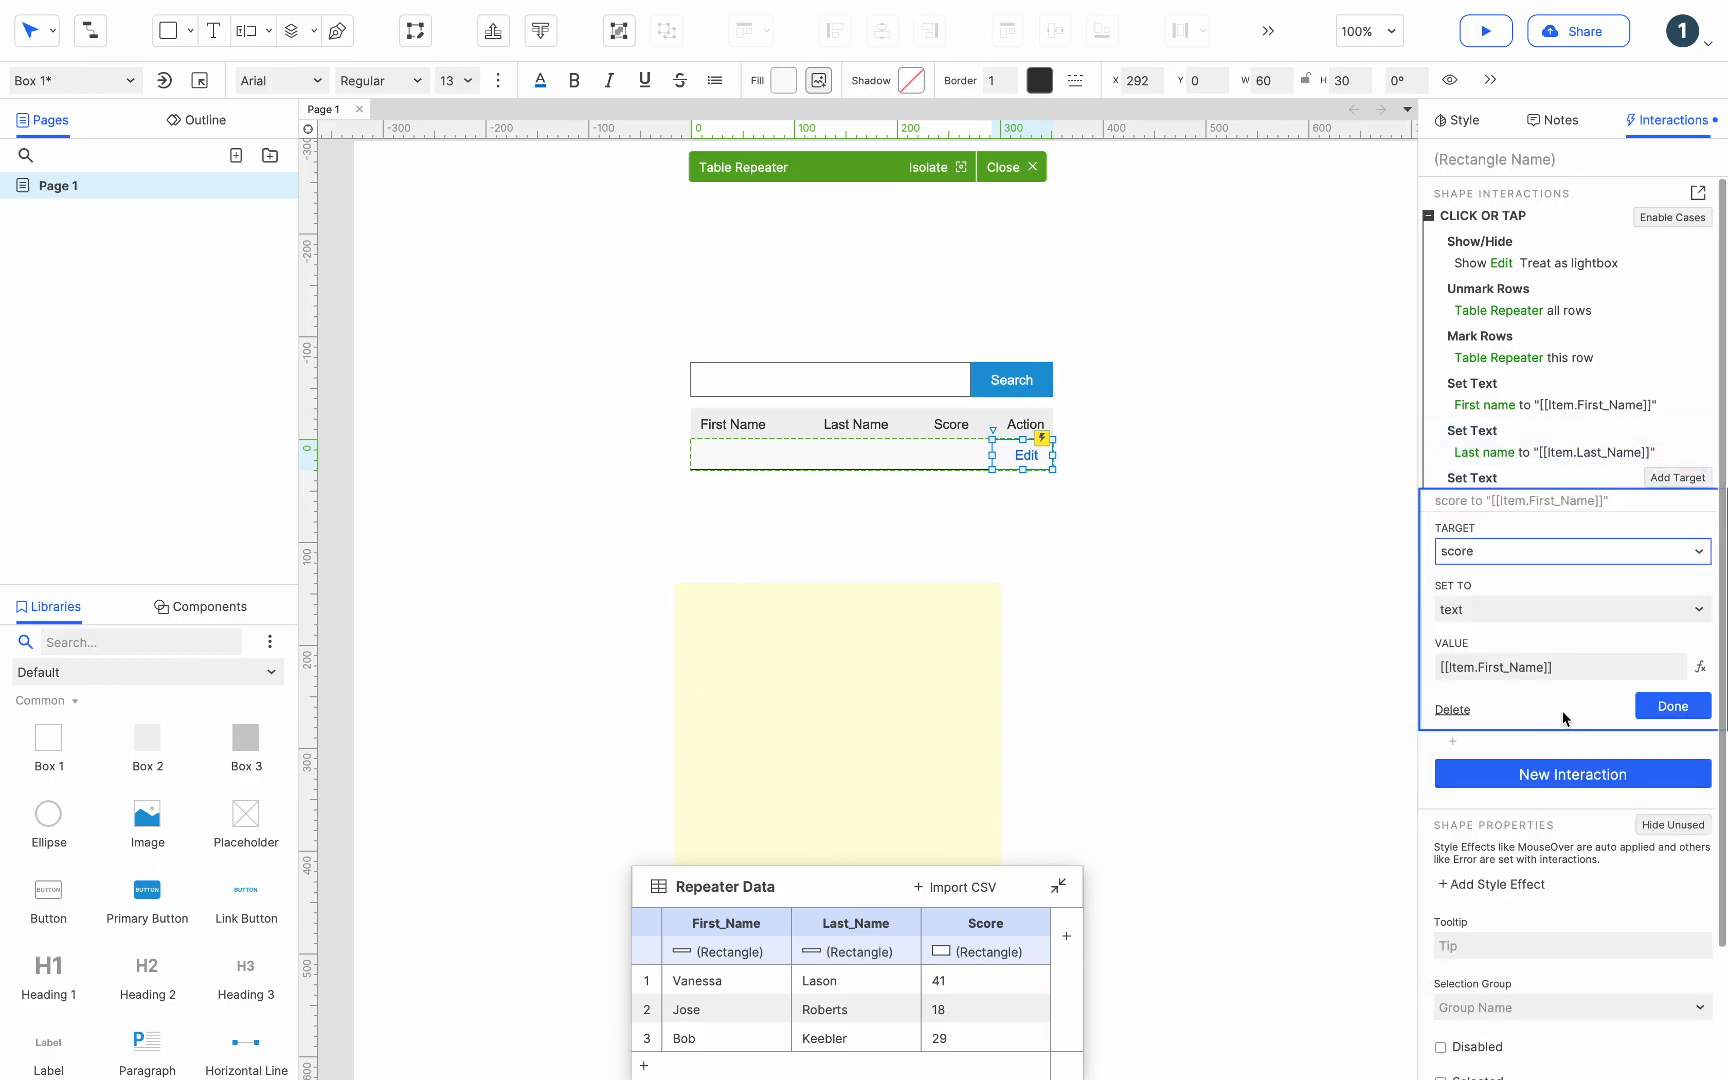
Step: Replace the score action's value with the repeater variable [[Item.Score]]
{"action": "left_click", "coordinate": [1574, 667]}
{"action": "key", "text": "ctrl+a"}
{"action": "key", "text": "BackSpace"}
{"action": "left_click", "coordinate": [1700, 667]}
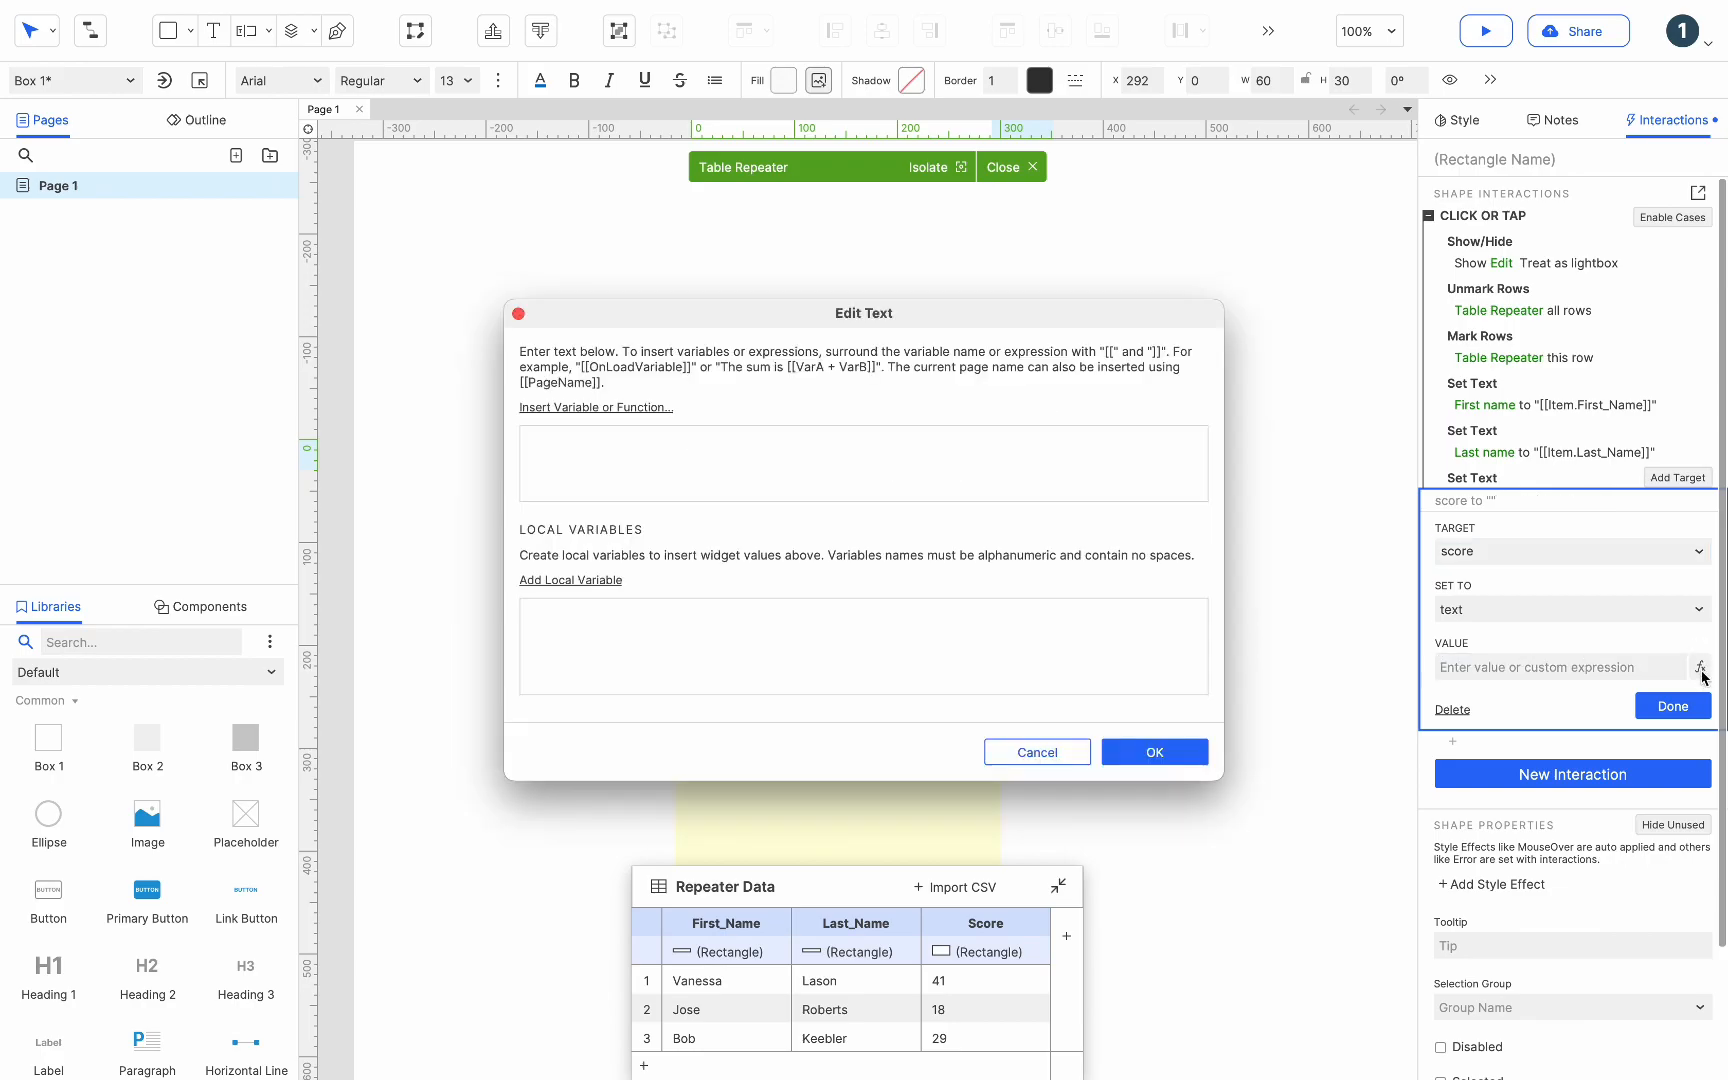
{"action": "left_click", "coordinate": [628, 408]}
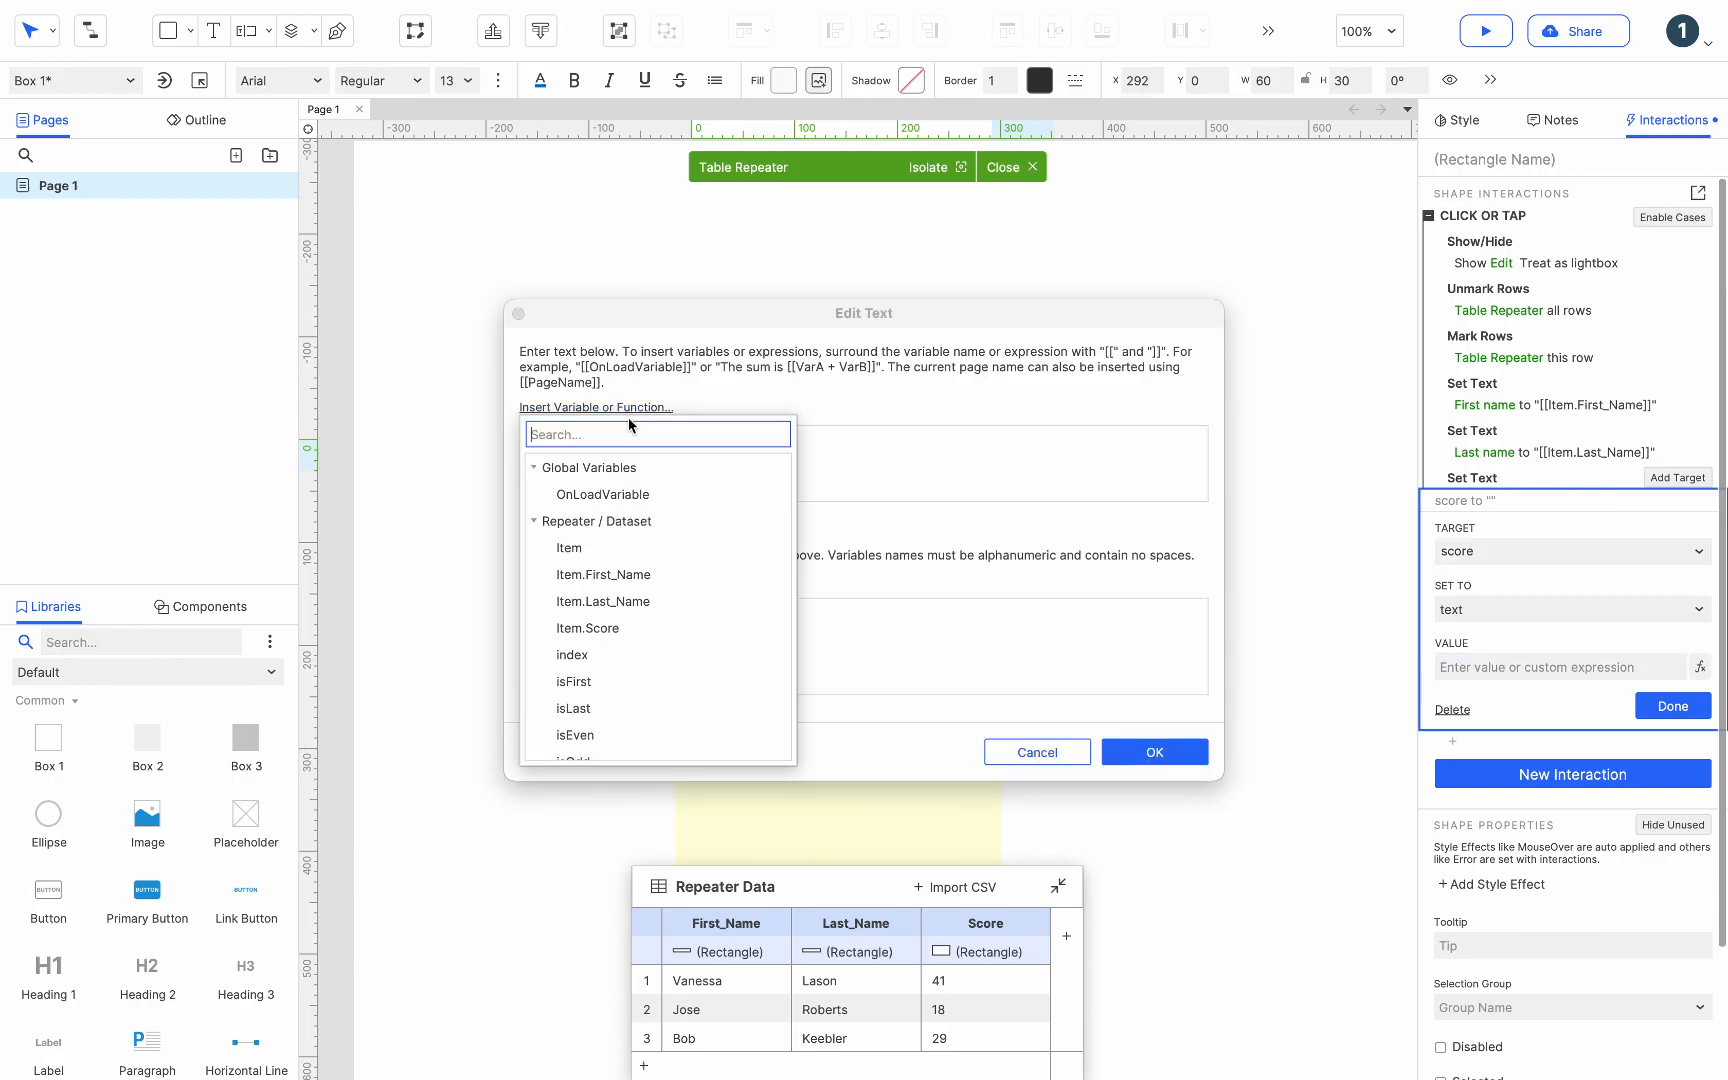
{"action": "left_click", "coordinate": [605, 628]}
{"action": "left_click", "coordinate": [1153, 753]}
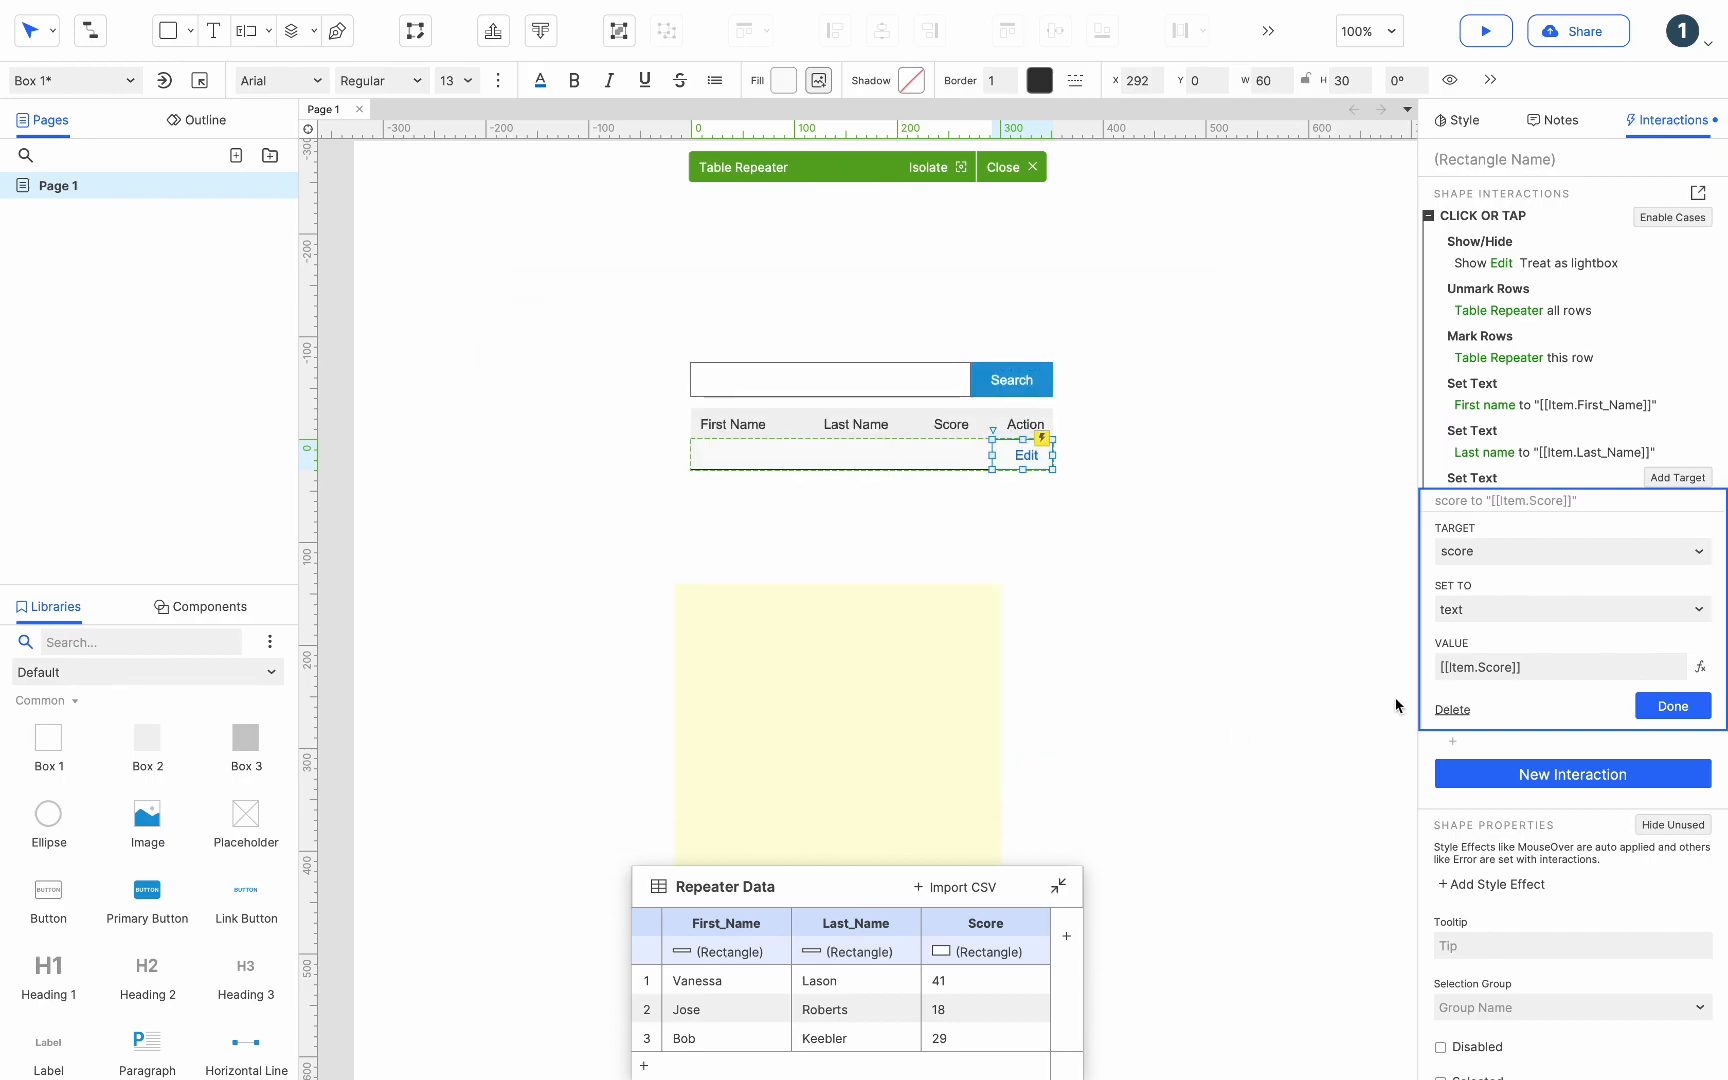
{"action": "left_click", "coordinate": [1673, 706]}
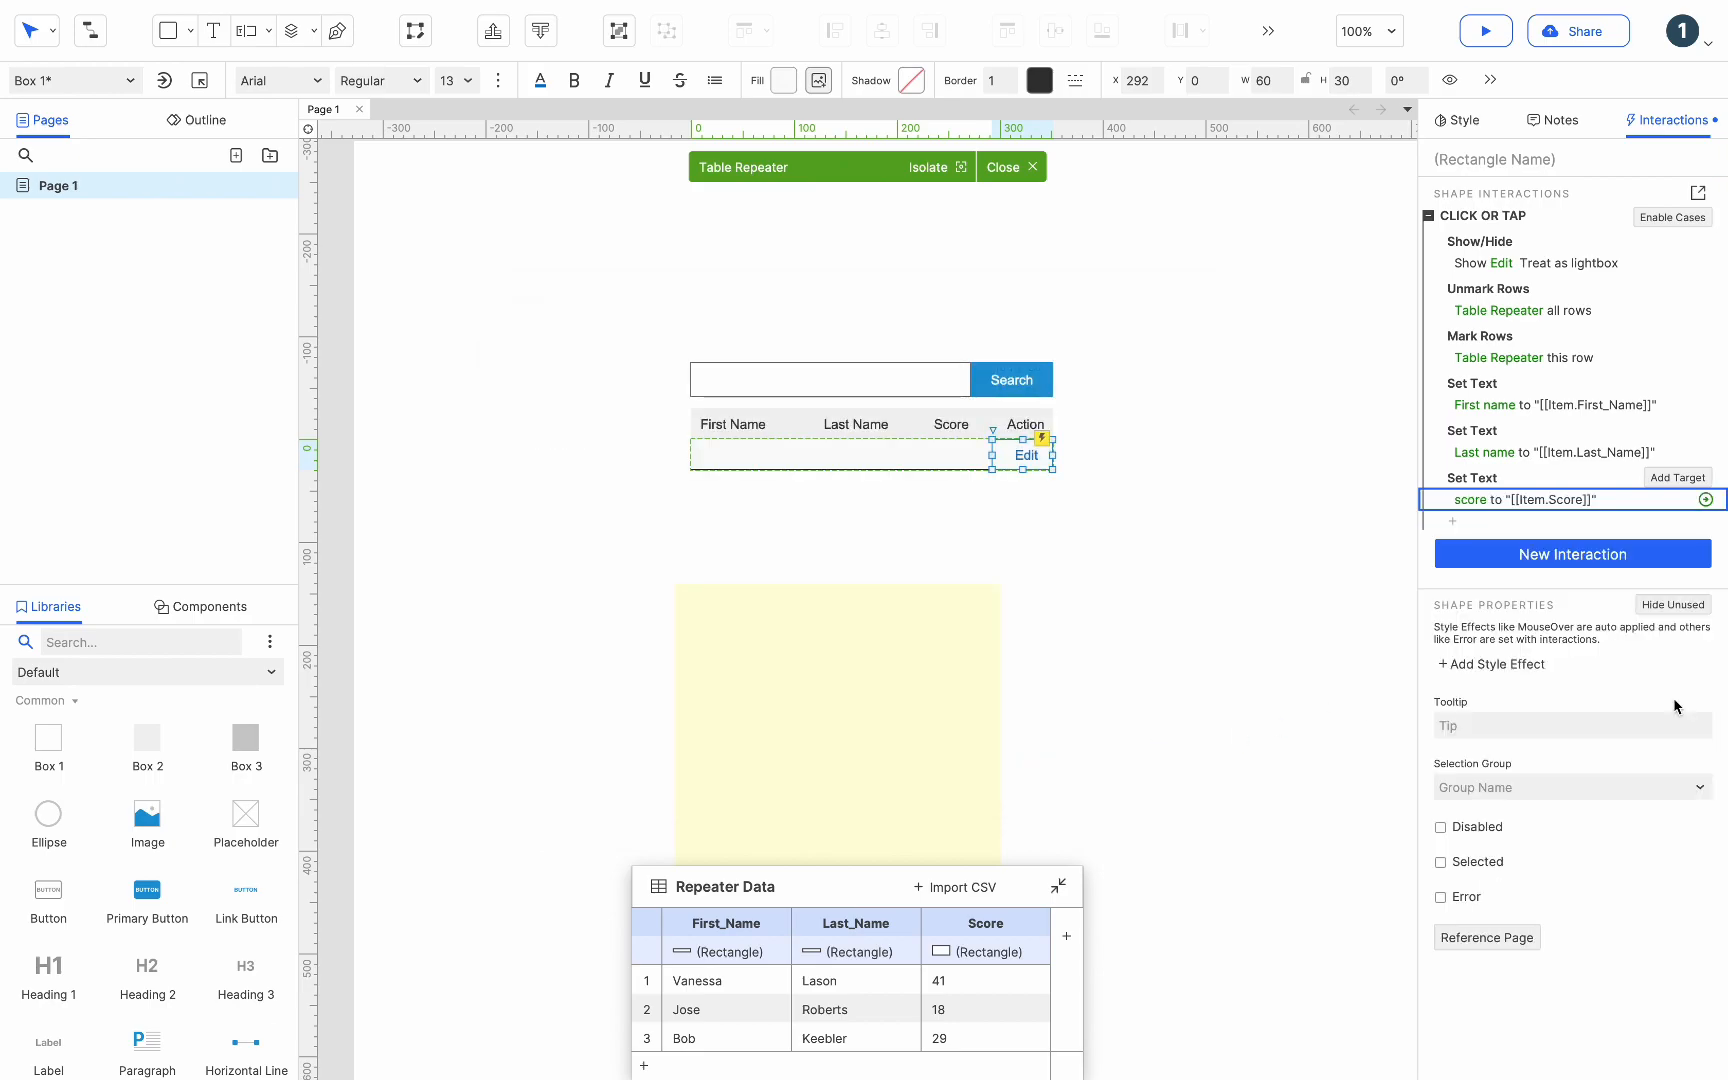
Step: Add an Edit Row Data action to the Confirm button's click interaction, targeting marked rows of the Table Repeater
{"action": "left_click", "coordinate": [918, 721]}
{"action": "double_click", "coordinate": [940, 730]}
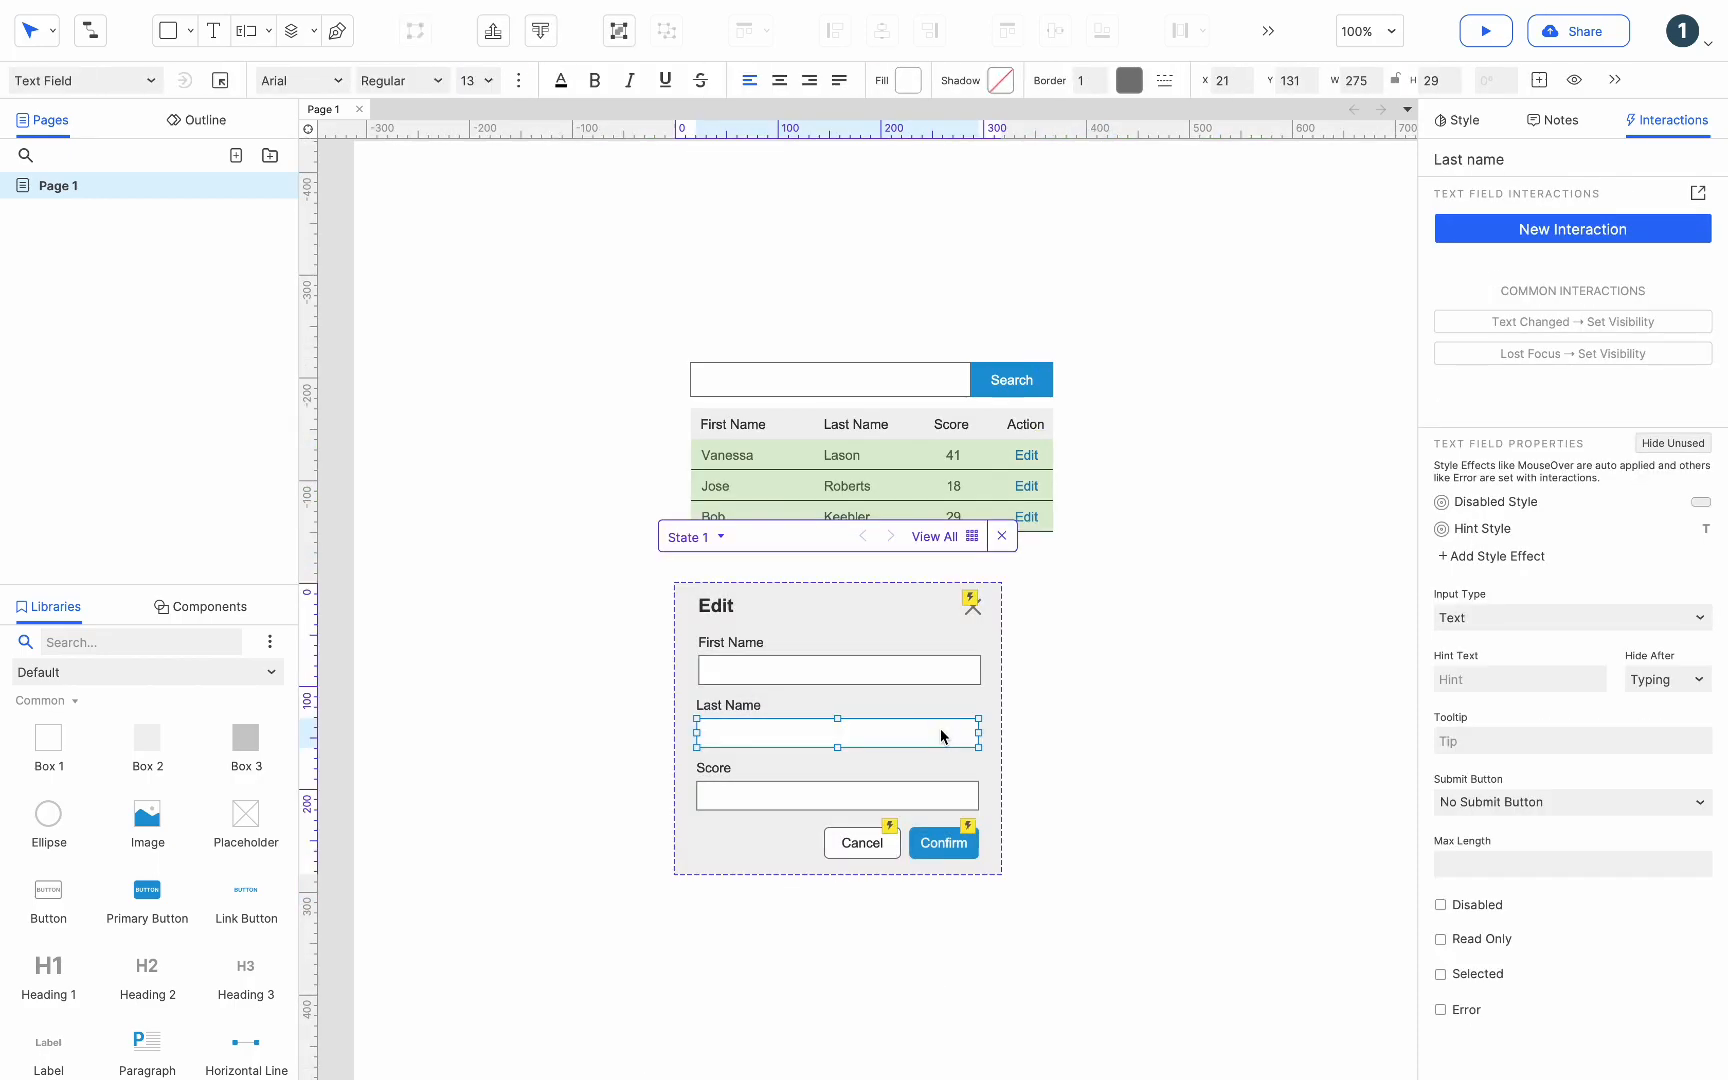
{"action": "left_click", "coordinate": [953, 840]}
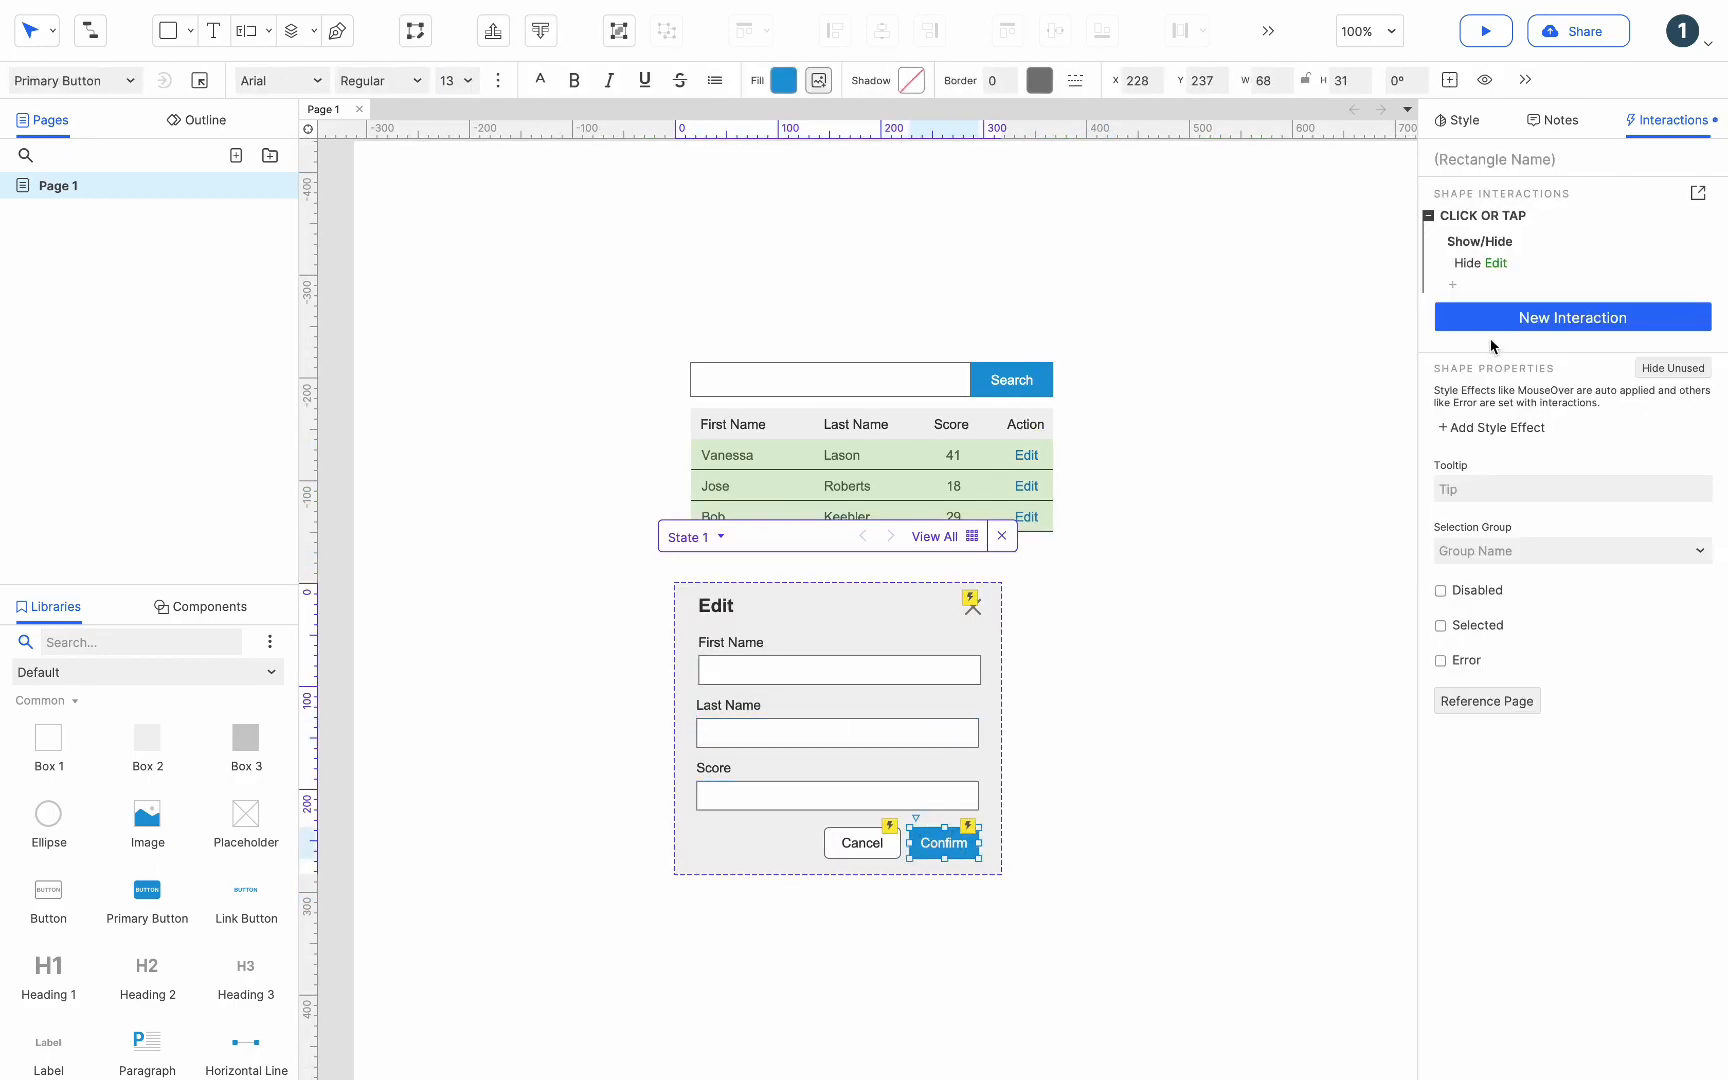
{"action": "left_click", "coordinate": [1461, 285]}
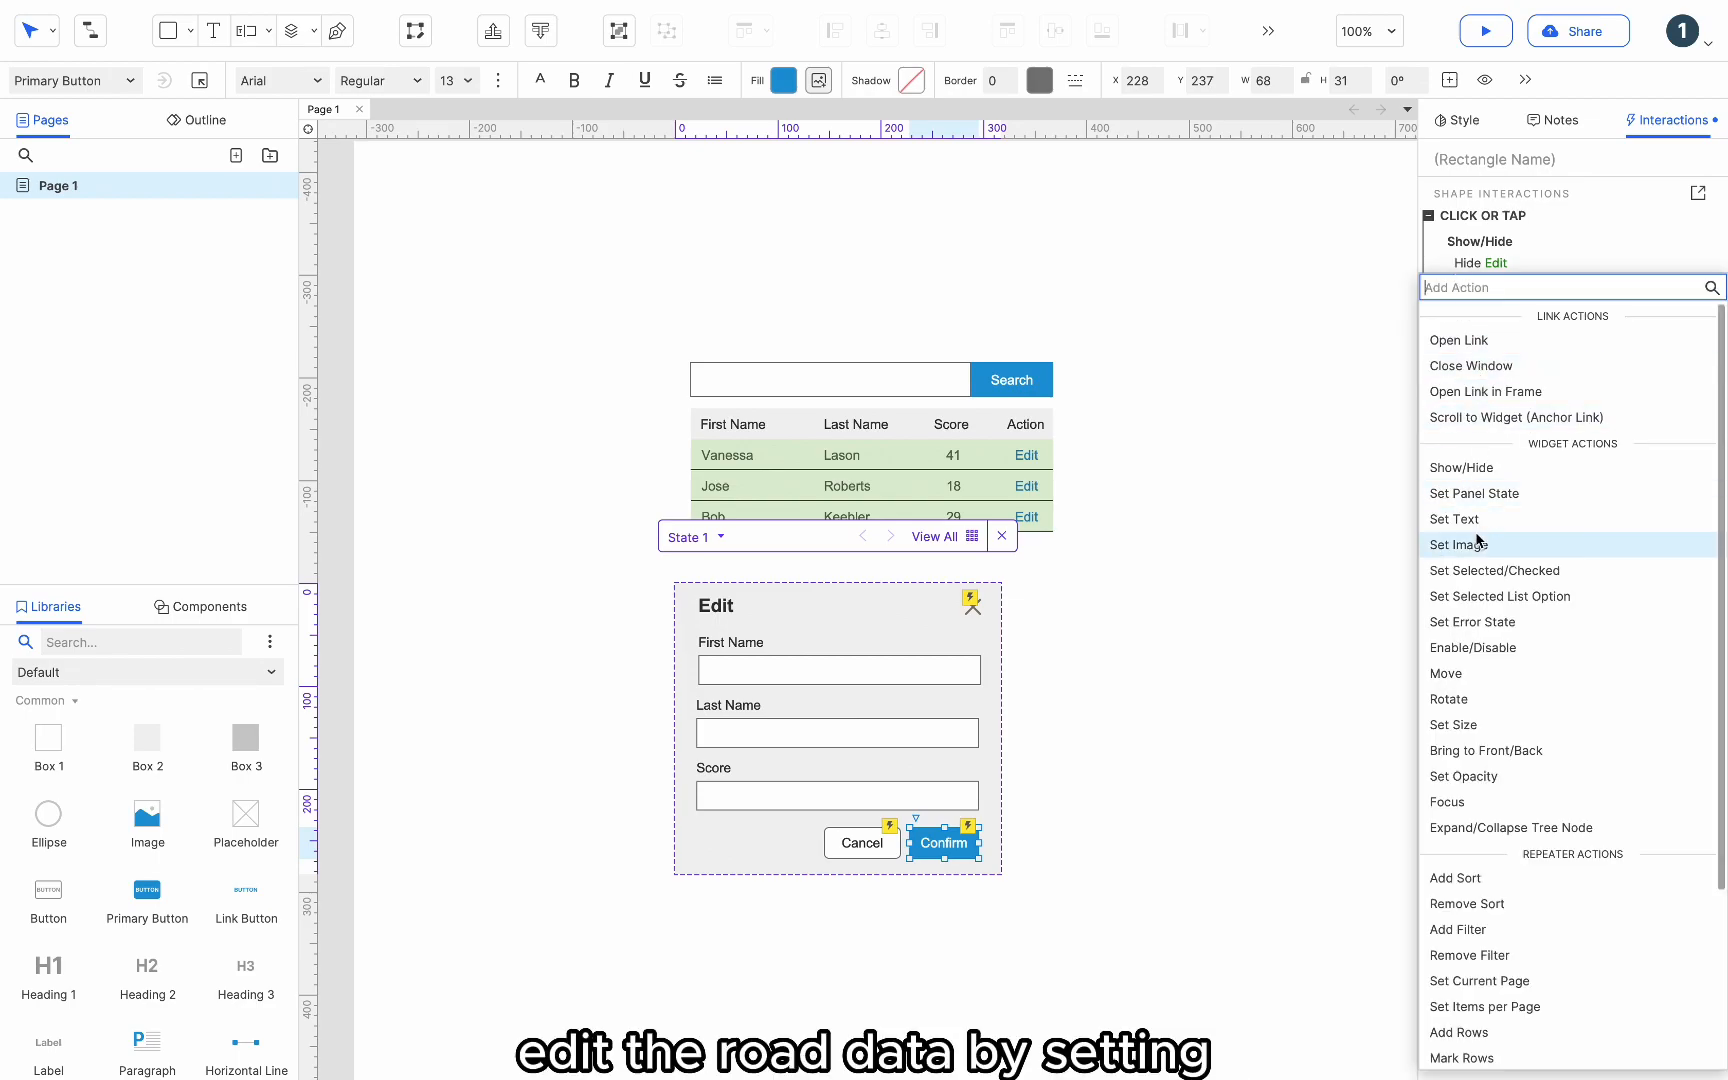
{"action": "scroll", "coordinate": [1474, 693], "scroll_direction": "down", "scroll_amount": 4}
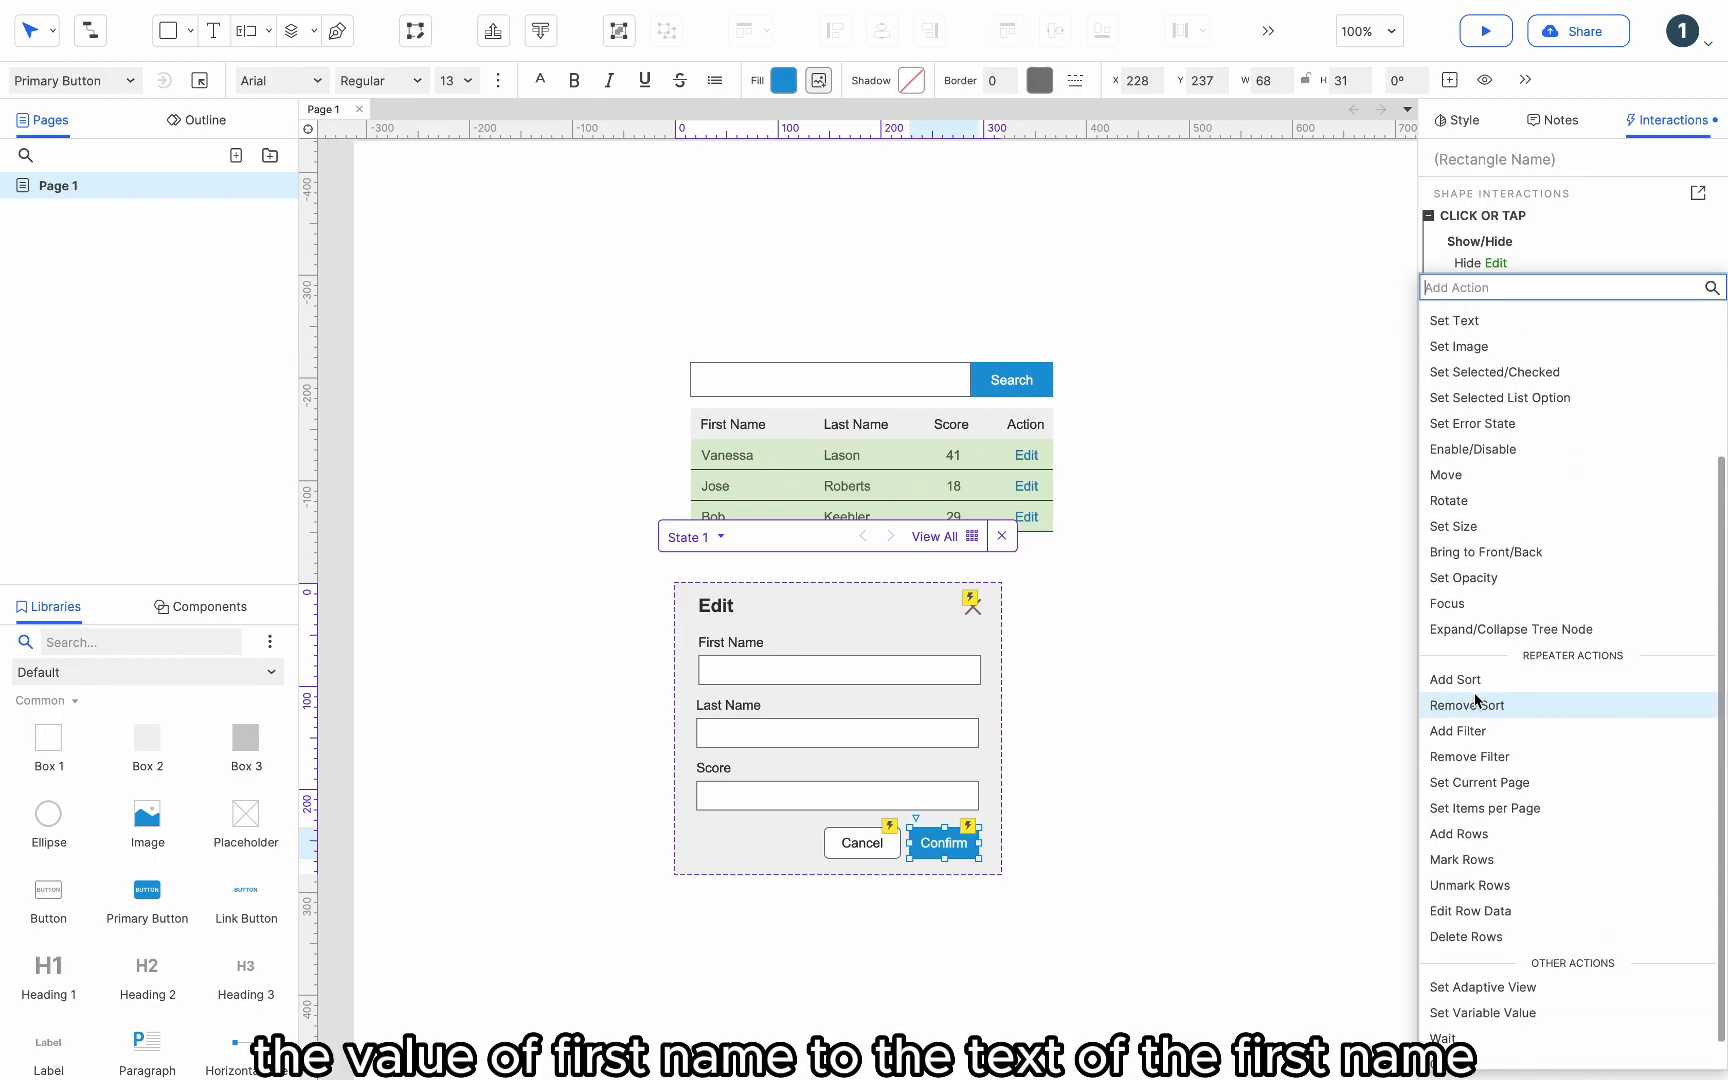
{"action": "left_click", "coordinate": [1466, 911]}
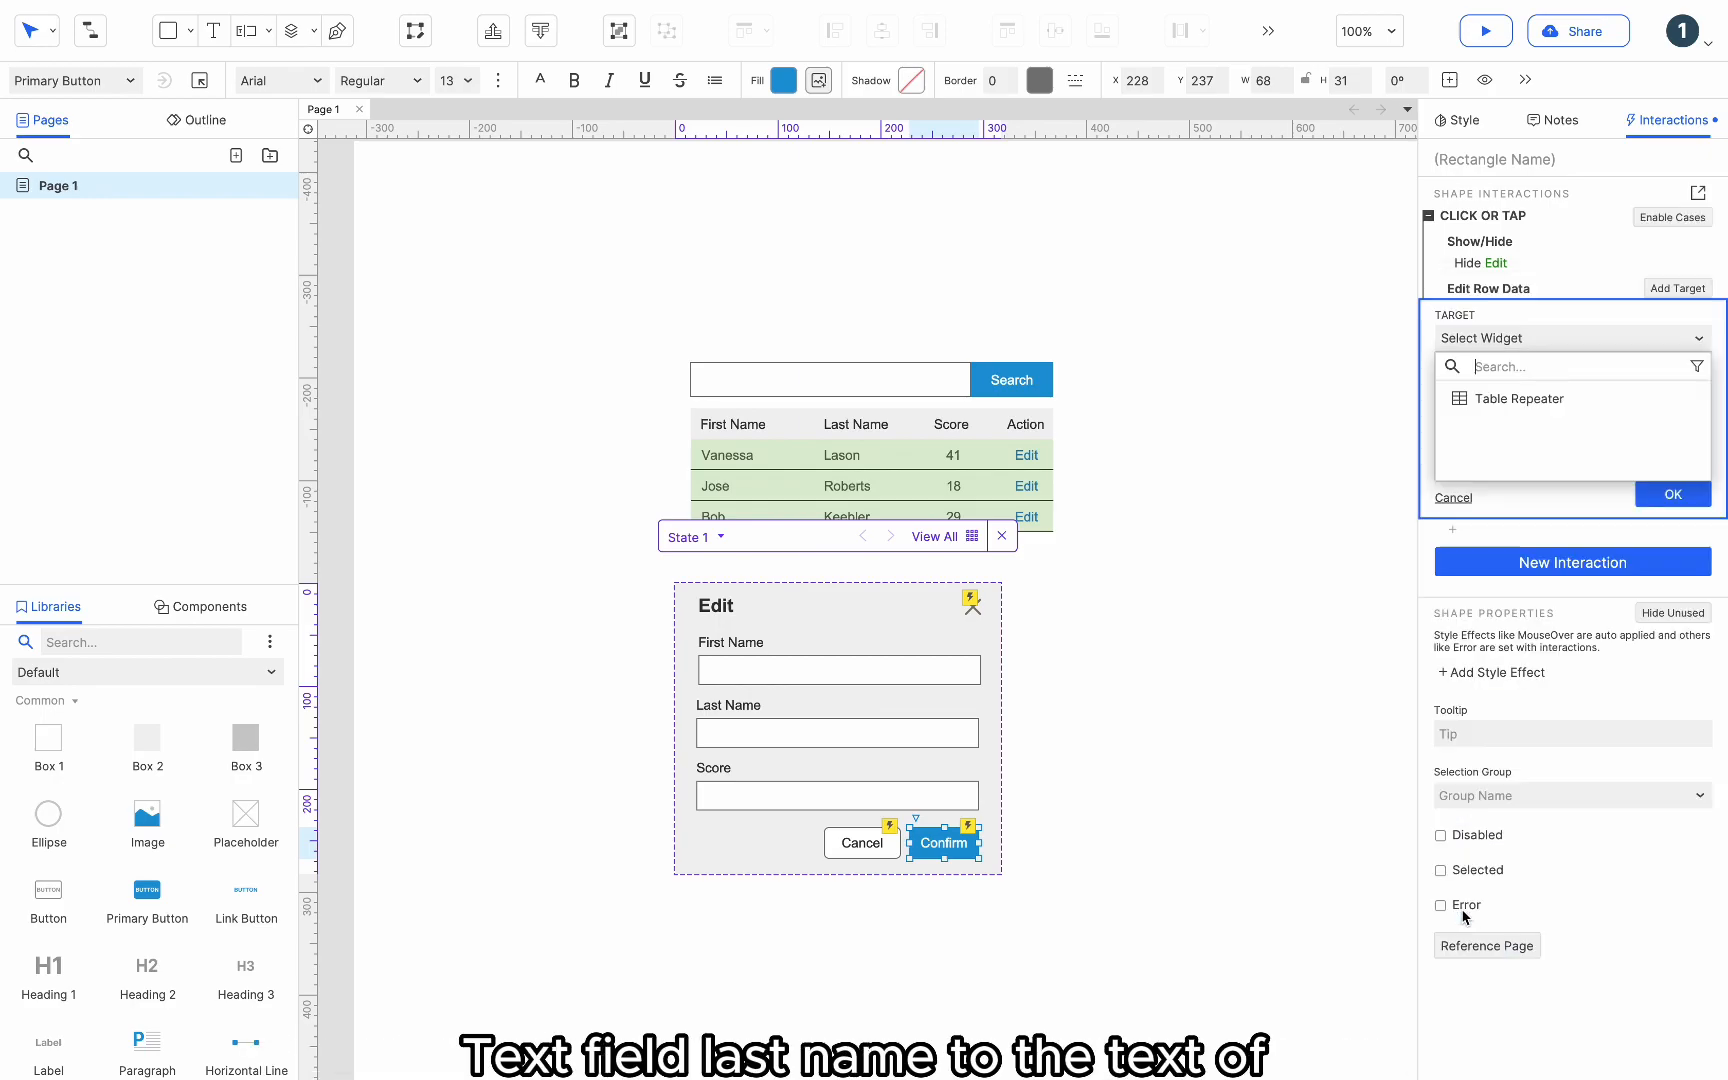
{"action": "left_click", "coordinate": [1510, 400]}
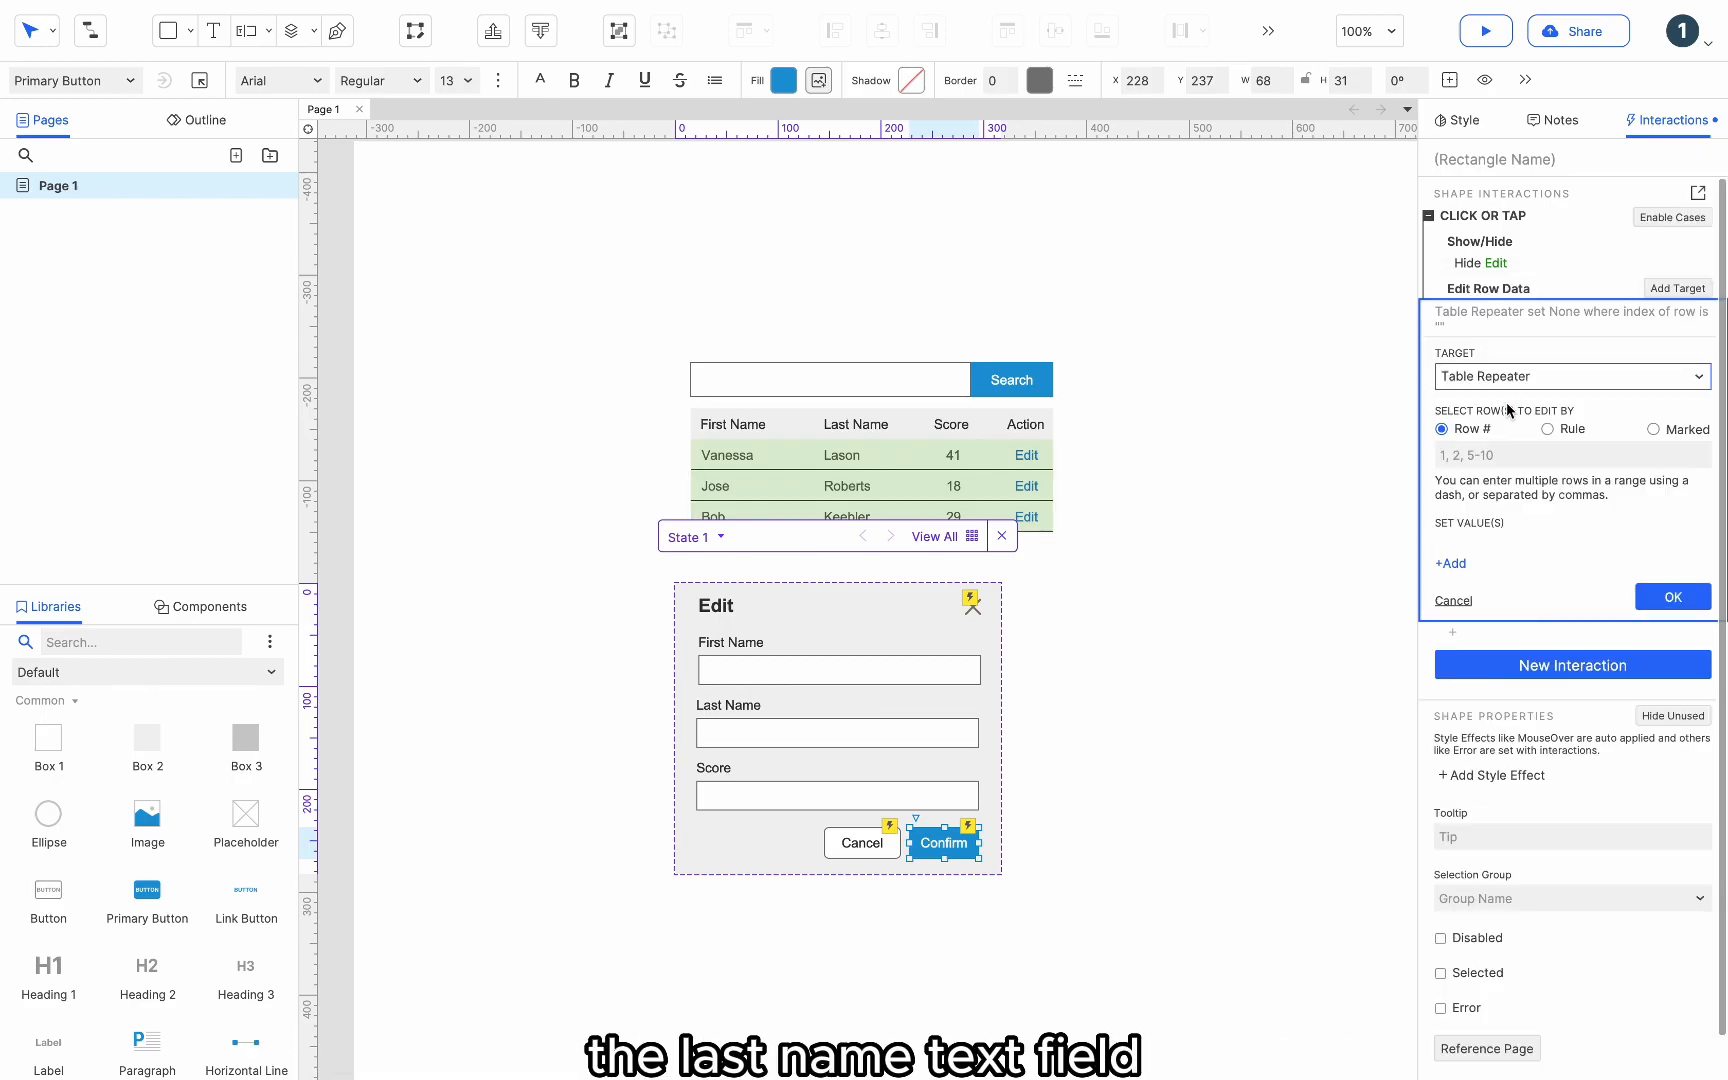
{"action": "left_click", "coordinate": [1652, 430]}
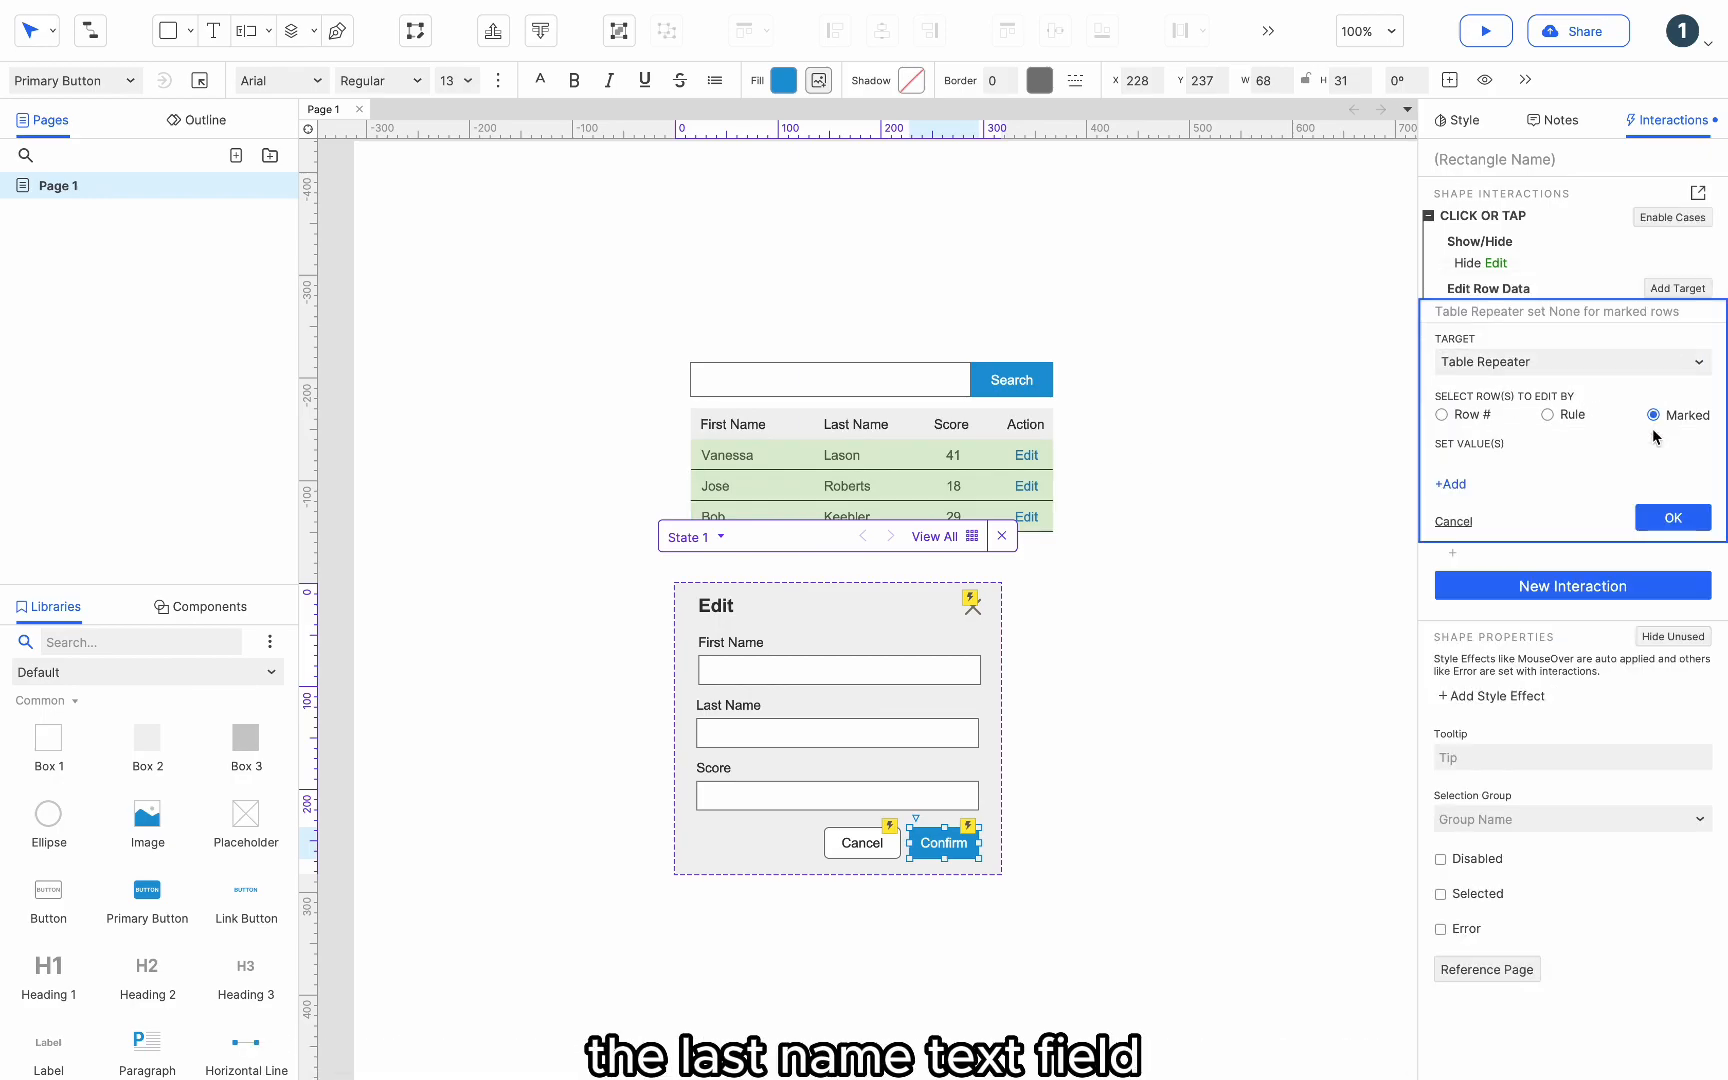
Step: Set the First_Name column to [[LVAR1]], with local variable LVAR1 taking the text on the First name widget
{"action": "left_click", "coordinate": [1460, 484]}
{"action": "left_click", "coordinate": [1480, 502]}
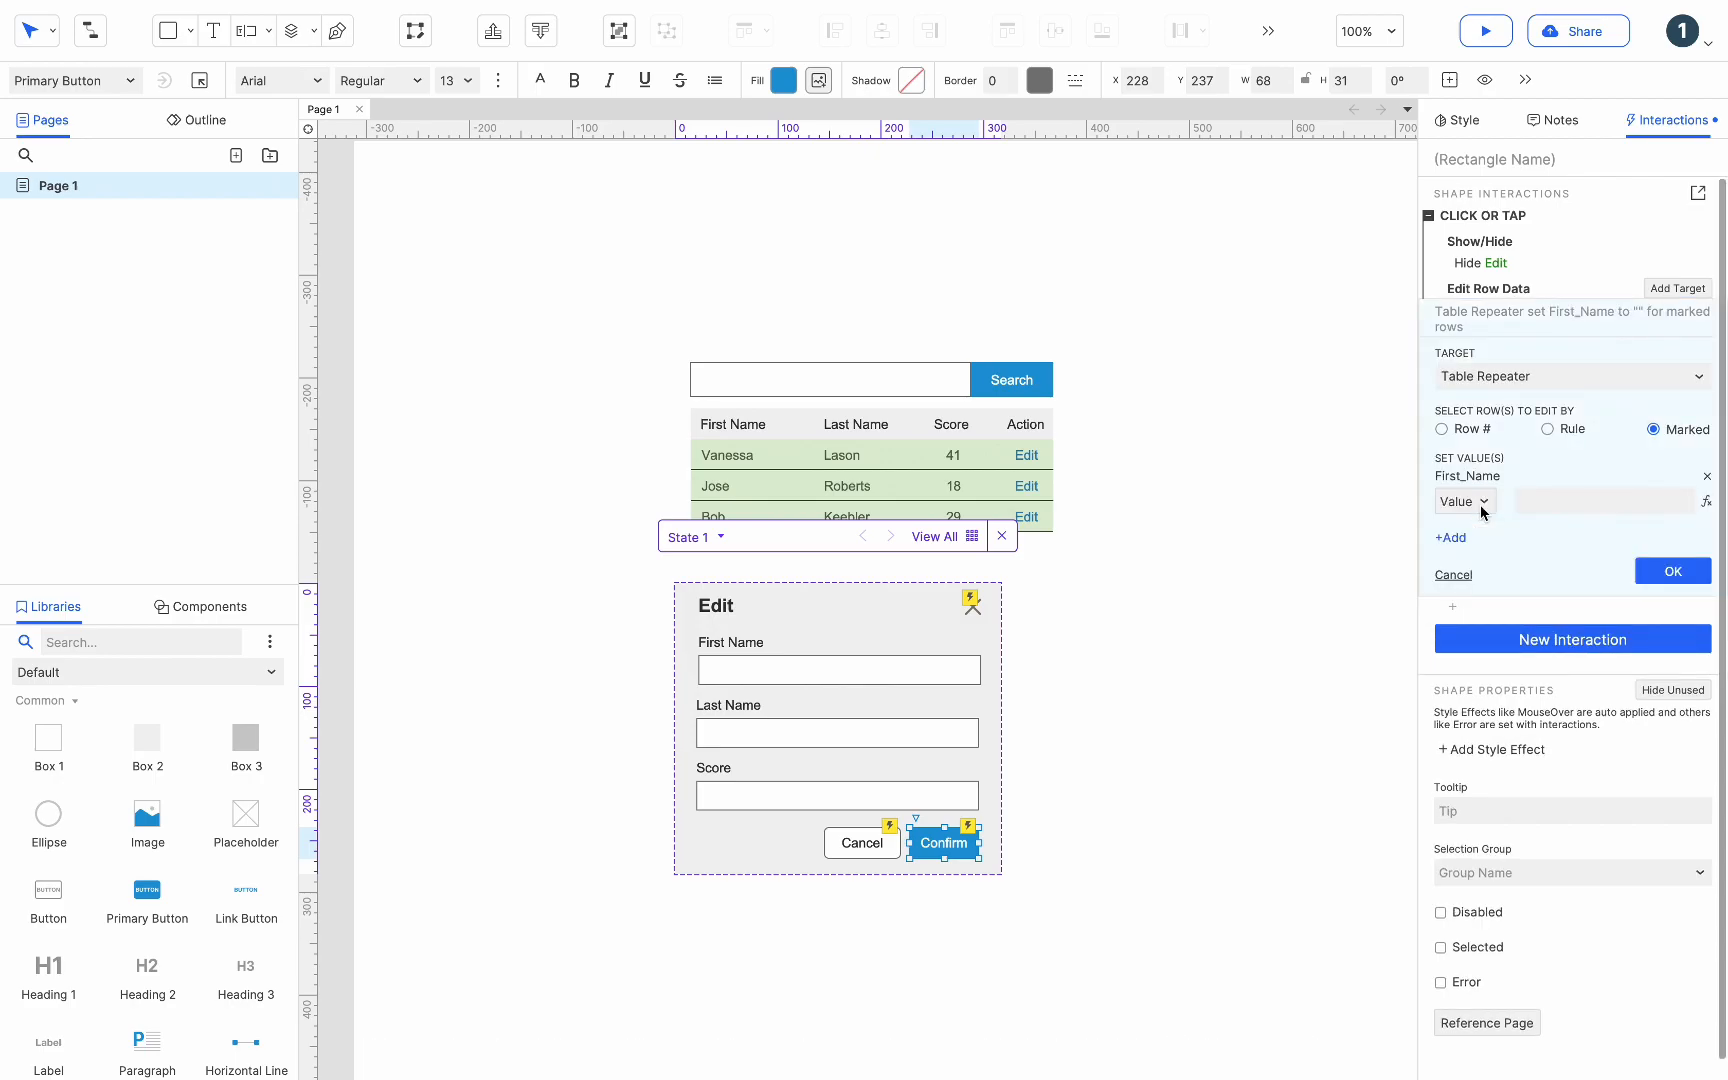
{"action": "left_click", "coordinate": [1707, 506]}
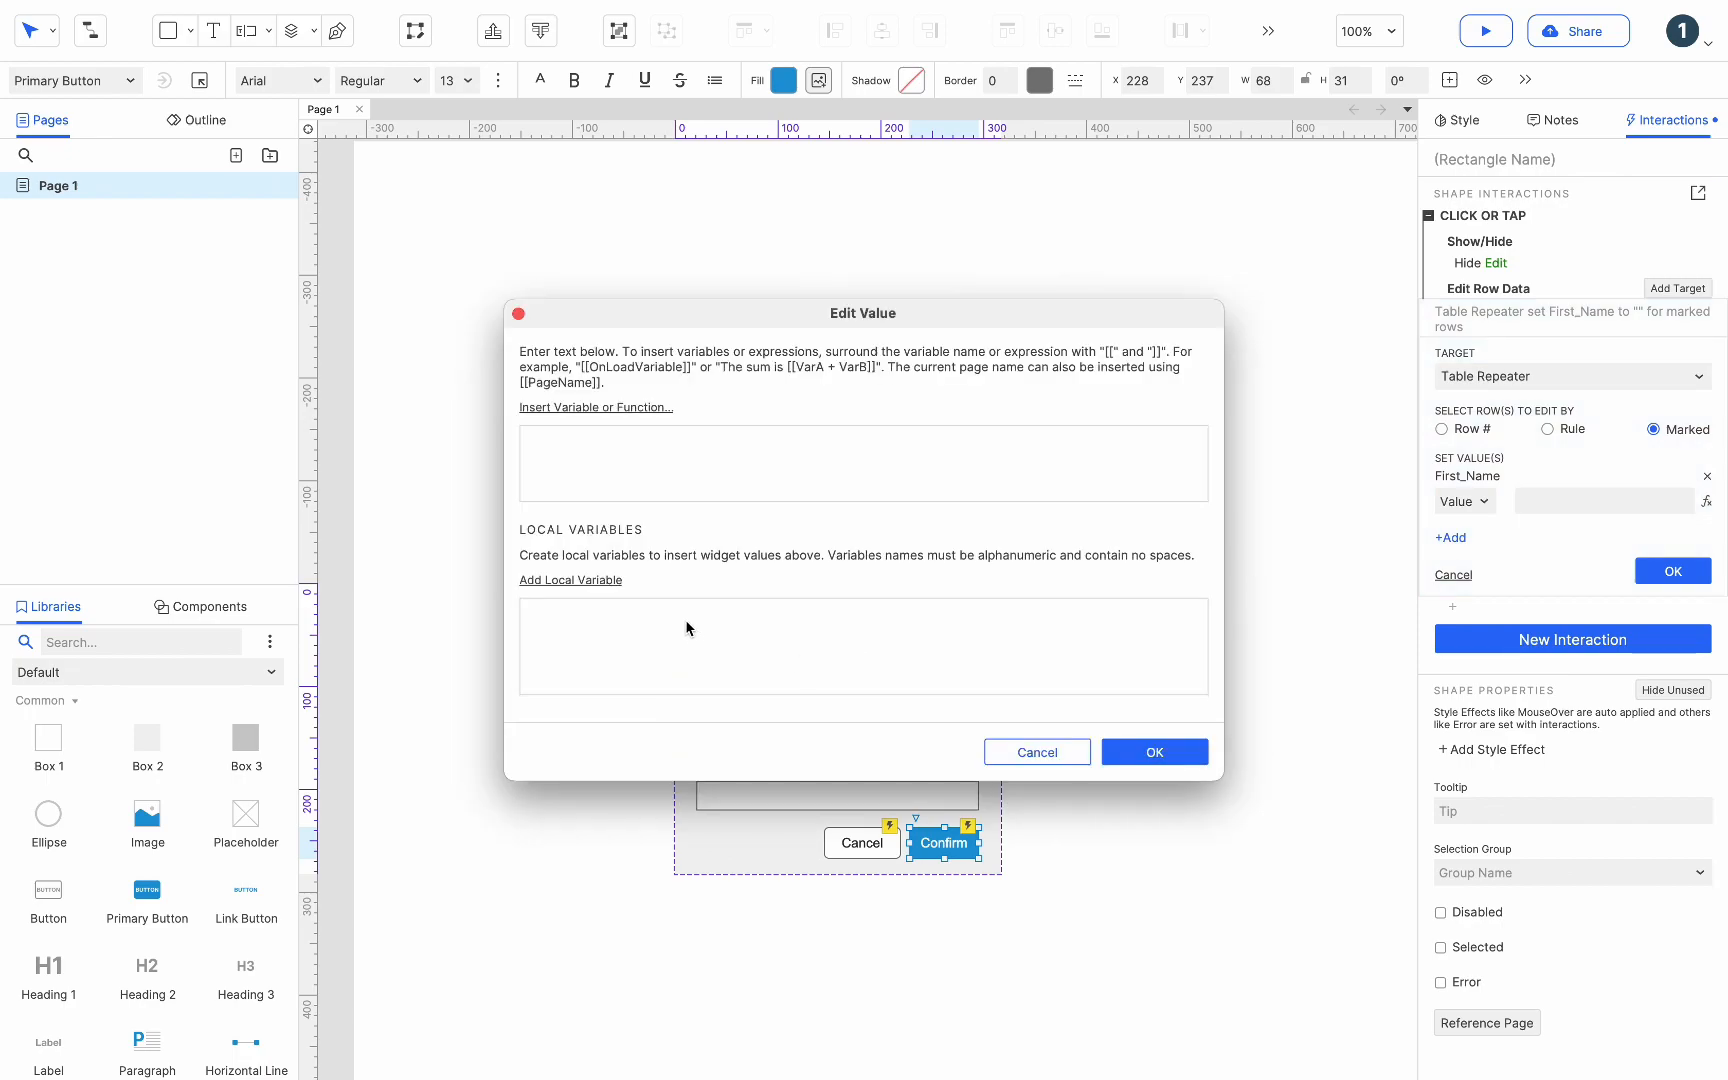
{"action": "left_click", "coordinate": [596, 580]}
{"action": "left_click", "coordinate": [971, 621]}
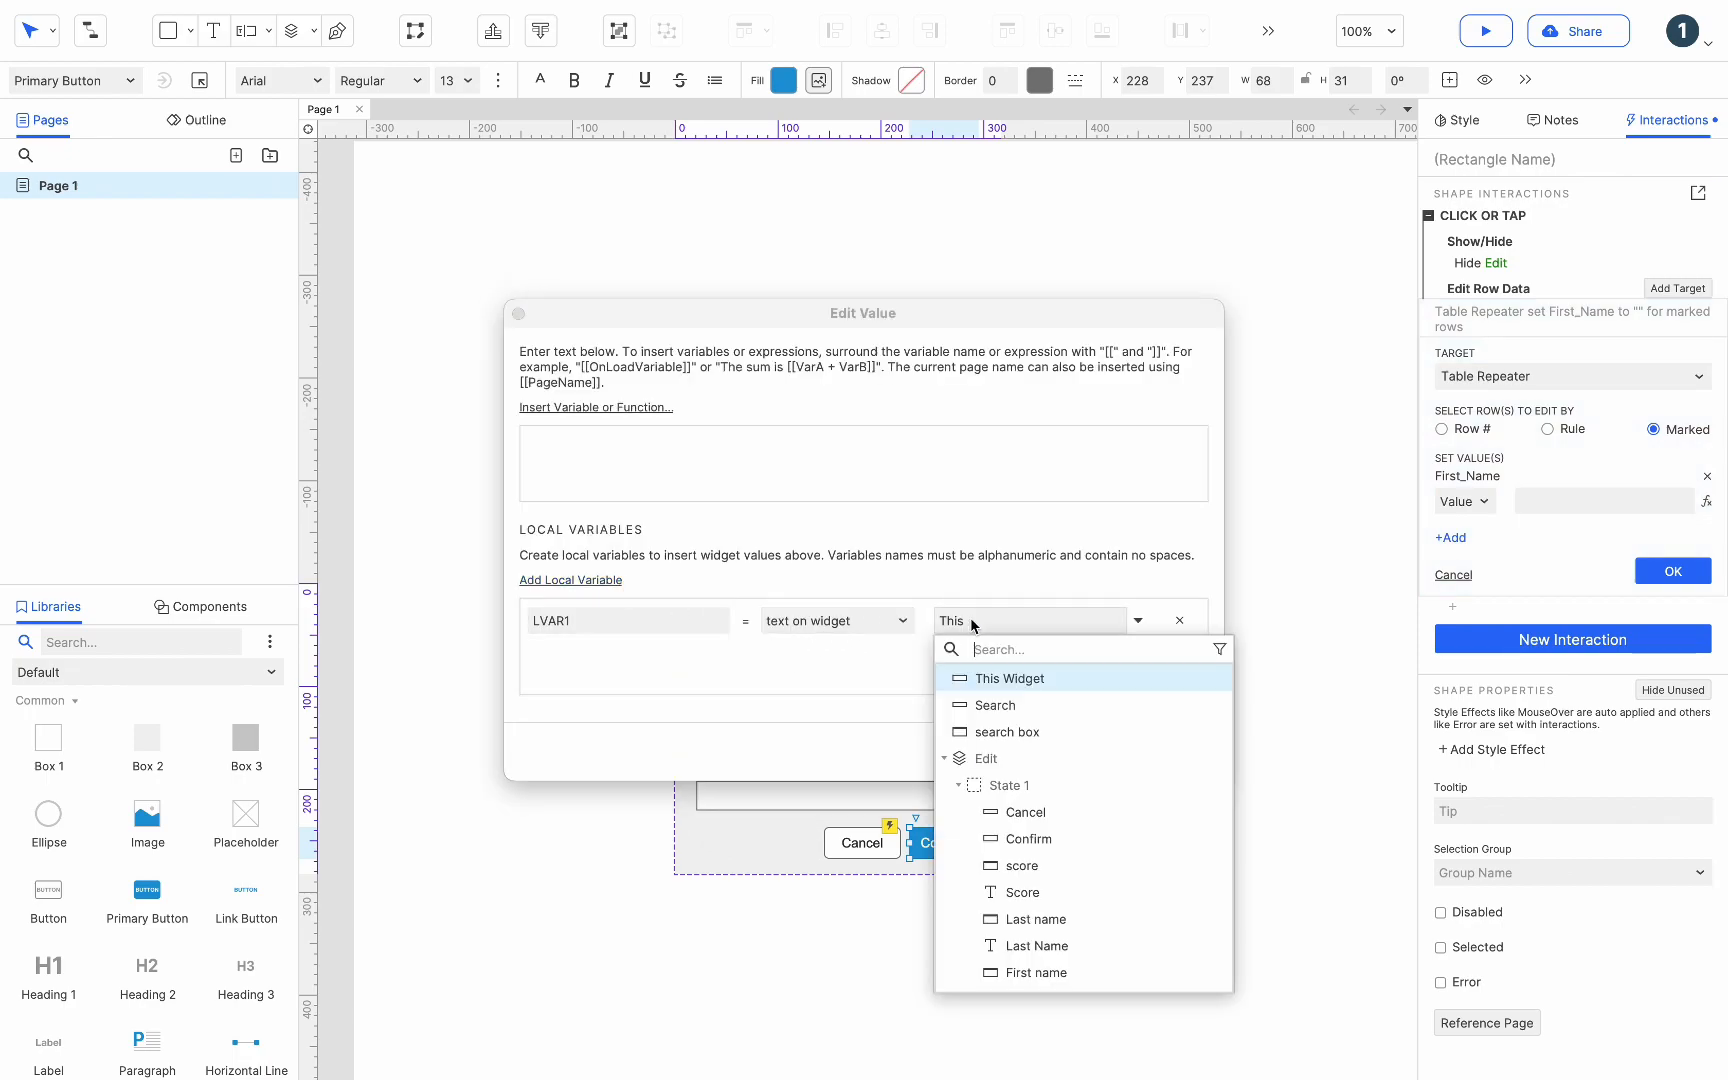
{"action": "scroll", "coordinate": [1029, 800], "scroll_direction": "down", "scroll_amount": 3}
{"action": "left_click", "coordinate": [1031, 867]}
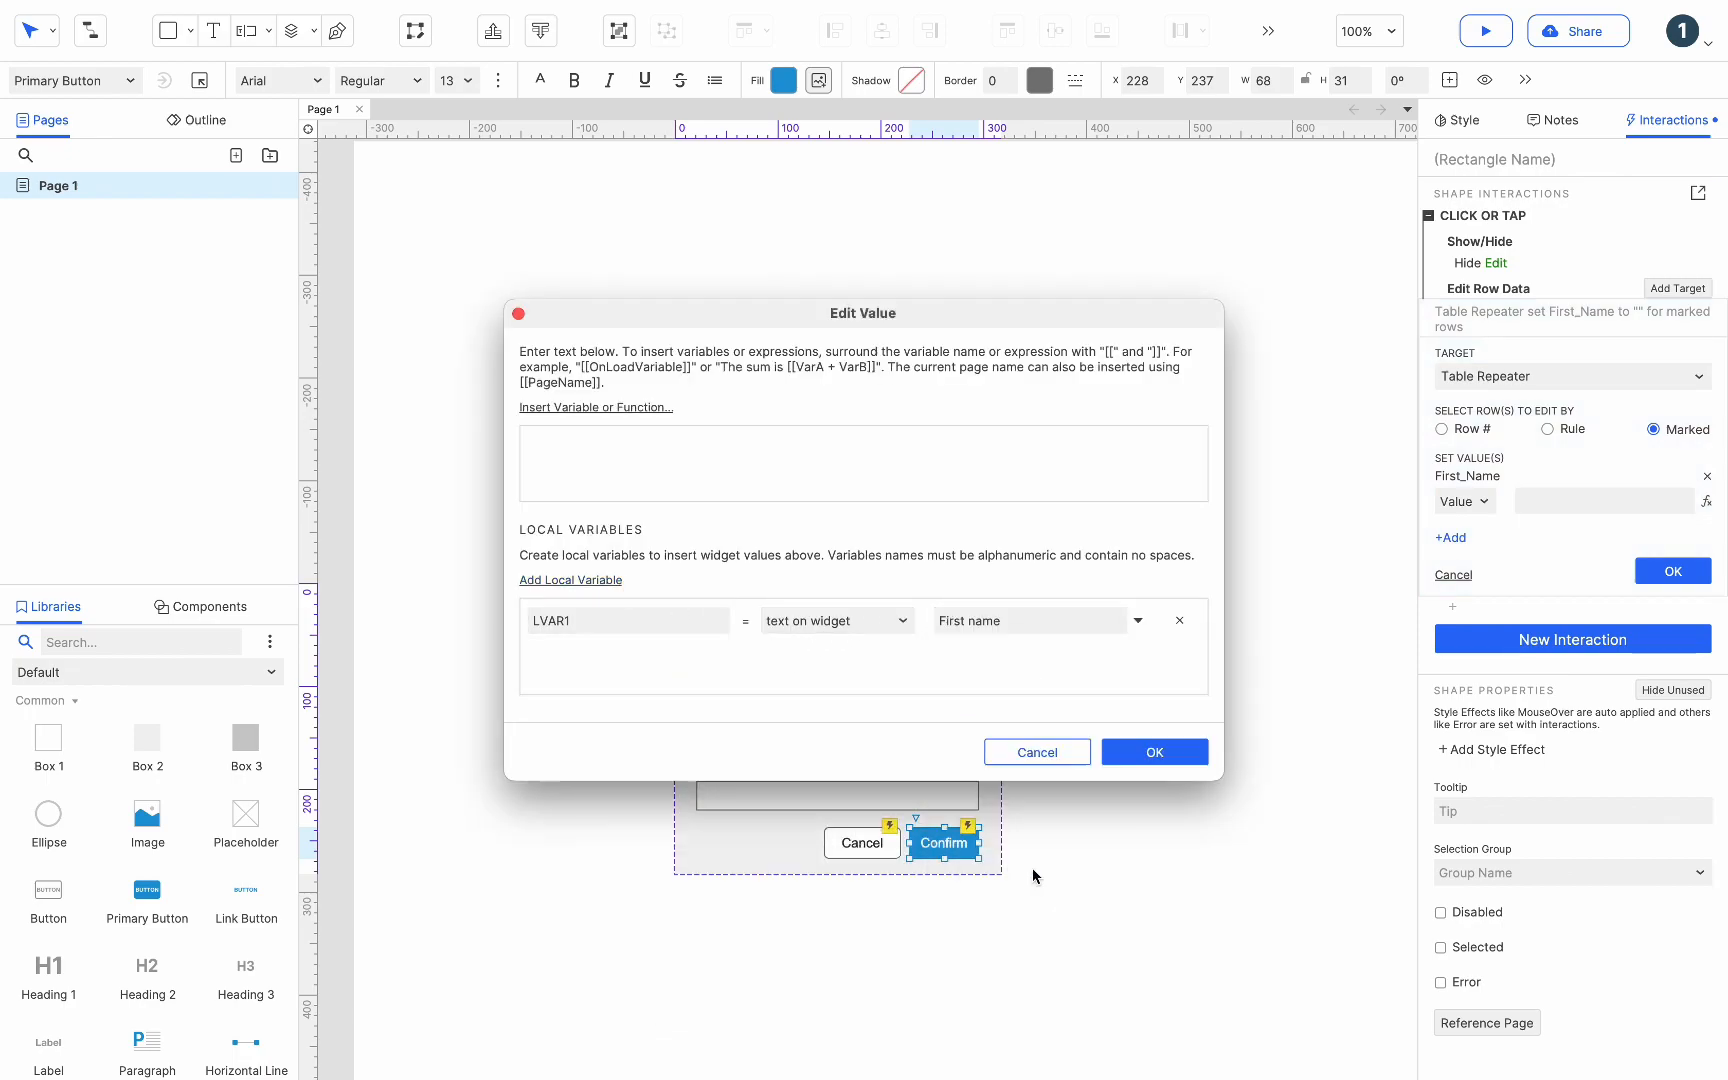
{"action": "left_click", "coordinate": [601, 408]}
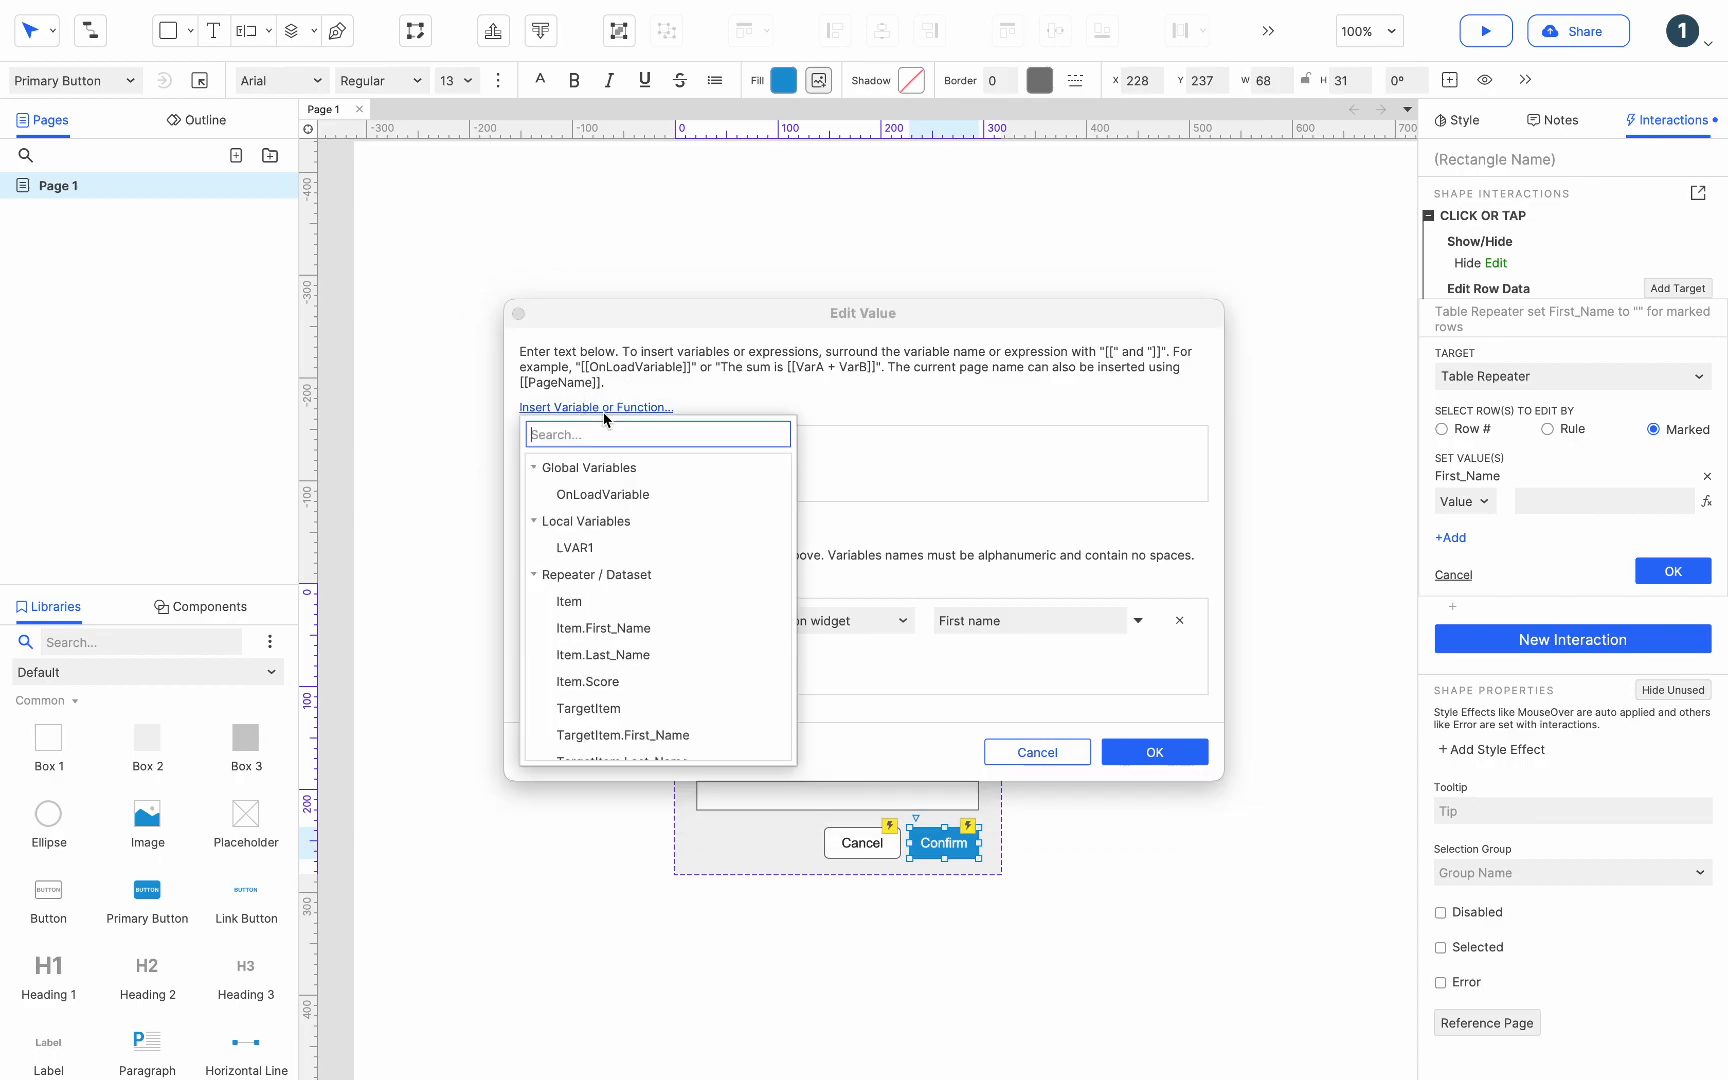
{"action": "left_click", "coordinate": [588, 545]}
{"action": "left_click", "coordinate": [1165, 750]}
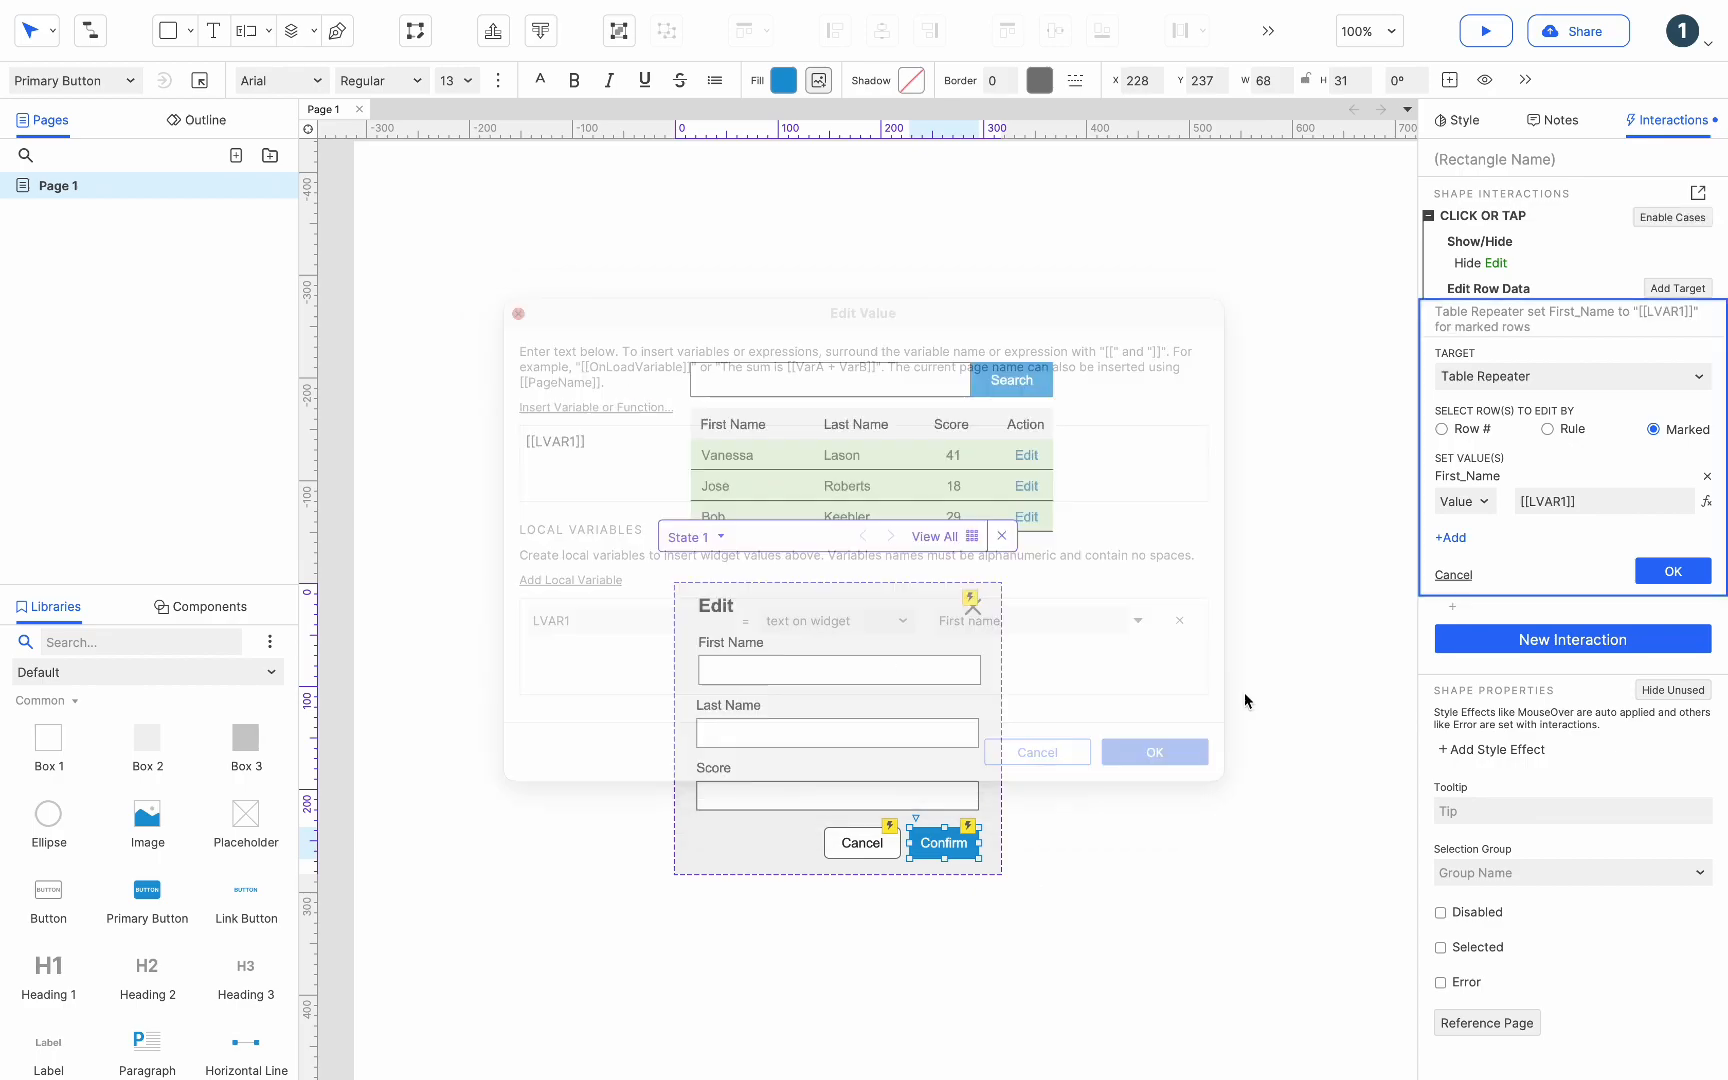
Step: Add the Last_Name column and set it to [[LVAR1]], with LVAR1 taking the text on the Last name widget
{"action": "left_click", "coordinate": [1453, 538]}
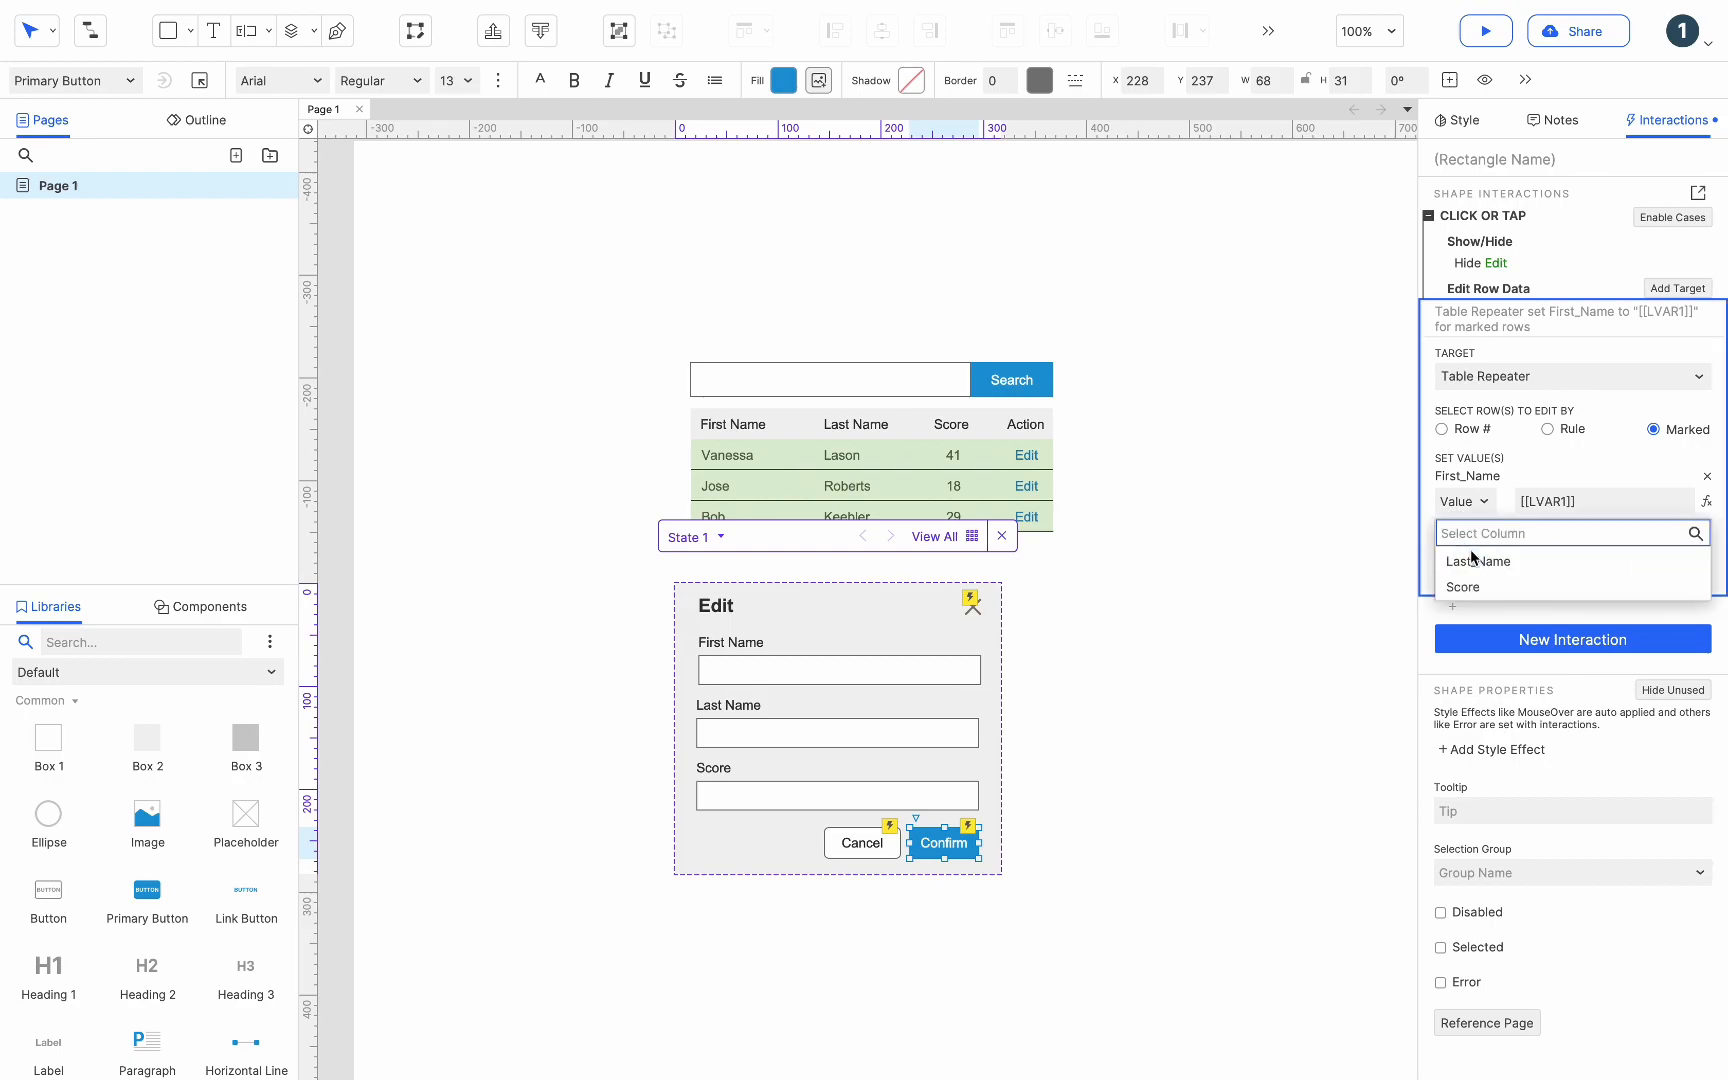
{"action": "left_click", "coordinate": [1478, 561]}
{"action": "left_click", "coordinate": [1706, 555]}
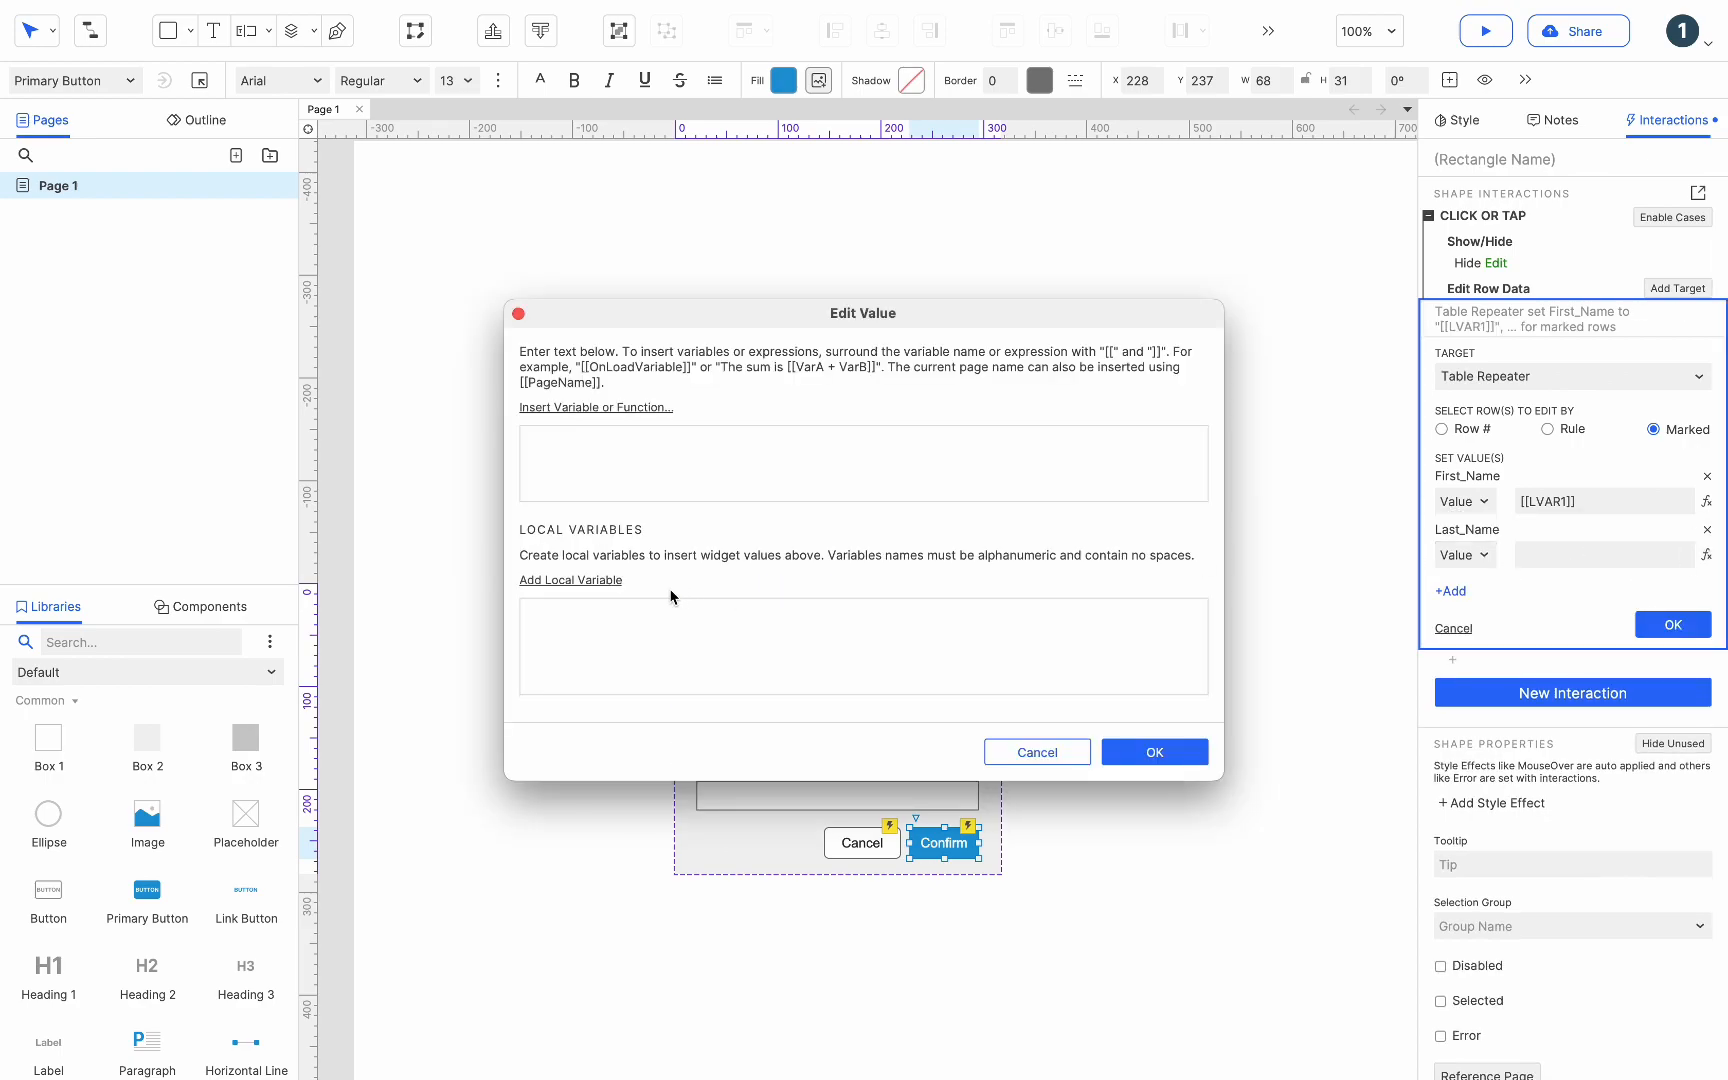
{"action": "left_click", "coordinate": [600, 582]}
{"action": "left_click", "coordinate": [834, 629]}
{"action": "left_click", "coordinate": [837, 628]}
{"action": "left_click", "coordinate": [968, 627]}
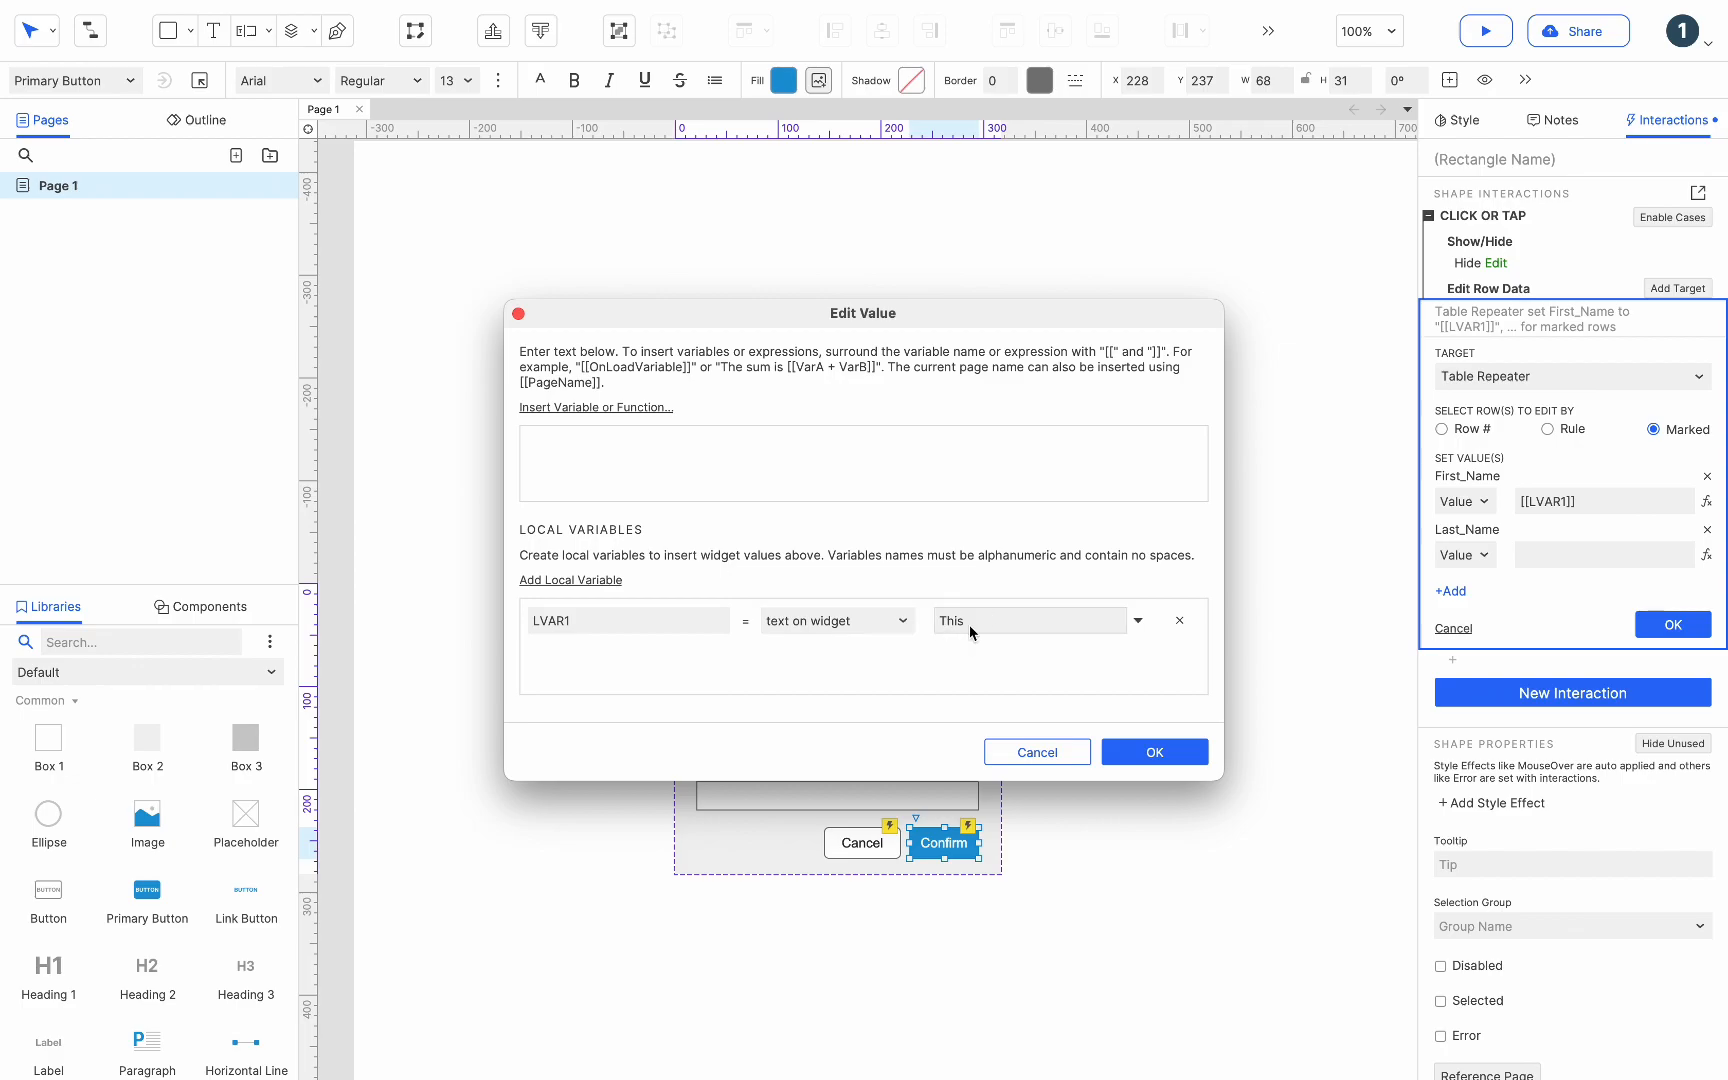
{"action": "left_click", "coordinate": [1023, 917]}
{"action": "left_click", "coordinate": [626, 406]}
{"action": "left_click", "coordinate": [625, 542]}
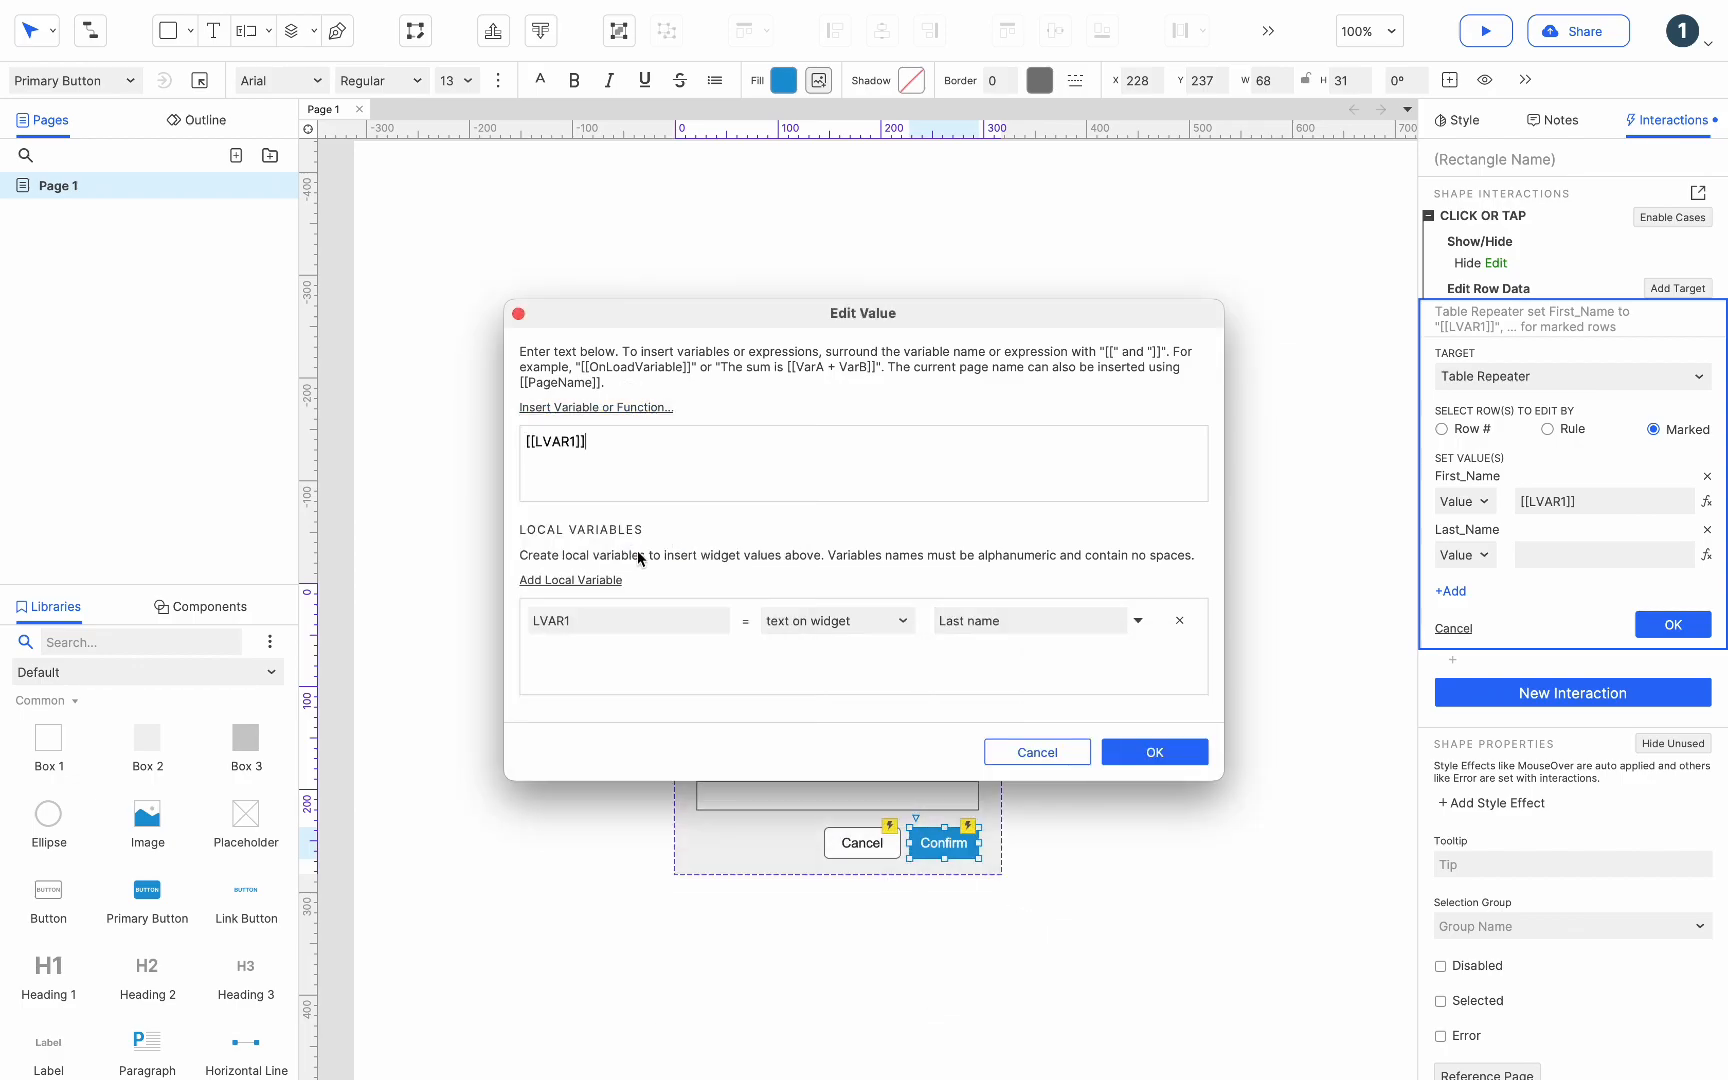
{"action": "left_click", "coordinate": [1155, 752]}
Step: Add the Score column set to [[LVAR1]], with LVAR1 taking the text on the score text field, and apply the Edit Row Data action
{"action": "left_click", "coordinate": [1450, 591]}
{"action": "left_click", "coordinate": [1476, 613]}
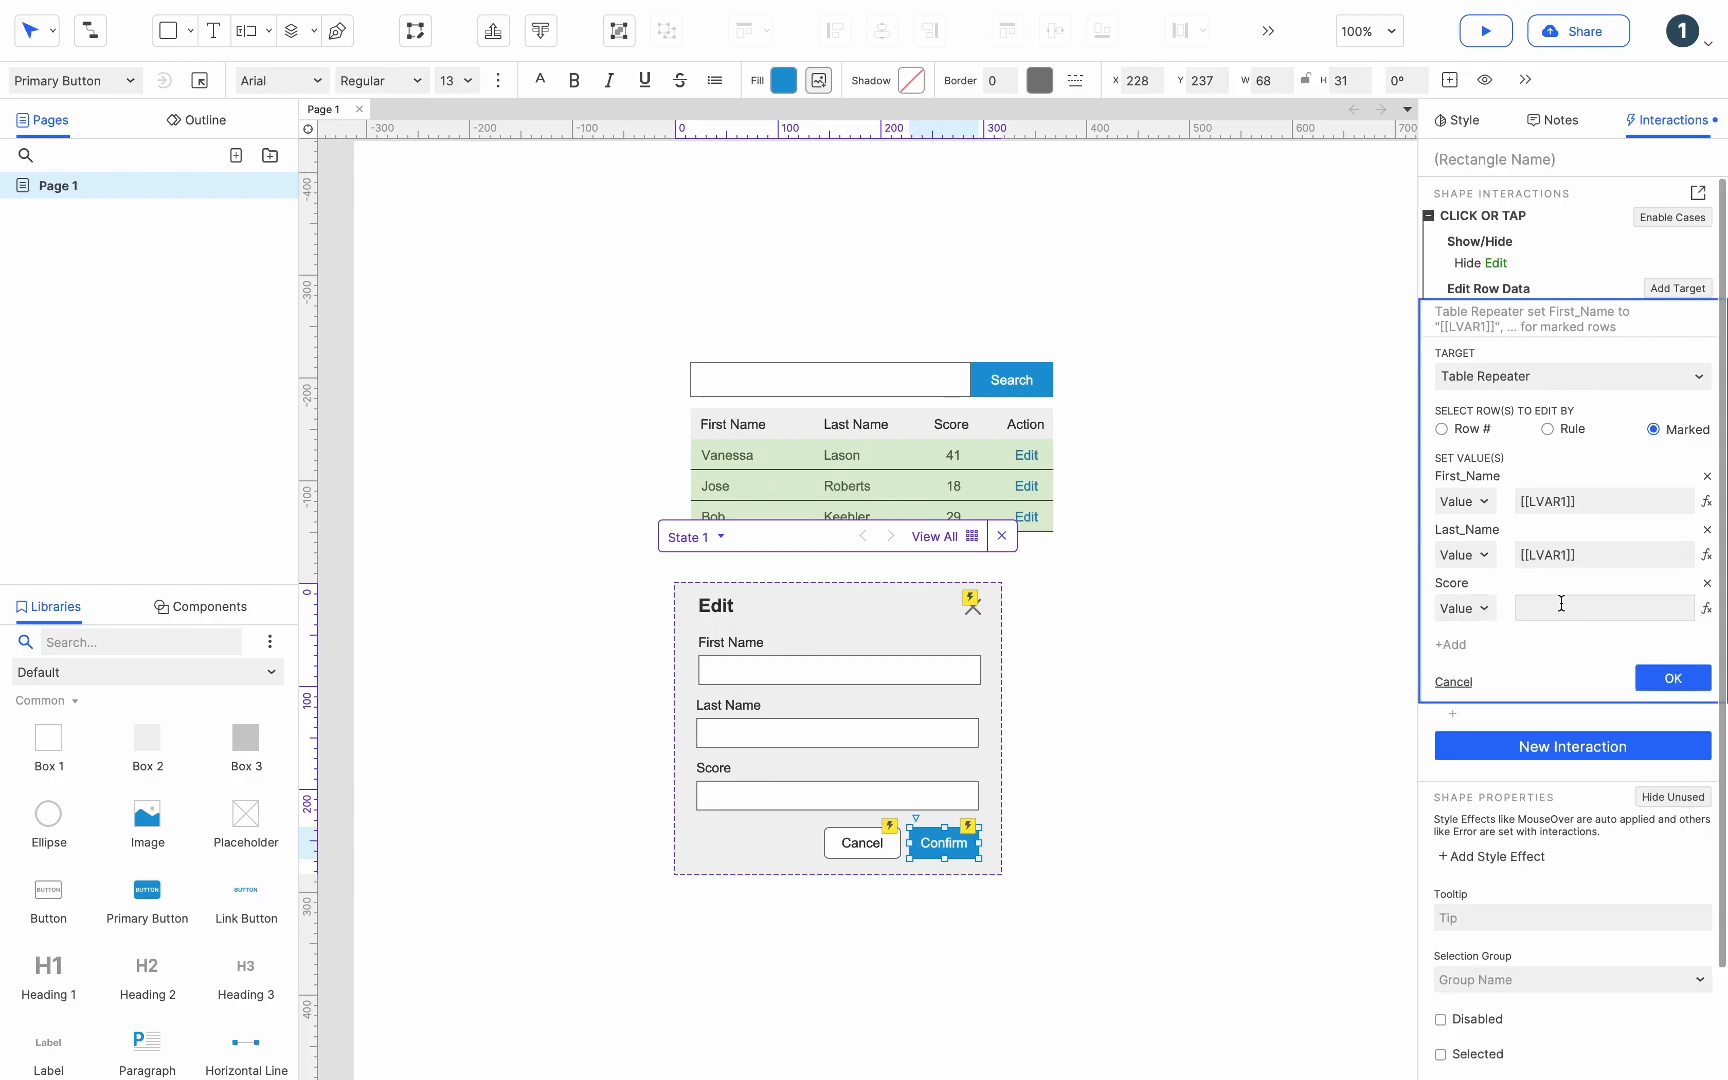
{"action": "left_click", "coordinate": [1707, 608]}
{"action": "left_click", "coordinate": [593, 583]}
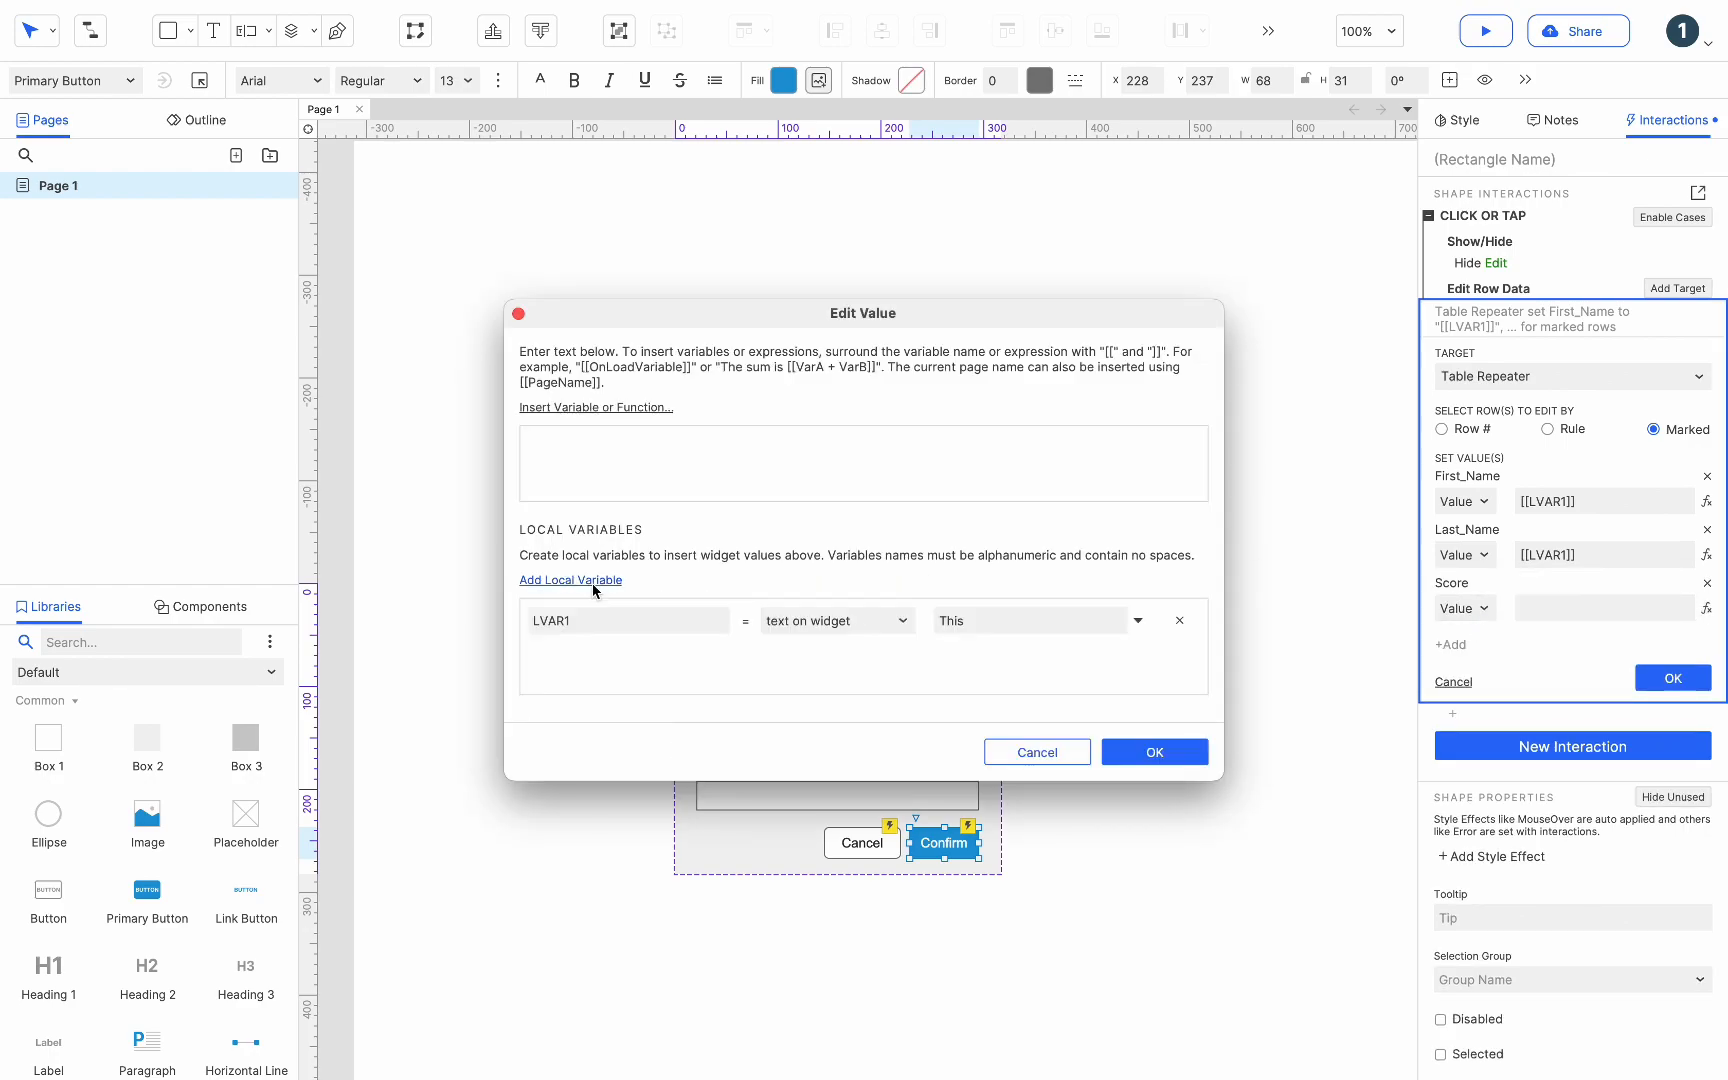
{"action": "left_click", "coordinate": [965, 621]}
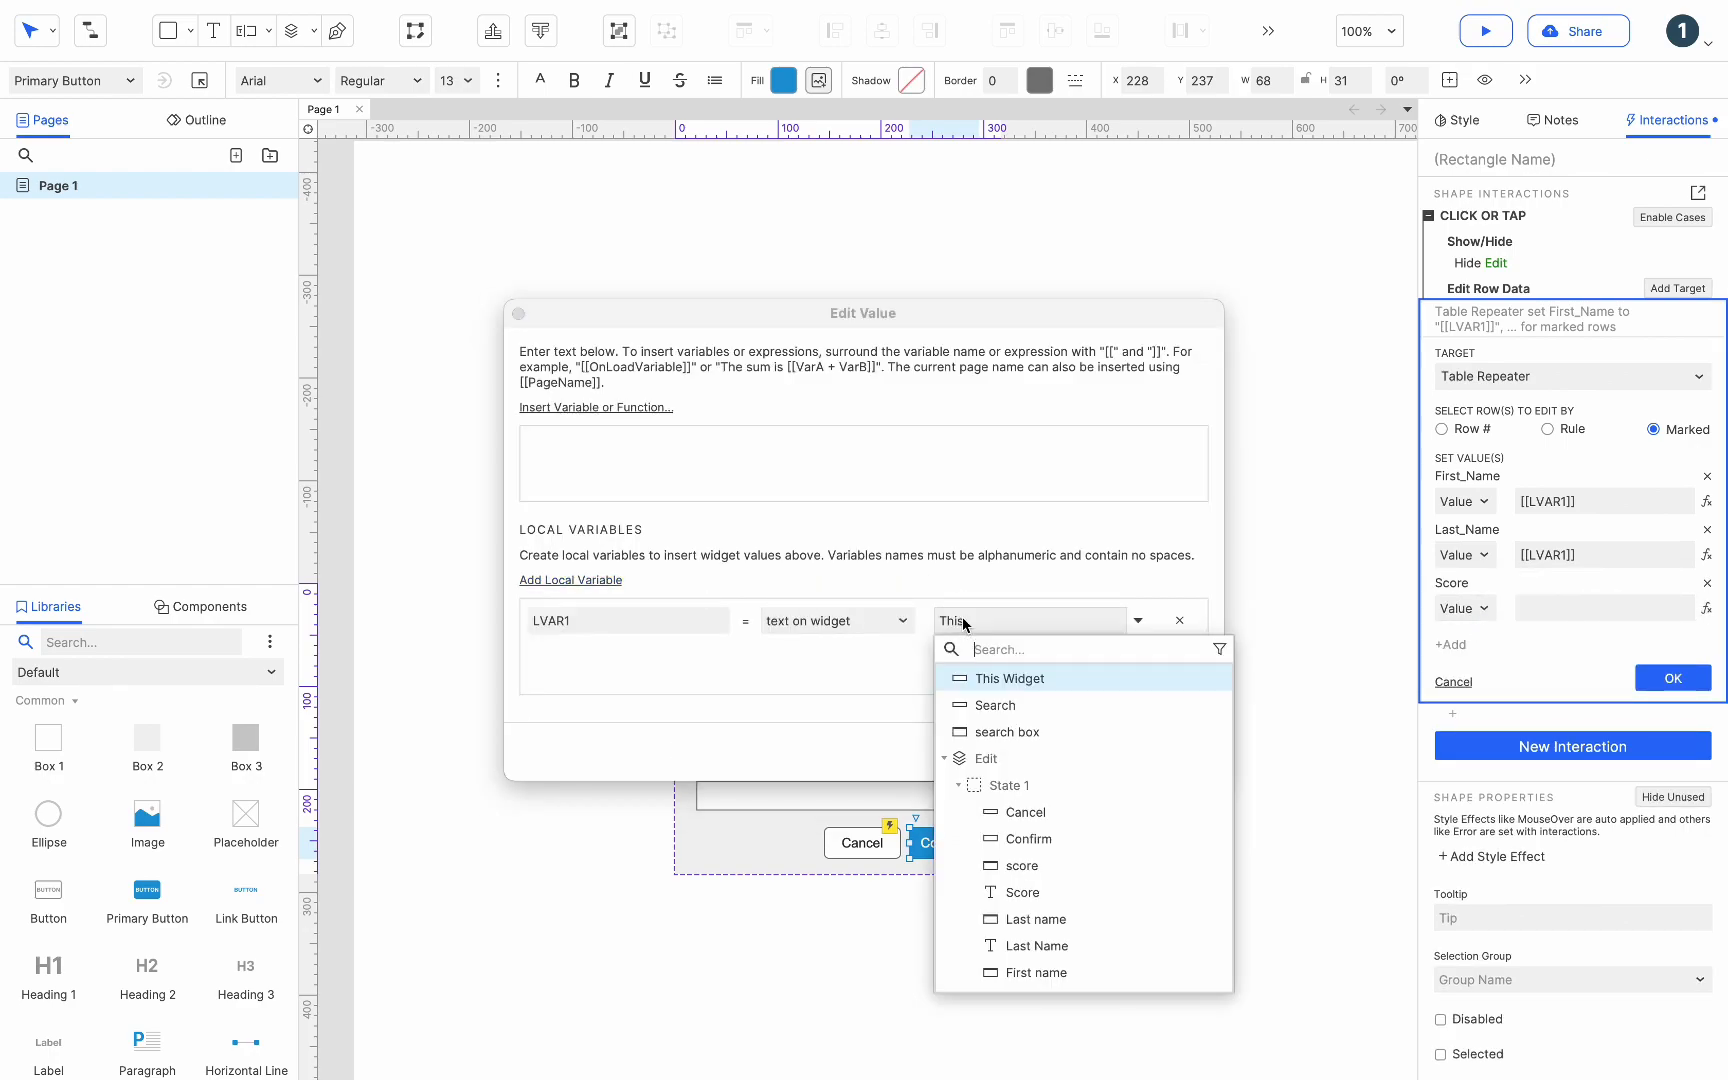
{"action": "left_click", "coordinate": [1040, 866]}
{"action": "left_click", "coordinate": [603, 408]}
{"action": "left_click", "coordinate": [602, 548]}
{"action": "left_click", "coordinate": [1150, 750]}
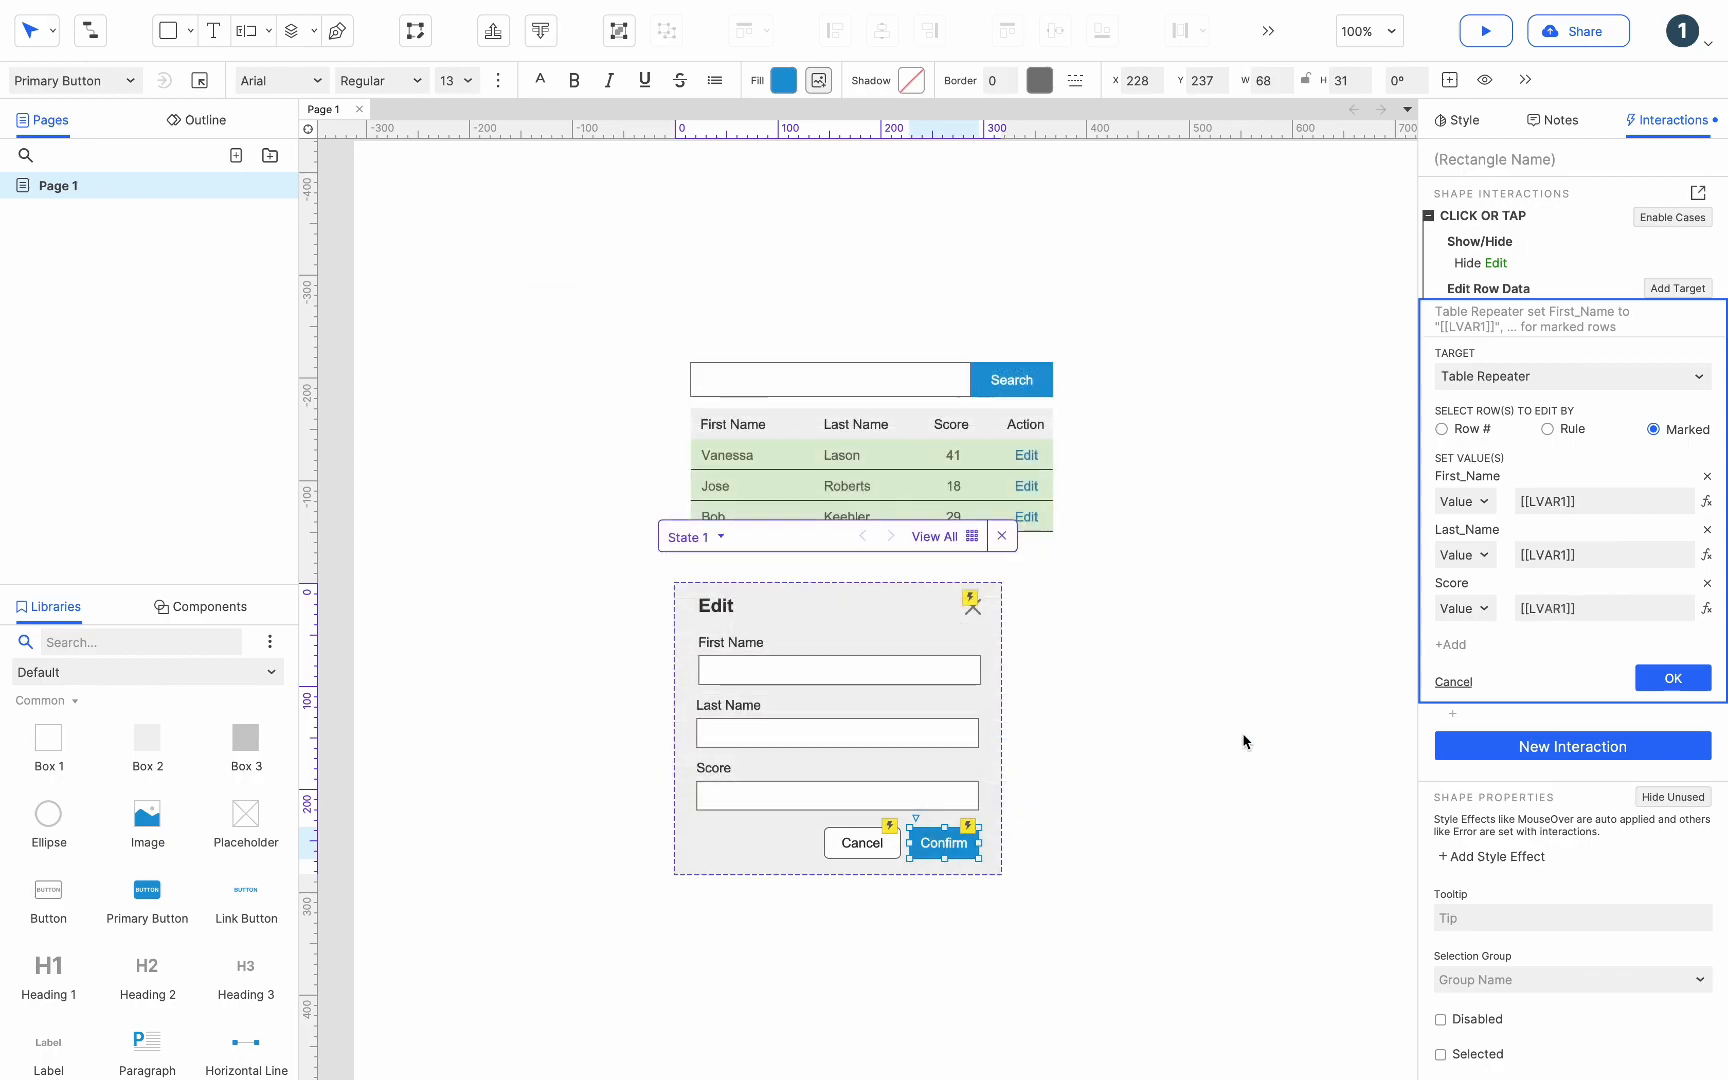
{"action": "left_click", "coordinate": [1668, 680]}
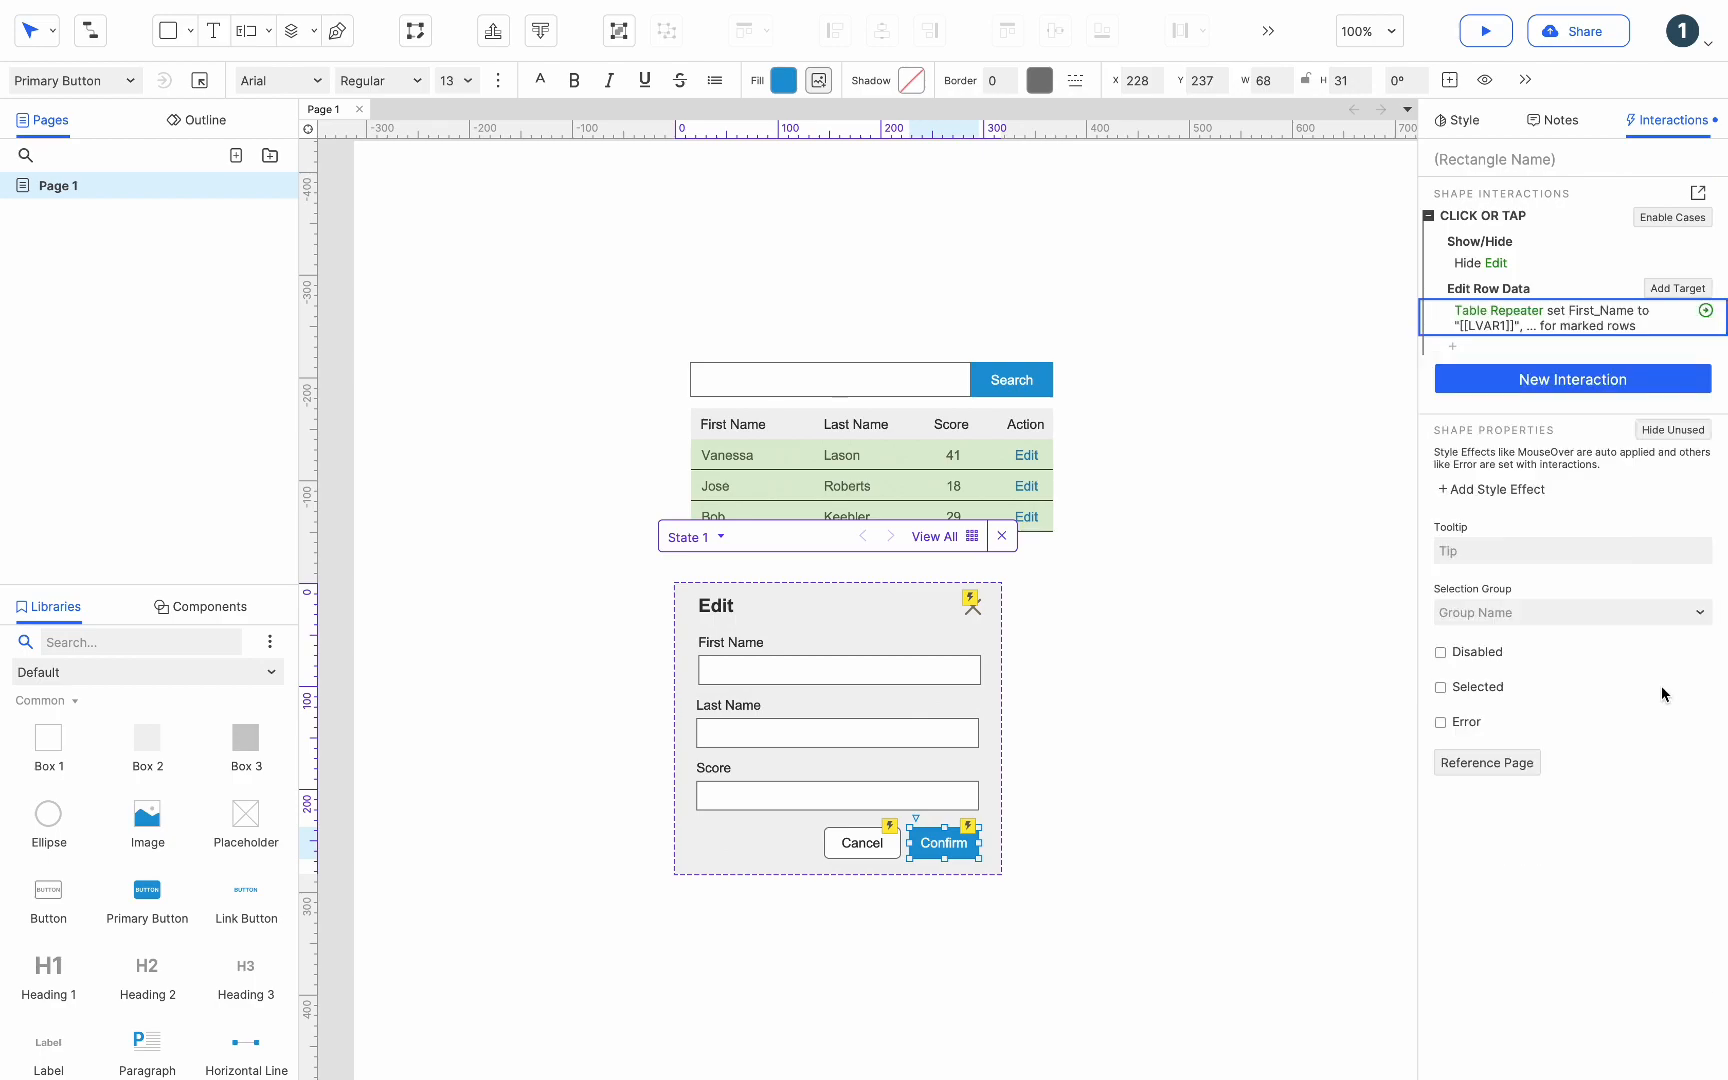
Step: Preview the prototype in the browser and filter the table by the first name in the second row
{"action": "left_click", "coordinate": [1371, 352]}
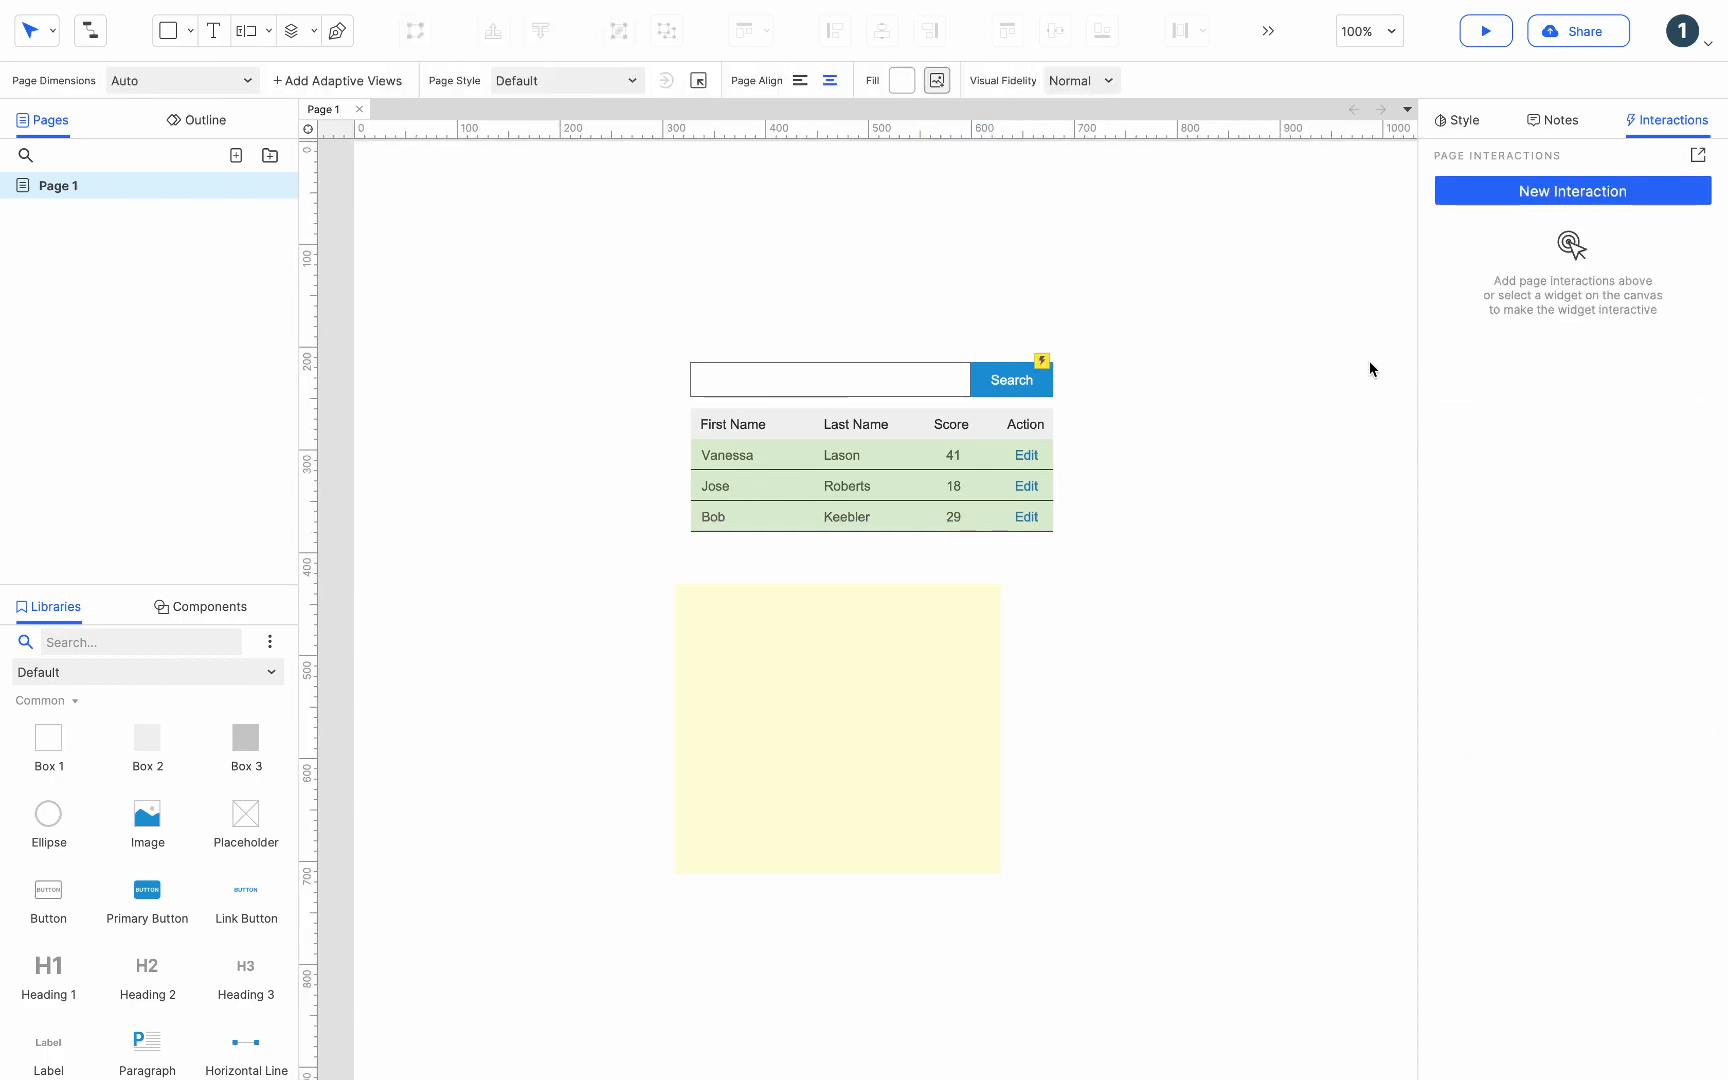
{"action": "left_click", "coordinate": [1486, 31]}
{"action": "left_click", "coordinate": [1486, 33]}
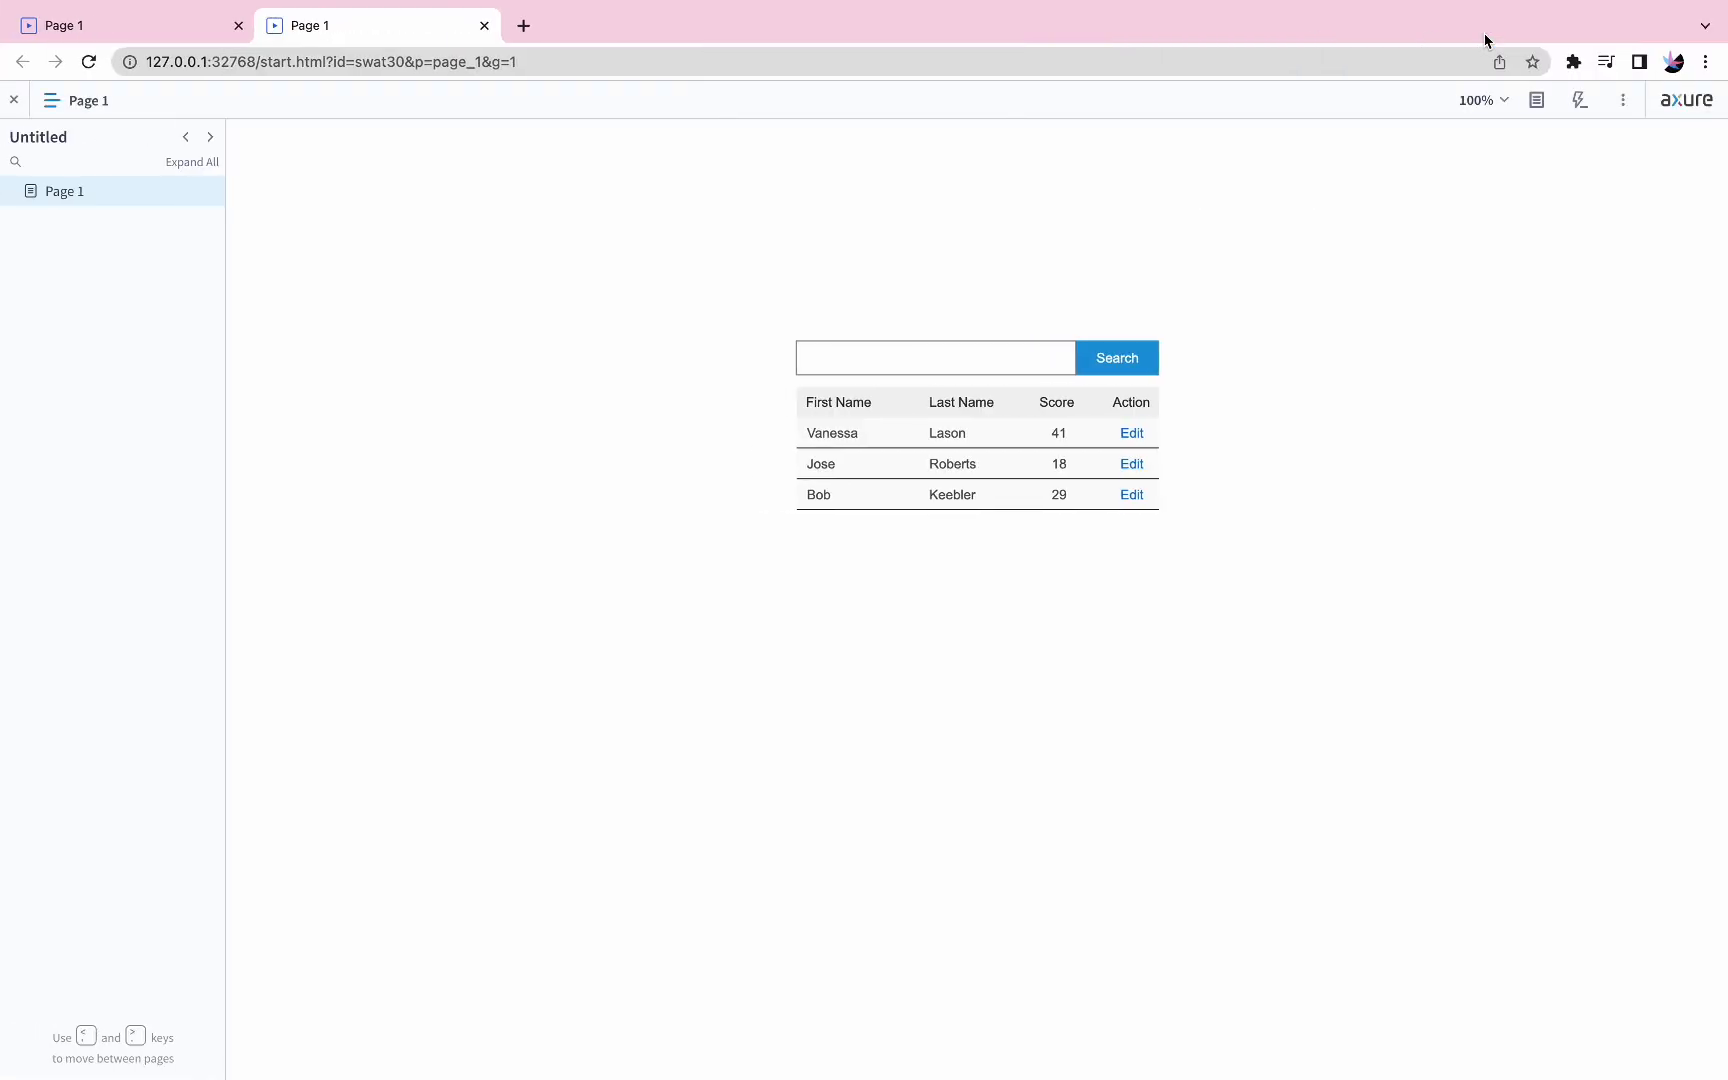
{"action": "type", "text": "Jose"}
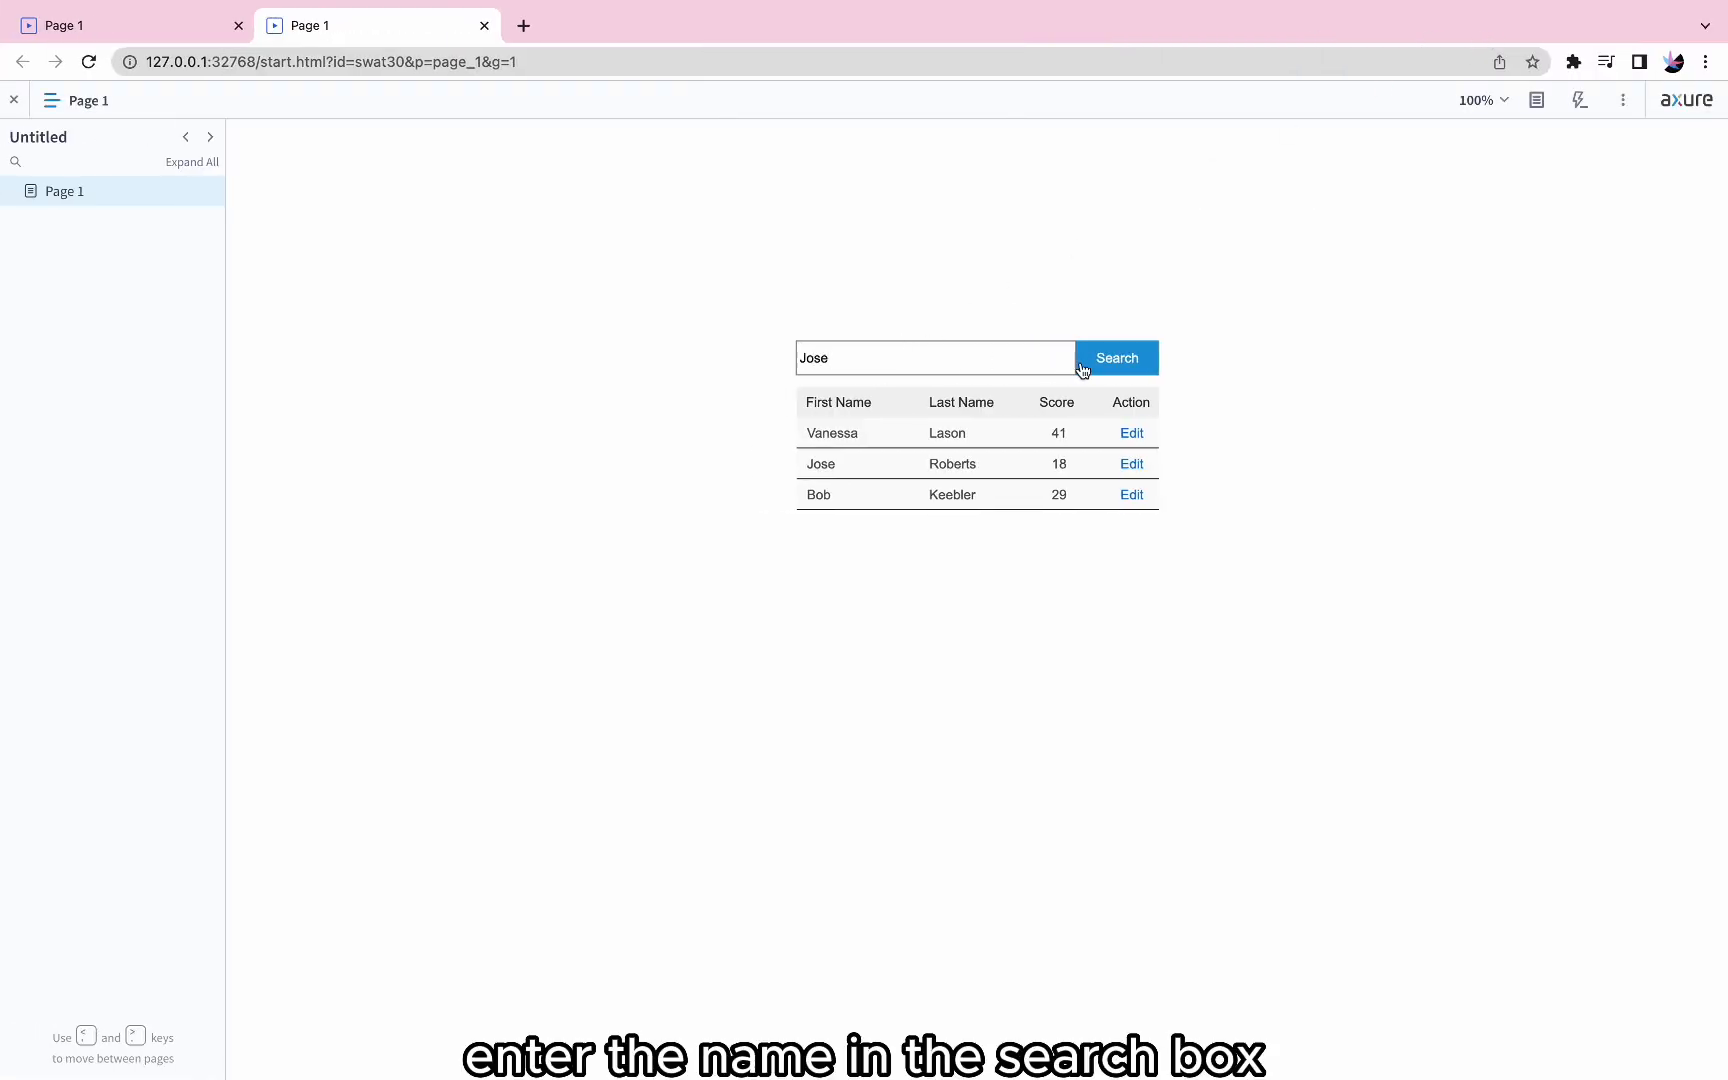
{"action": "left_click", "coordinate": [1129, 372]}
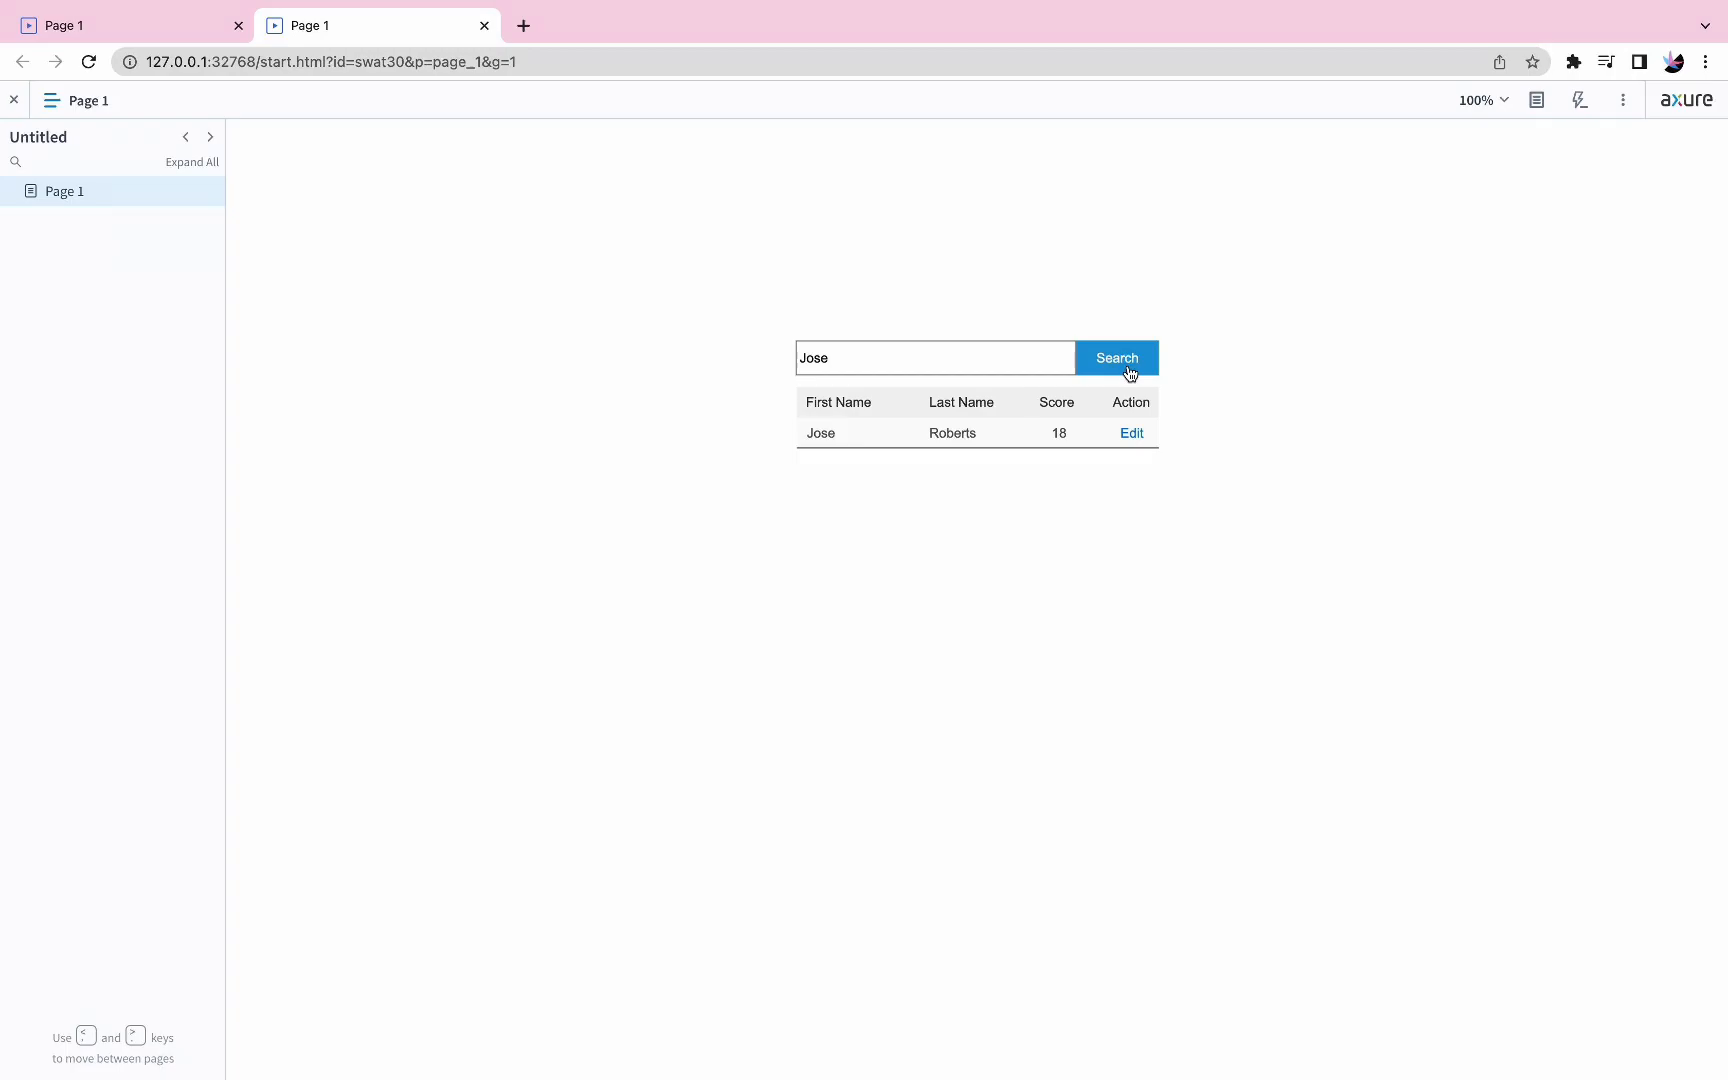
Step: Edit the filtered row in the preview, set its score to 66, and confirm the change
{"action": "left_click", "coordinate": [1138, 433]}
{"action": "double_click", "coordinate": [848, 666]}
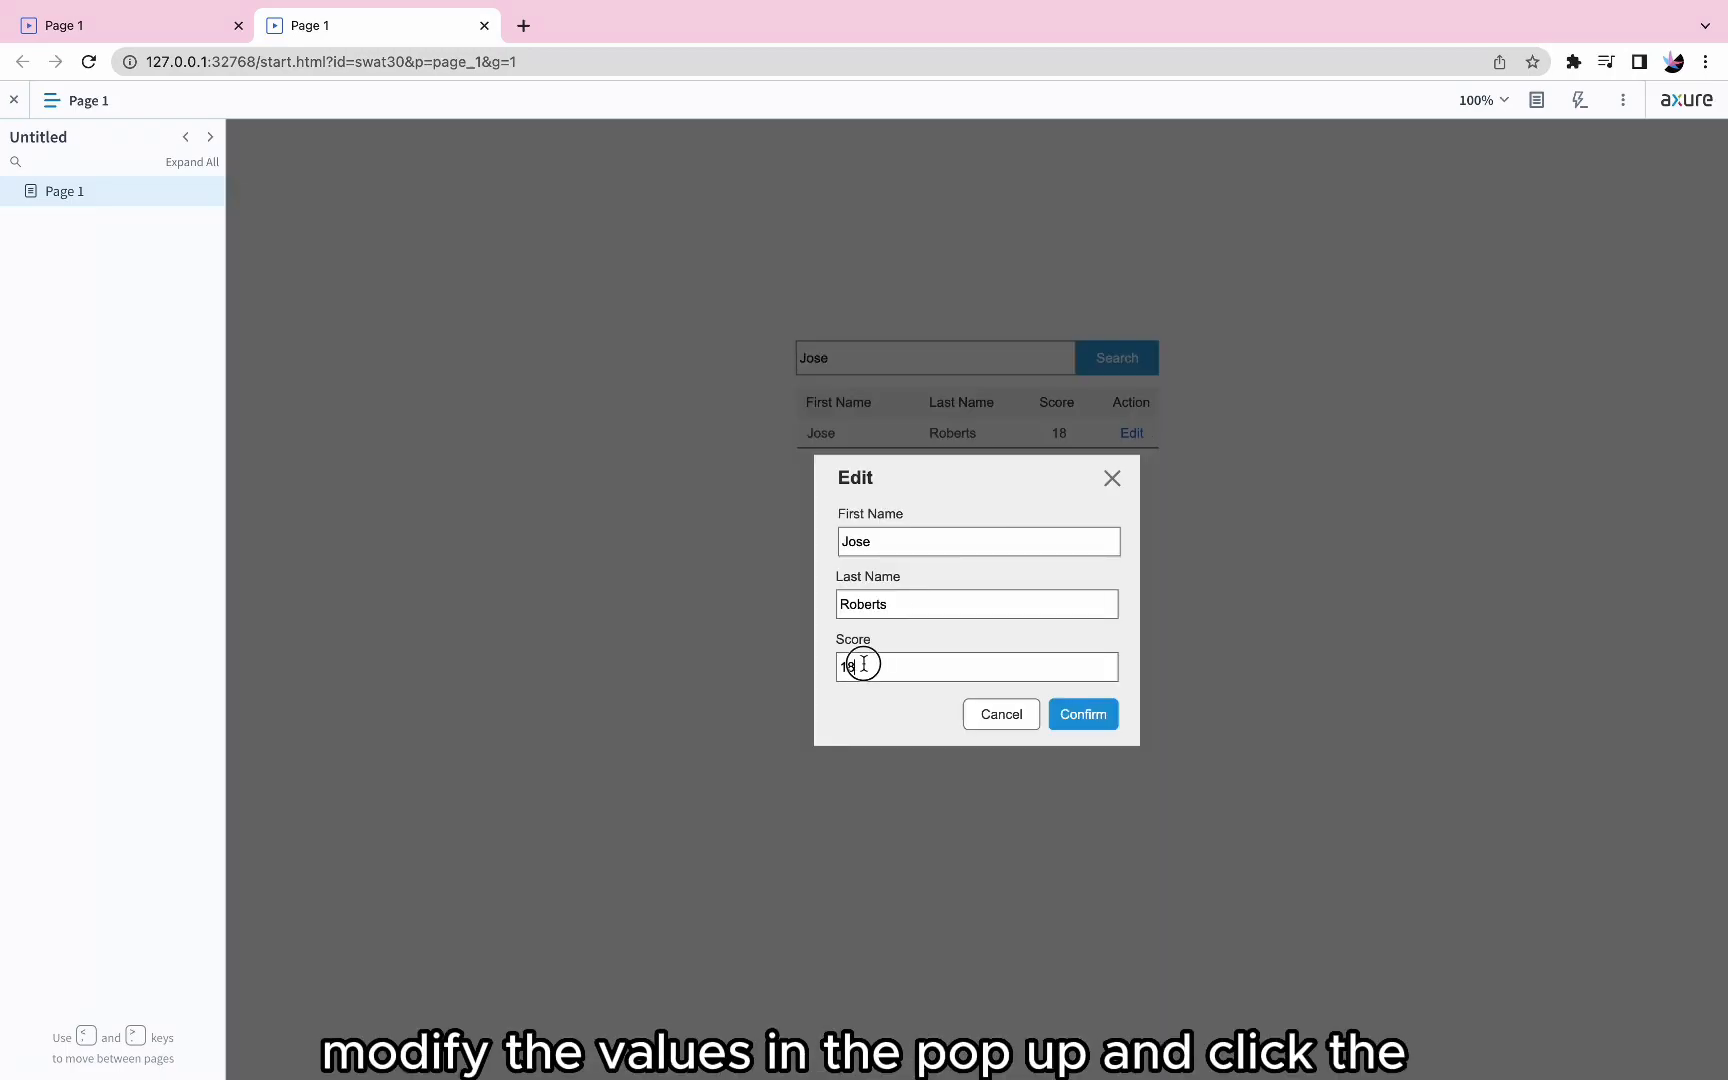
{"action": "type", "text": "66"}
{"action": "left_click", "coordinate": [1072, 716]}
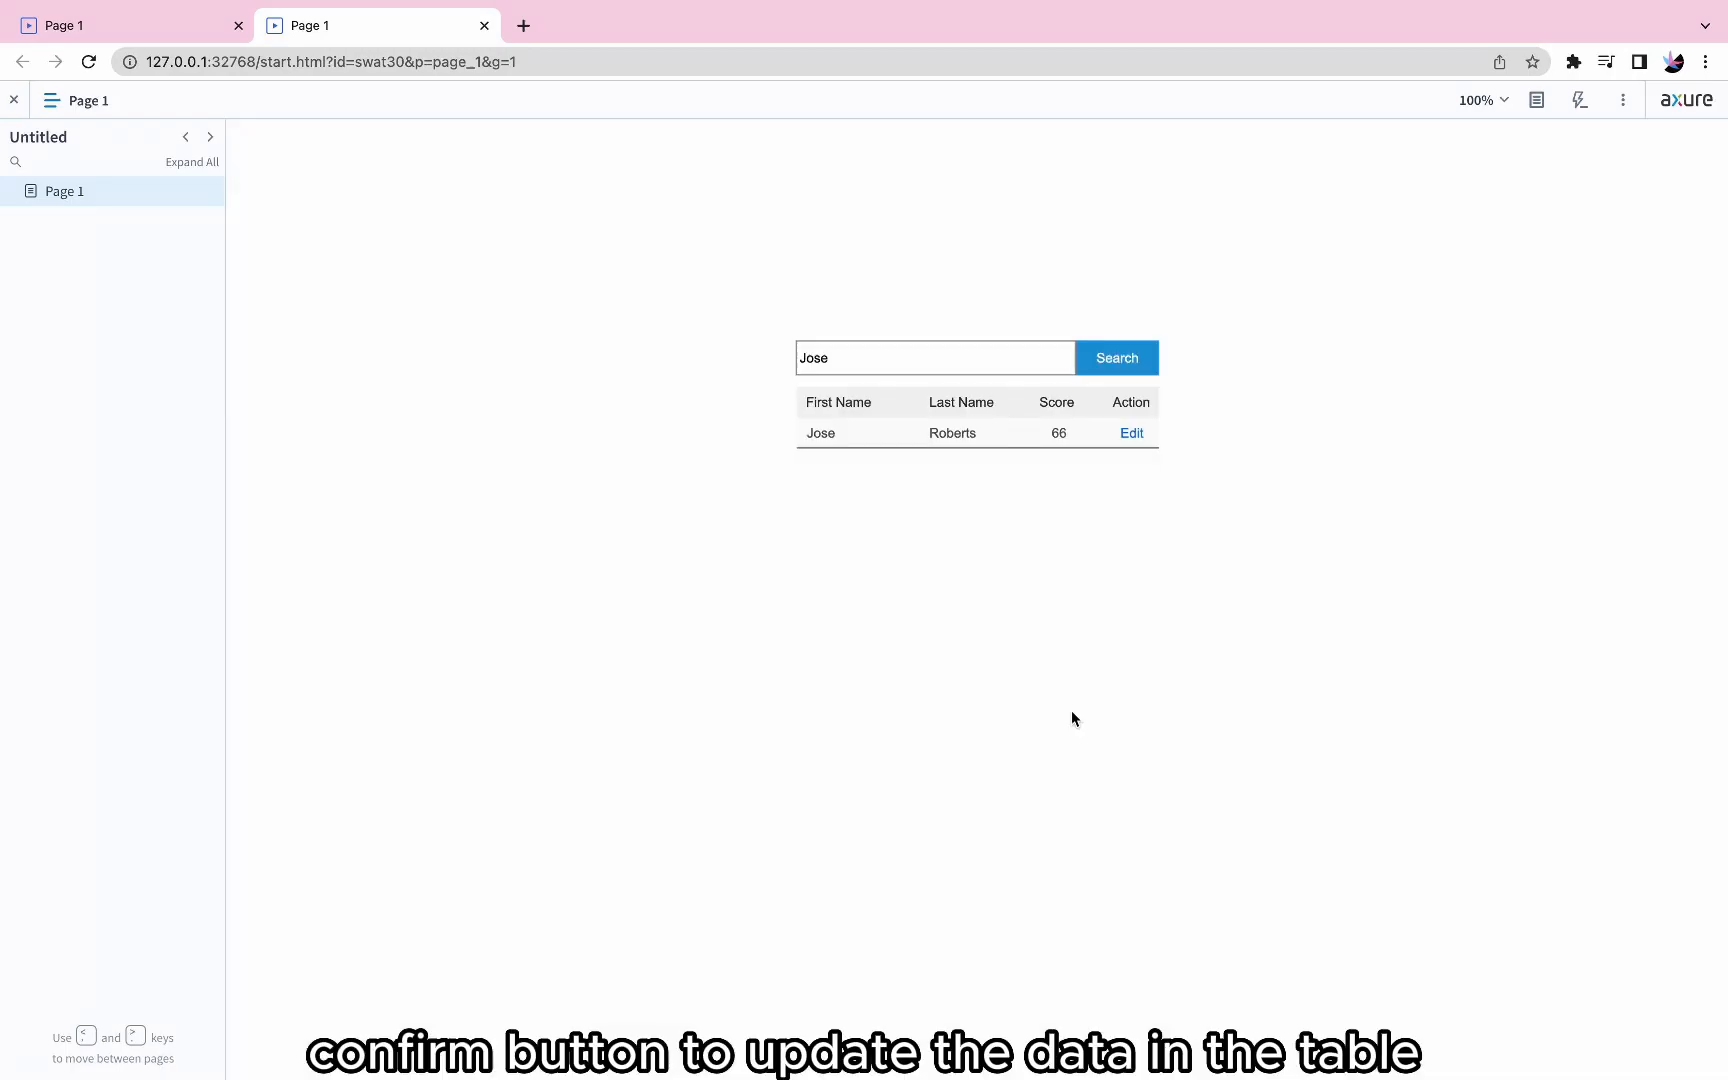